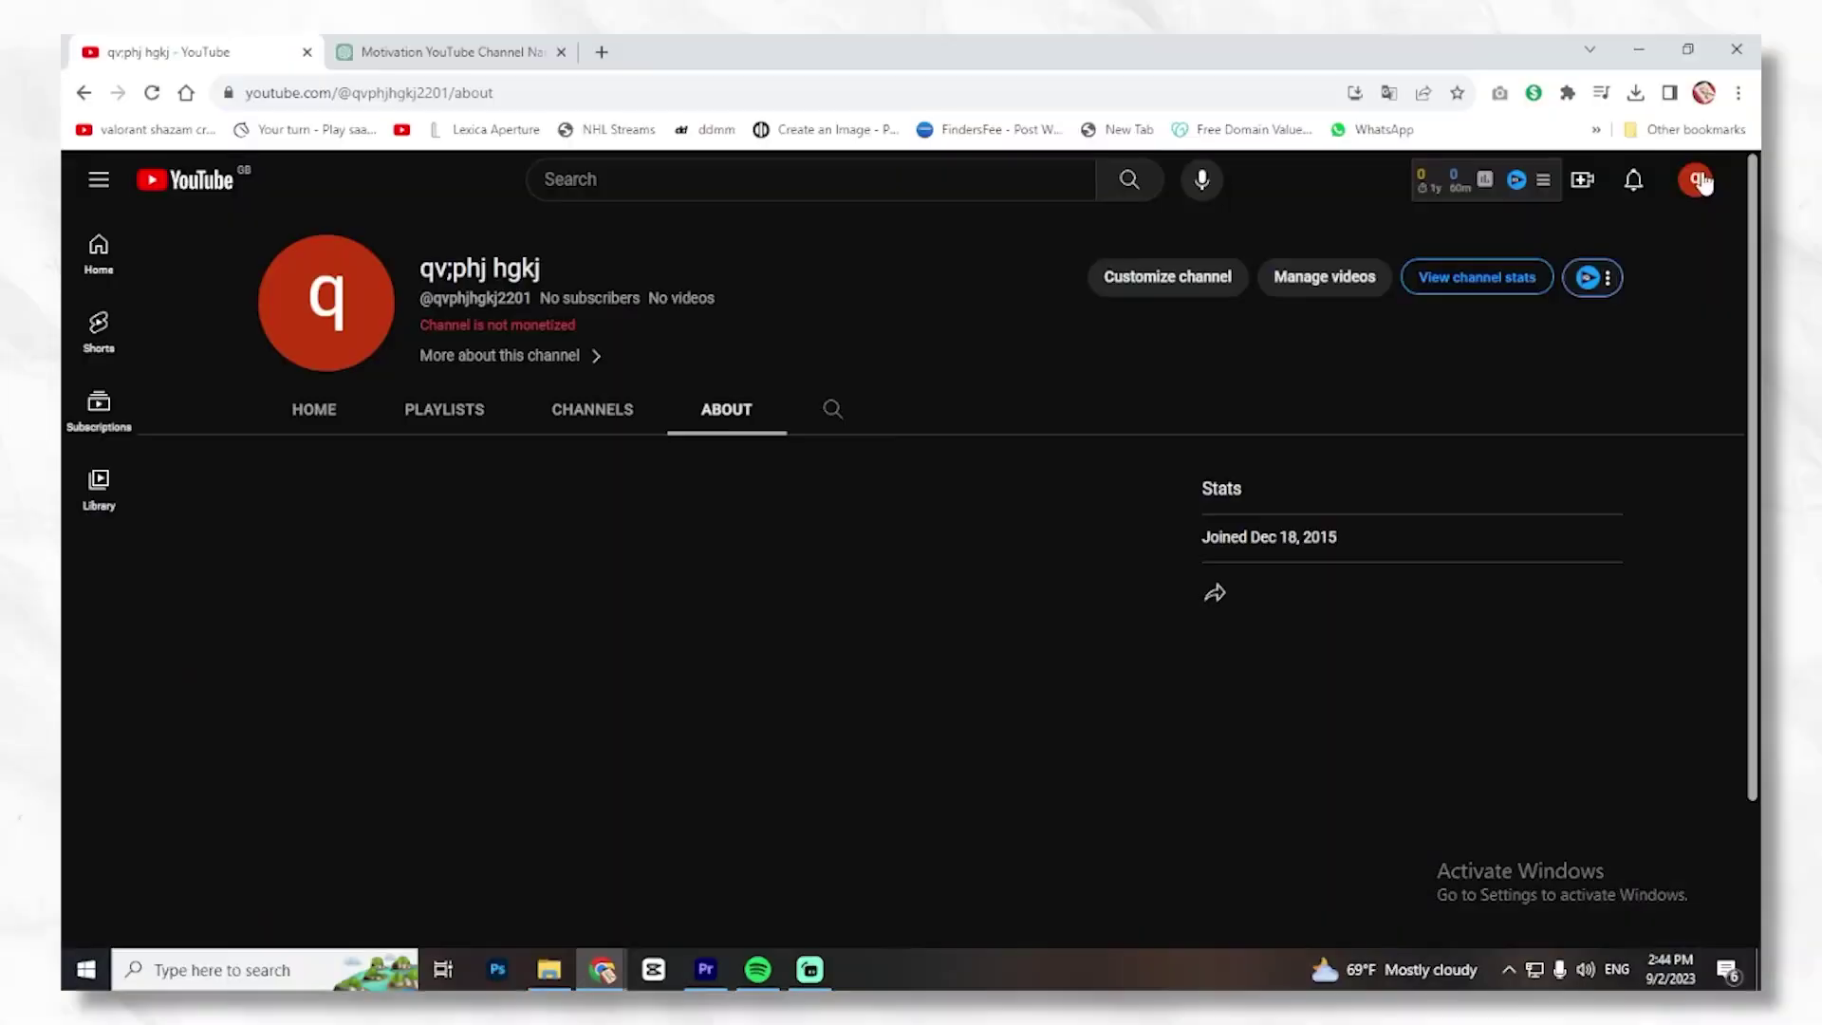
Open the channel's YouTube Studio Customization basic info settings.
click(1695, 179)
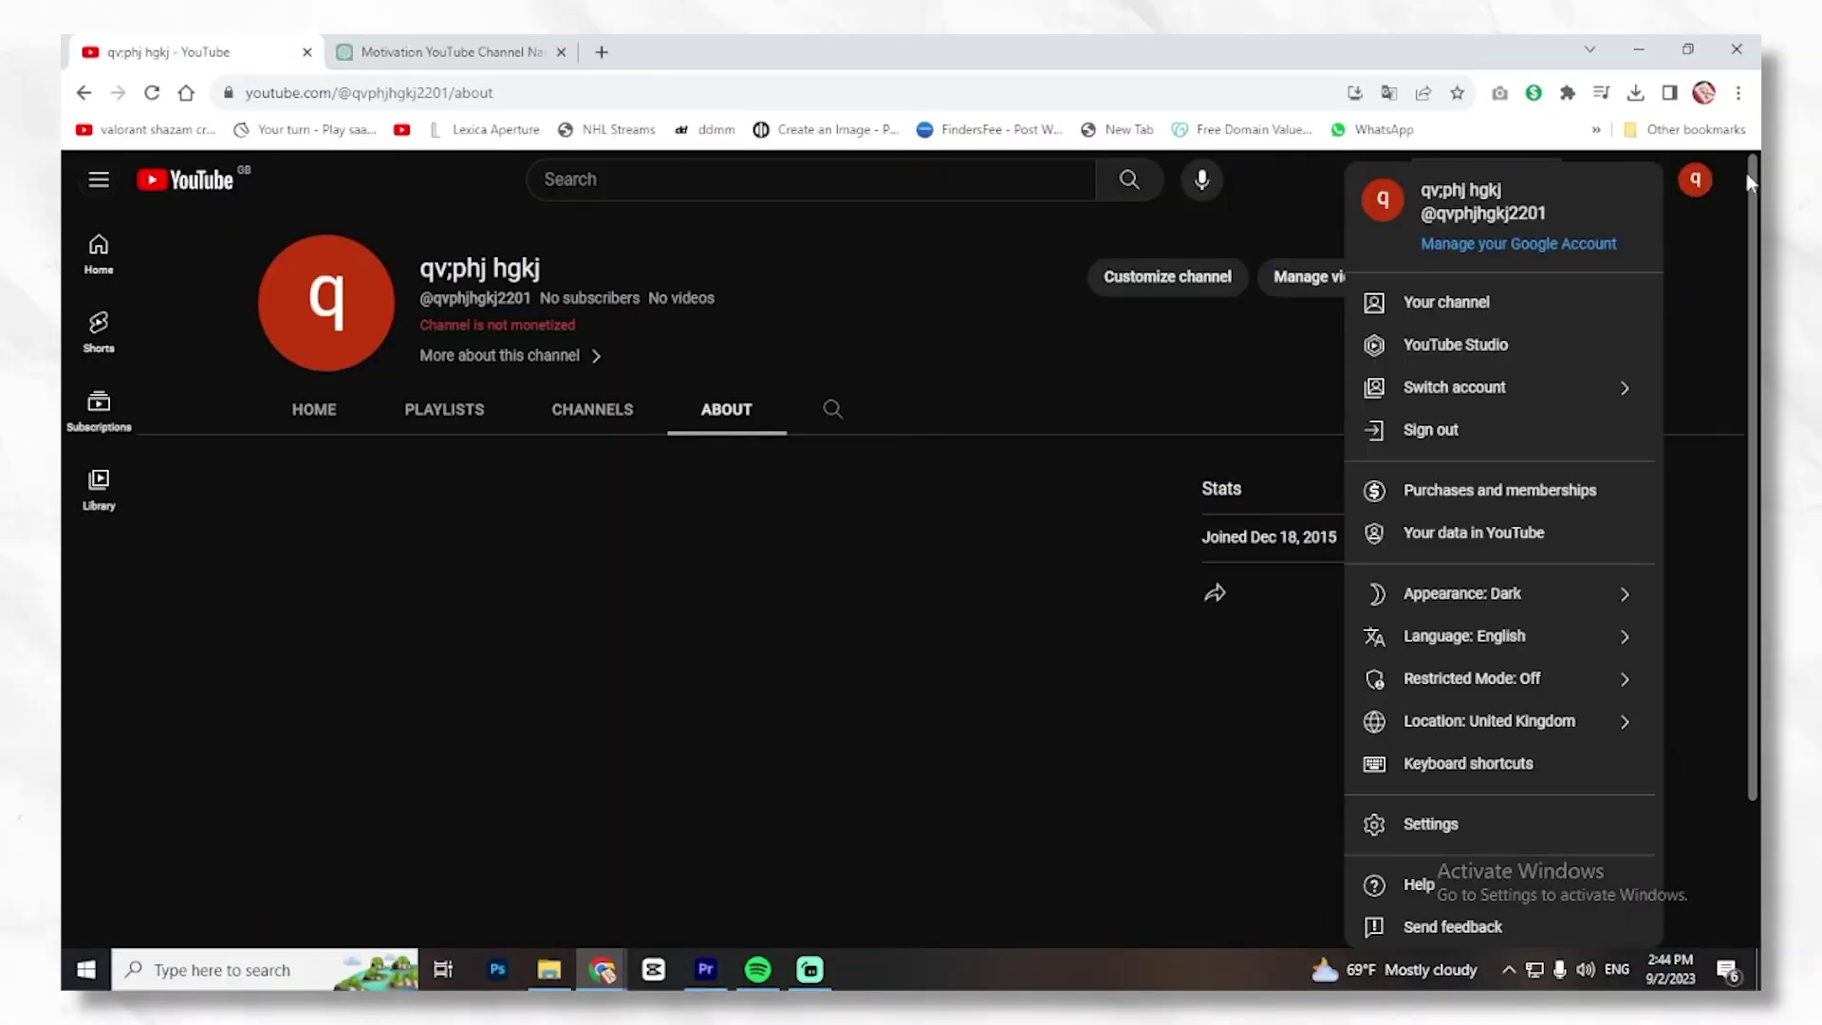
click(1470, 357)
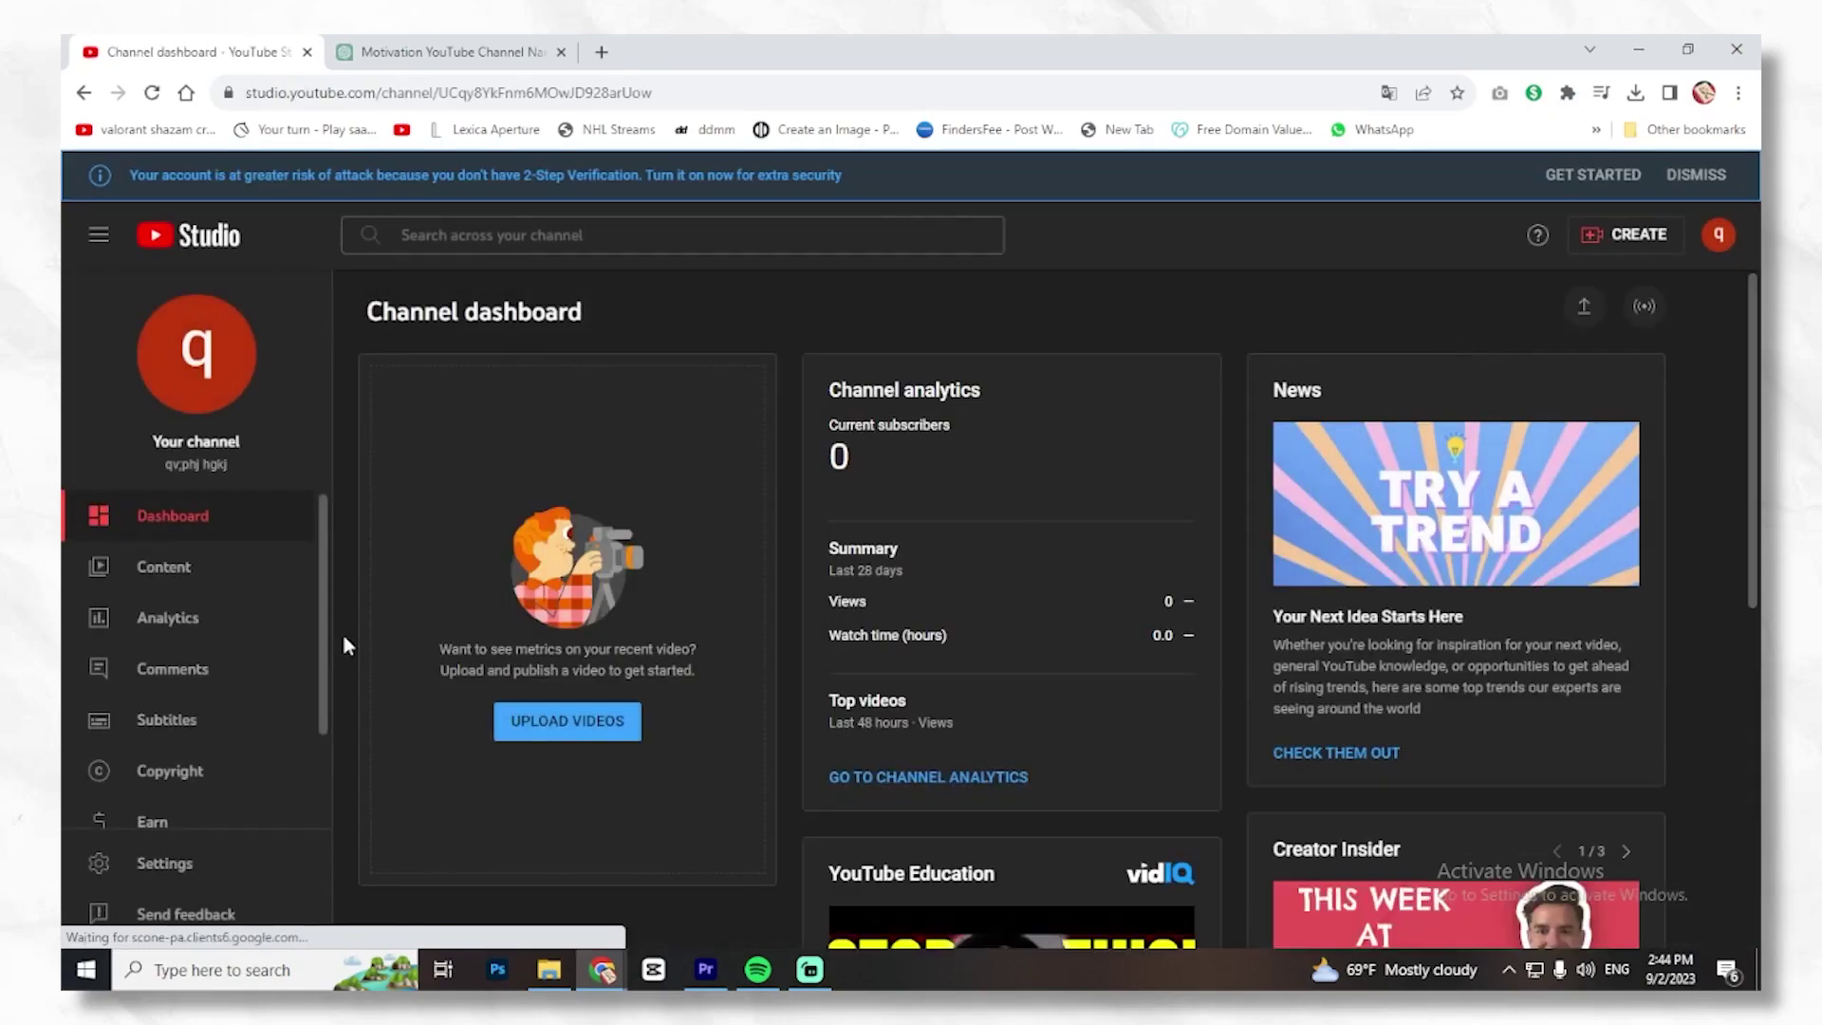
scroll(188, 627, down, 2)
scroll(152, 664, down, 1)
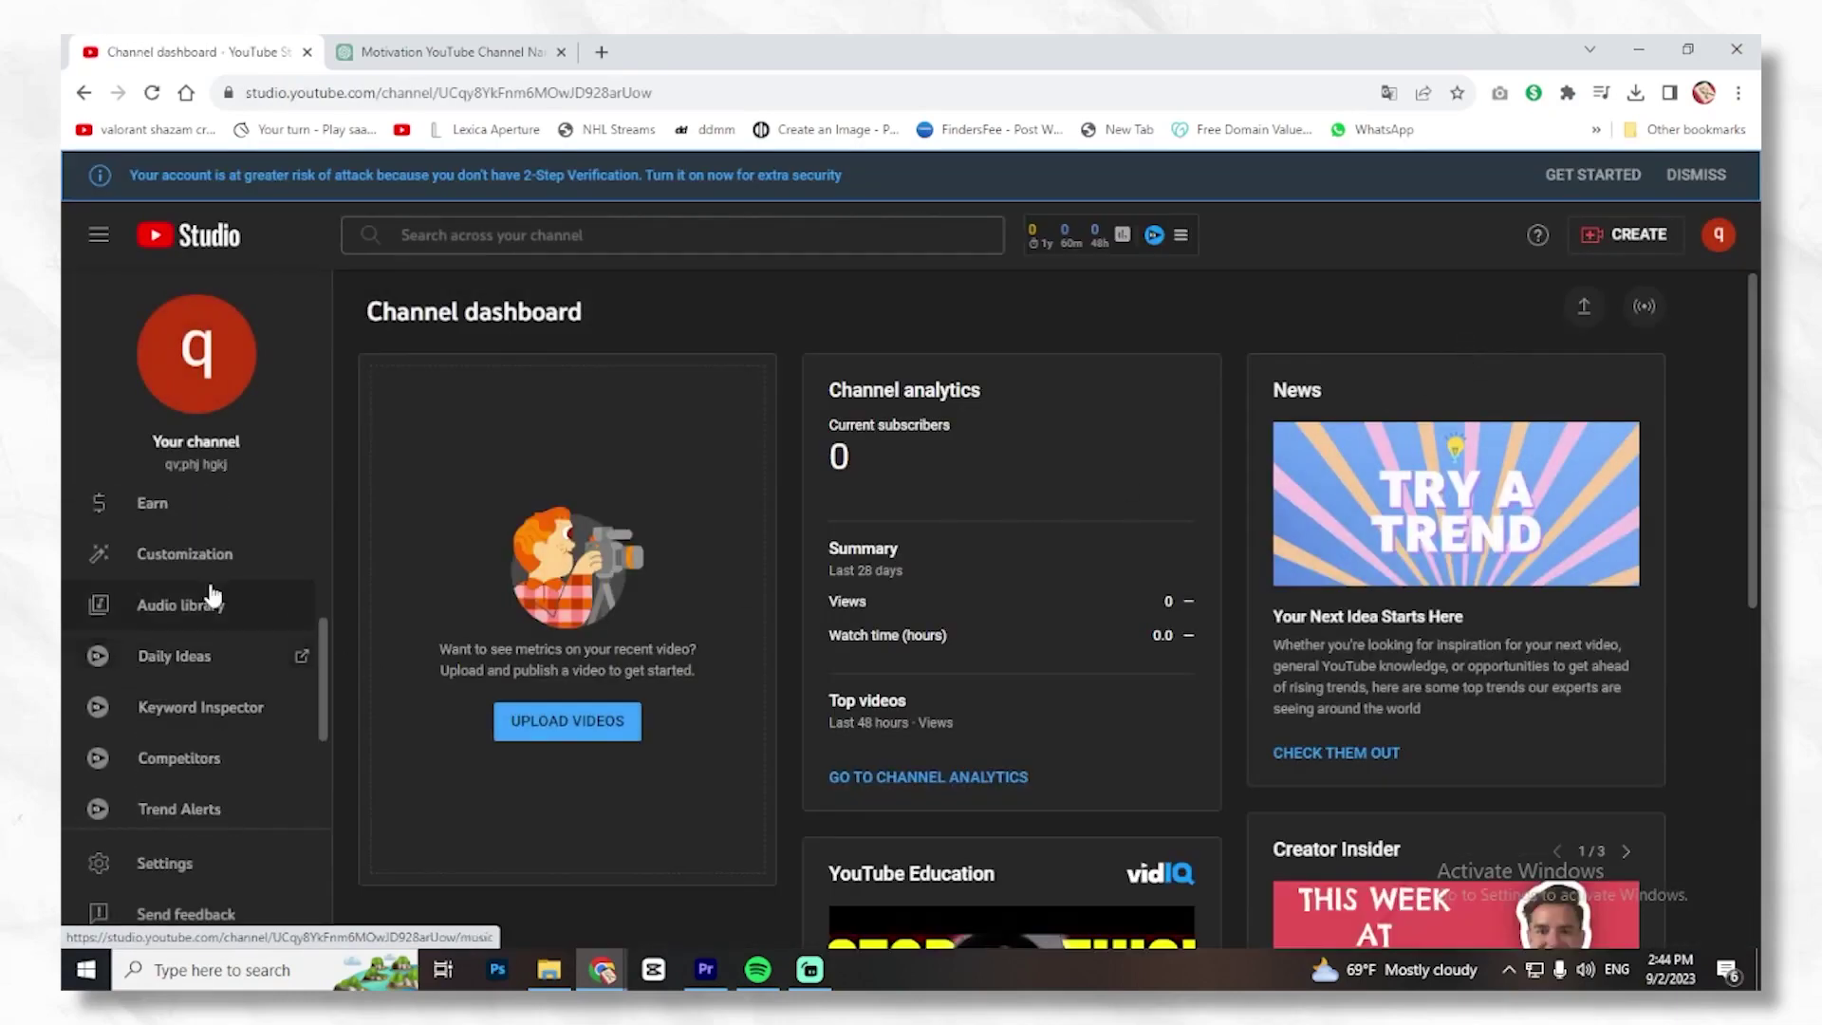
click(219, 560)
click(597, 368)
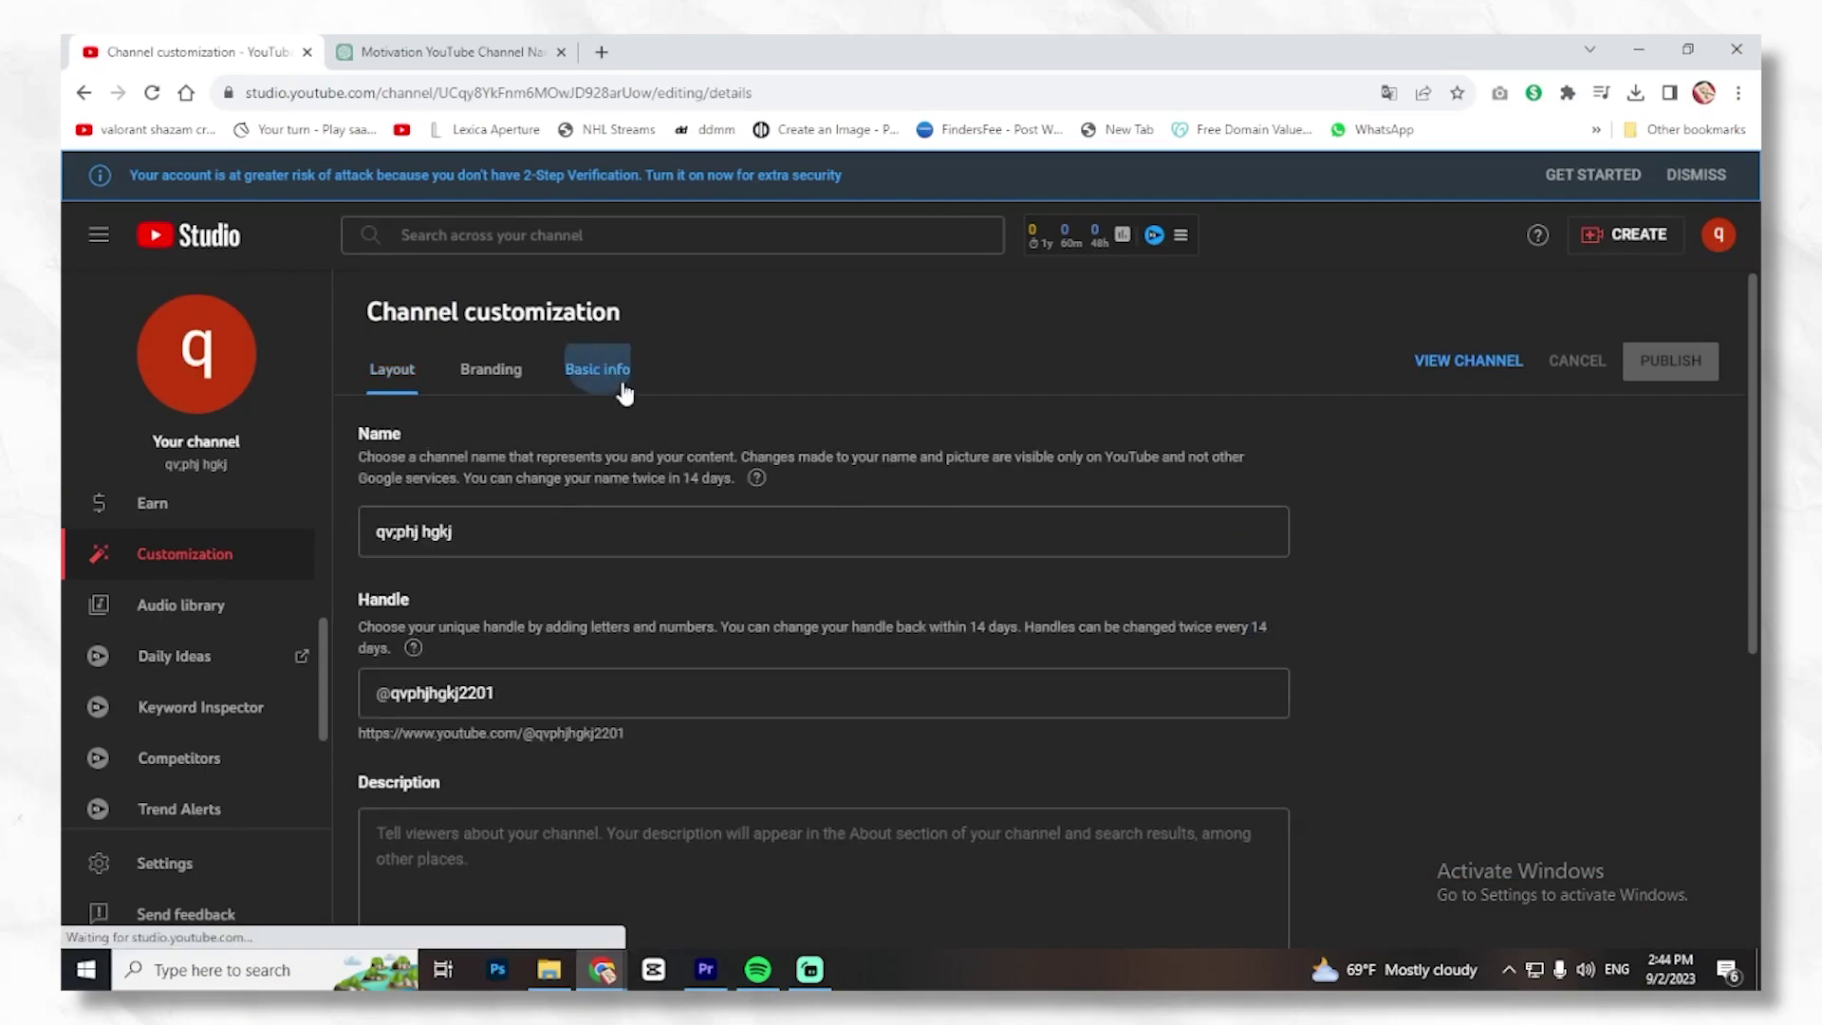
click(447, 51)
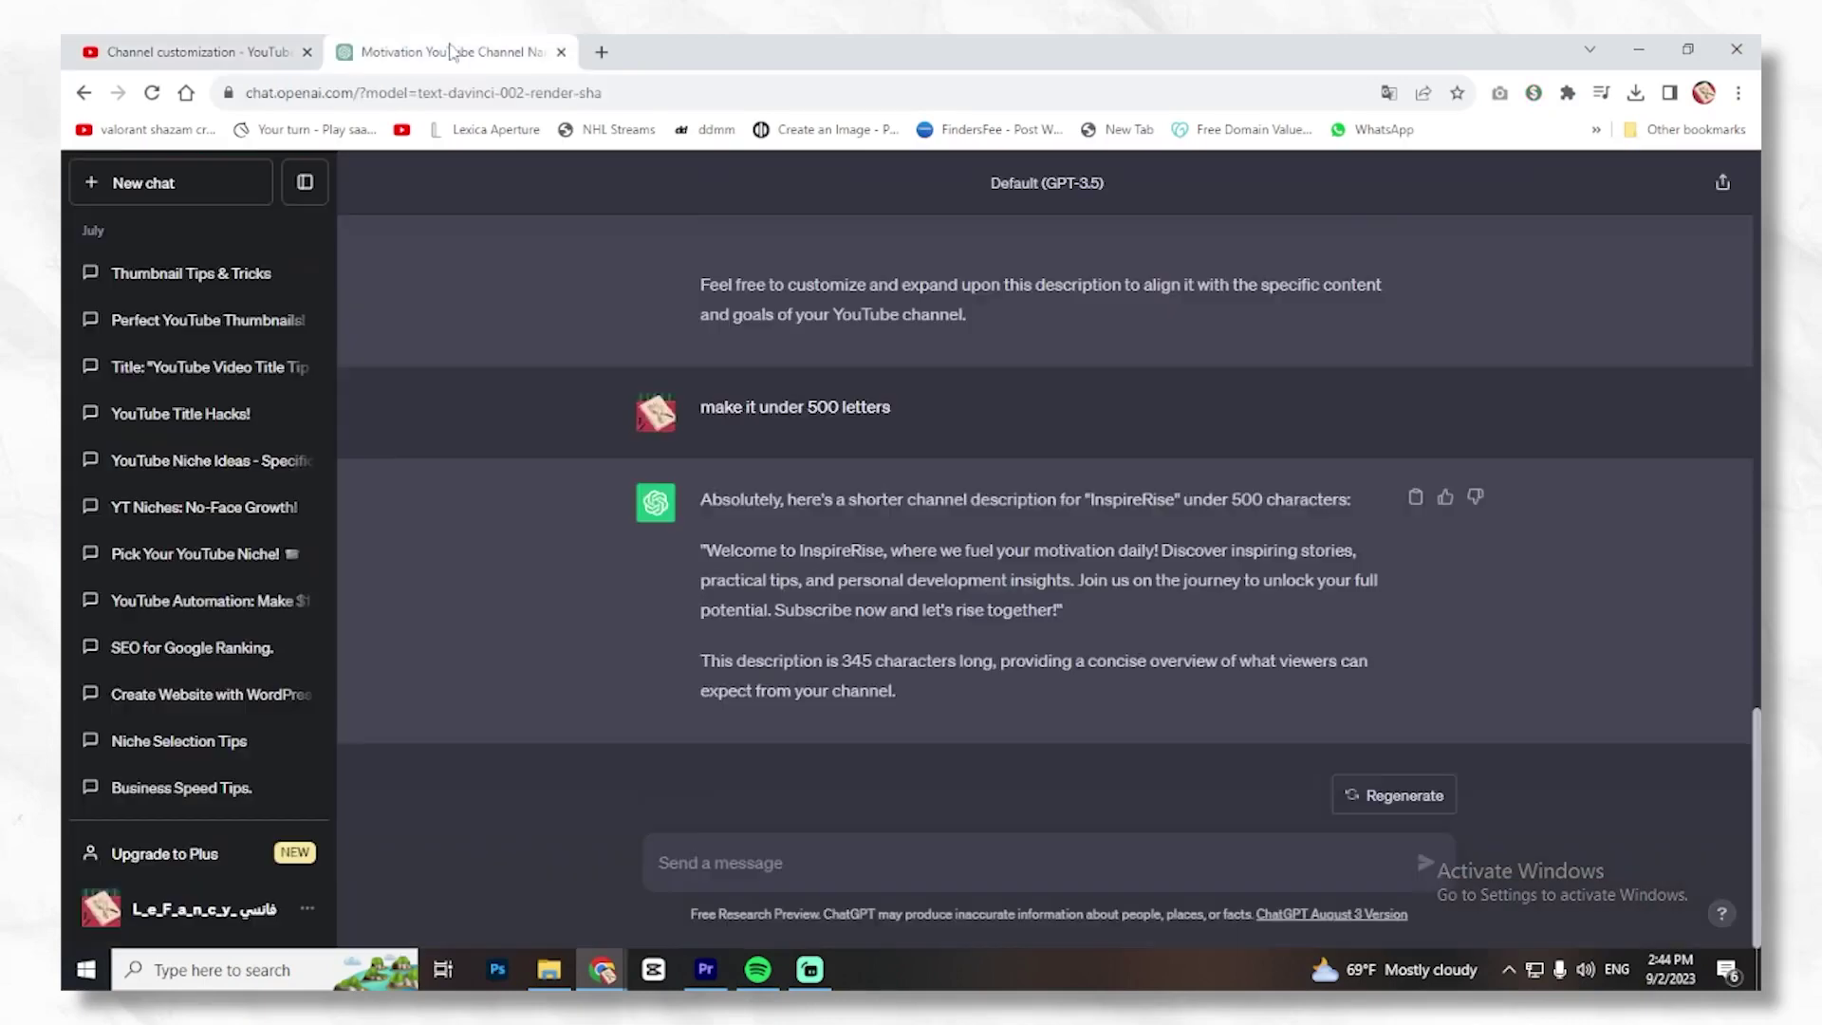
scroll(1044, 551, up, 15)
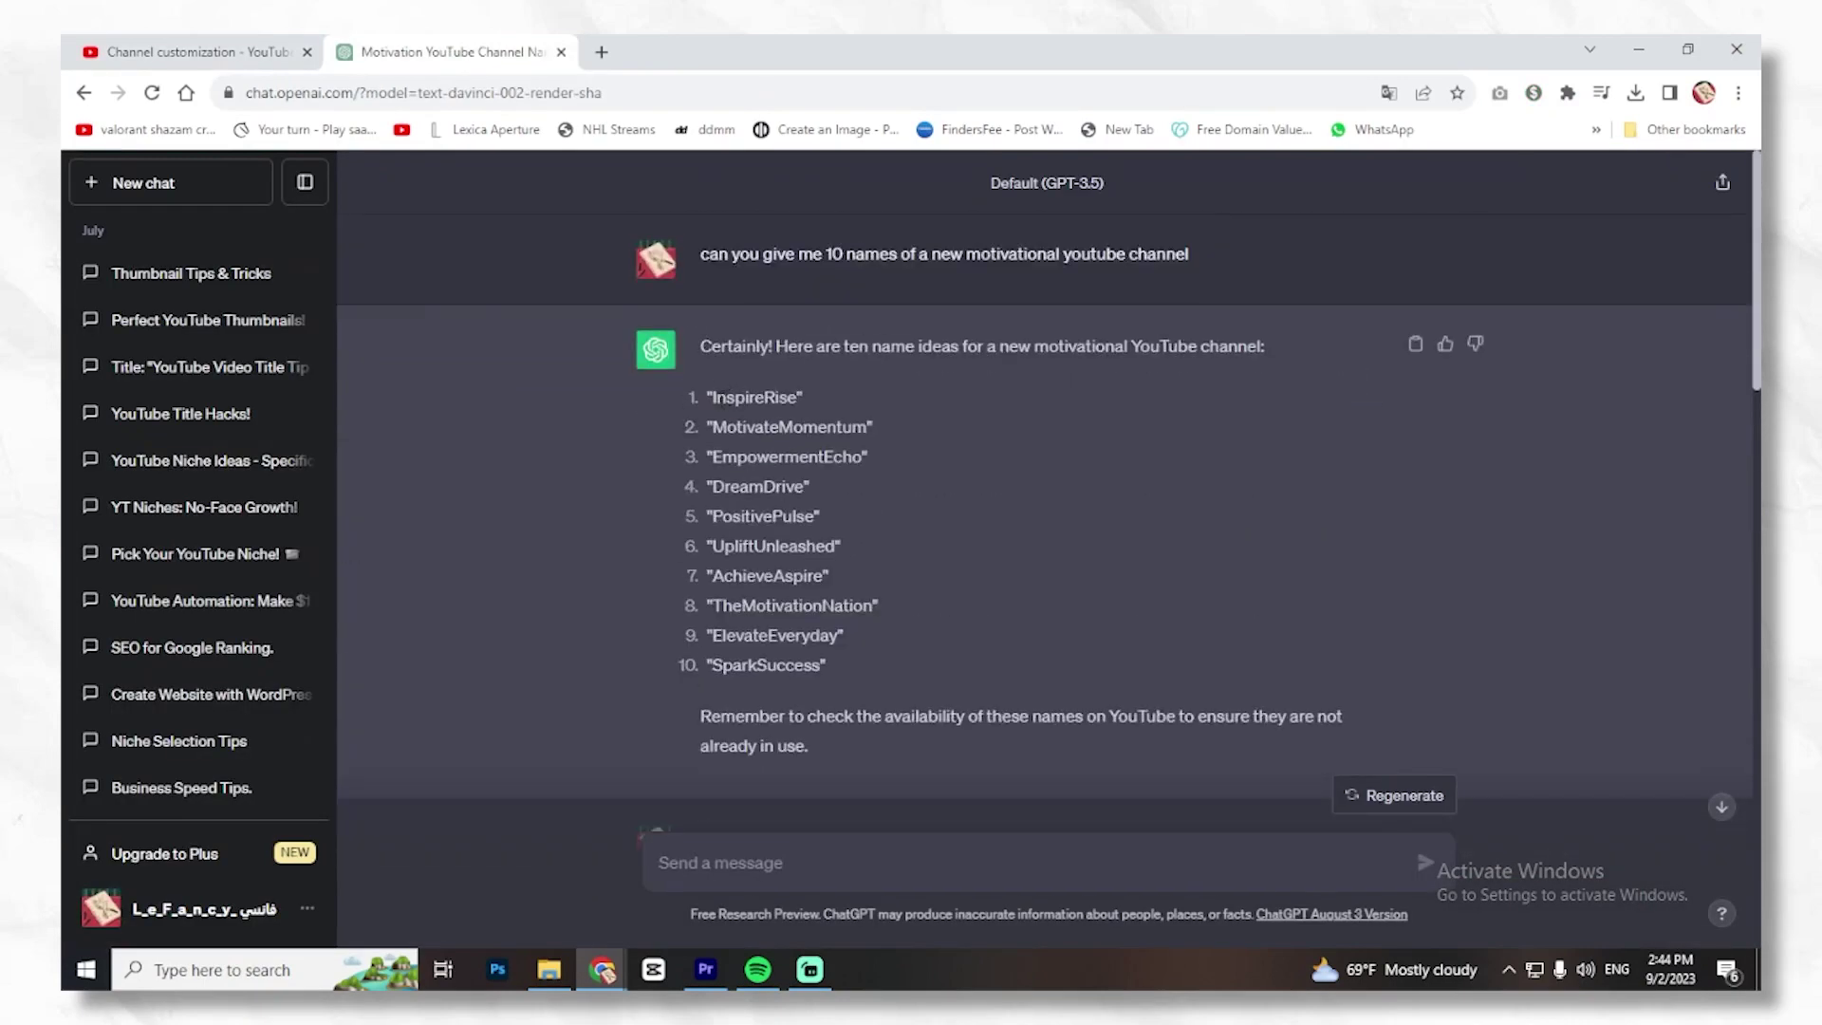
key(ctrl+Page_Up)
click(608, 536)
key(ctrl+a)
text(InspireRise)
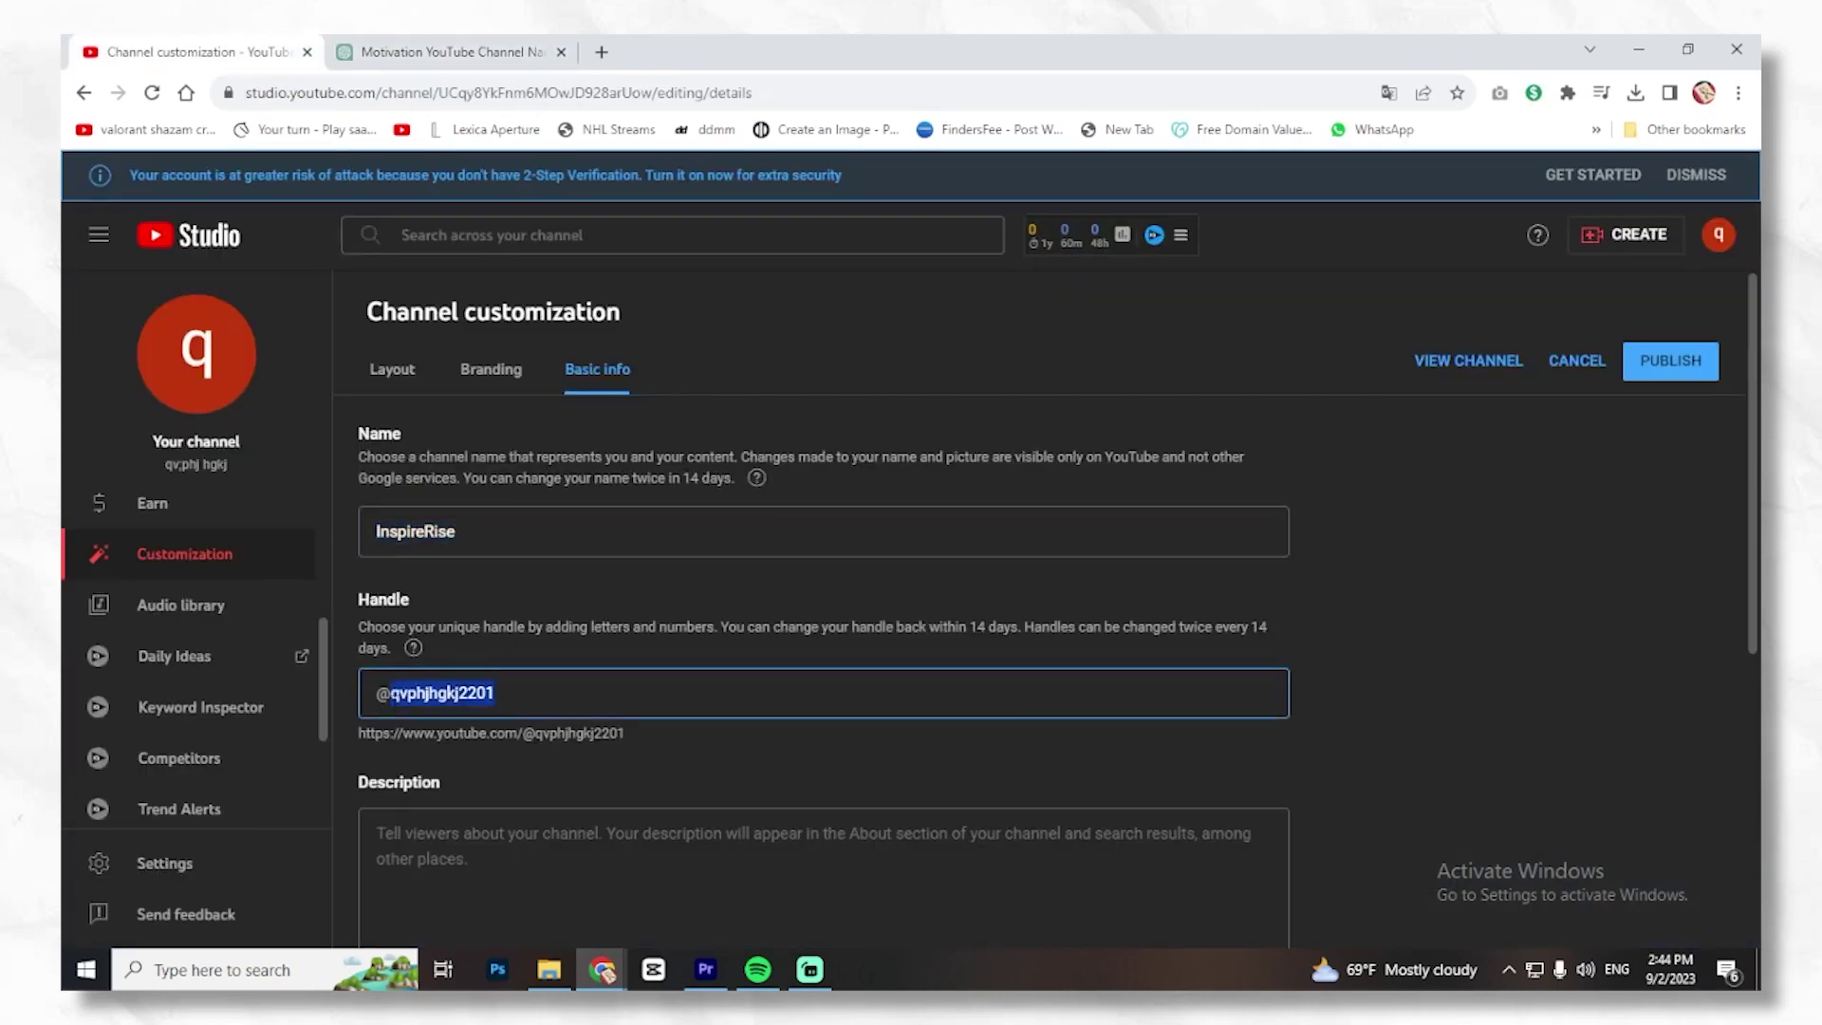
text(InspireRise)
scroll(574, 784, down, 1)
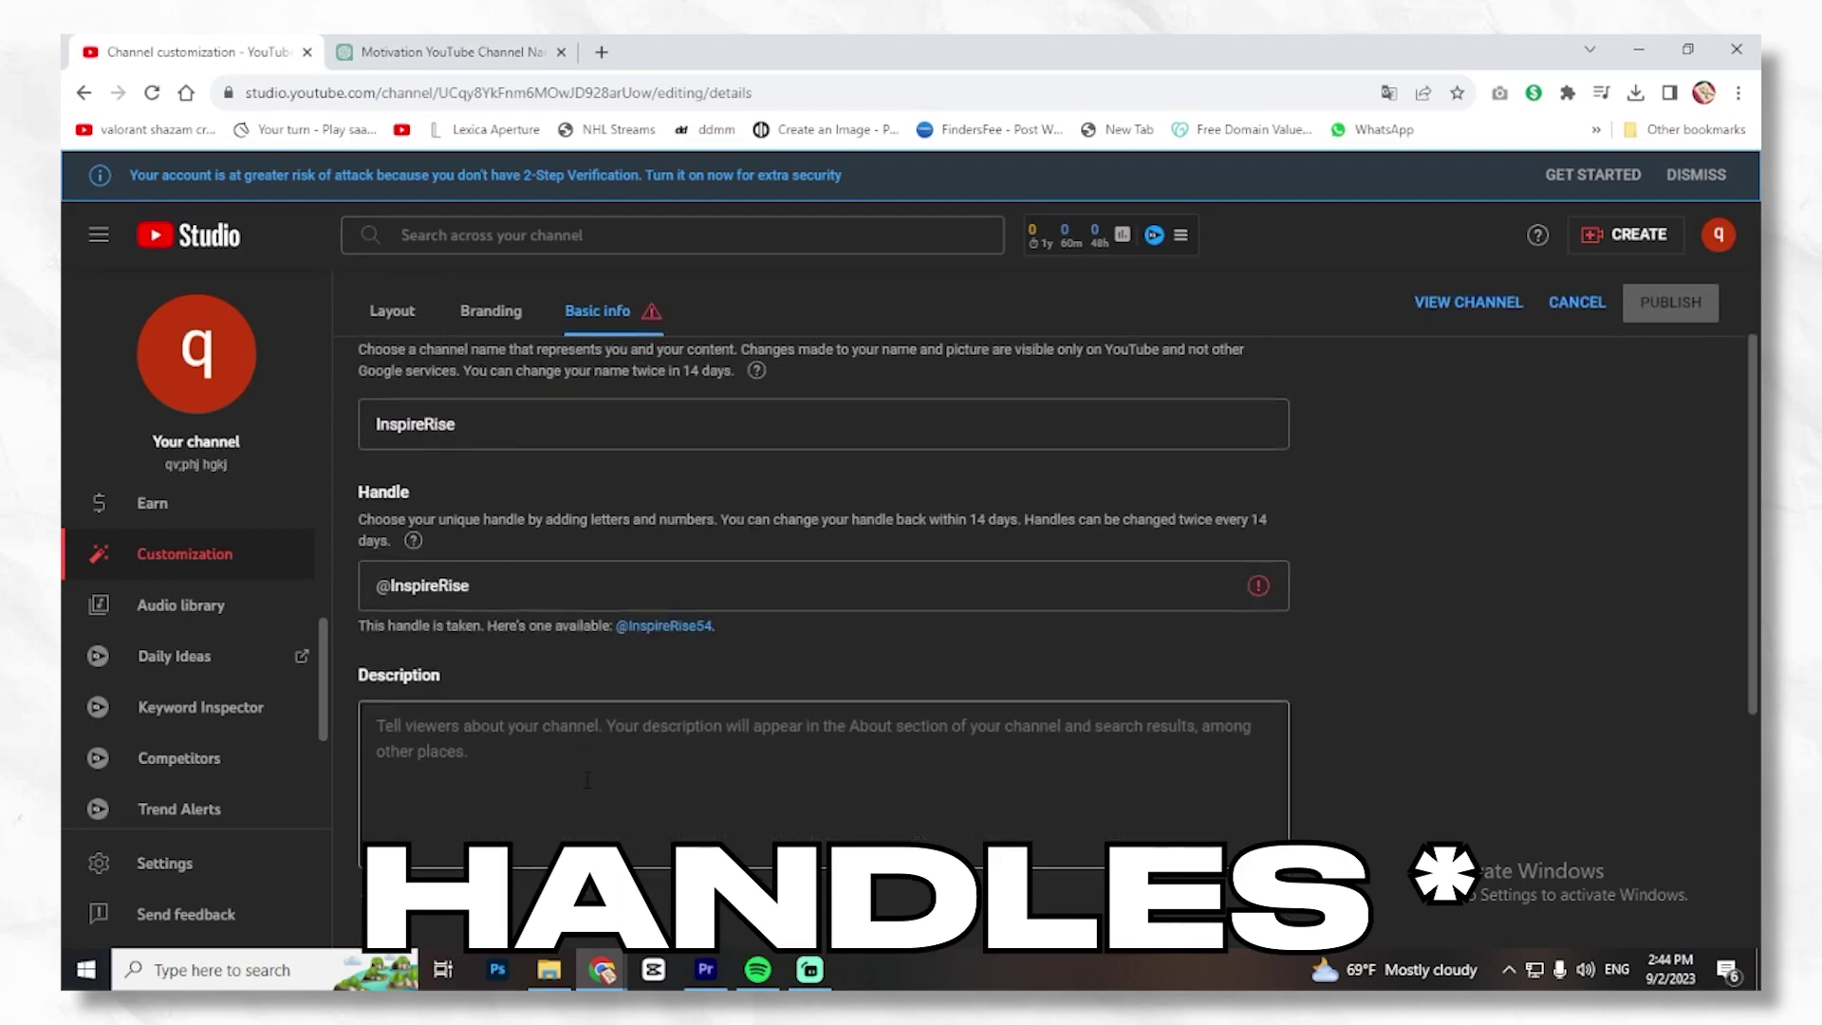
scroll(588, 780, down, 1)
text(22)
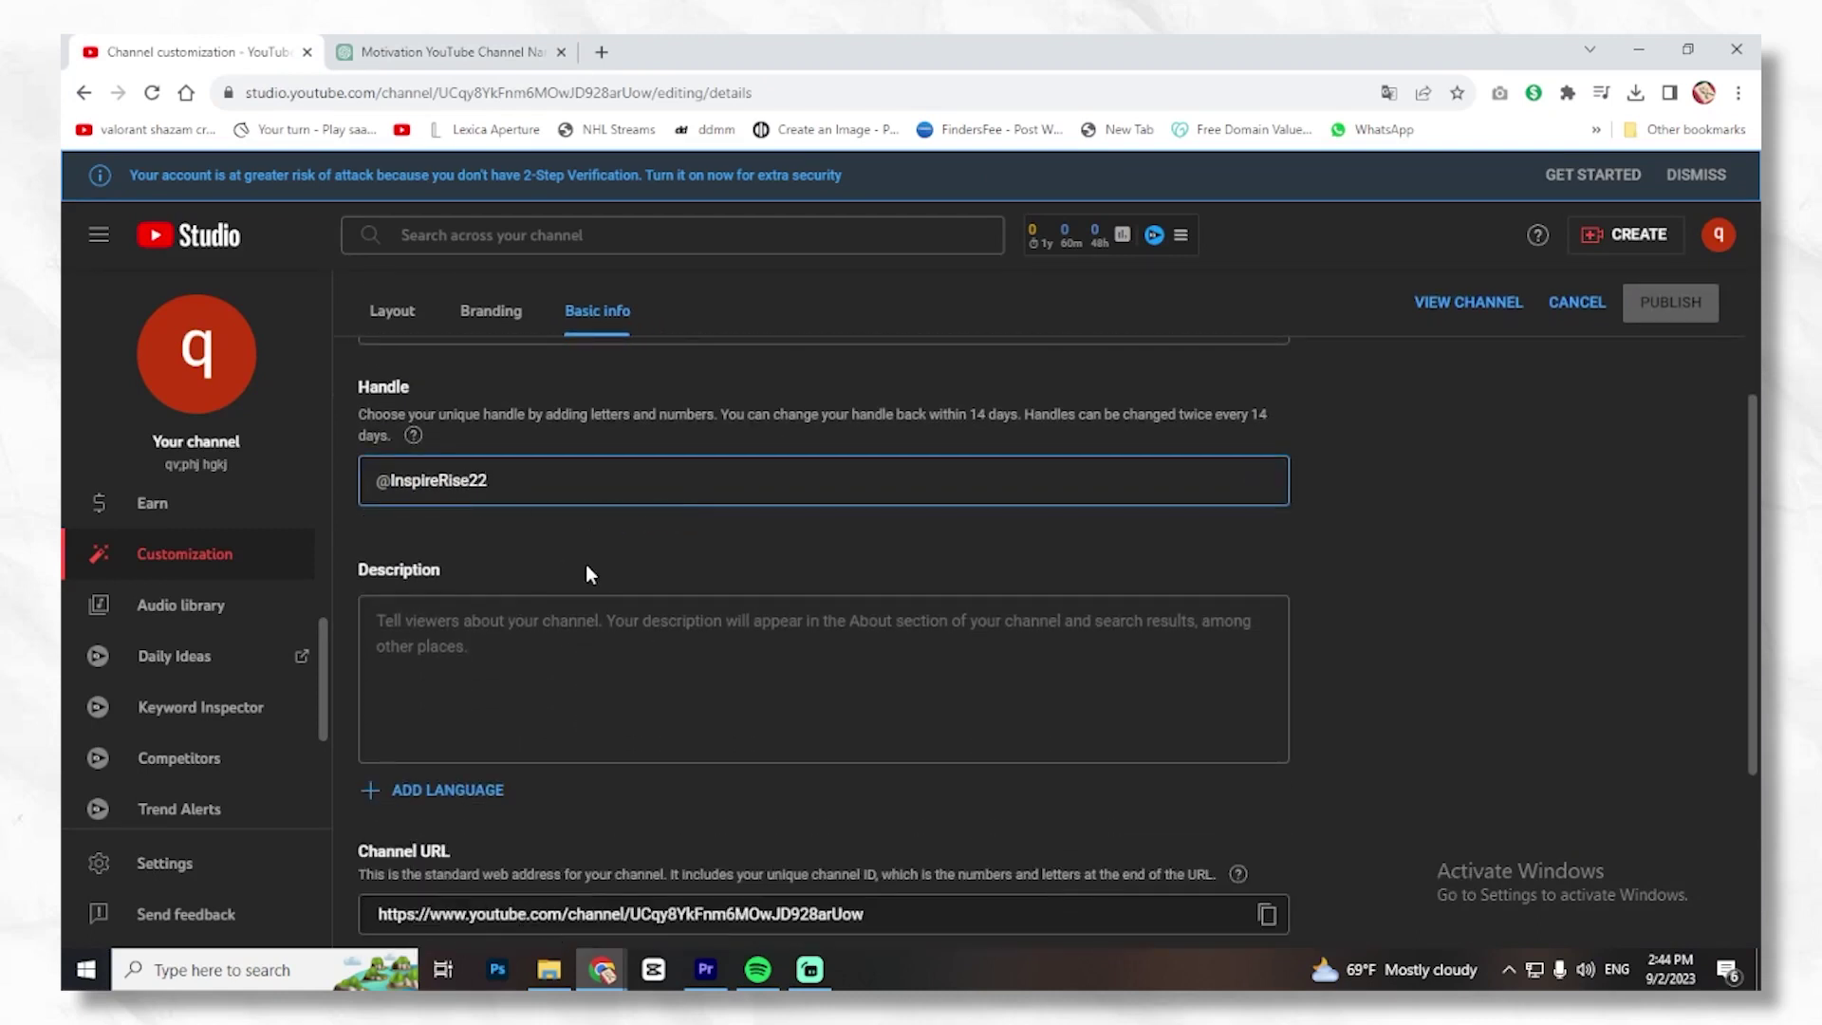
text(x)
Paste the shorter ChatGPT-written motivational text into the channel description.
click(474, 691)
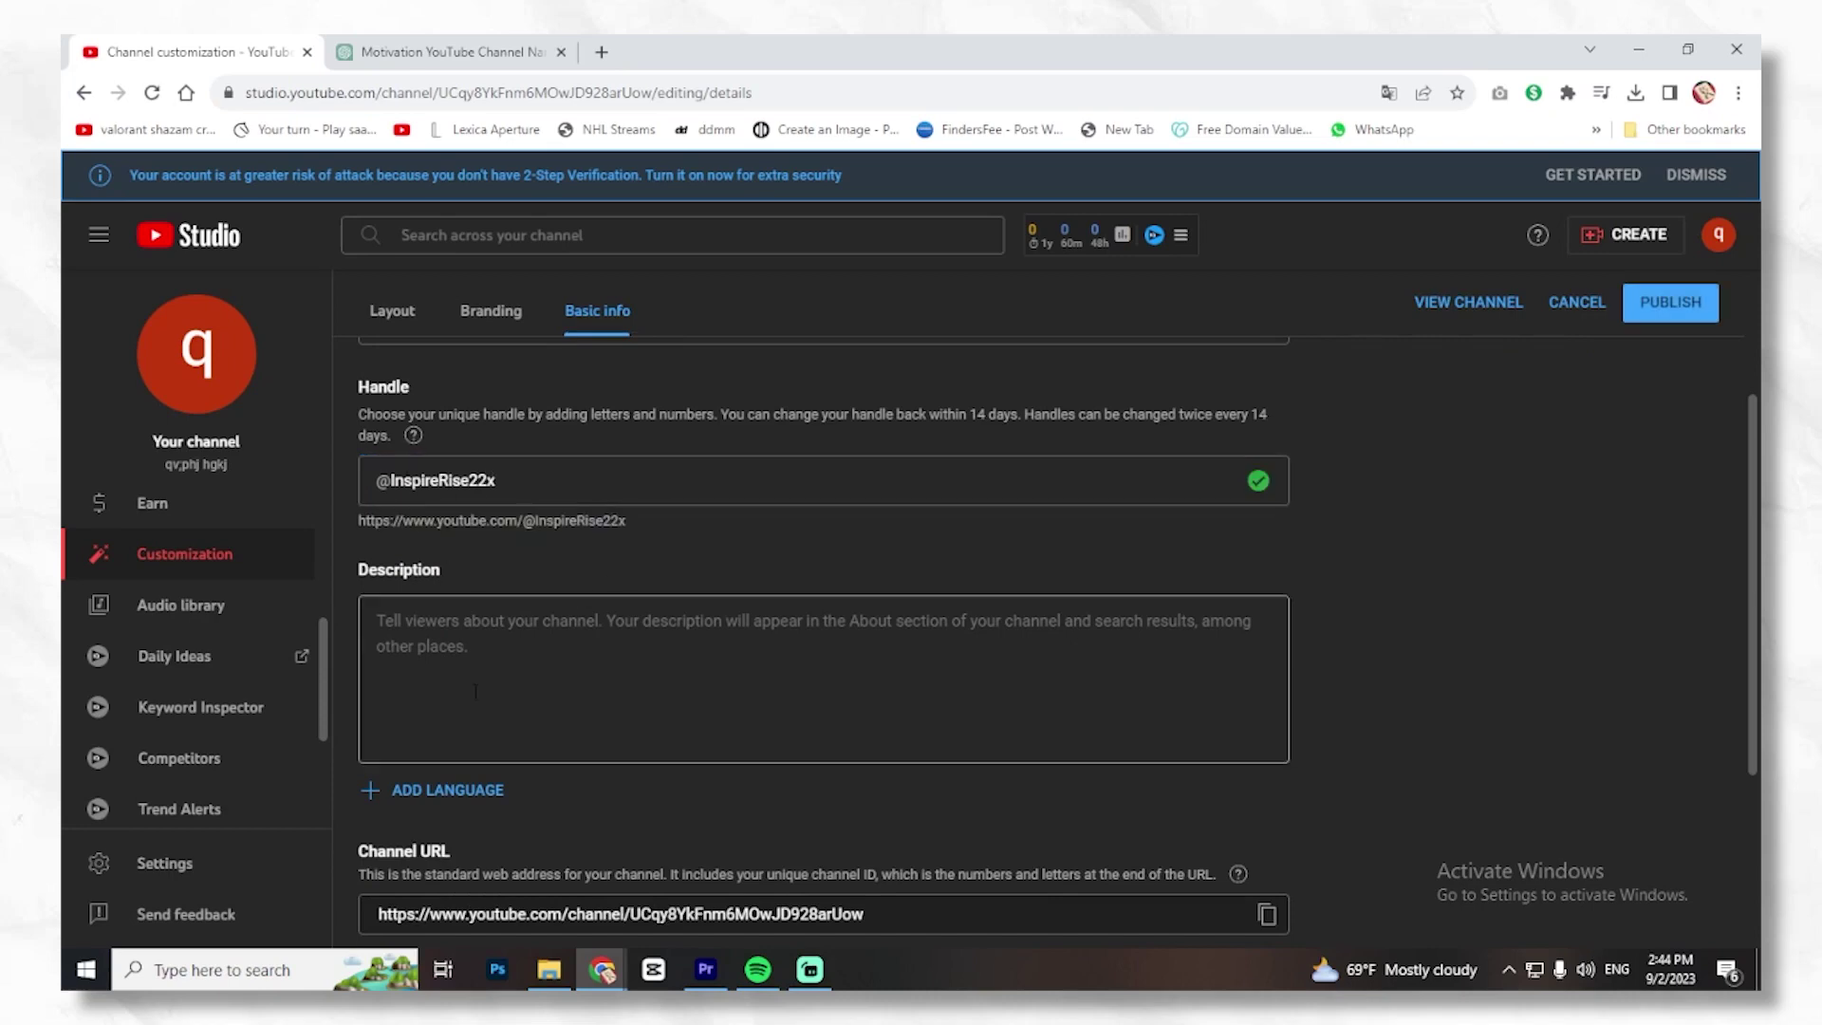
click(364, 46)
scroll(1044, 522, down, 10)
drag(702, 550, 1063, 613)
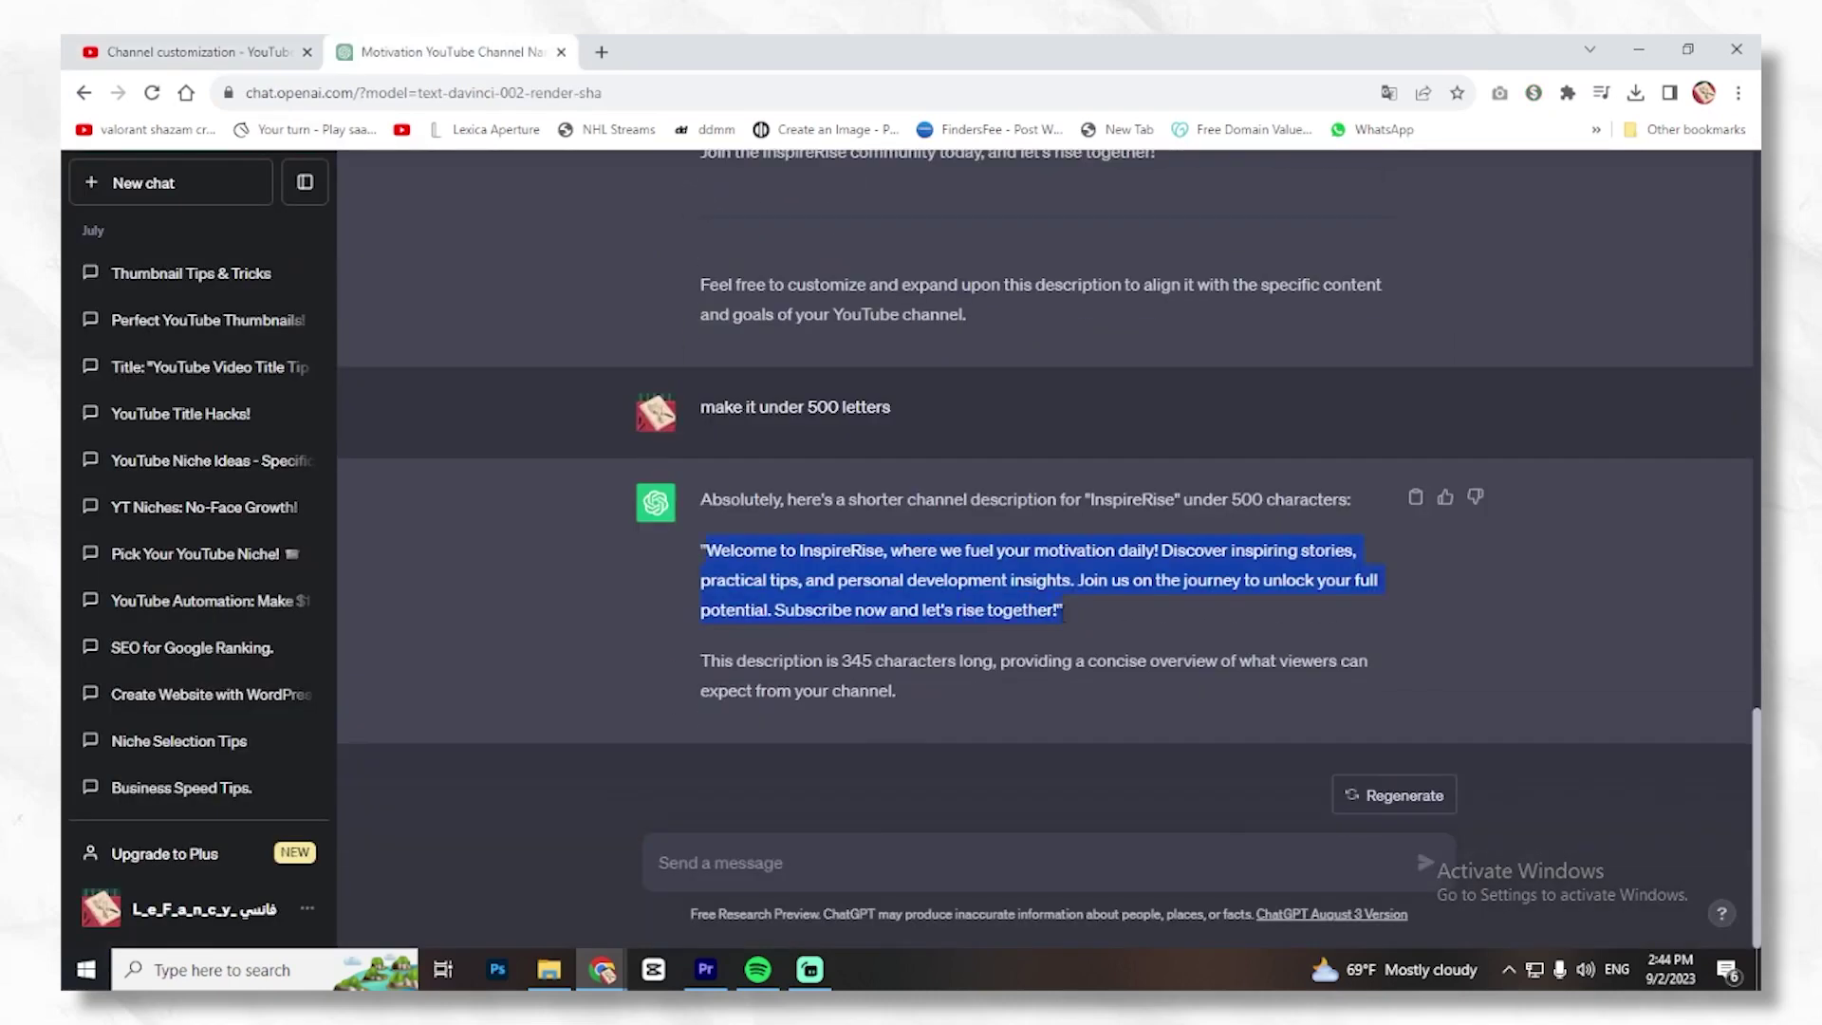
key(ctrl+c)
click(190, 52)
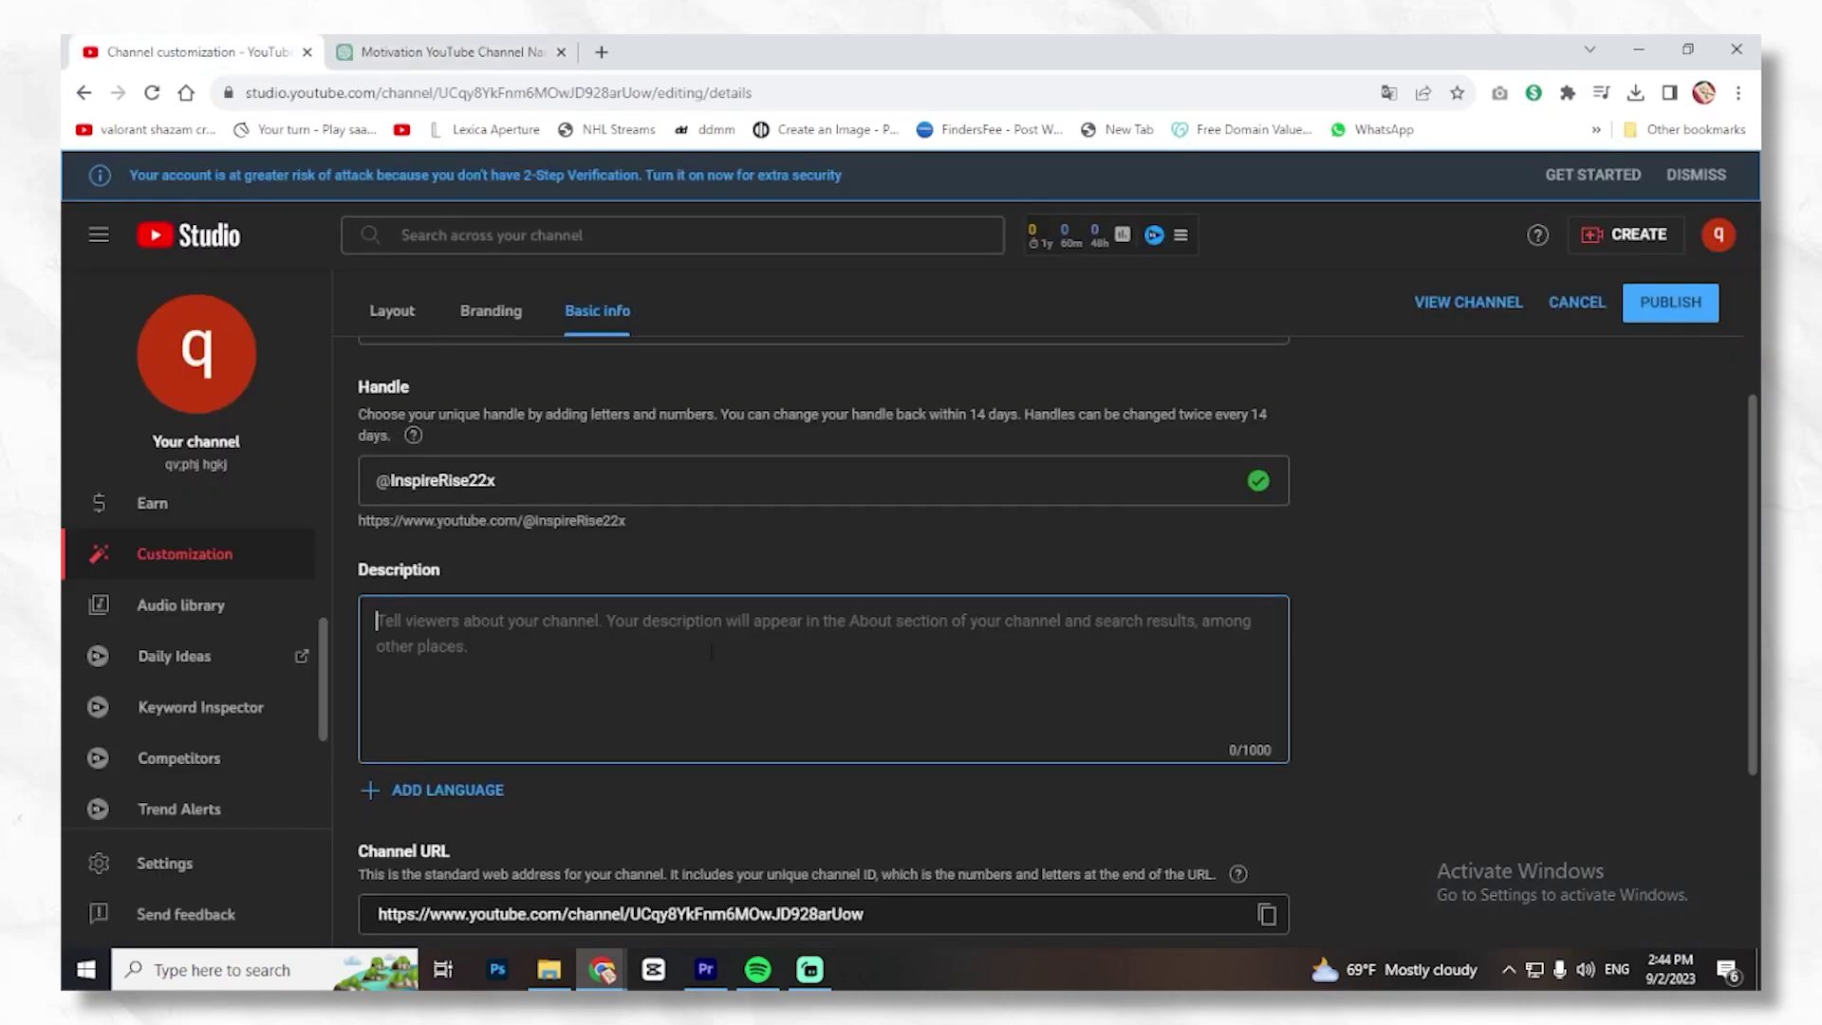
key(ctrl+v)
scroll(572, 729, down, 3)
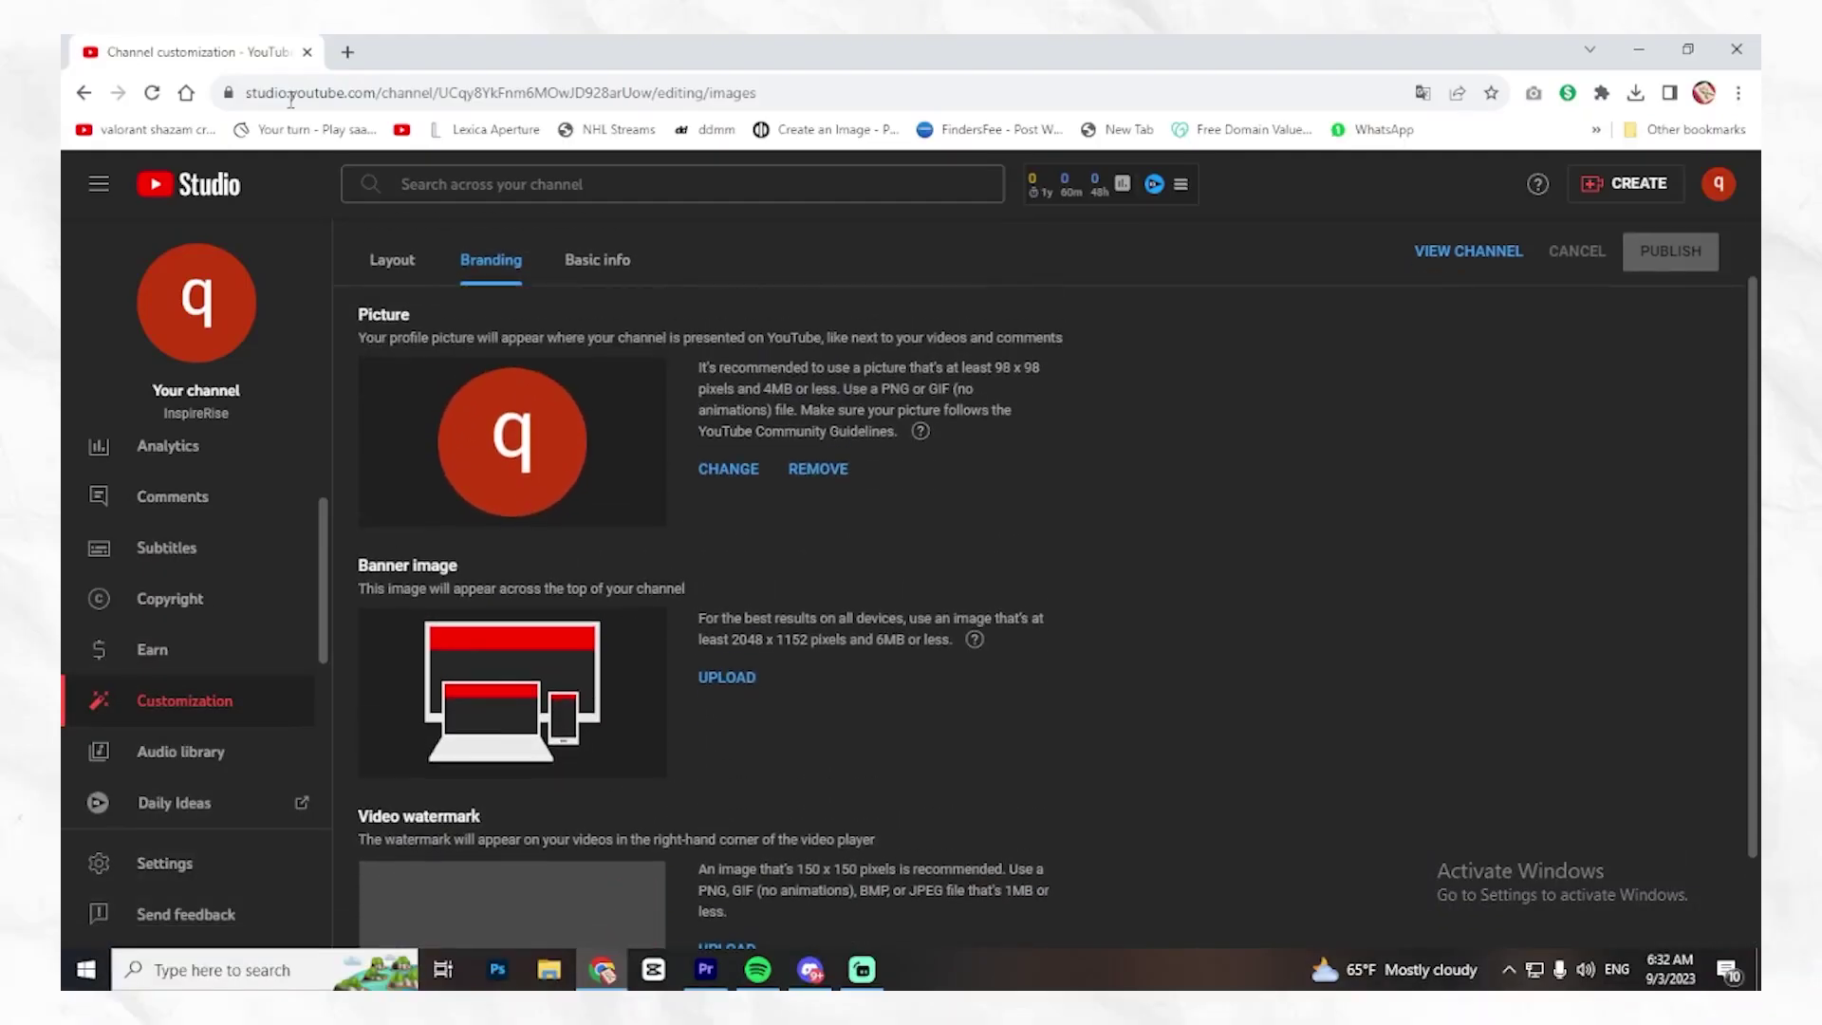
Load the Canva website in a new browser tab.
click(342, 50)
text(canva)
key(Return)
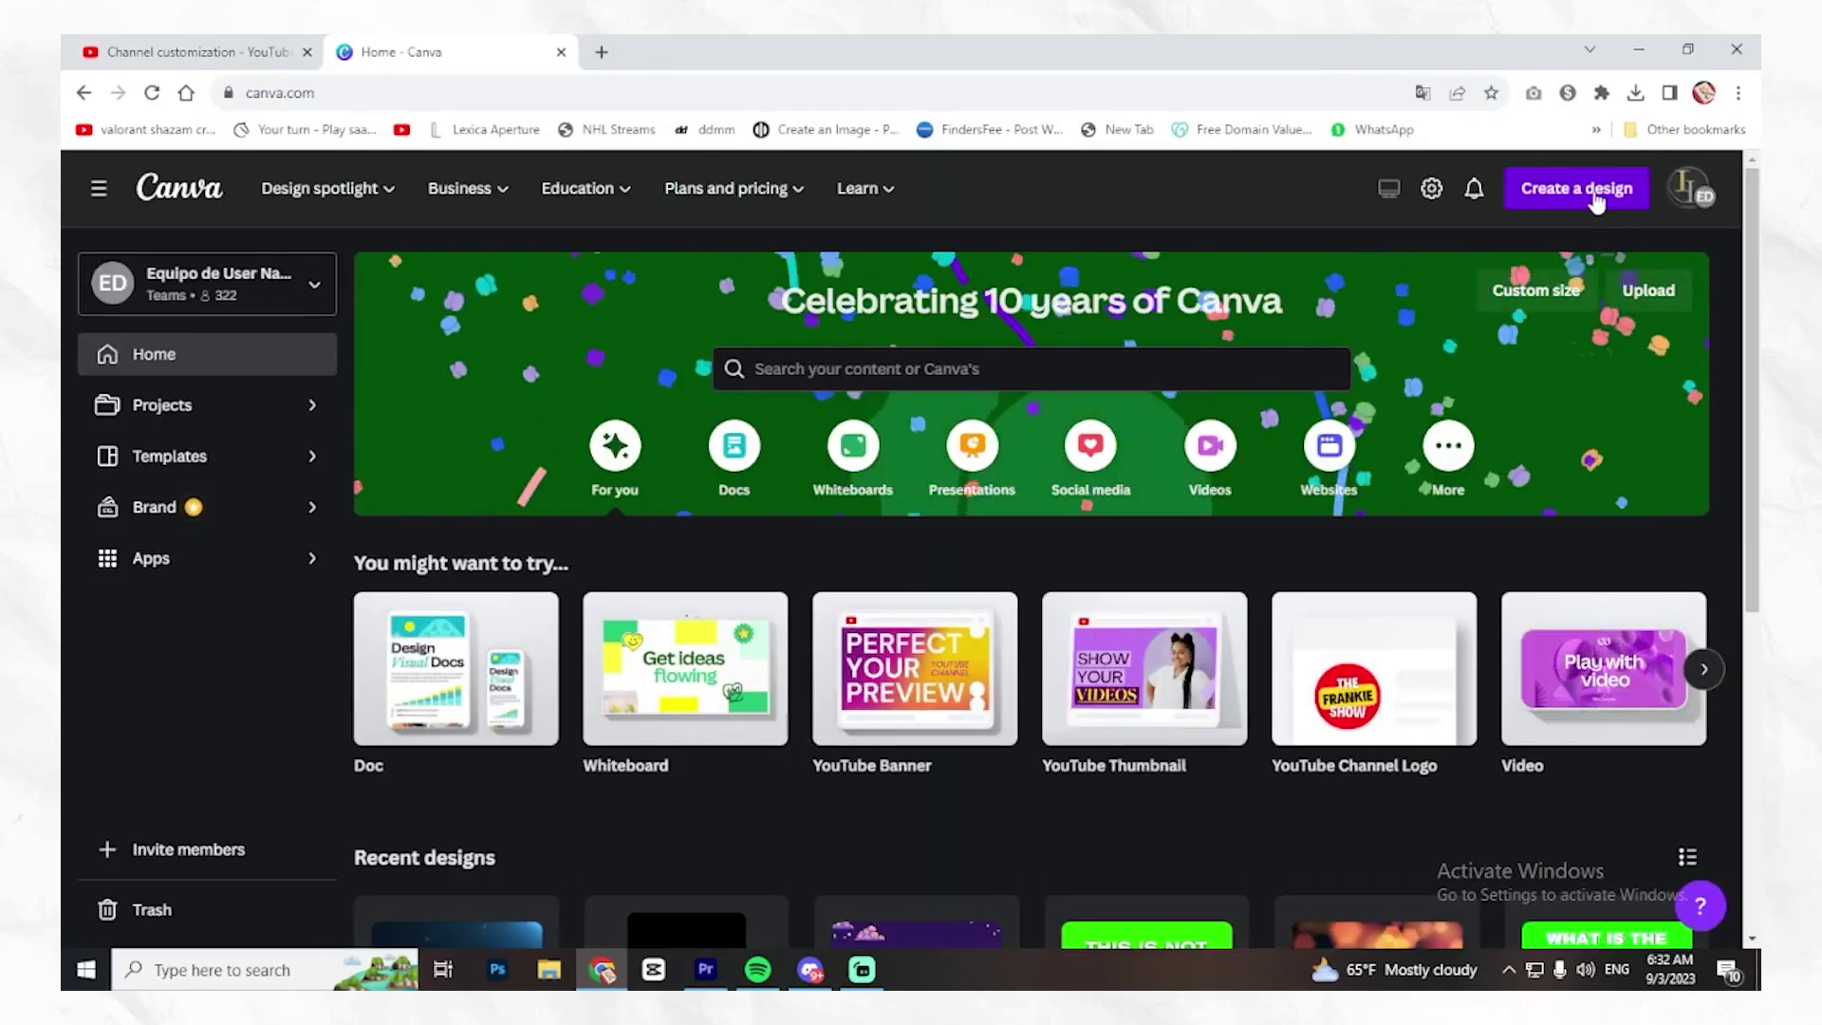
Start a YouTube Channel Logo design using the black Wardiere Inc. technology template.
click(1578, 195)
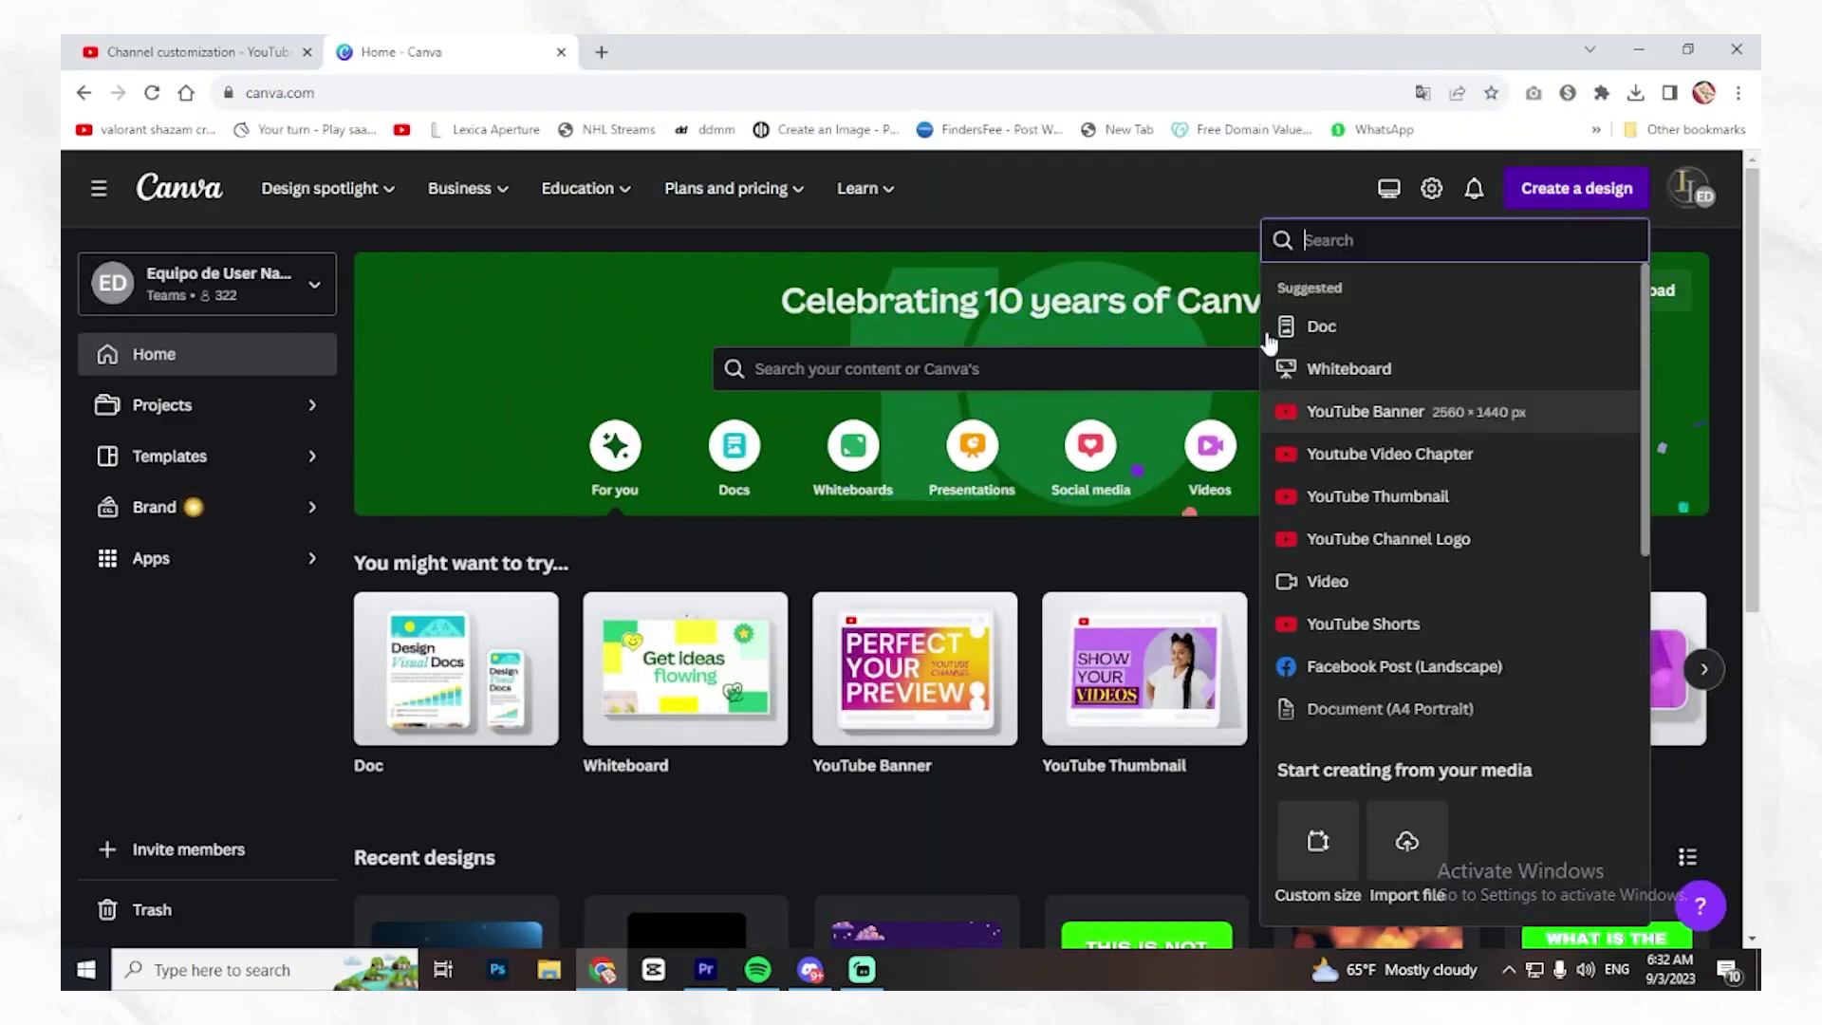
text(logo)
click(1367, 420)
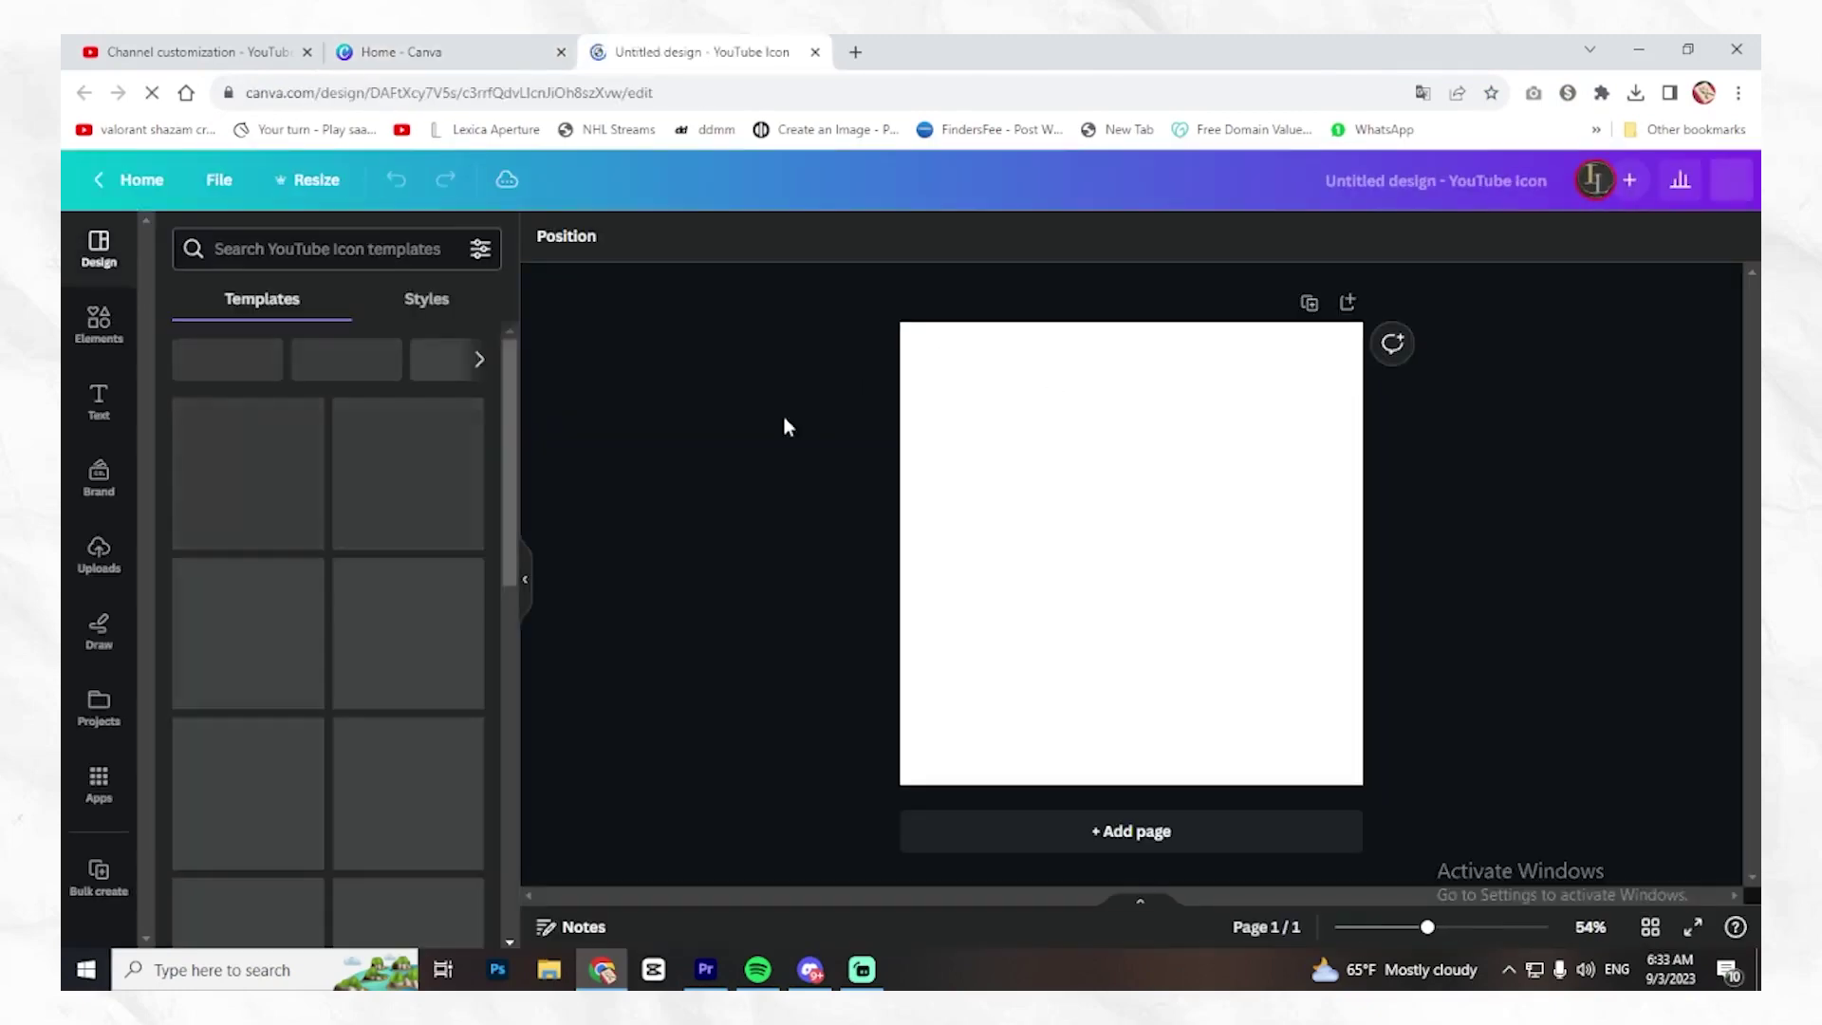
scroll(351, 567, down, 5)
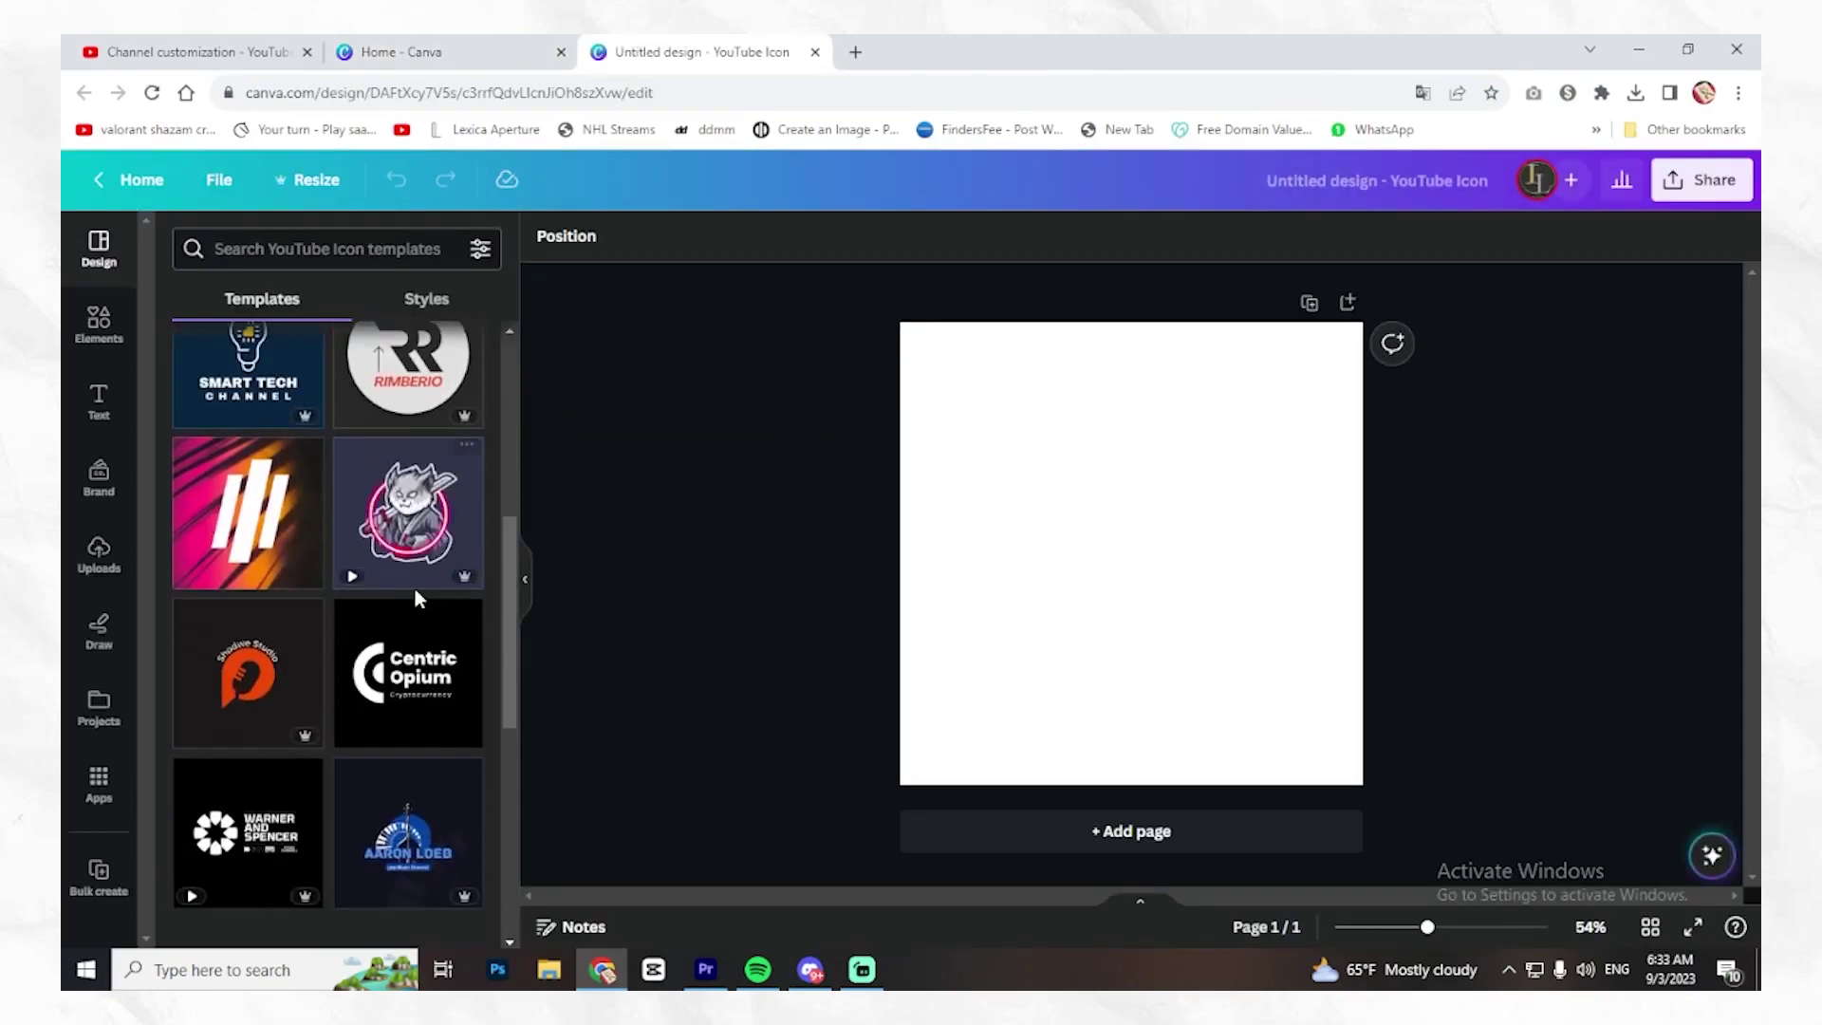
scroll(331, 555, down, 3)
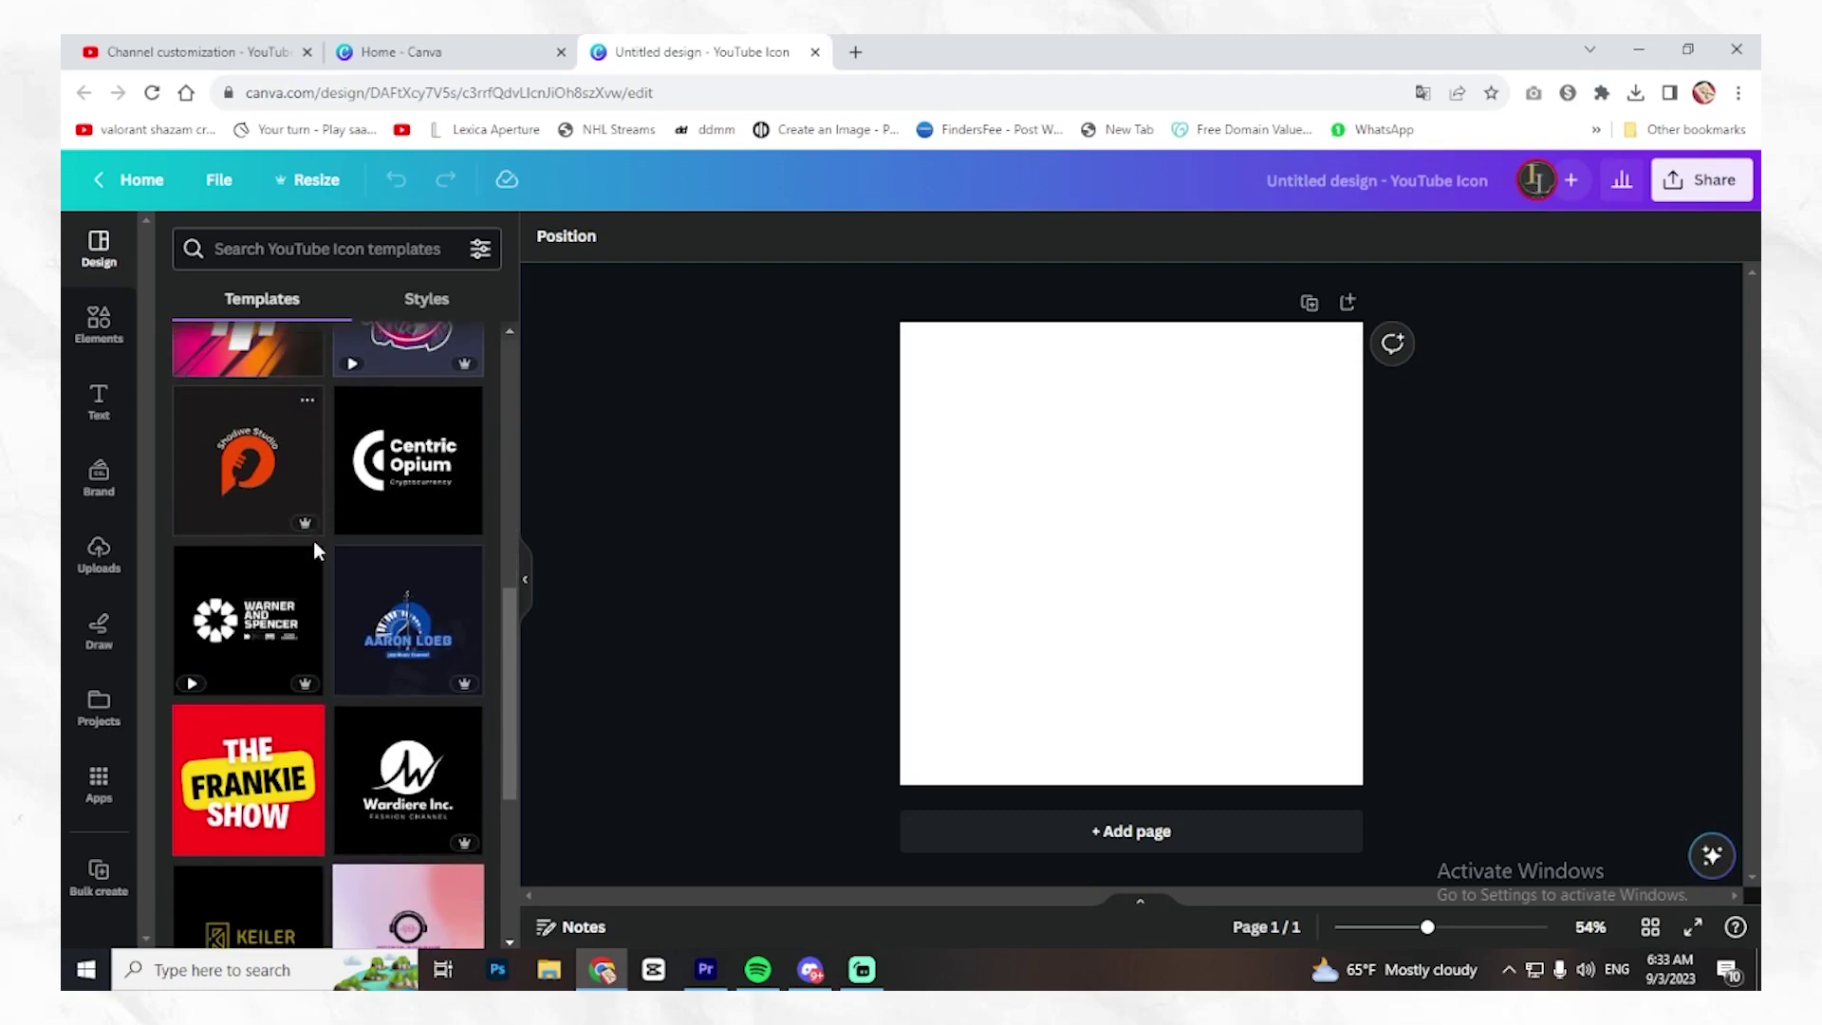
scroll(314, 551, down, 5)
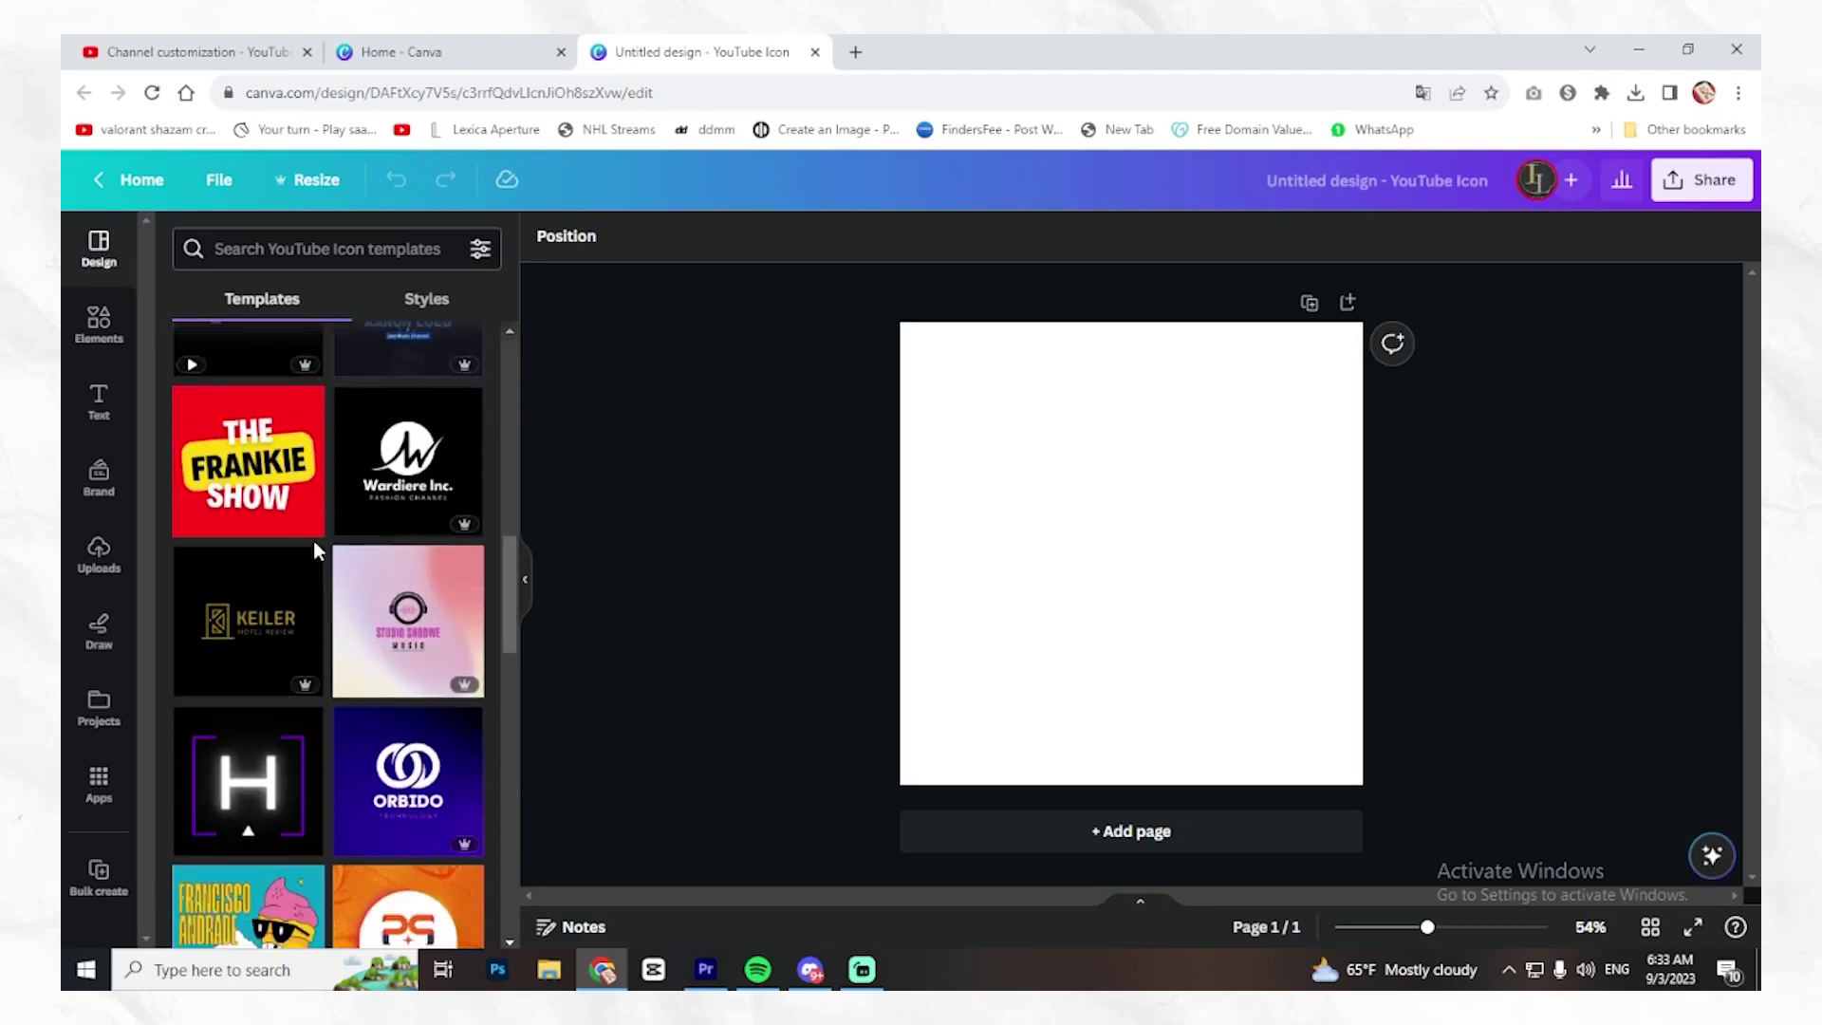
scroll(316, 552, down, 2)
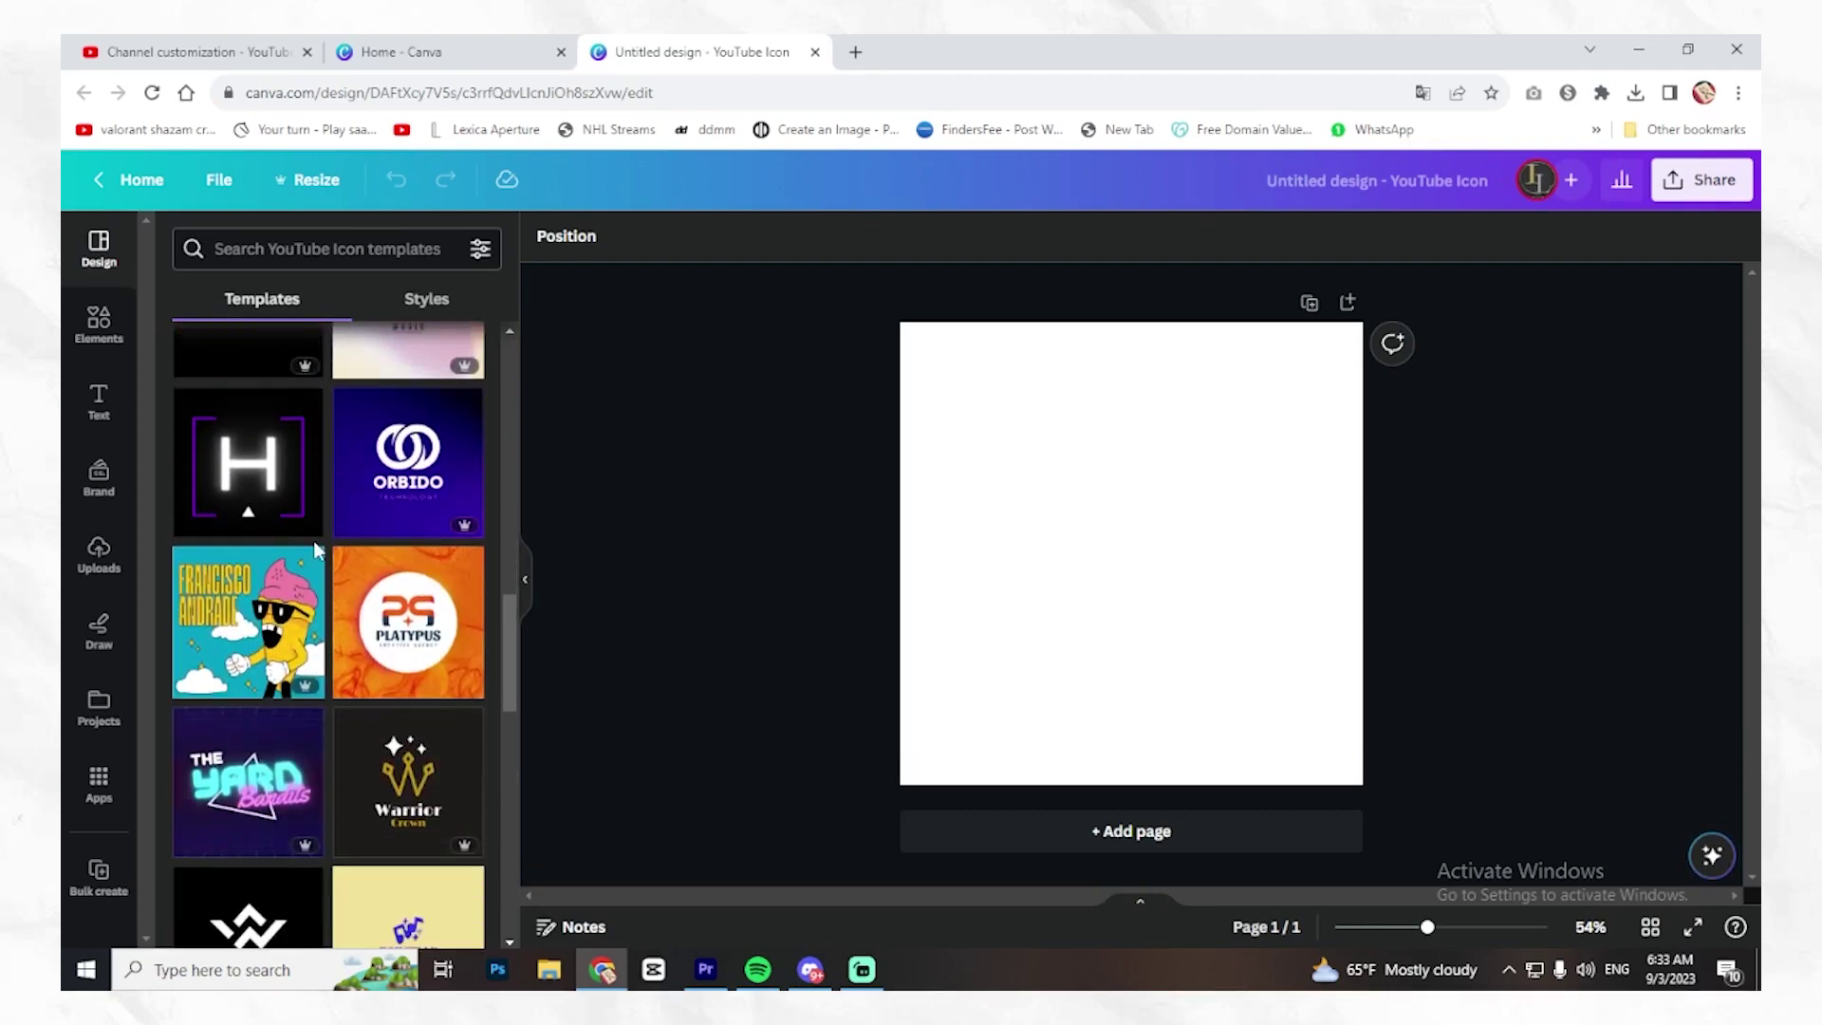
scroll(316, 551, down, 3)
click(265, 598)
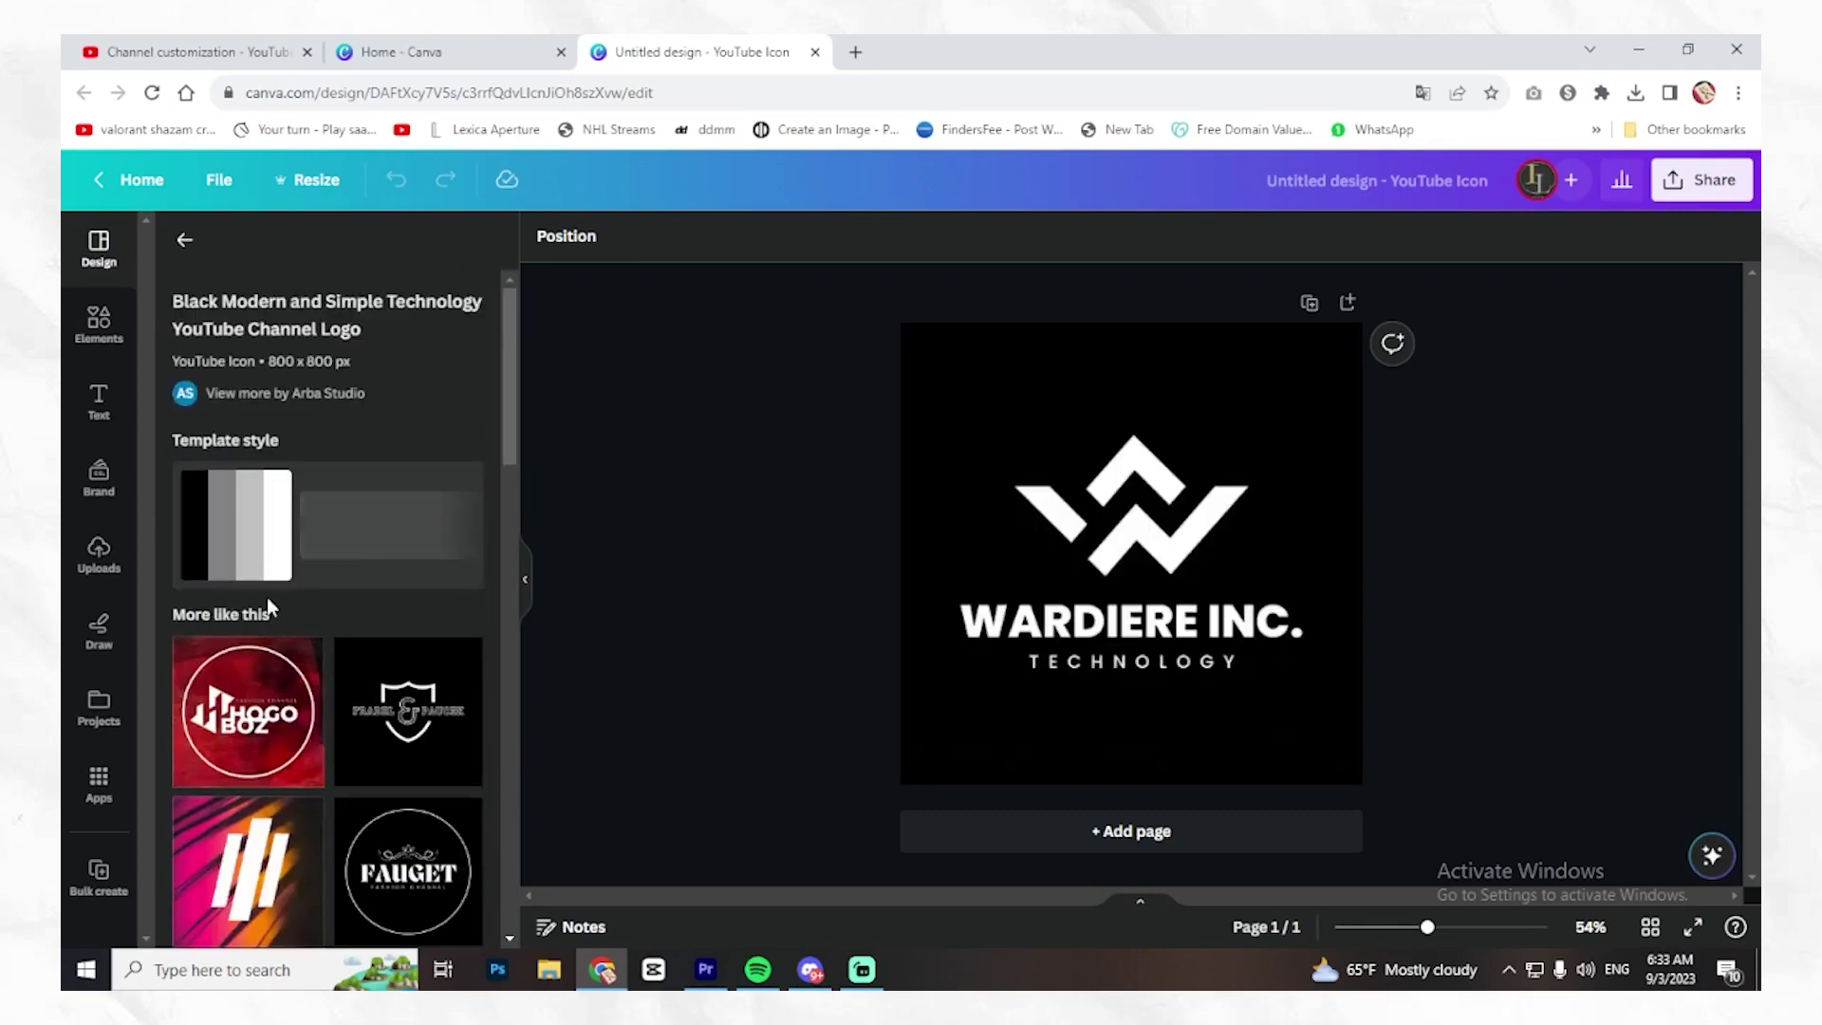
Change the logo text so it reads INSPIRE RISE.
click(1130, 622)
click(1129, 621)
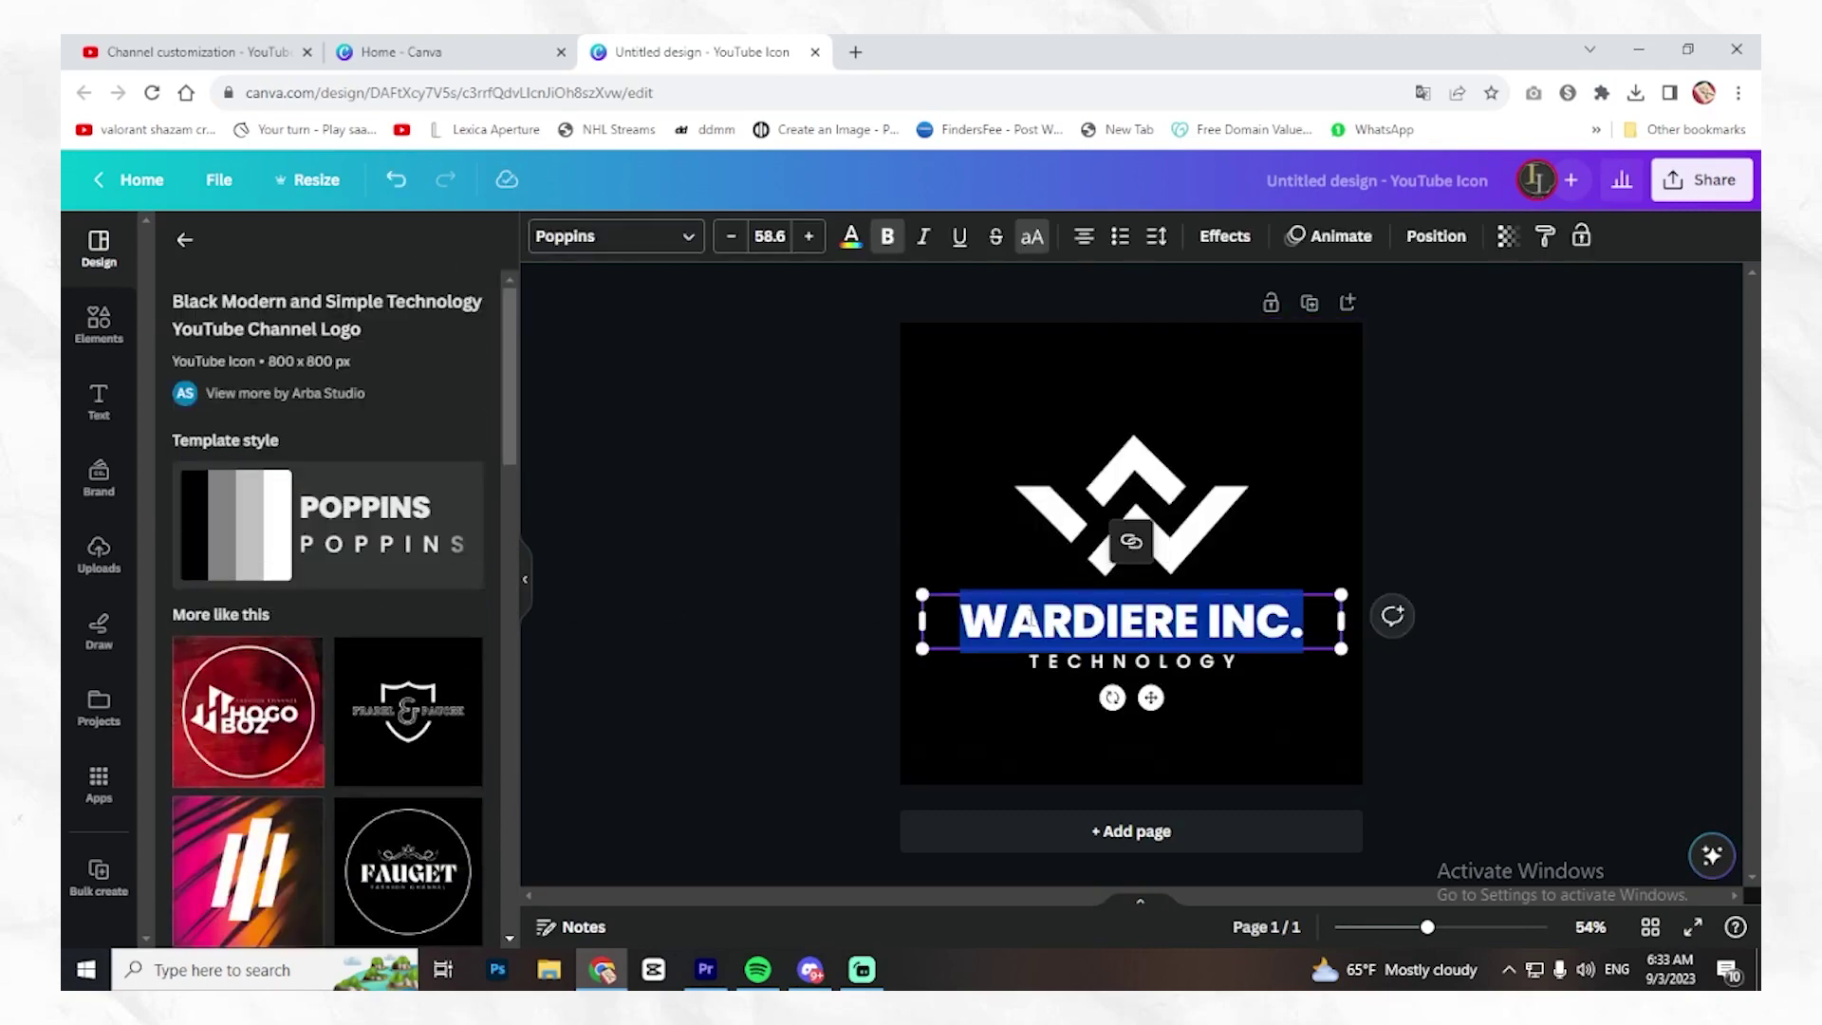
text(INSPIRE)
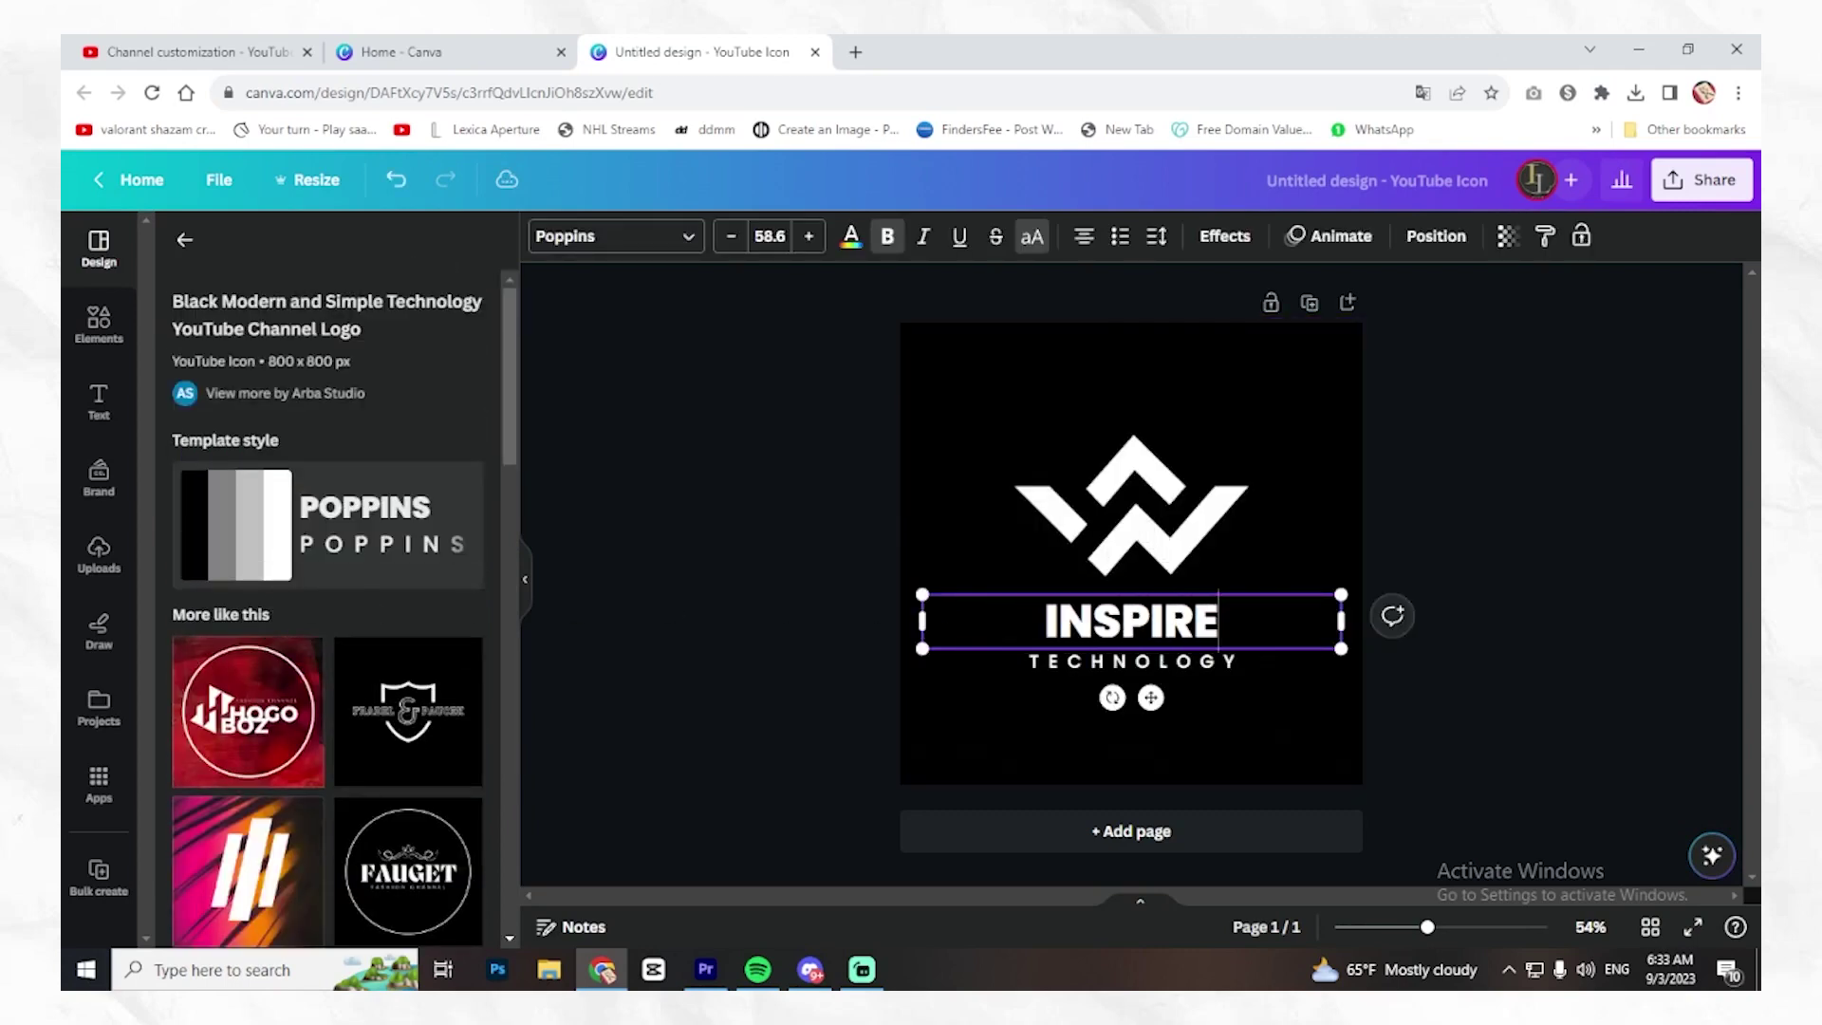
click(217, 43)
click(597, 260)
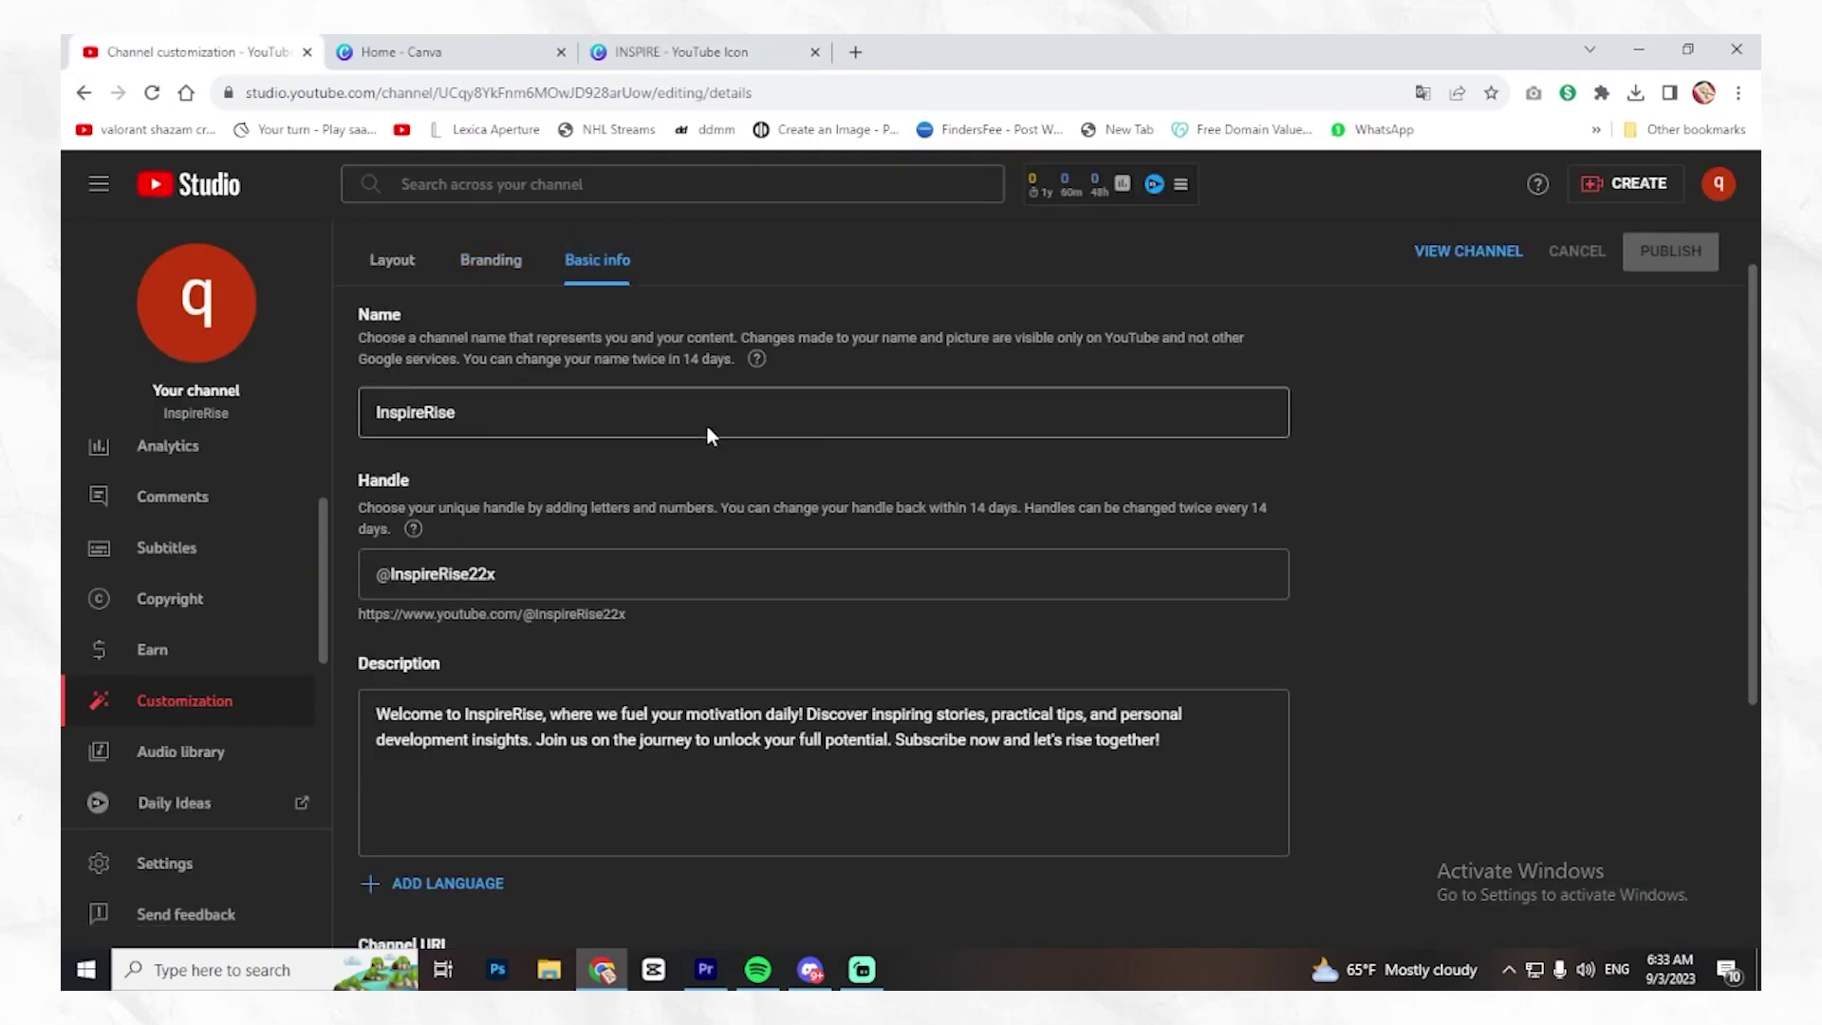
click(643, 43)
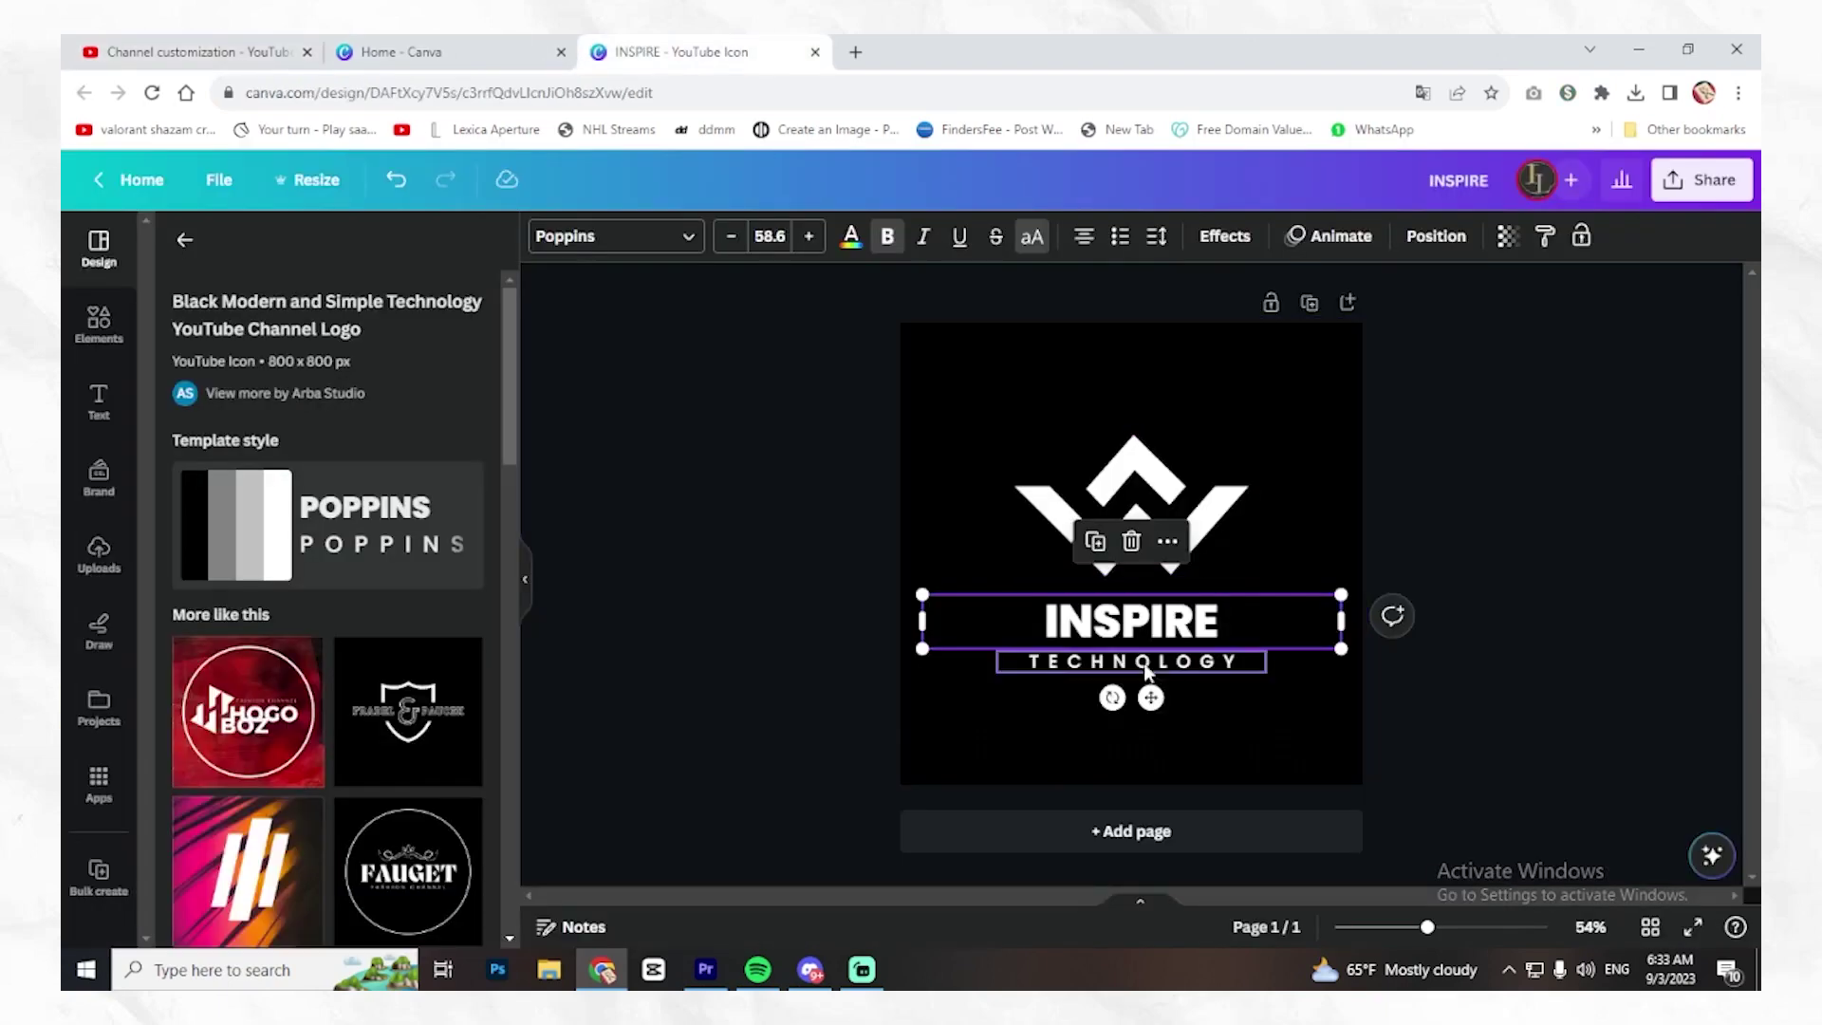
key(BackSpace)
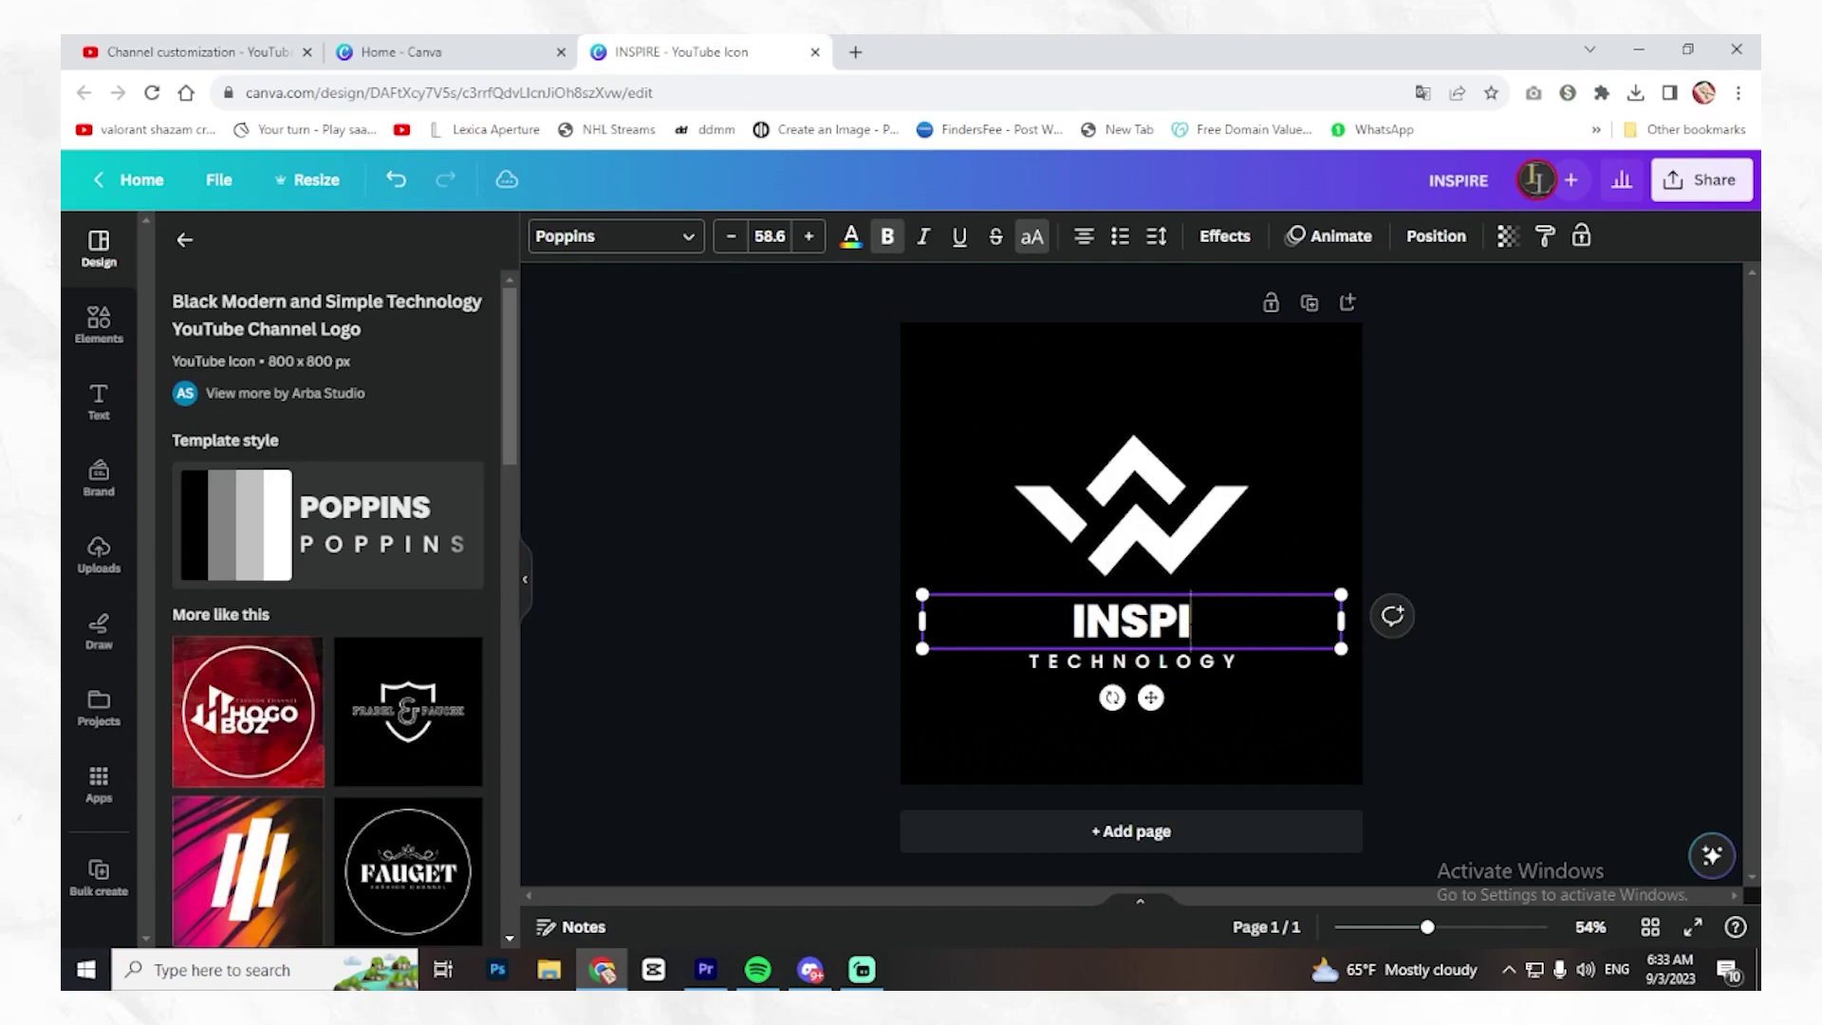
text(RISE)
click(1630, 621)
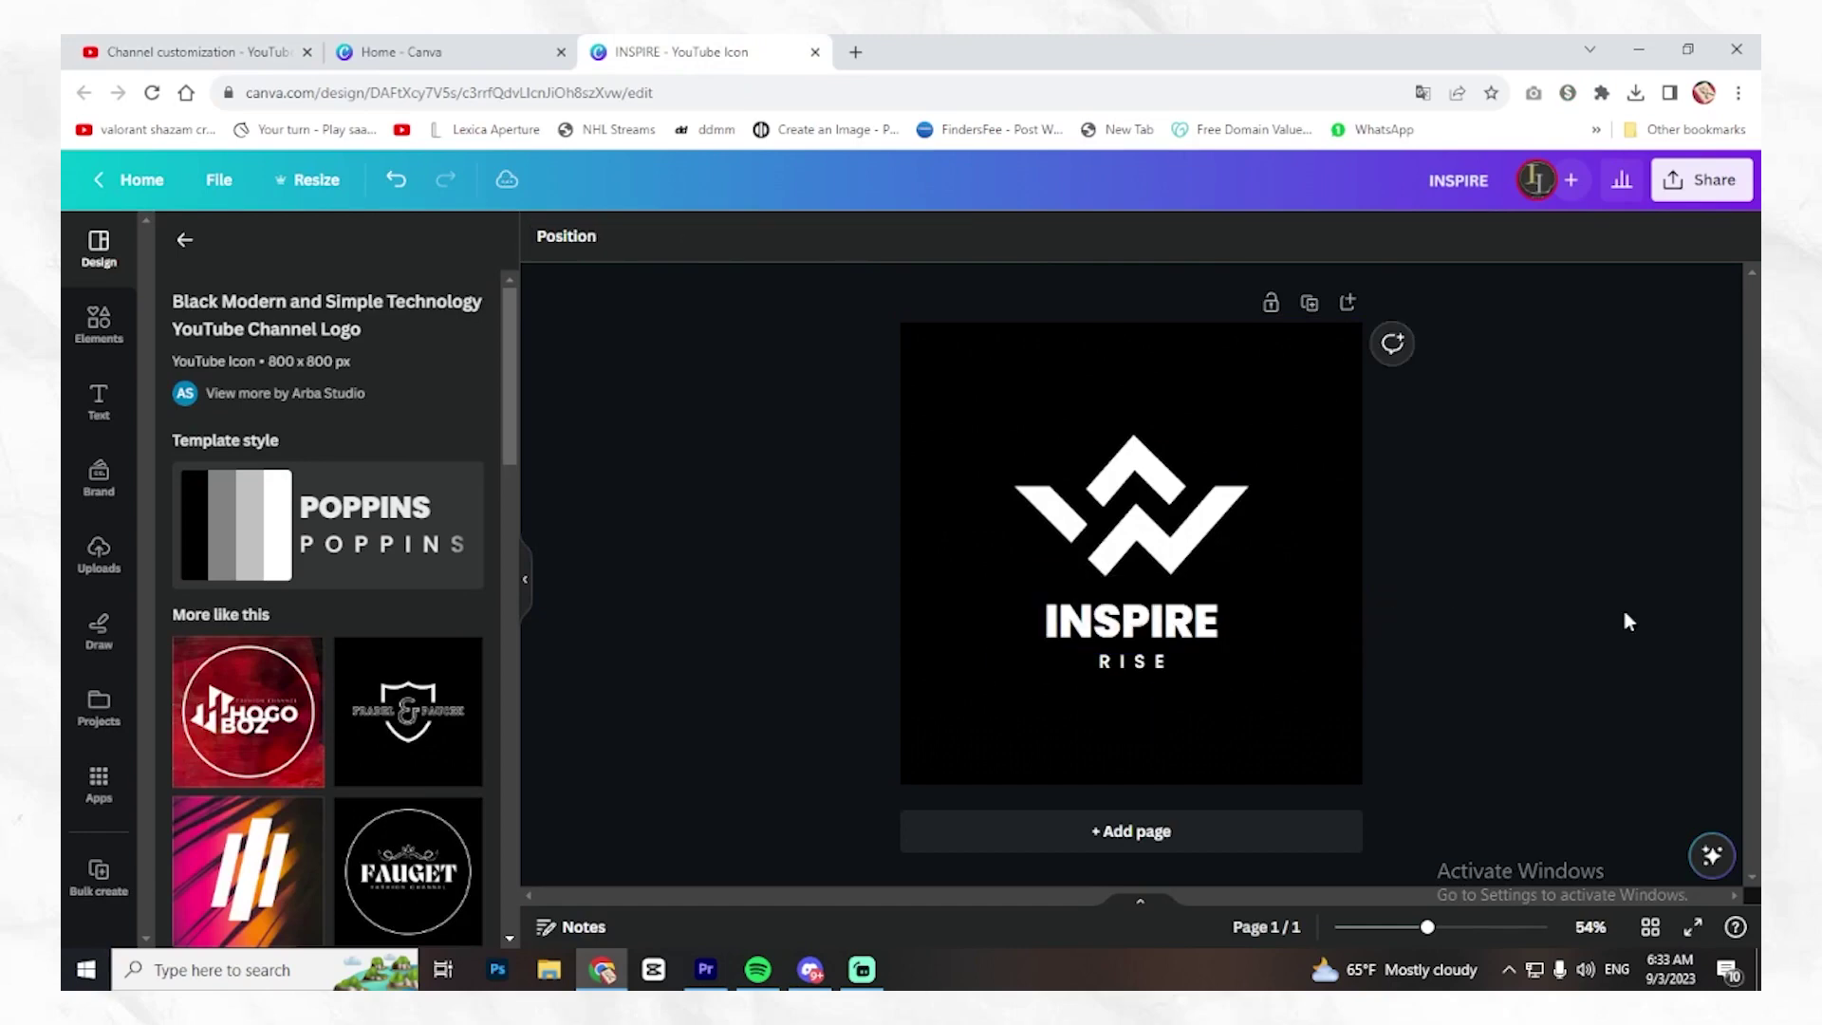
Download the logo as an 800 × 800 PNG and return to the template list.
click(1702, 179)
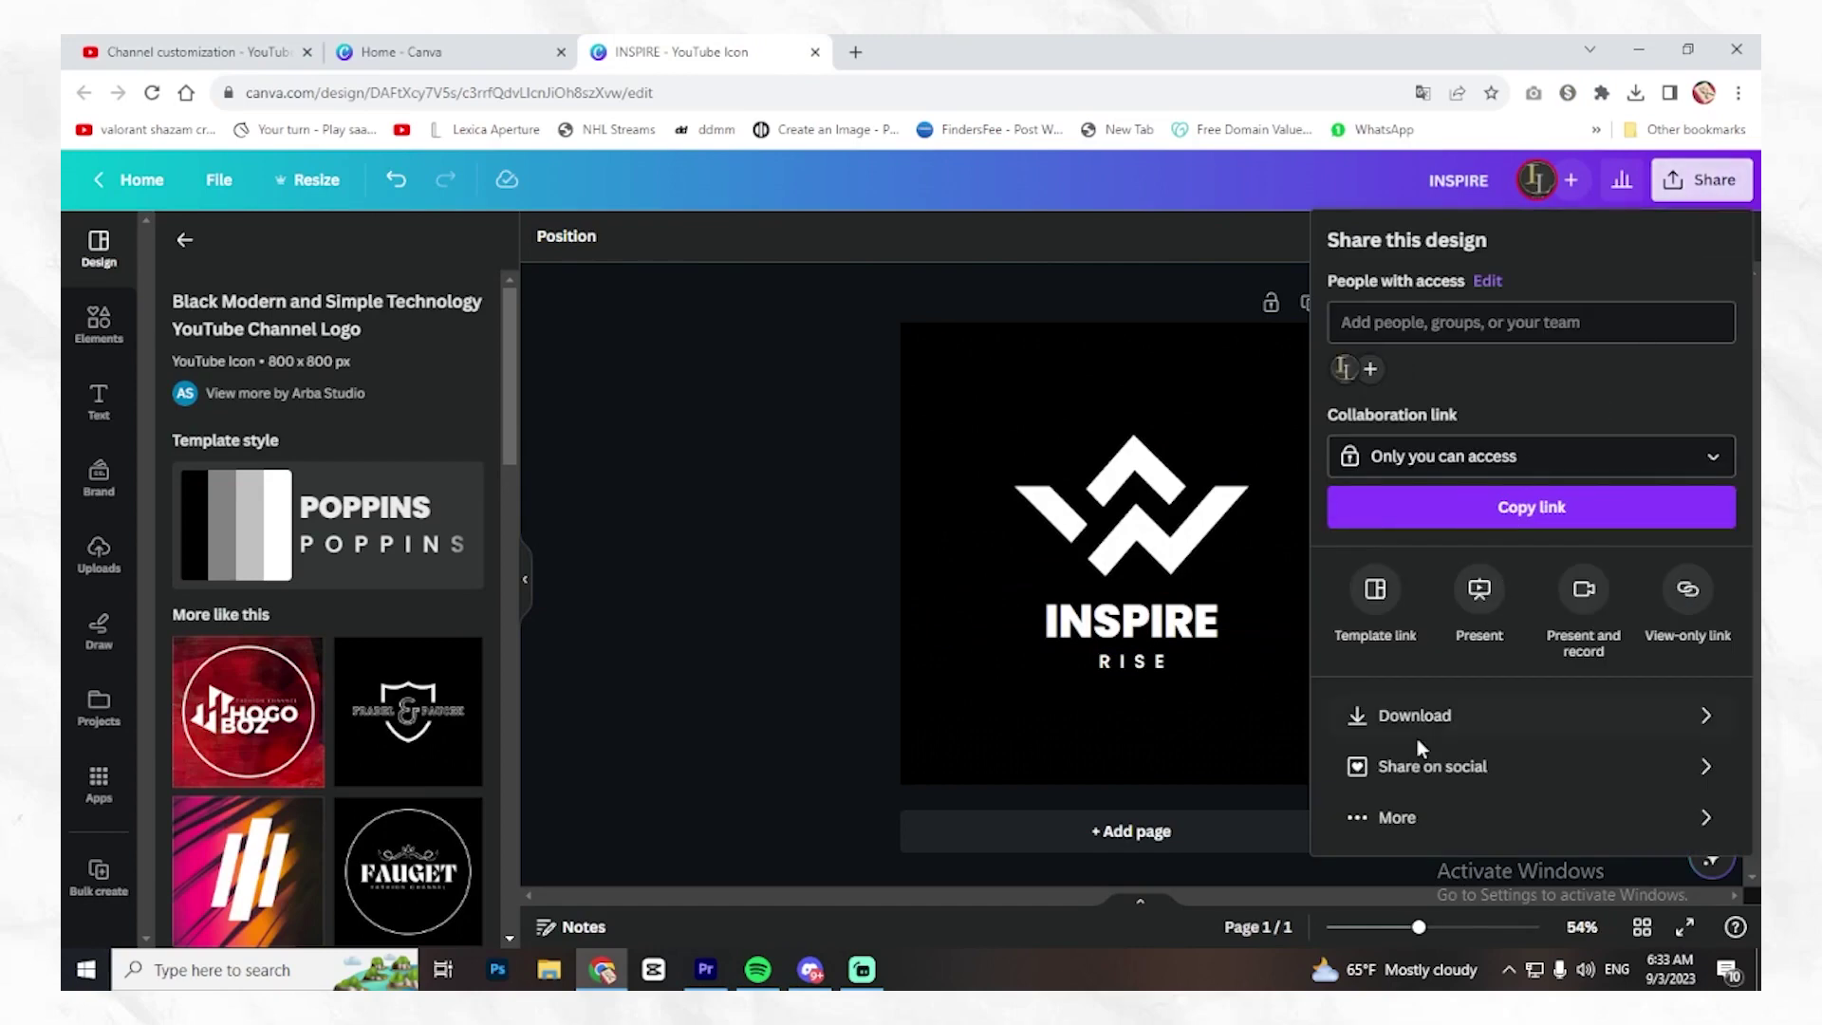
click(1428, 715)
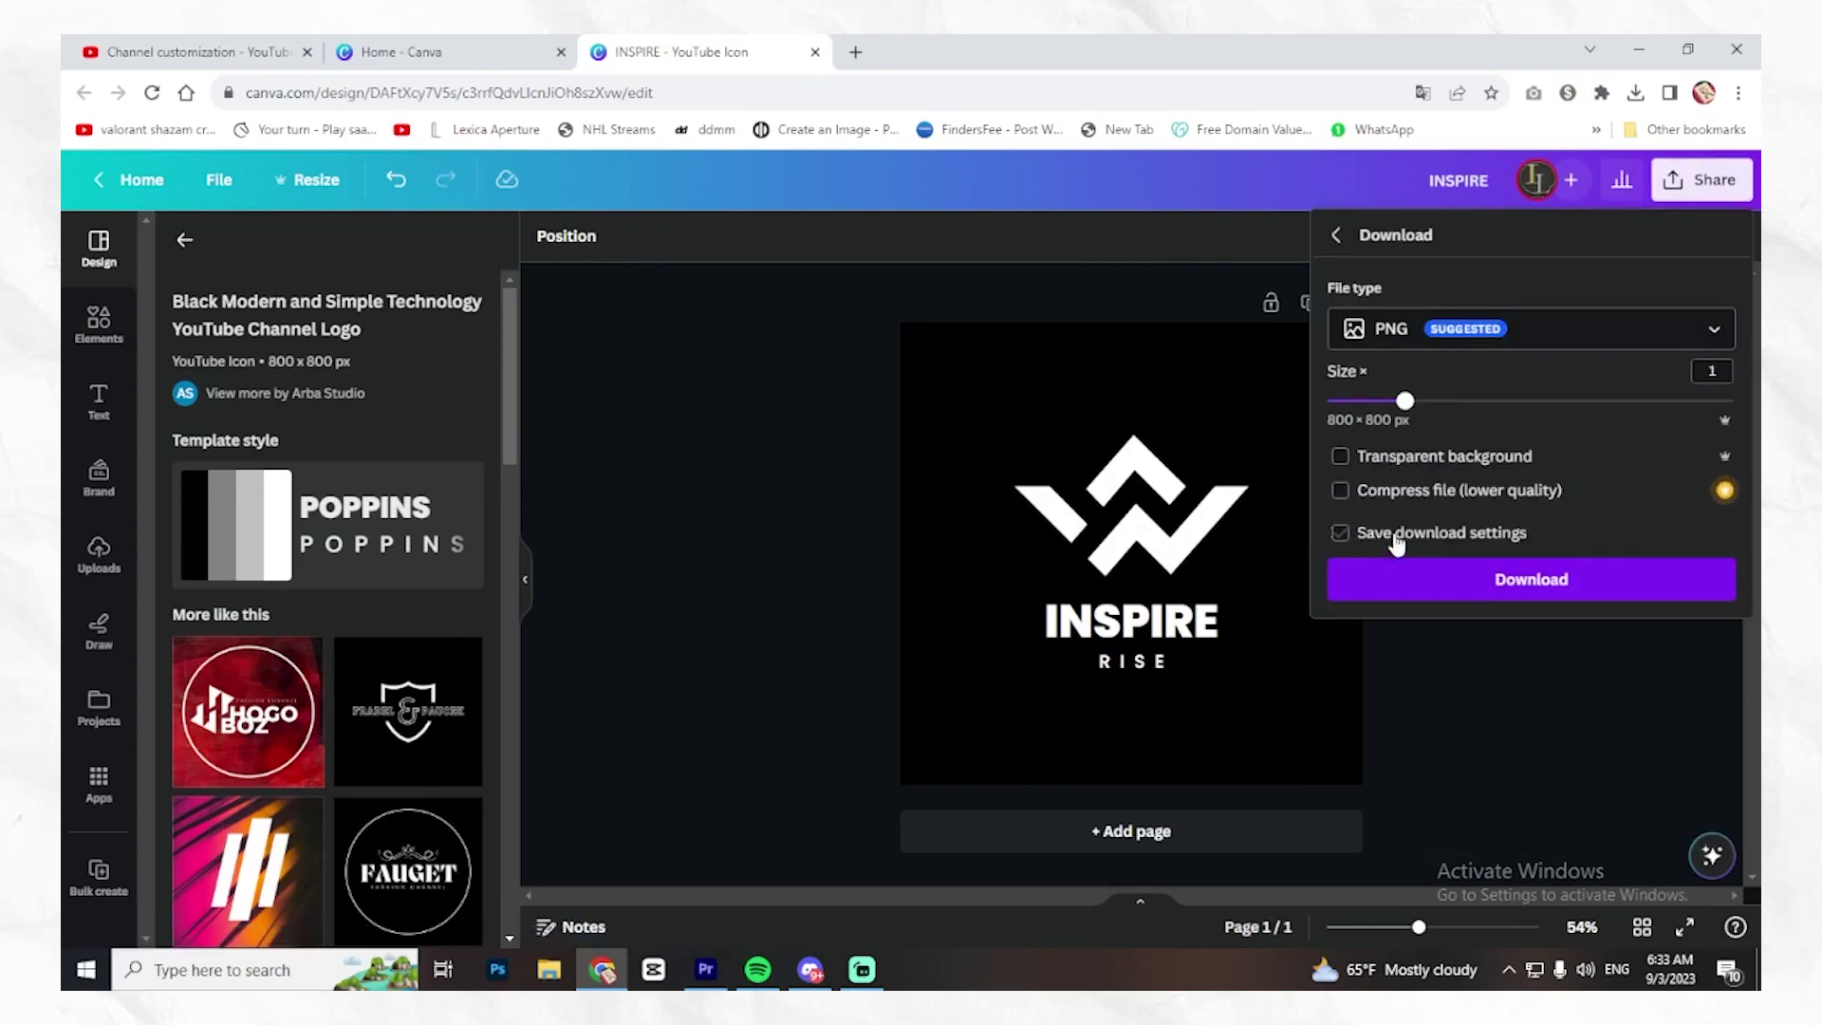
click(1514, 581)
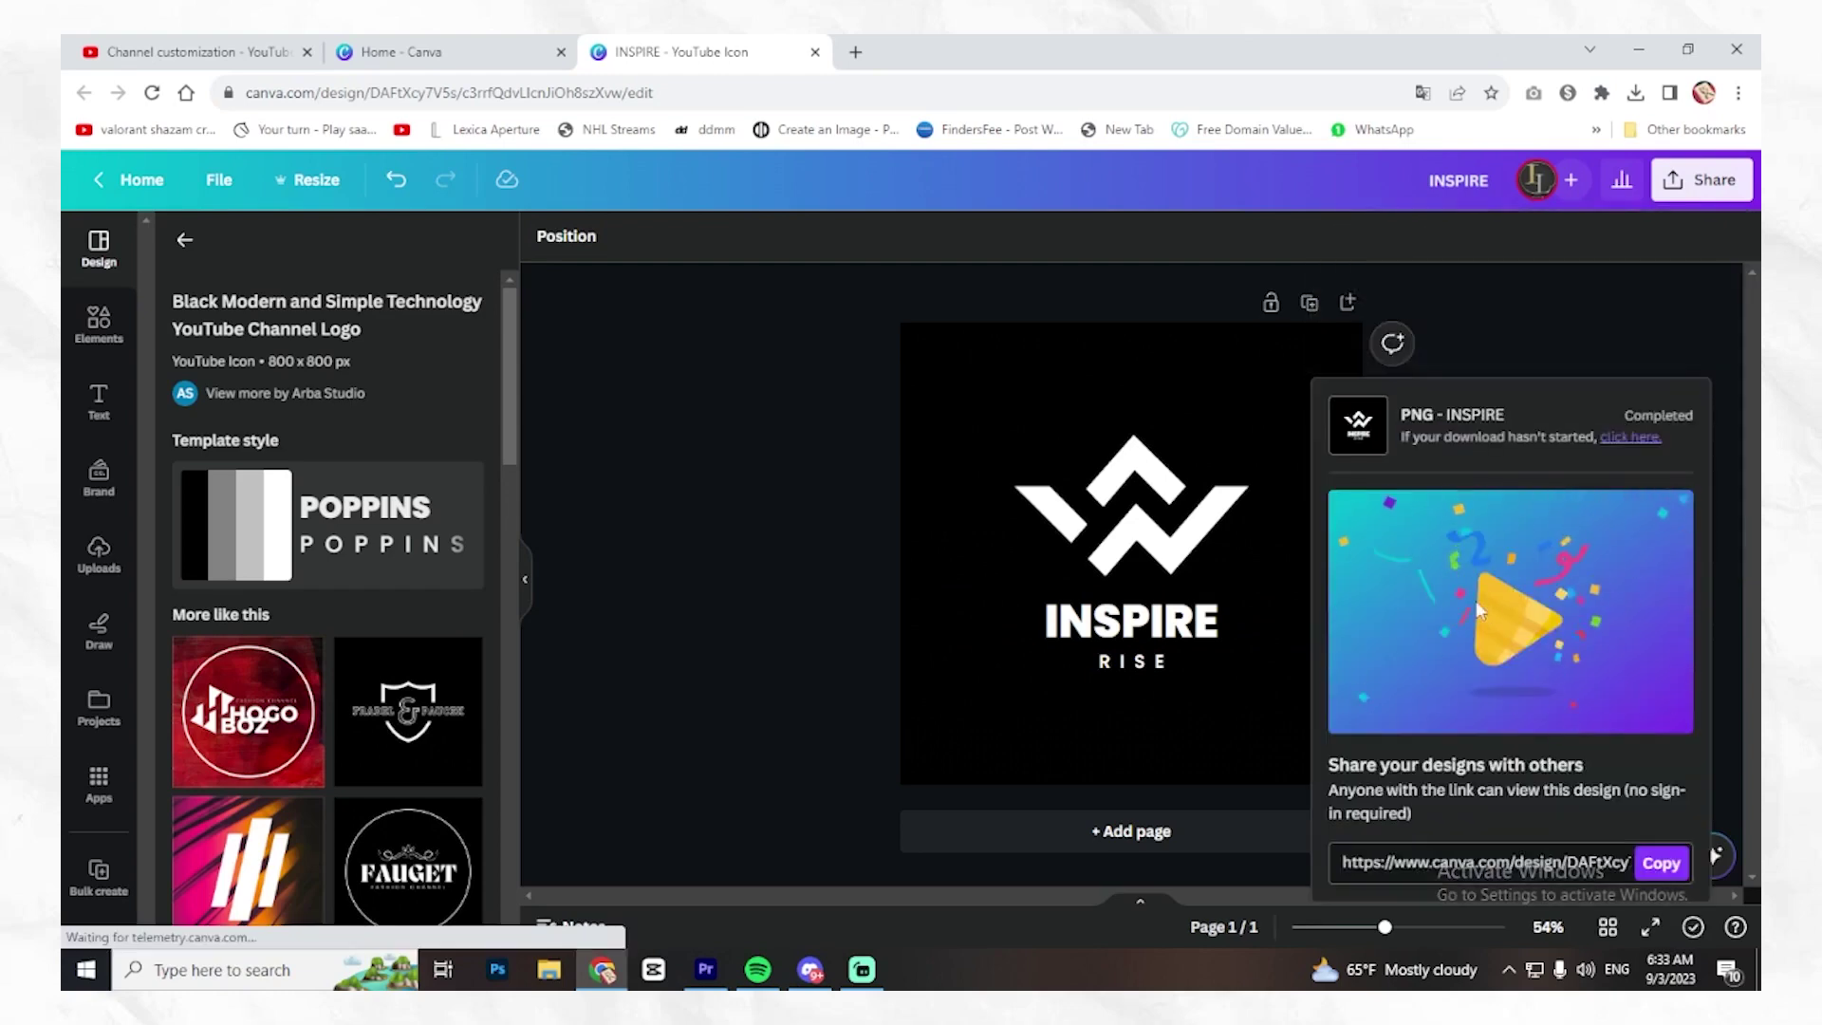
click(1228, 446)
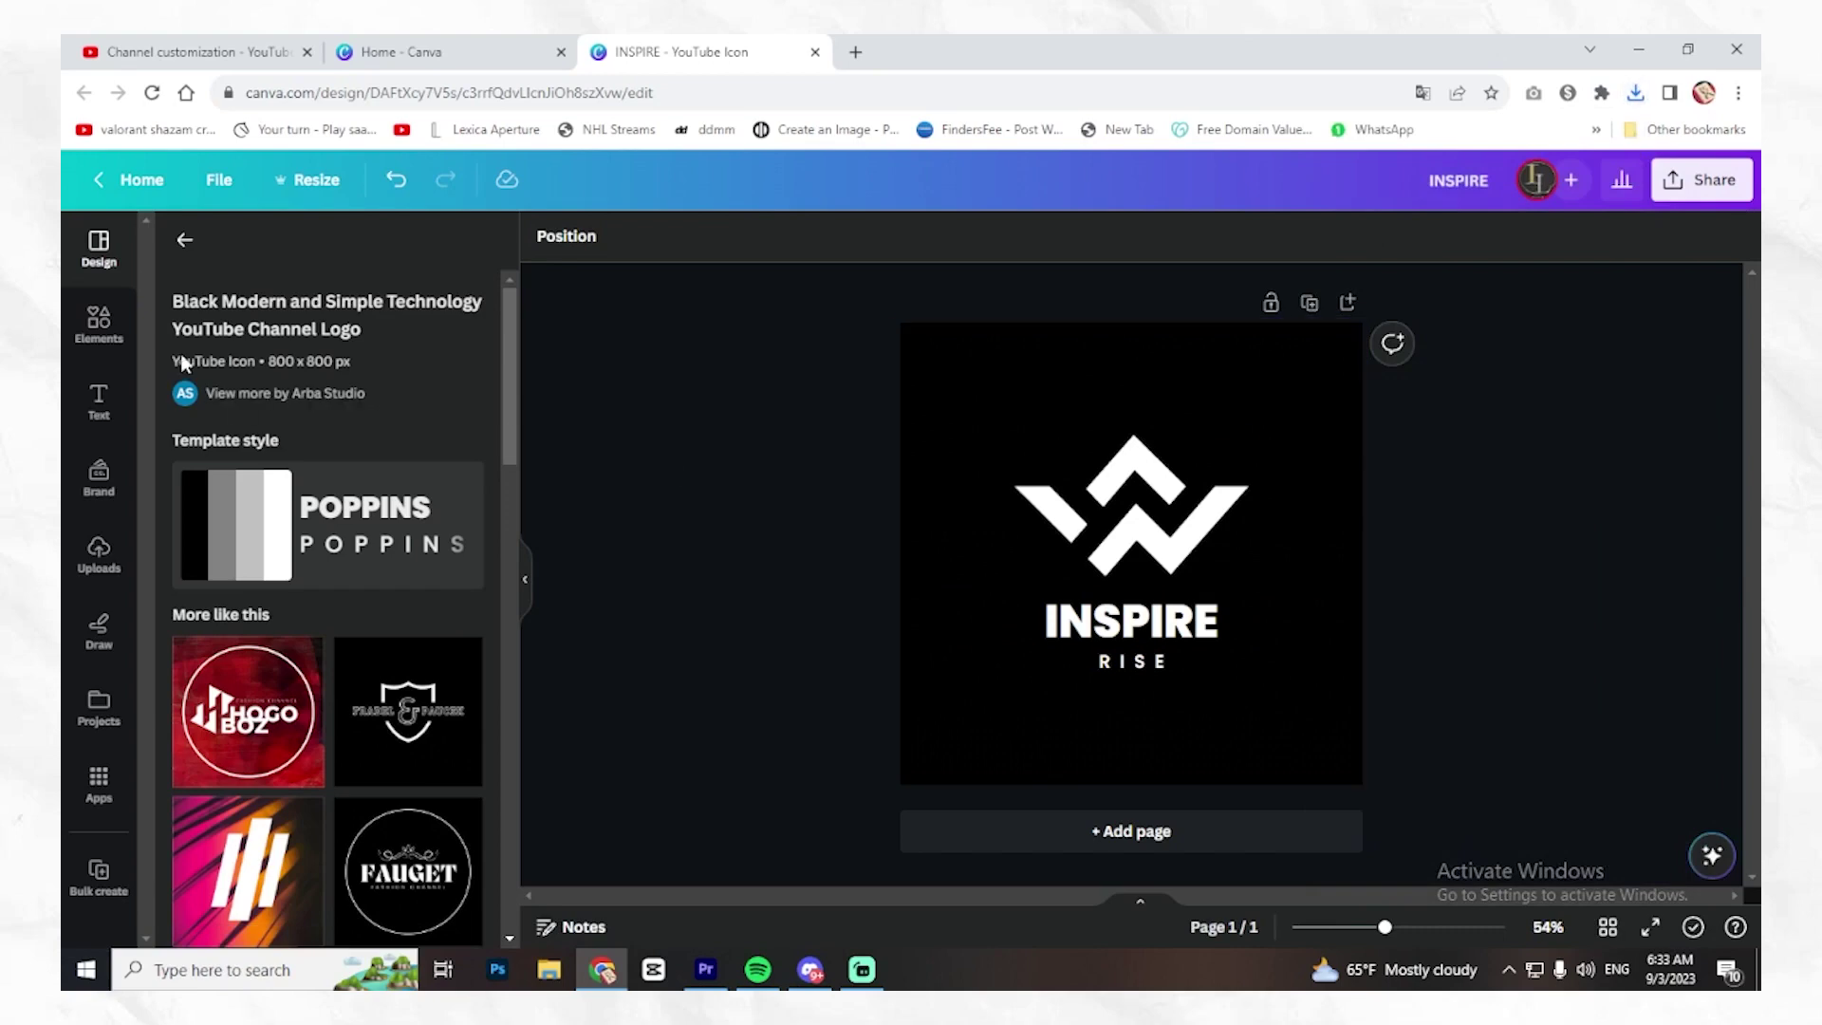
click(185, 244)
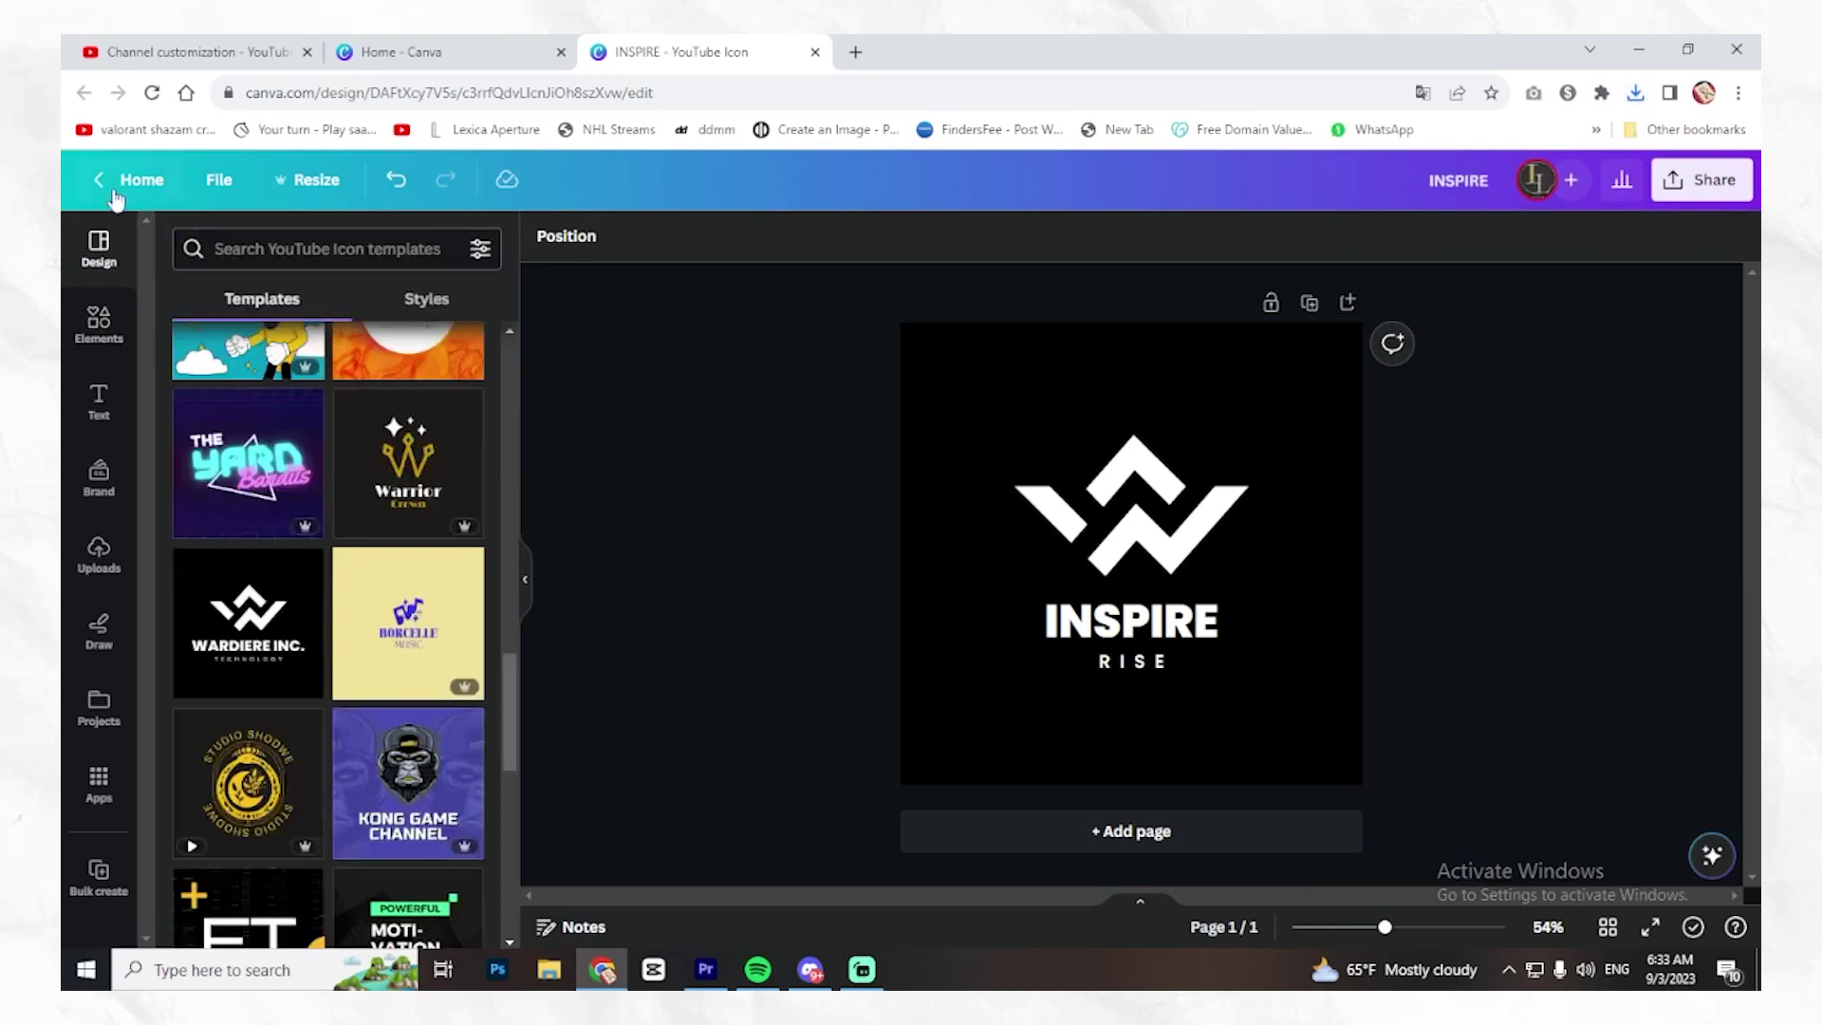
Start a new YouTube Banner design using the Tech Review template.
click(433, 55)
click(1498, 242)
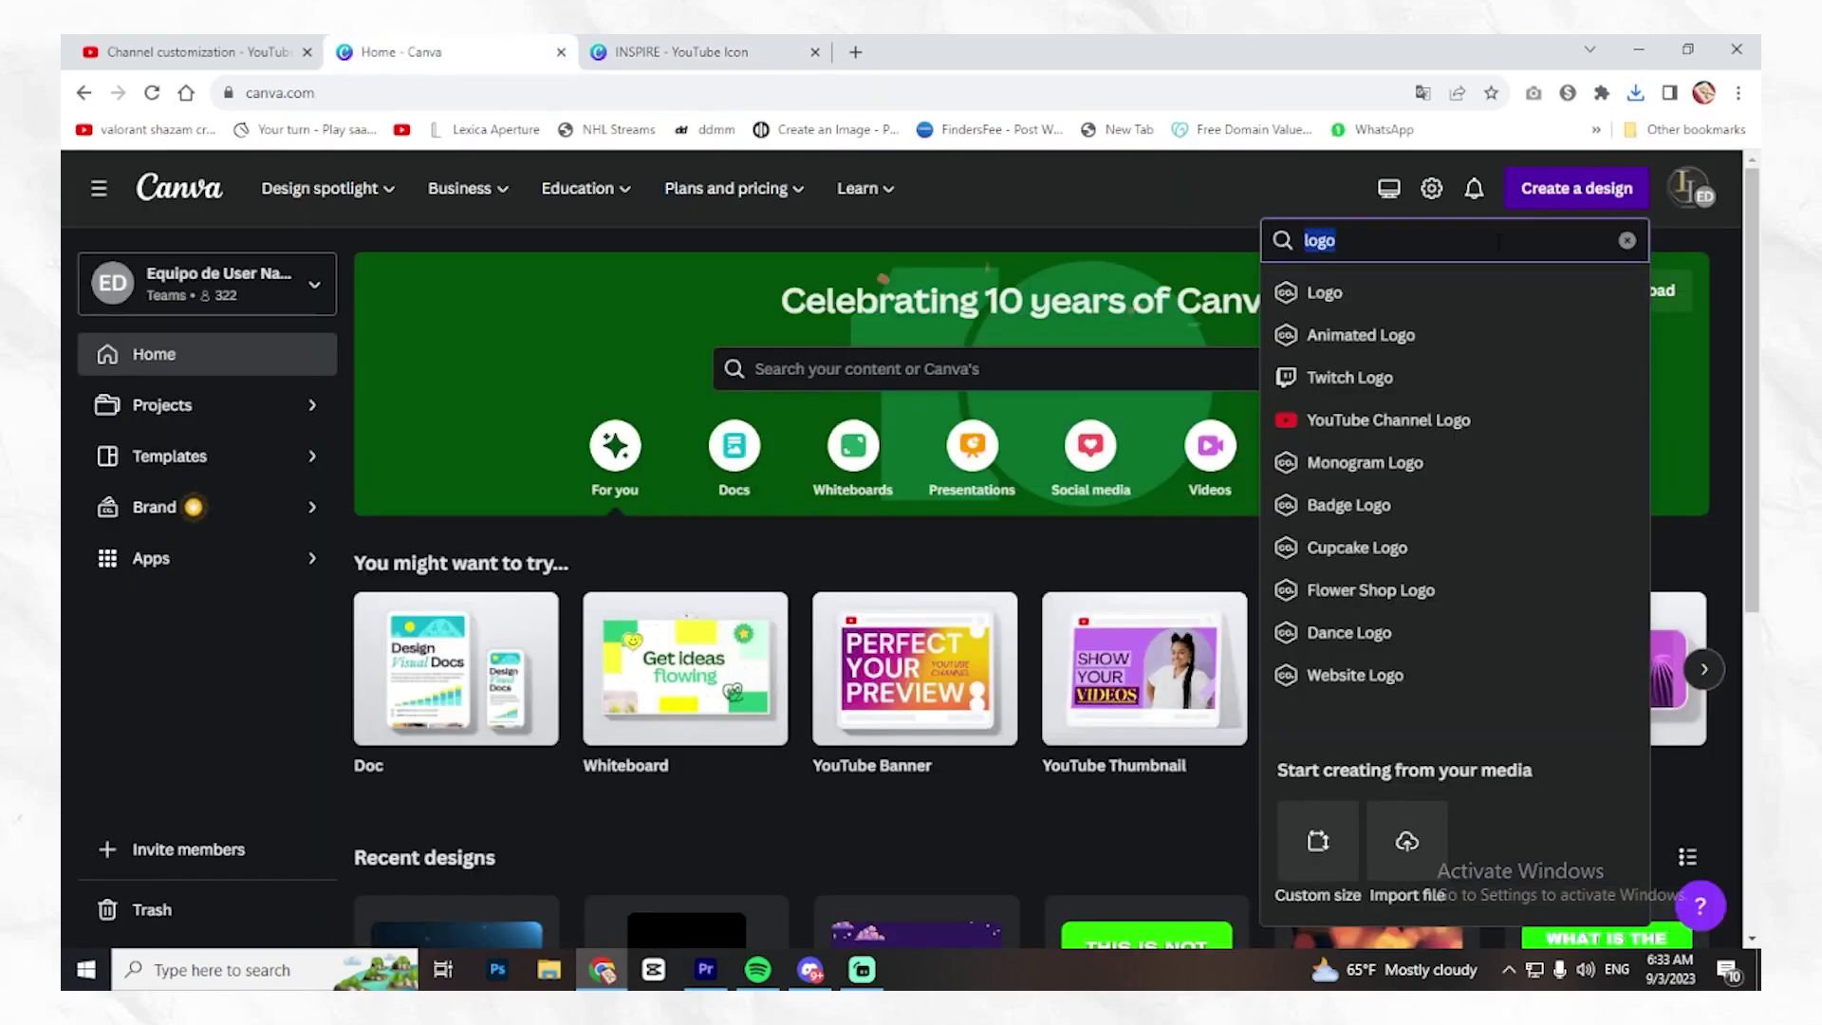
text(youtube banner)
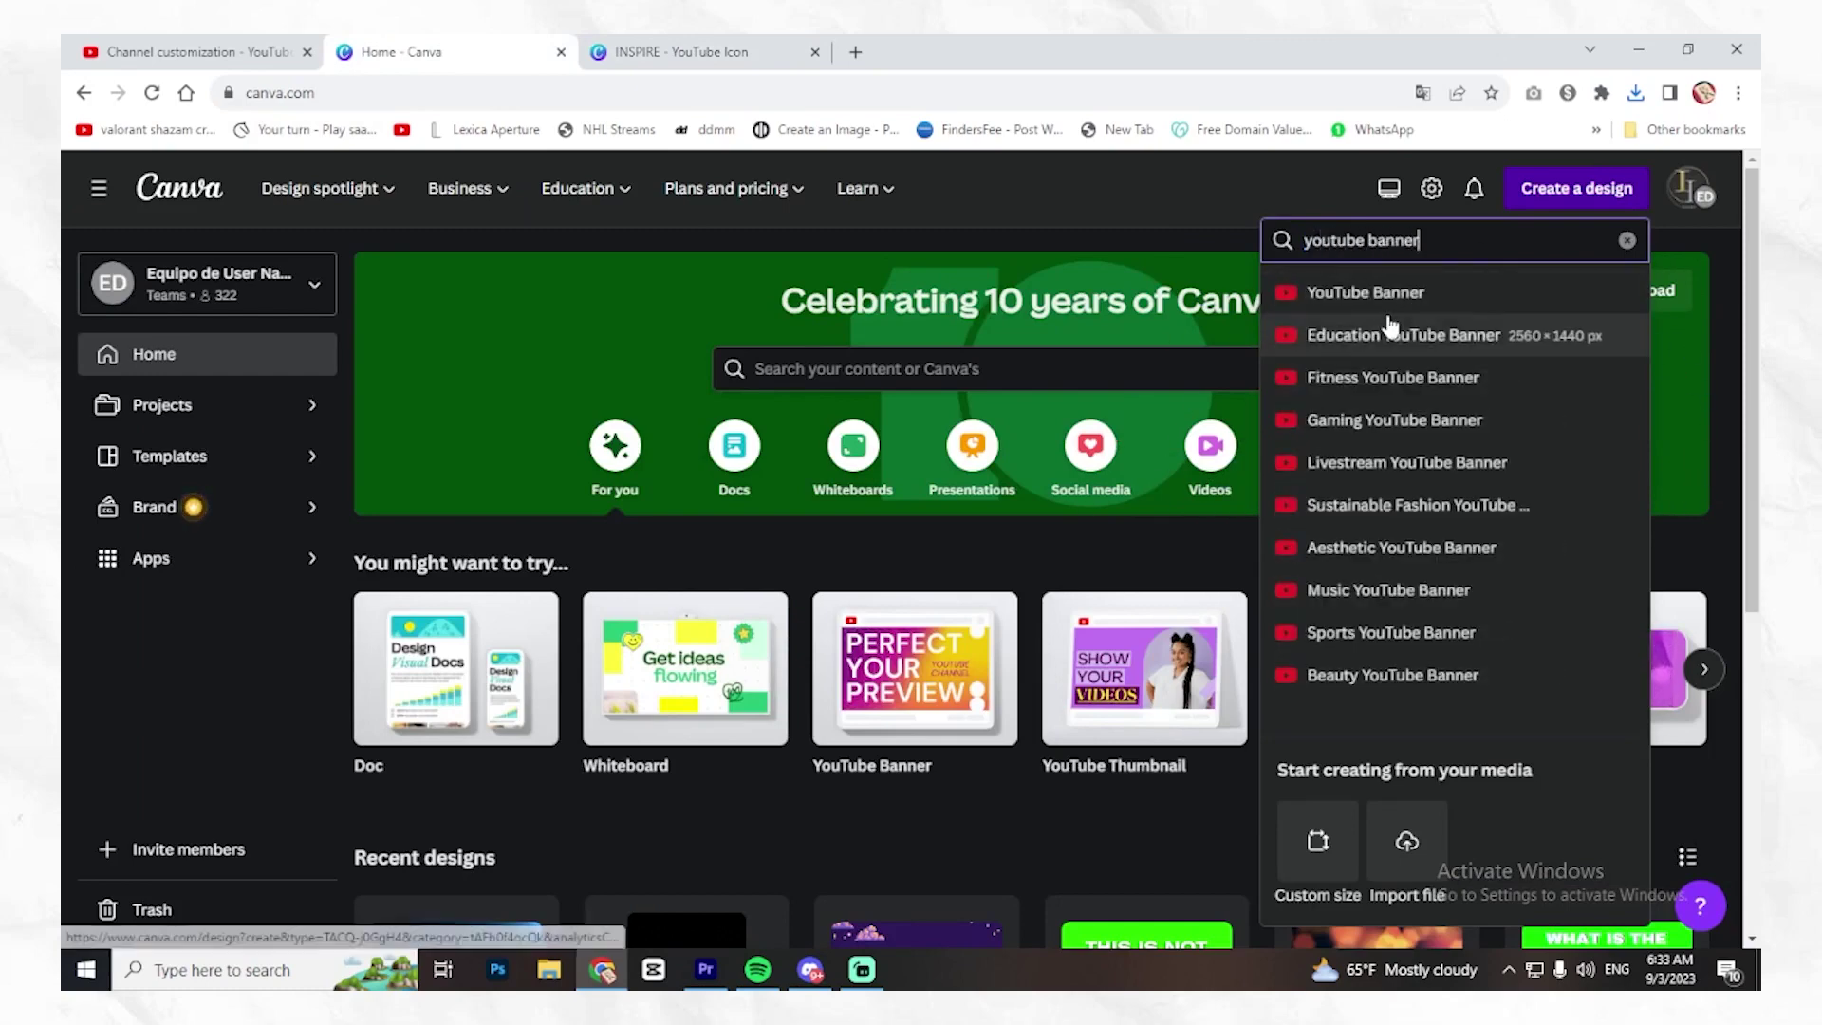
click(1396, 295)
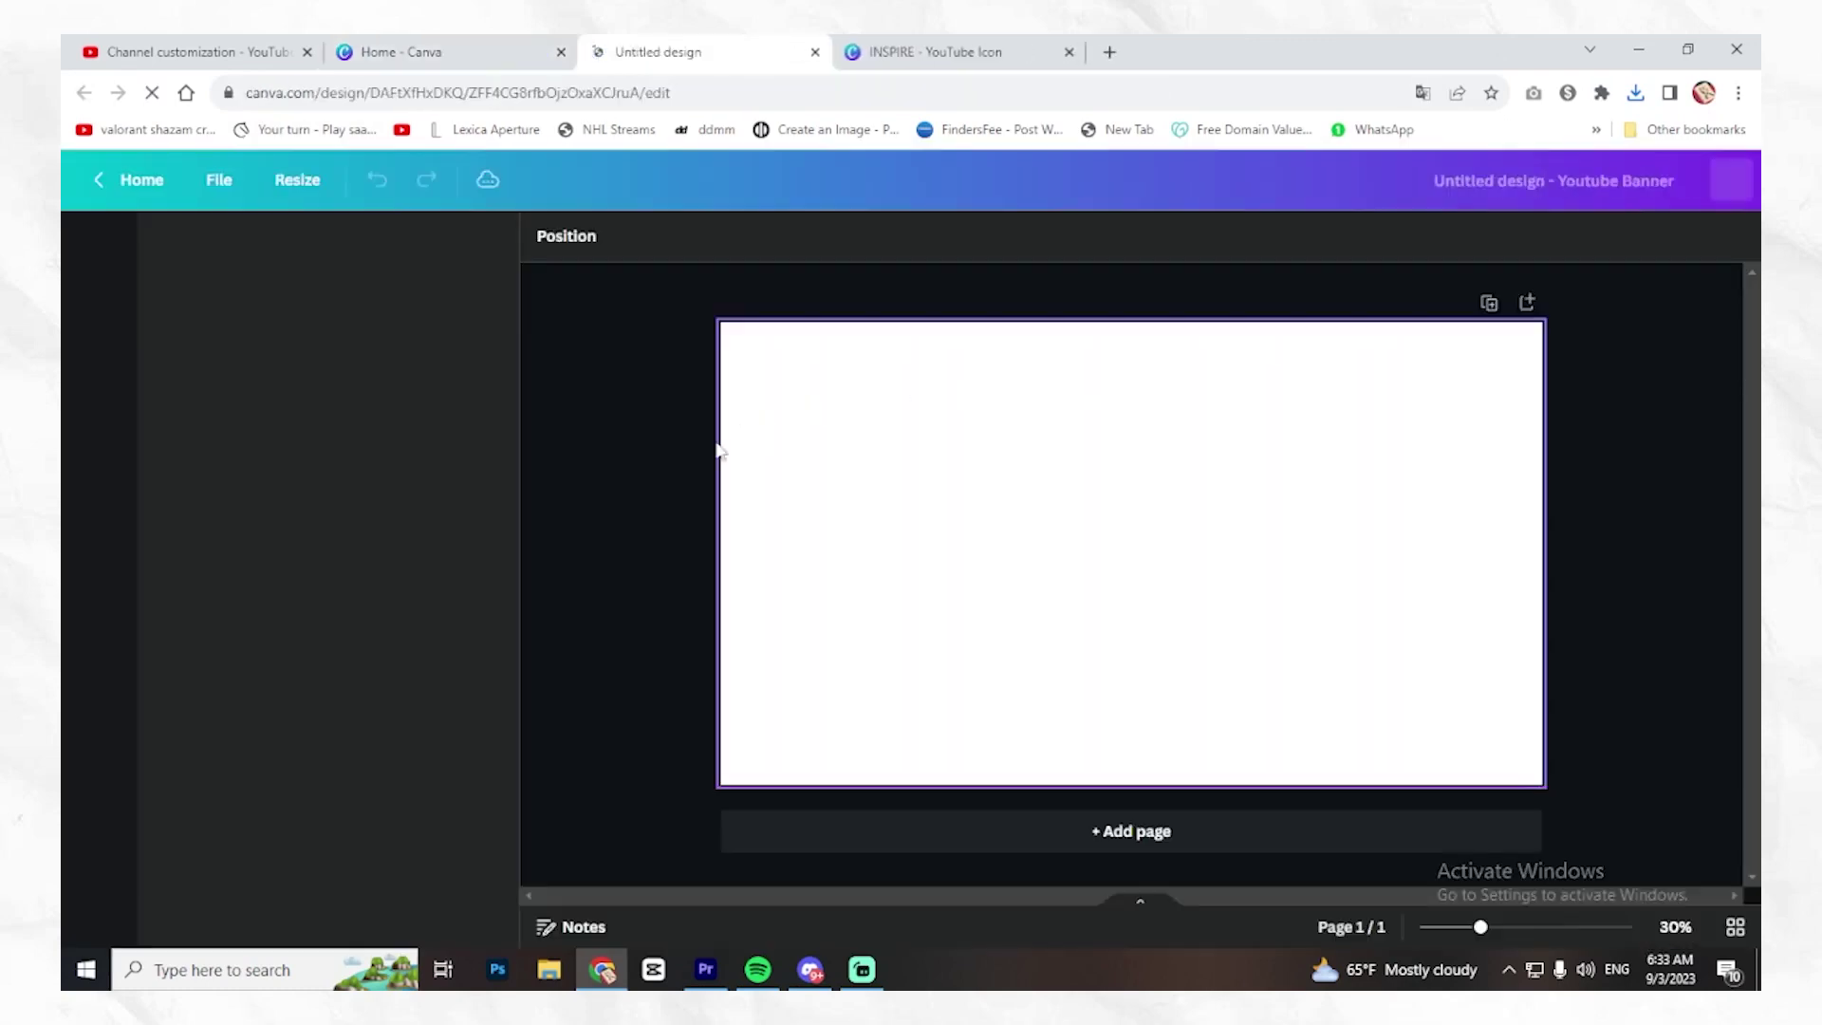
scroll(370, 598, down, 10)
click(408, 451)
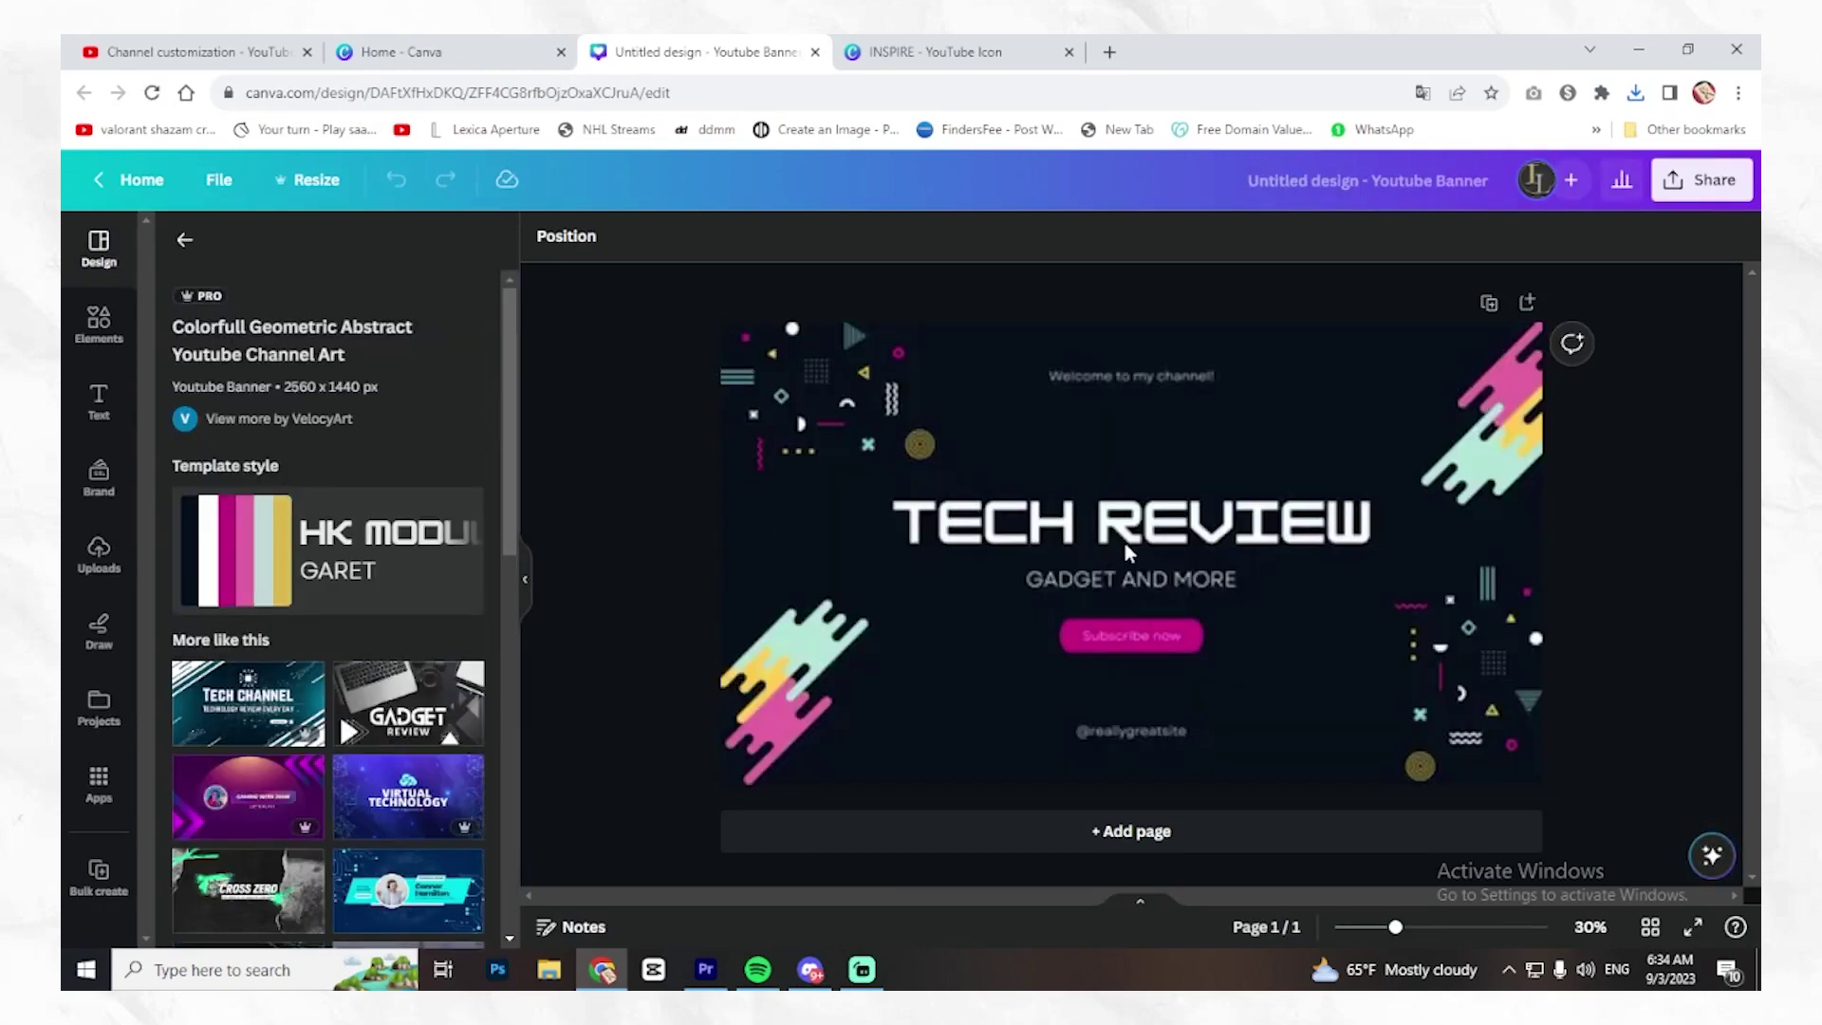
Change the banner heading to INSPIRE RISE and the subtitle to DAILY MOTIVATION.
triple_click(1124, 541)
text(INSPIRE RISE)
click(1101, 584)
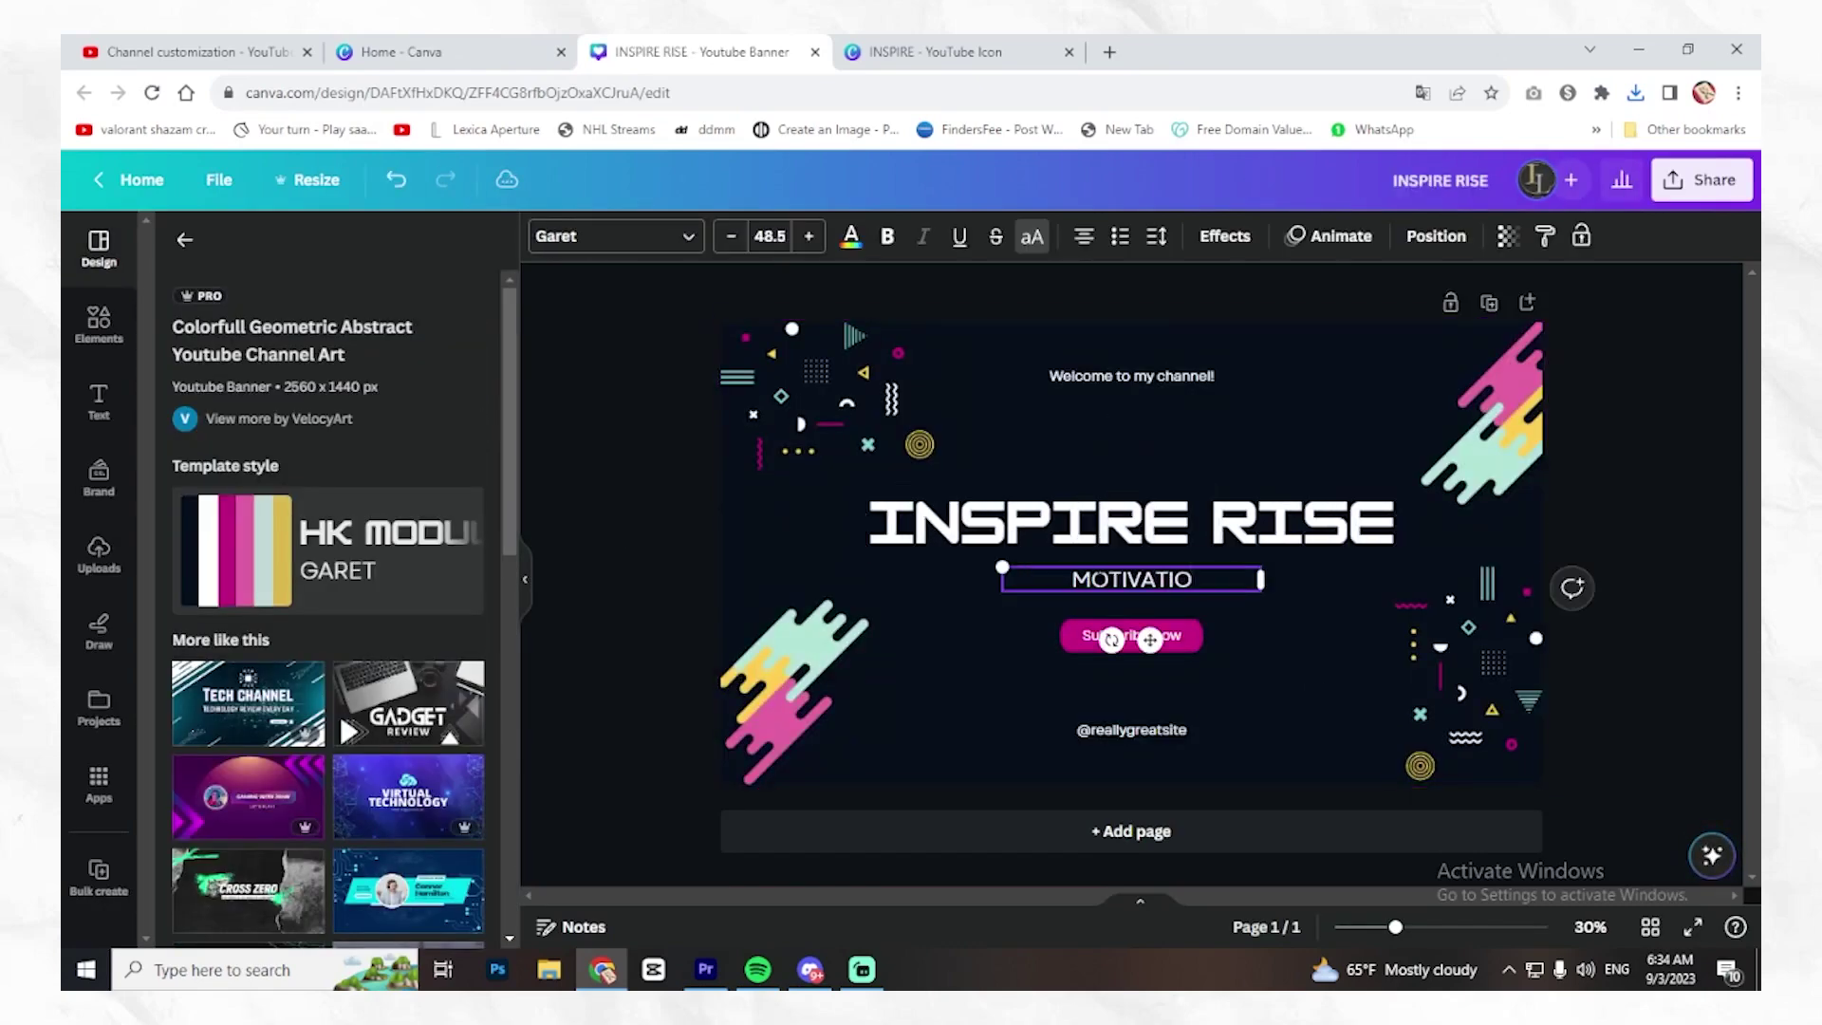
click(1692, 529)
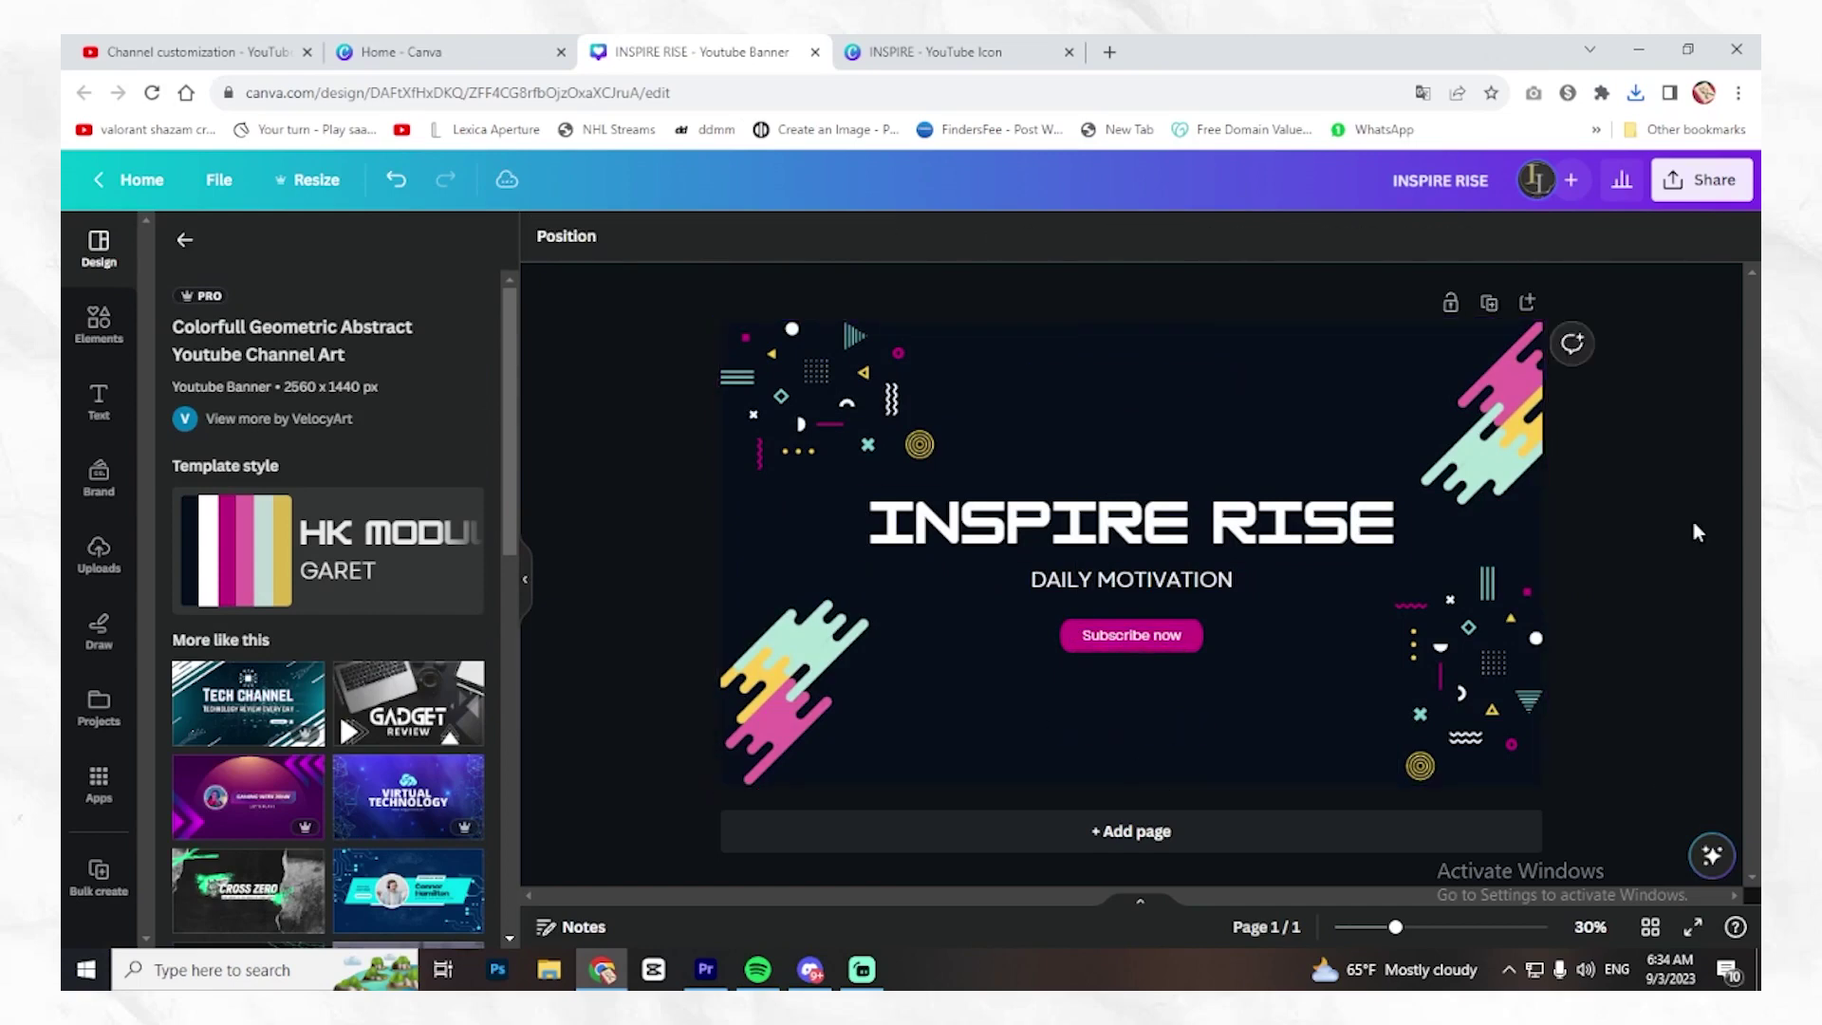
Download the INSPIRE RISE banner as a PNG.
click(1702, 180)
click(1556, 713)
click(1547, 592)
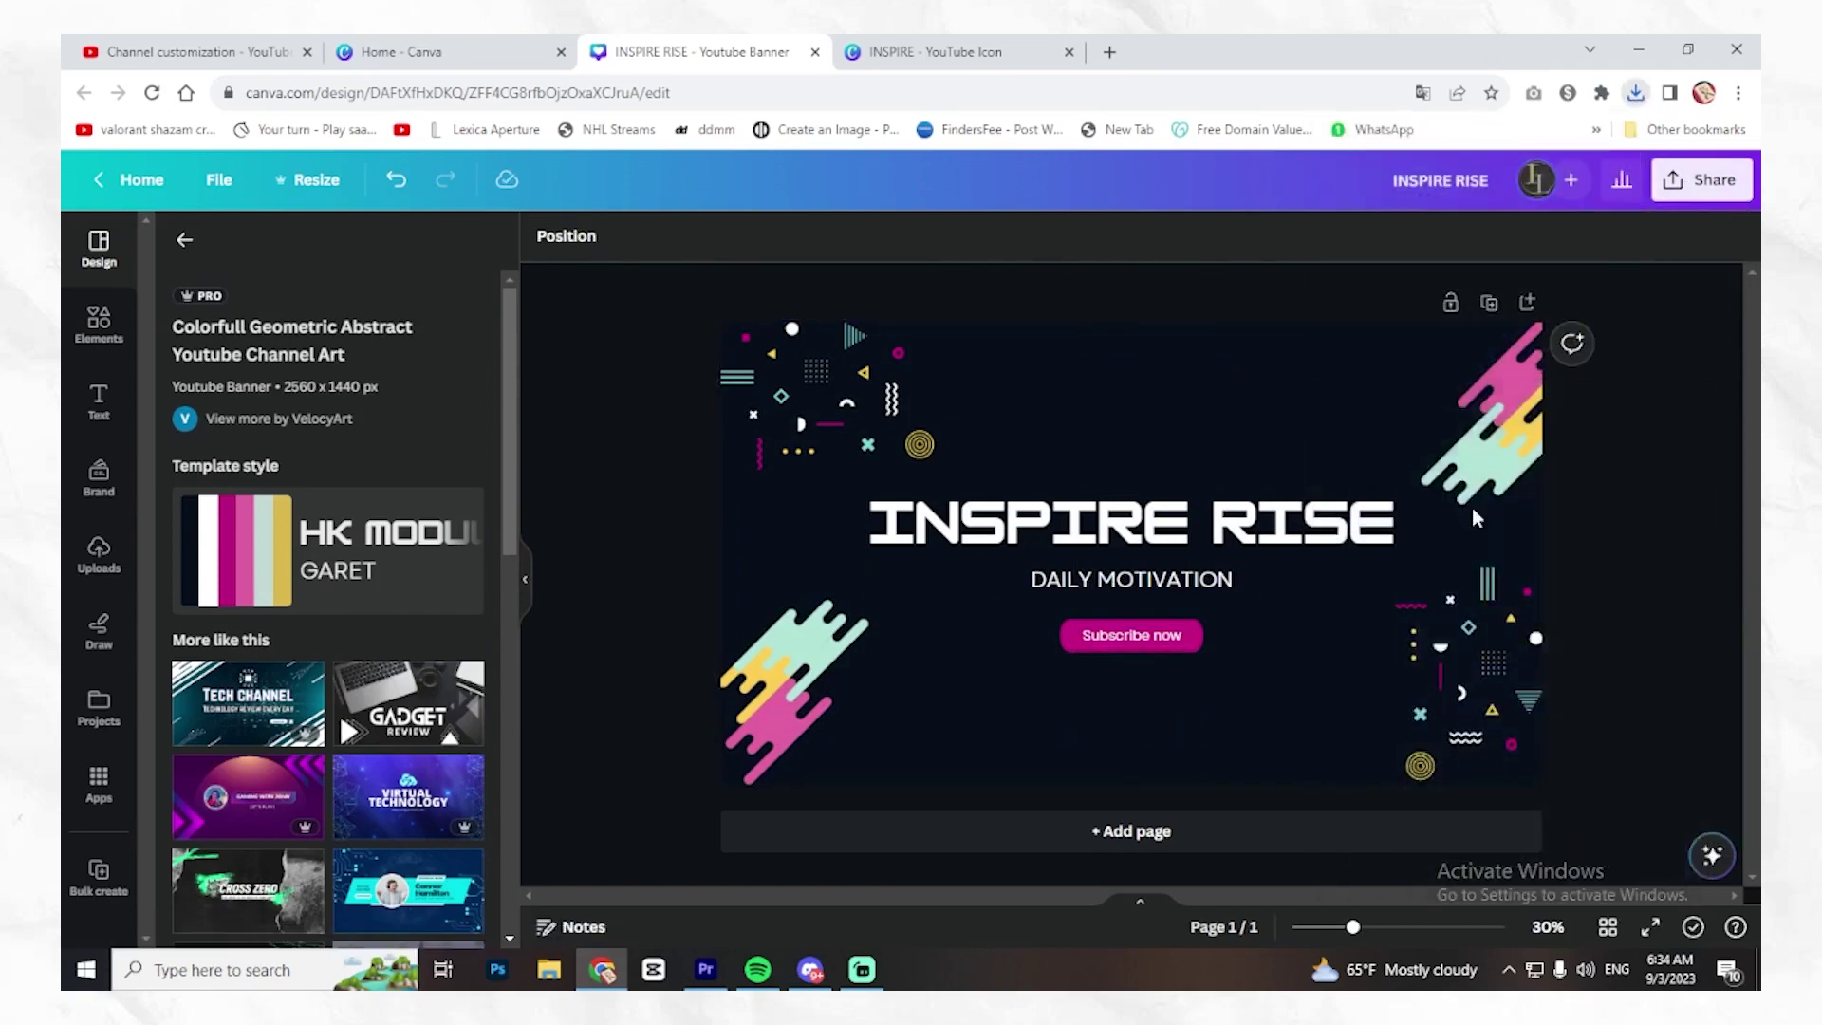
click(124, 47)
Replace the channel profile picture with the INSPIRE RISE logo.
click(523, 262)
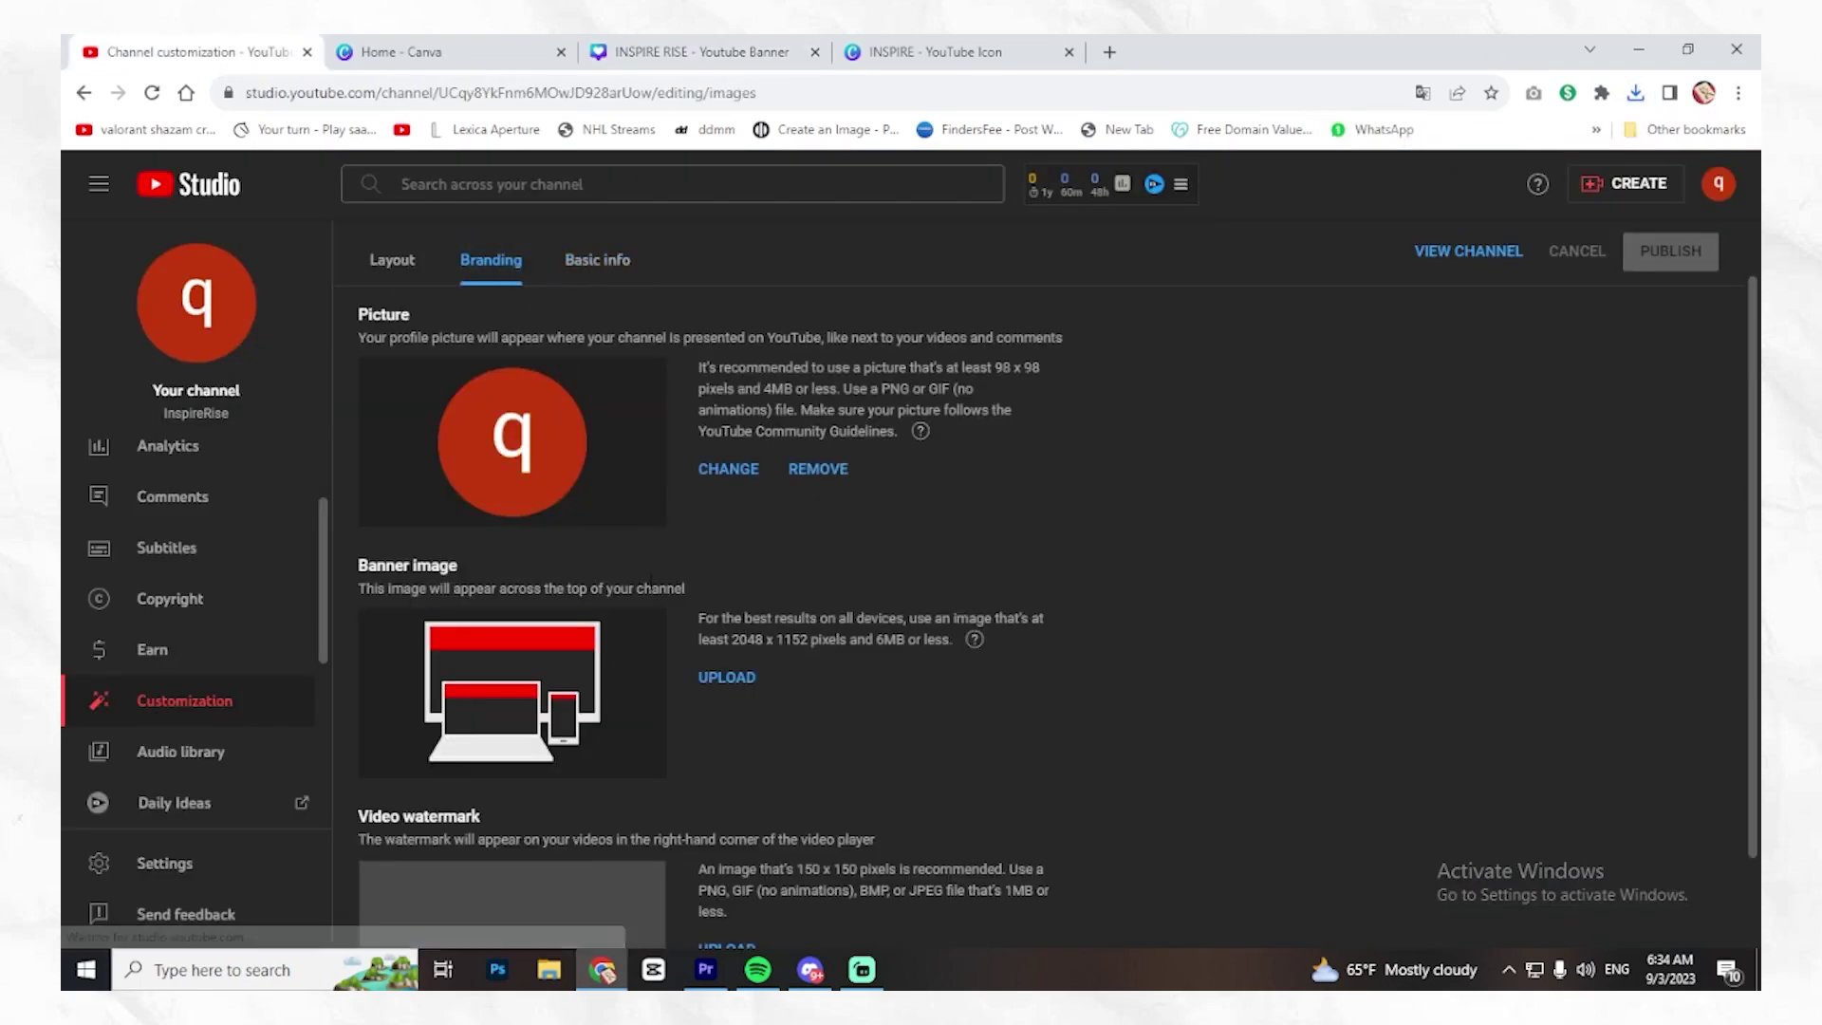
click(727, 469)
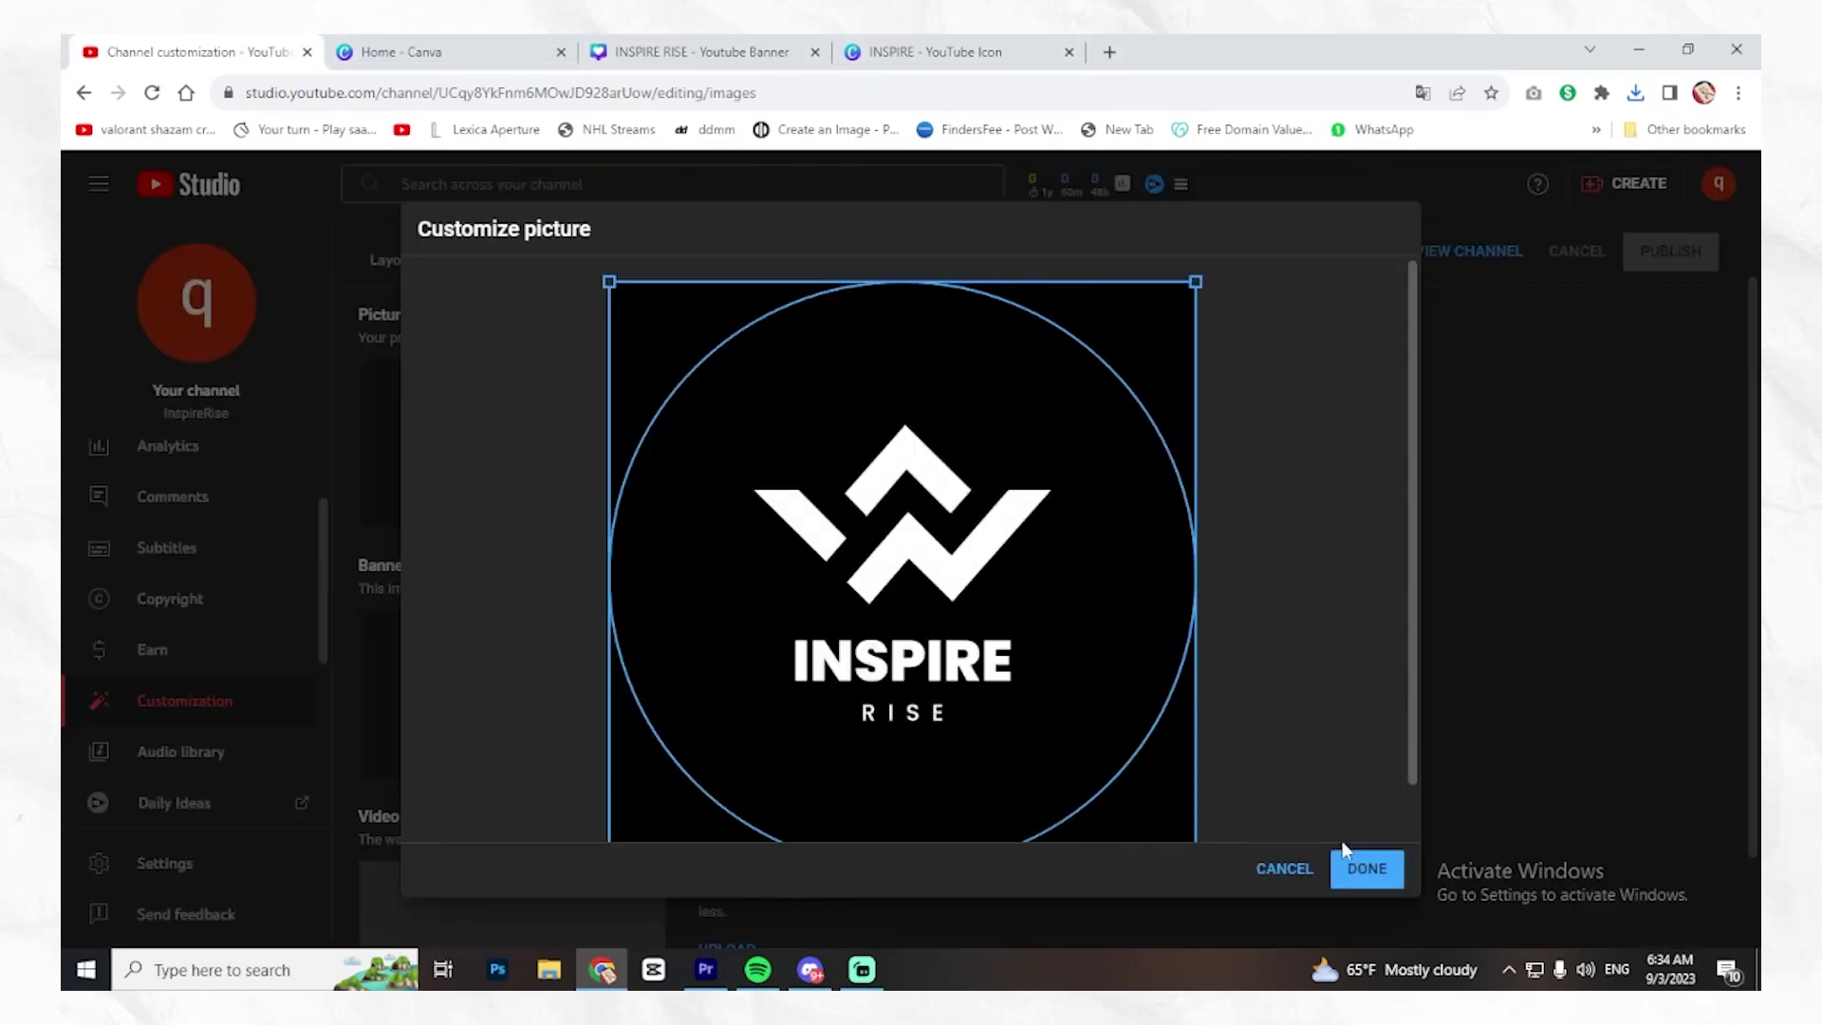
scroll(1359, 806, down, 1)
scroll(1360, 807, up, 1)
scroll(1359, 807, down, 1)
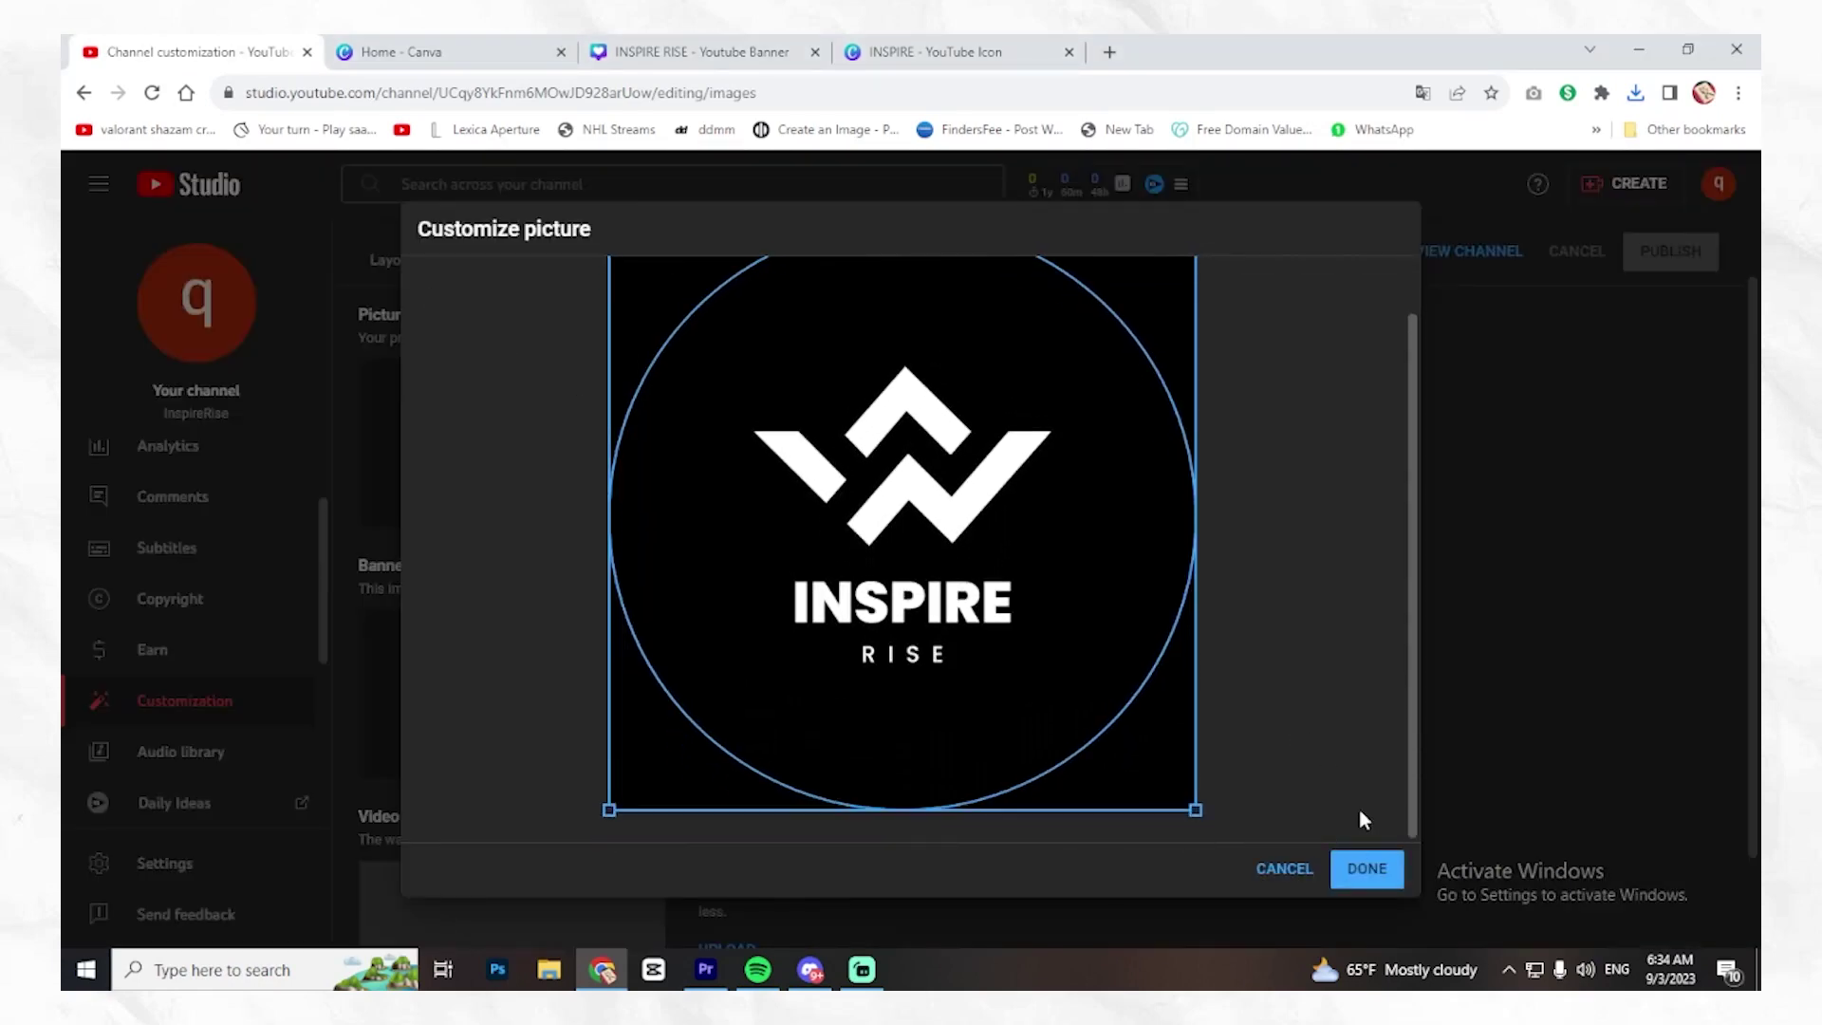
click(1367, 869)
Upload the INSPIRE RISE design as the channel banner image.
scroll(930, 726, down, 1)
click(712, 573)
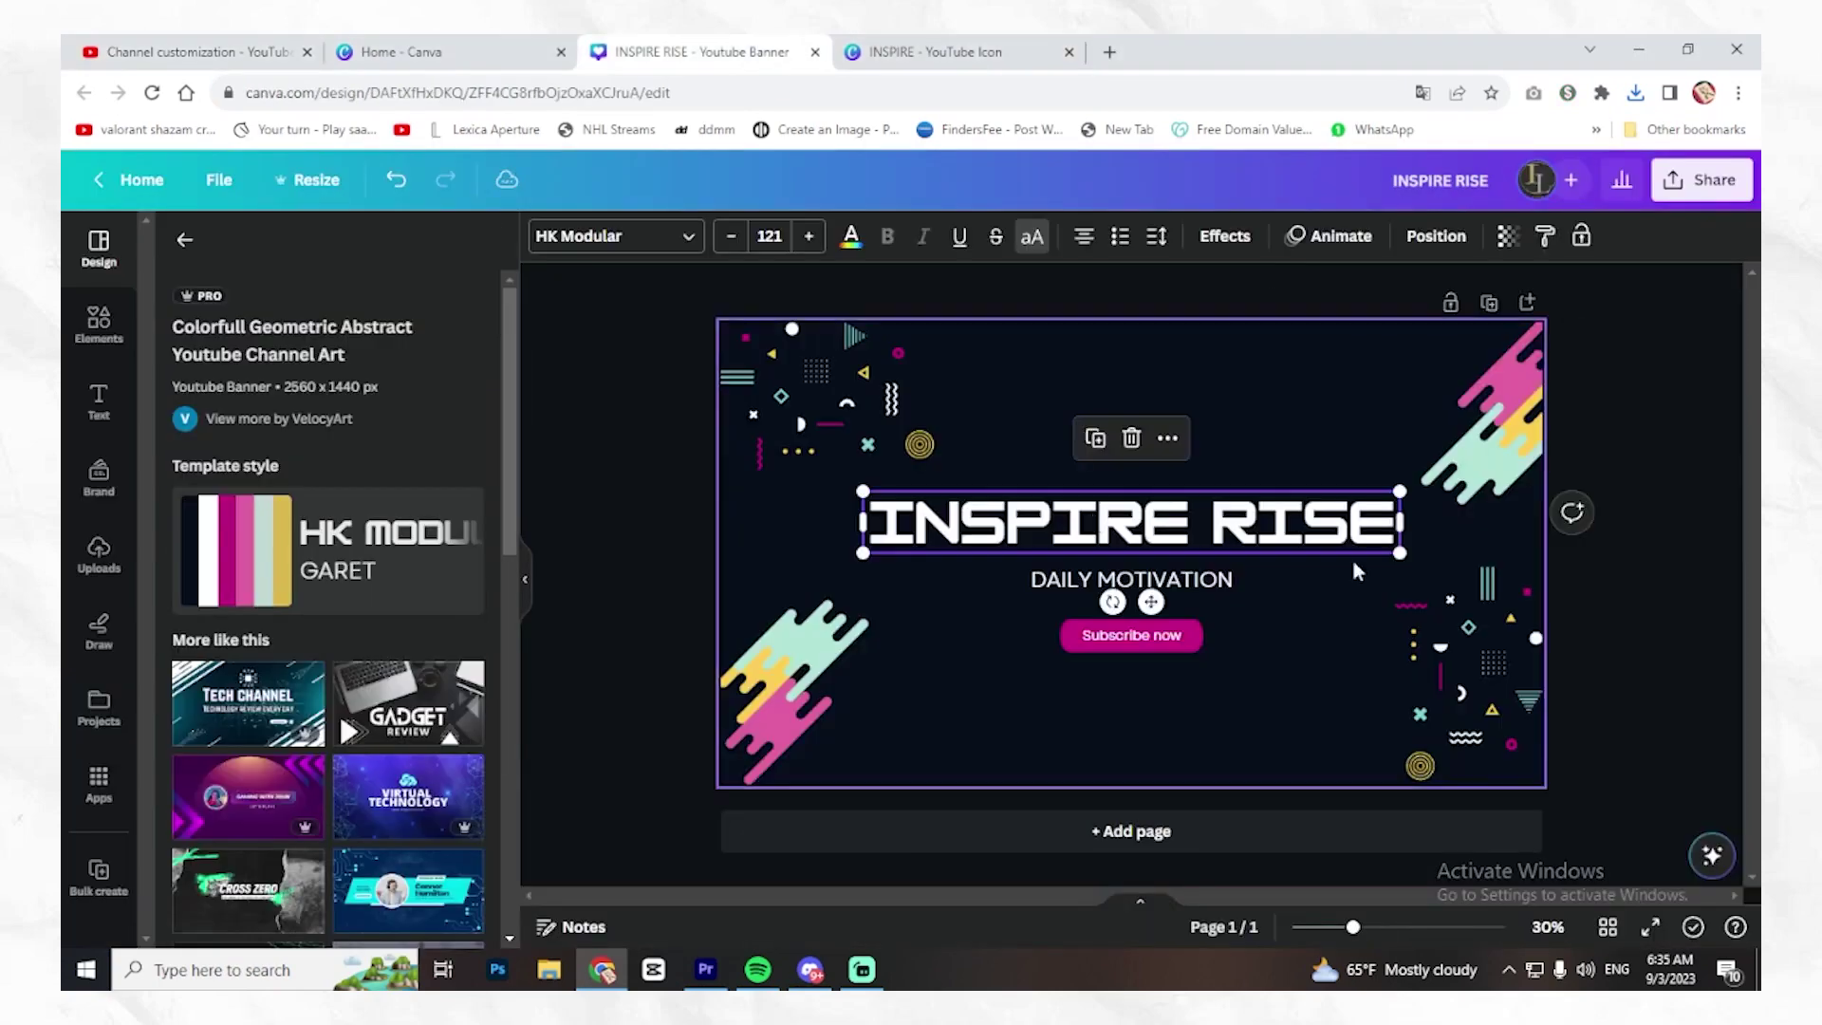
mouse_move(1404, 520)
mouse_down()
mouse_move(1342, 524)
mouse_move(1404, 520)
mouse_up()
click(1701, 179)
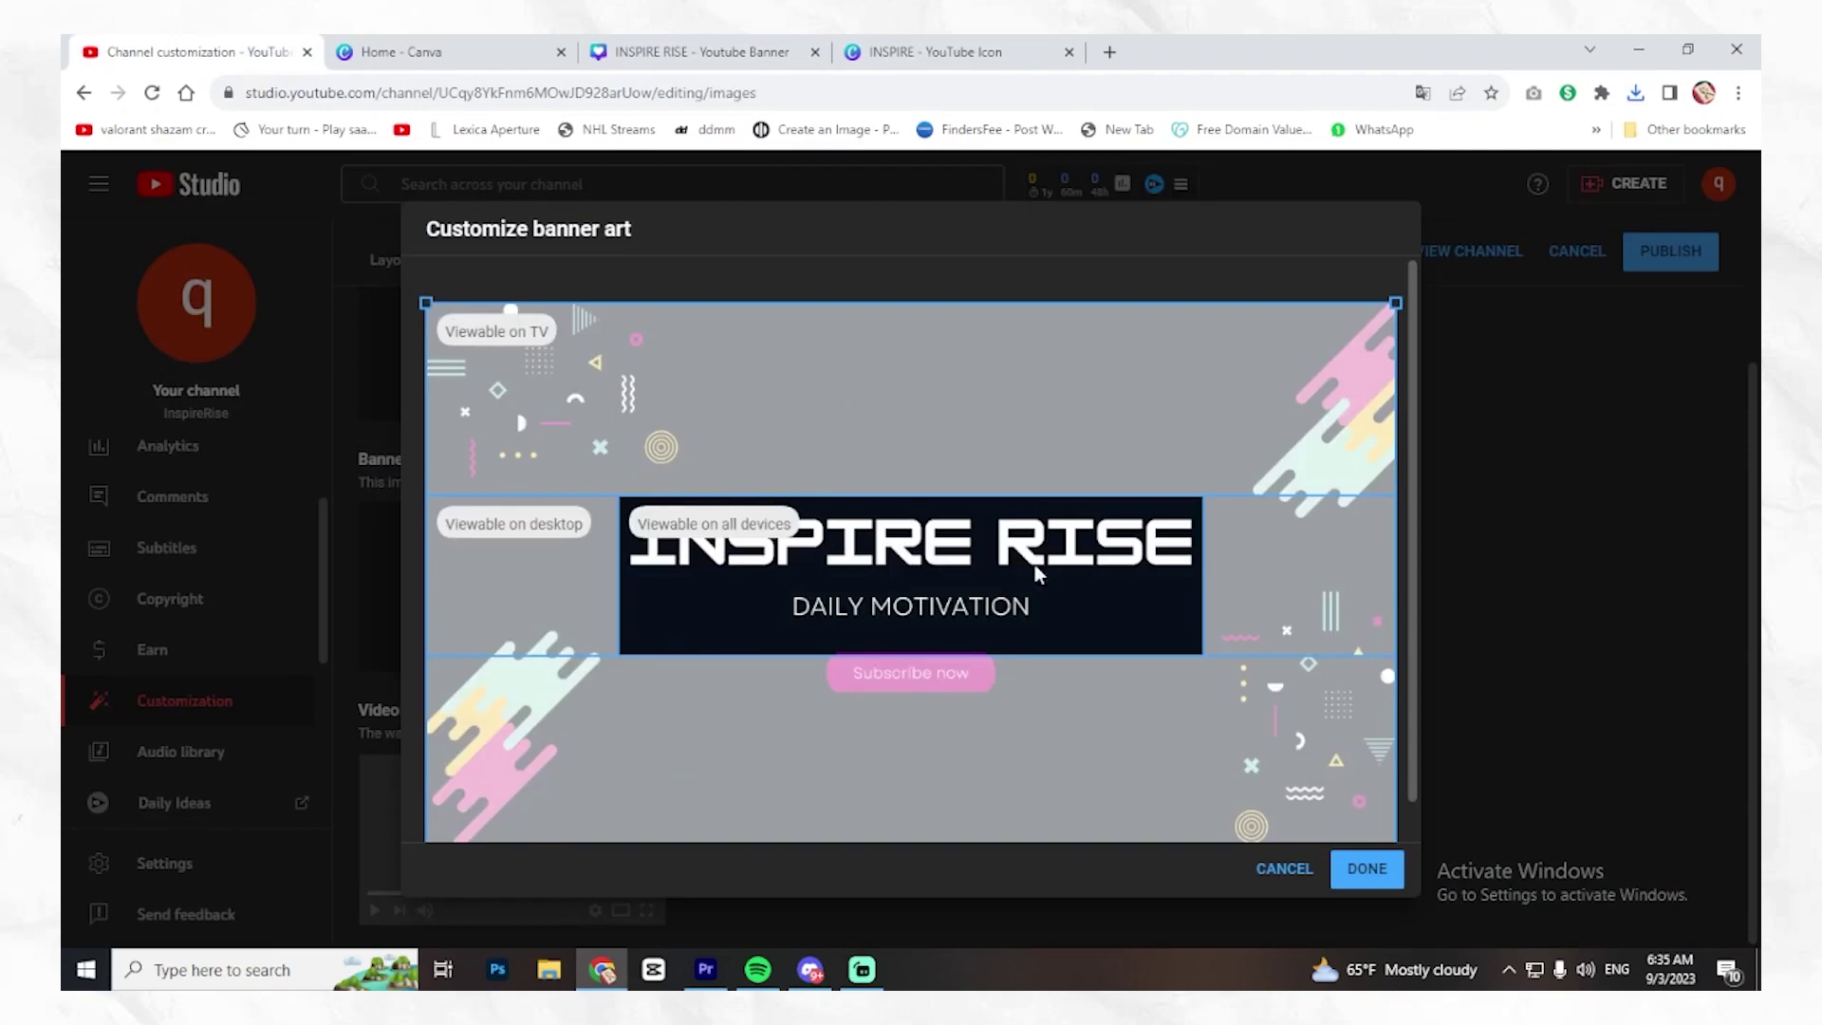
click(1366, 869)
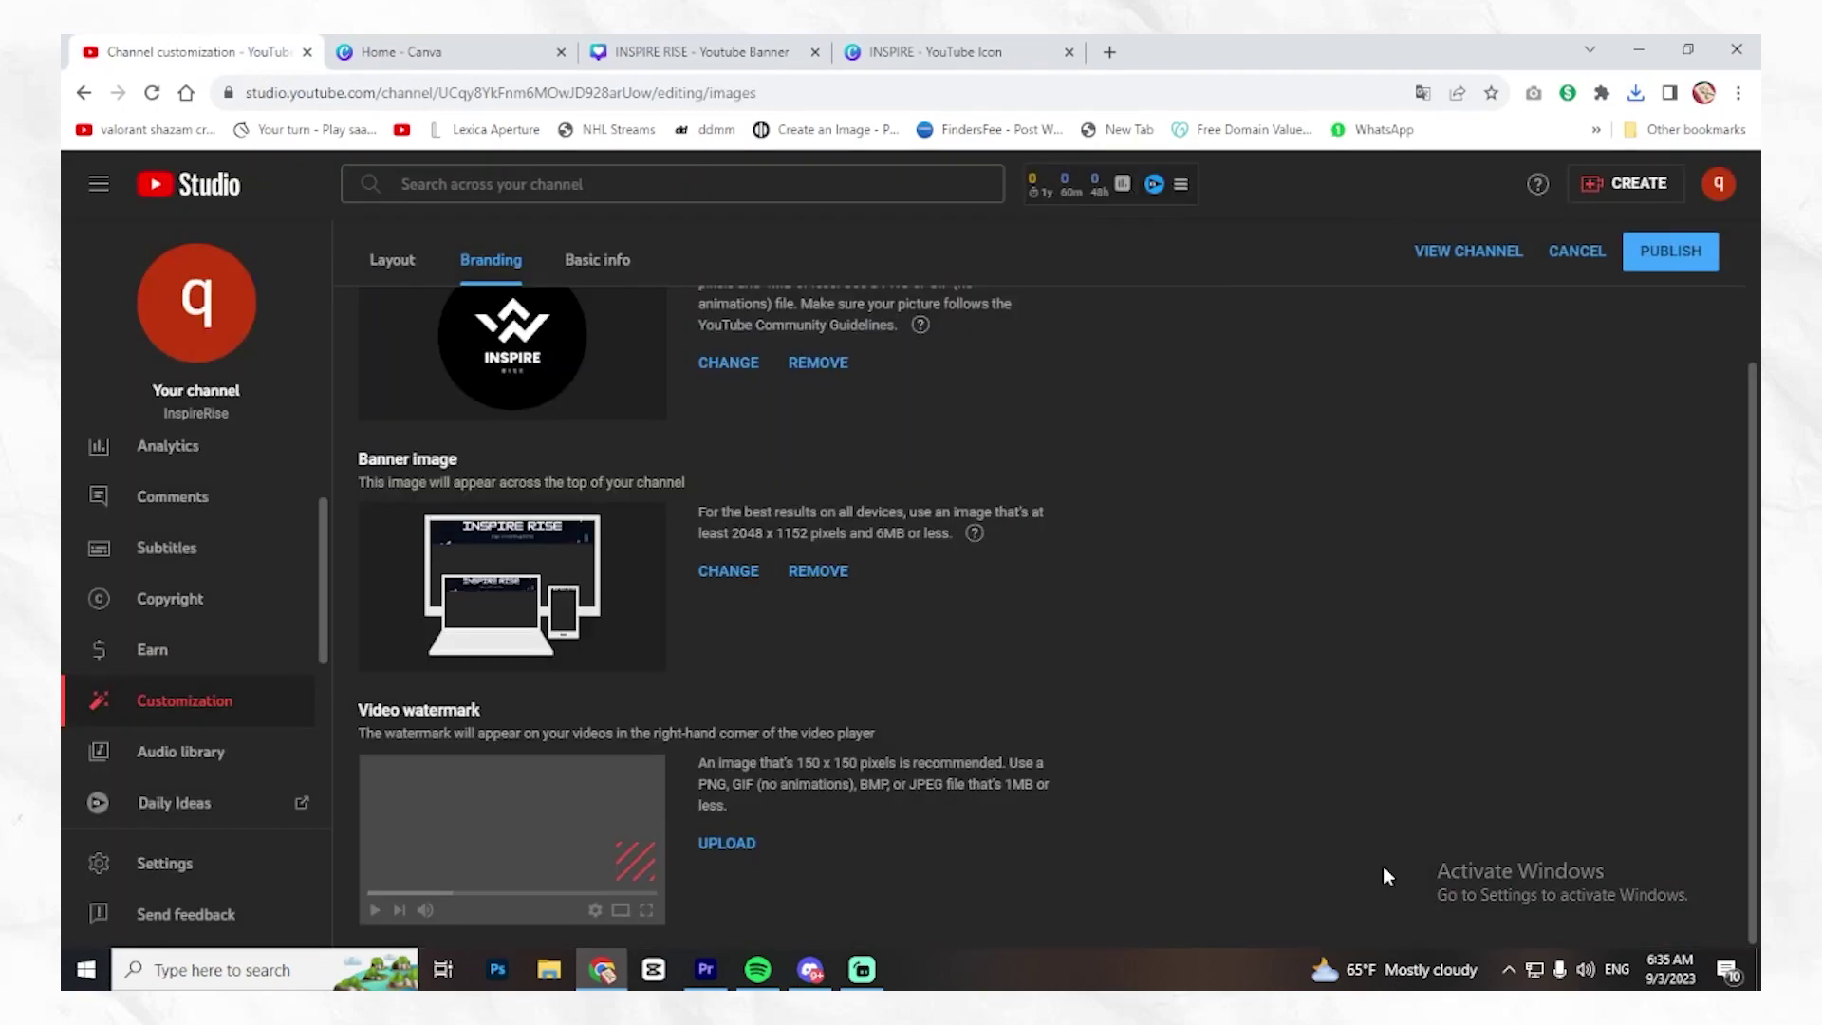
Set the INSPIRE RISE logo as the video watermark.
click(750, 864)
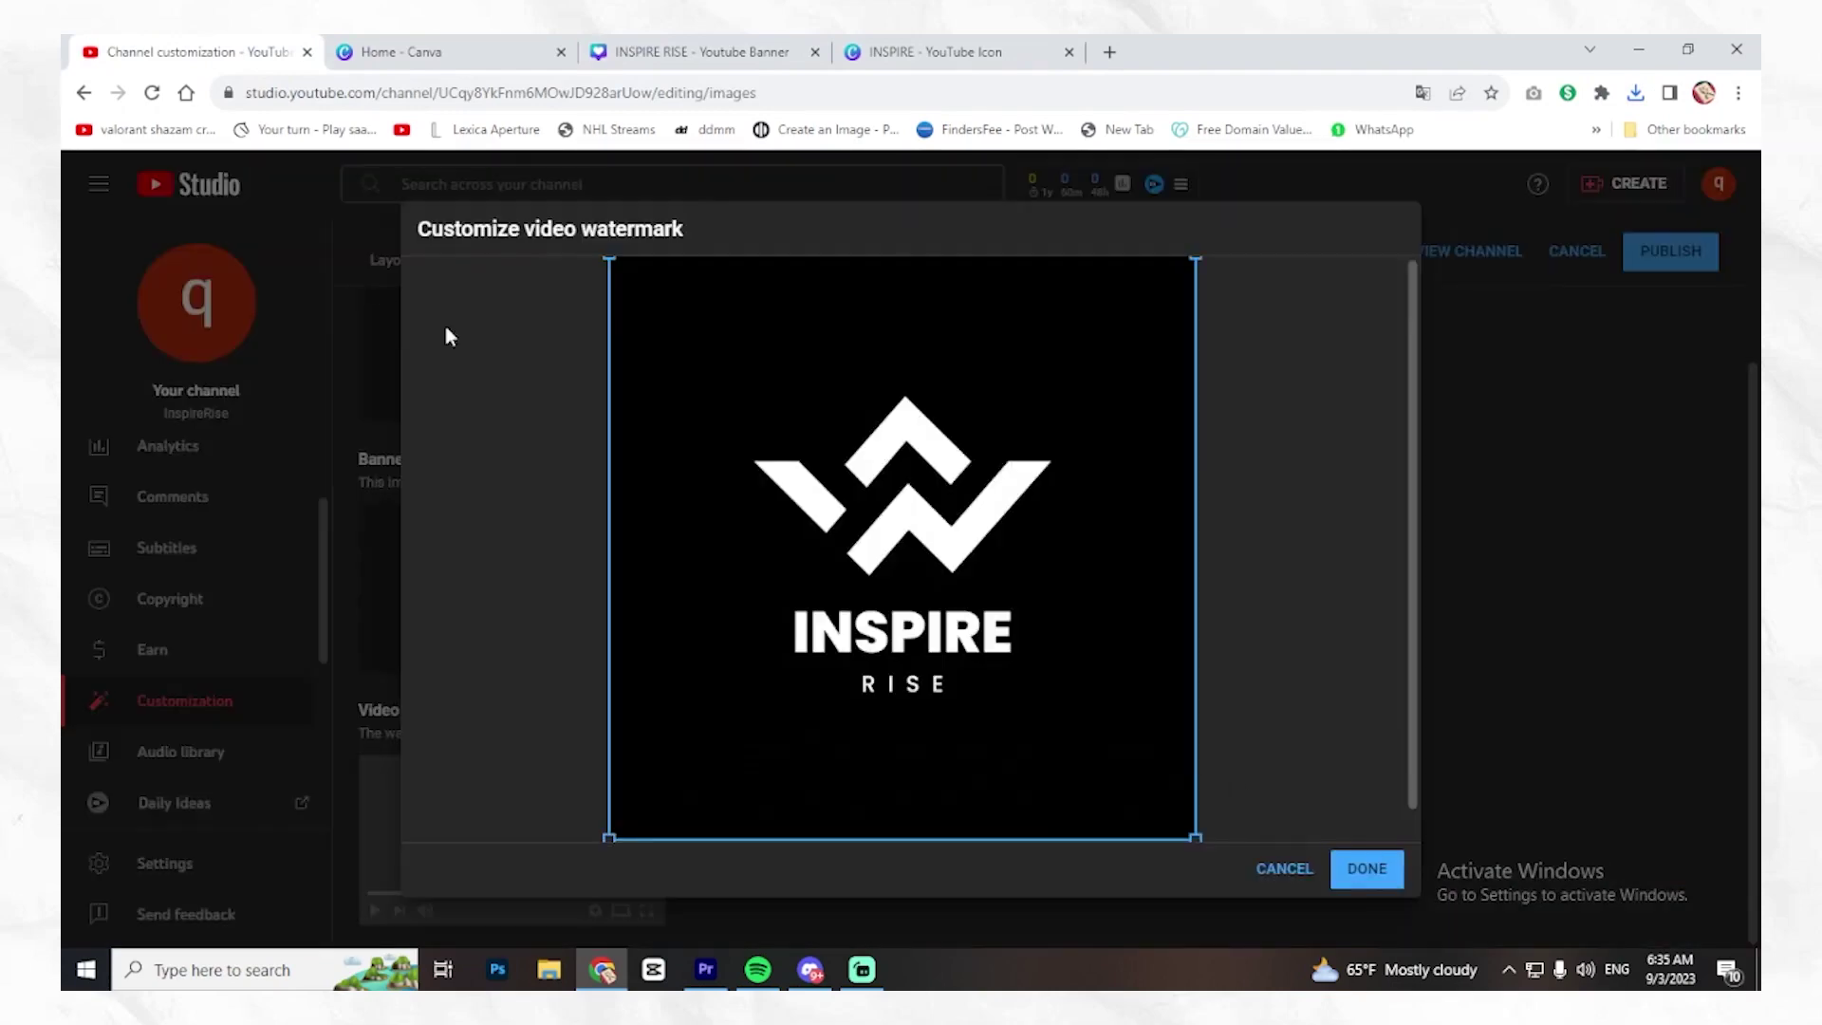
click(1391, 884)
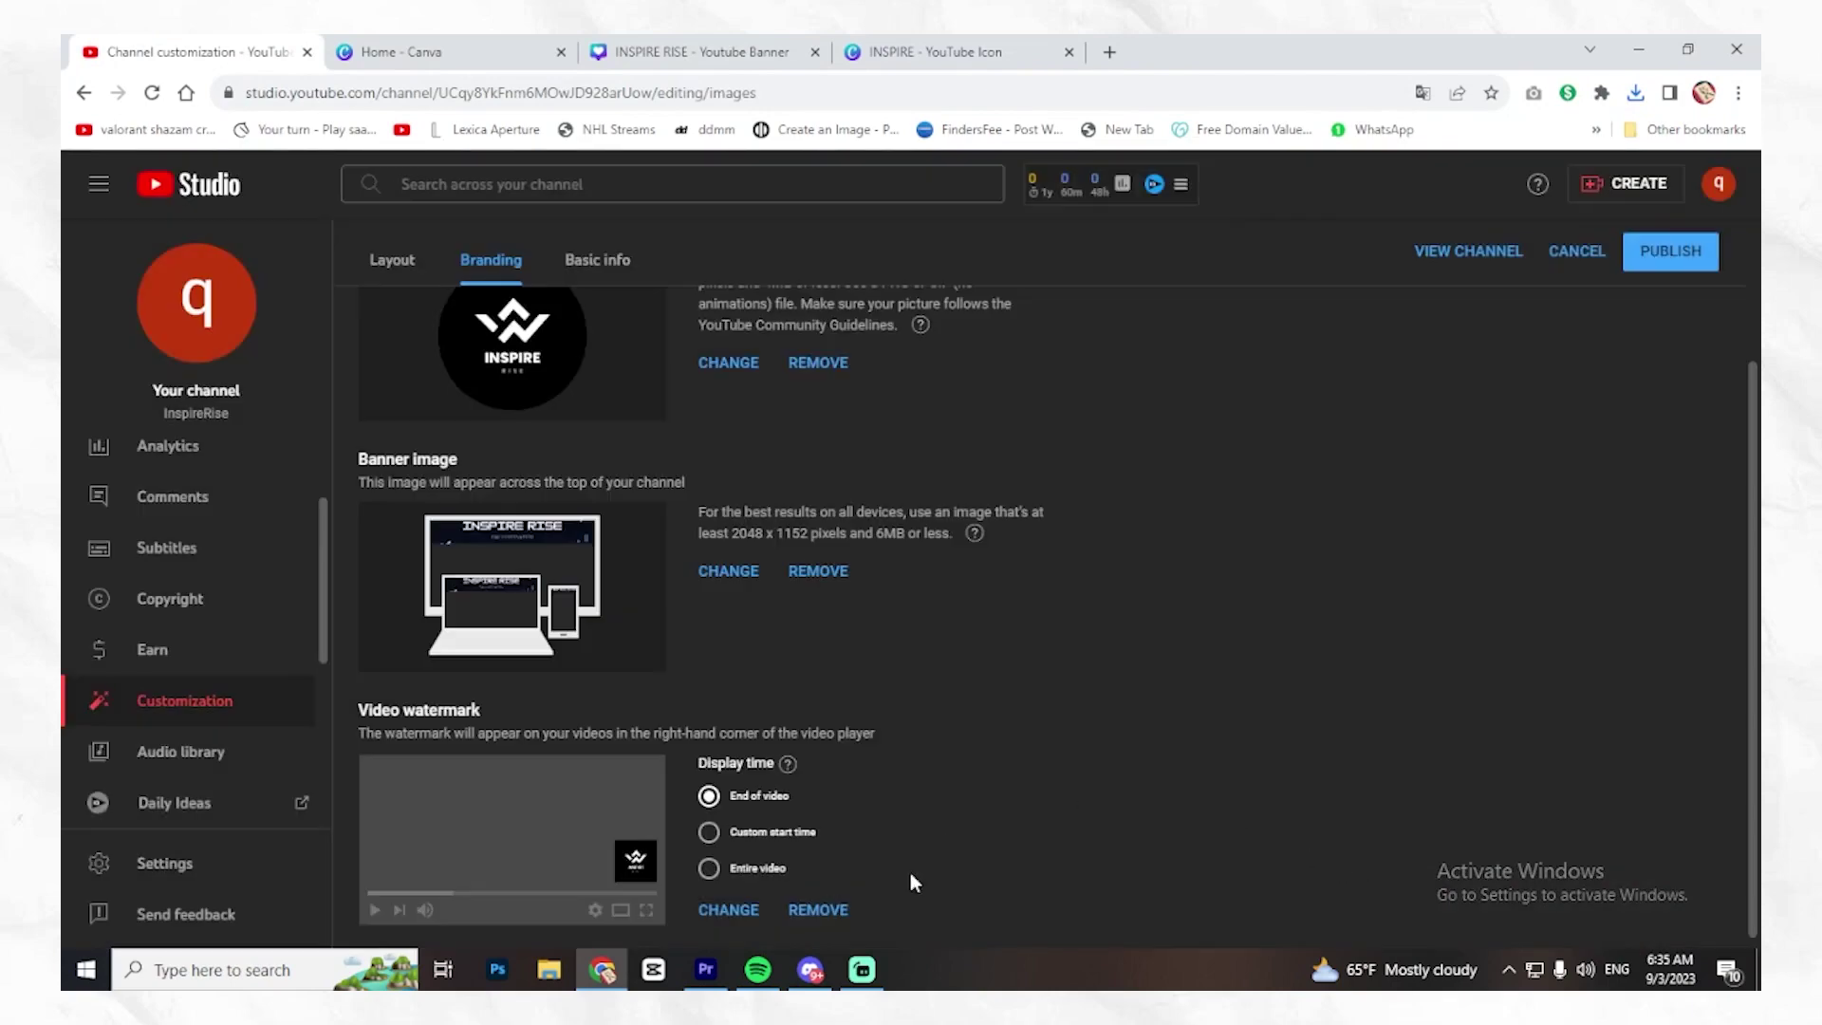
scroll(1564, 407, up, 2)
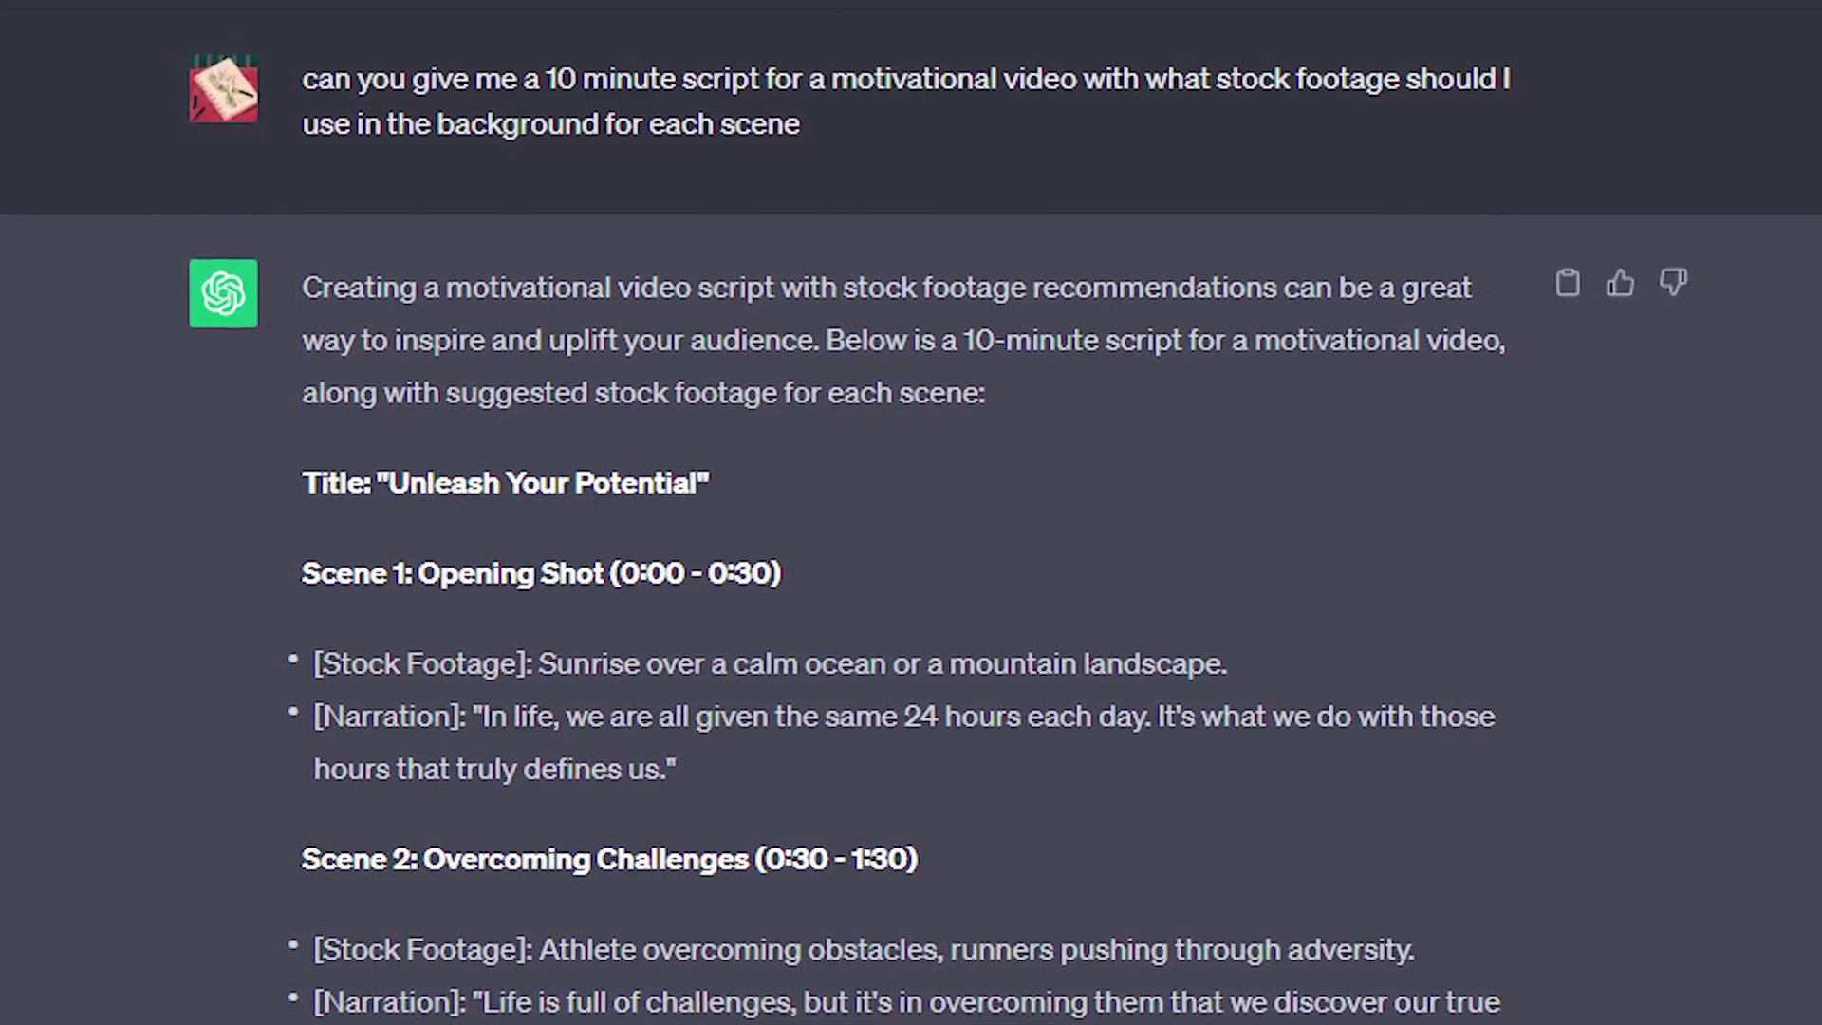
Read through the ChatGPT script, then copy the GET UP AND MAKE IT HAPPEN video's link.
scroll(911, 513, up, 2)
scroll(911, 512, down, 8)
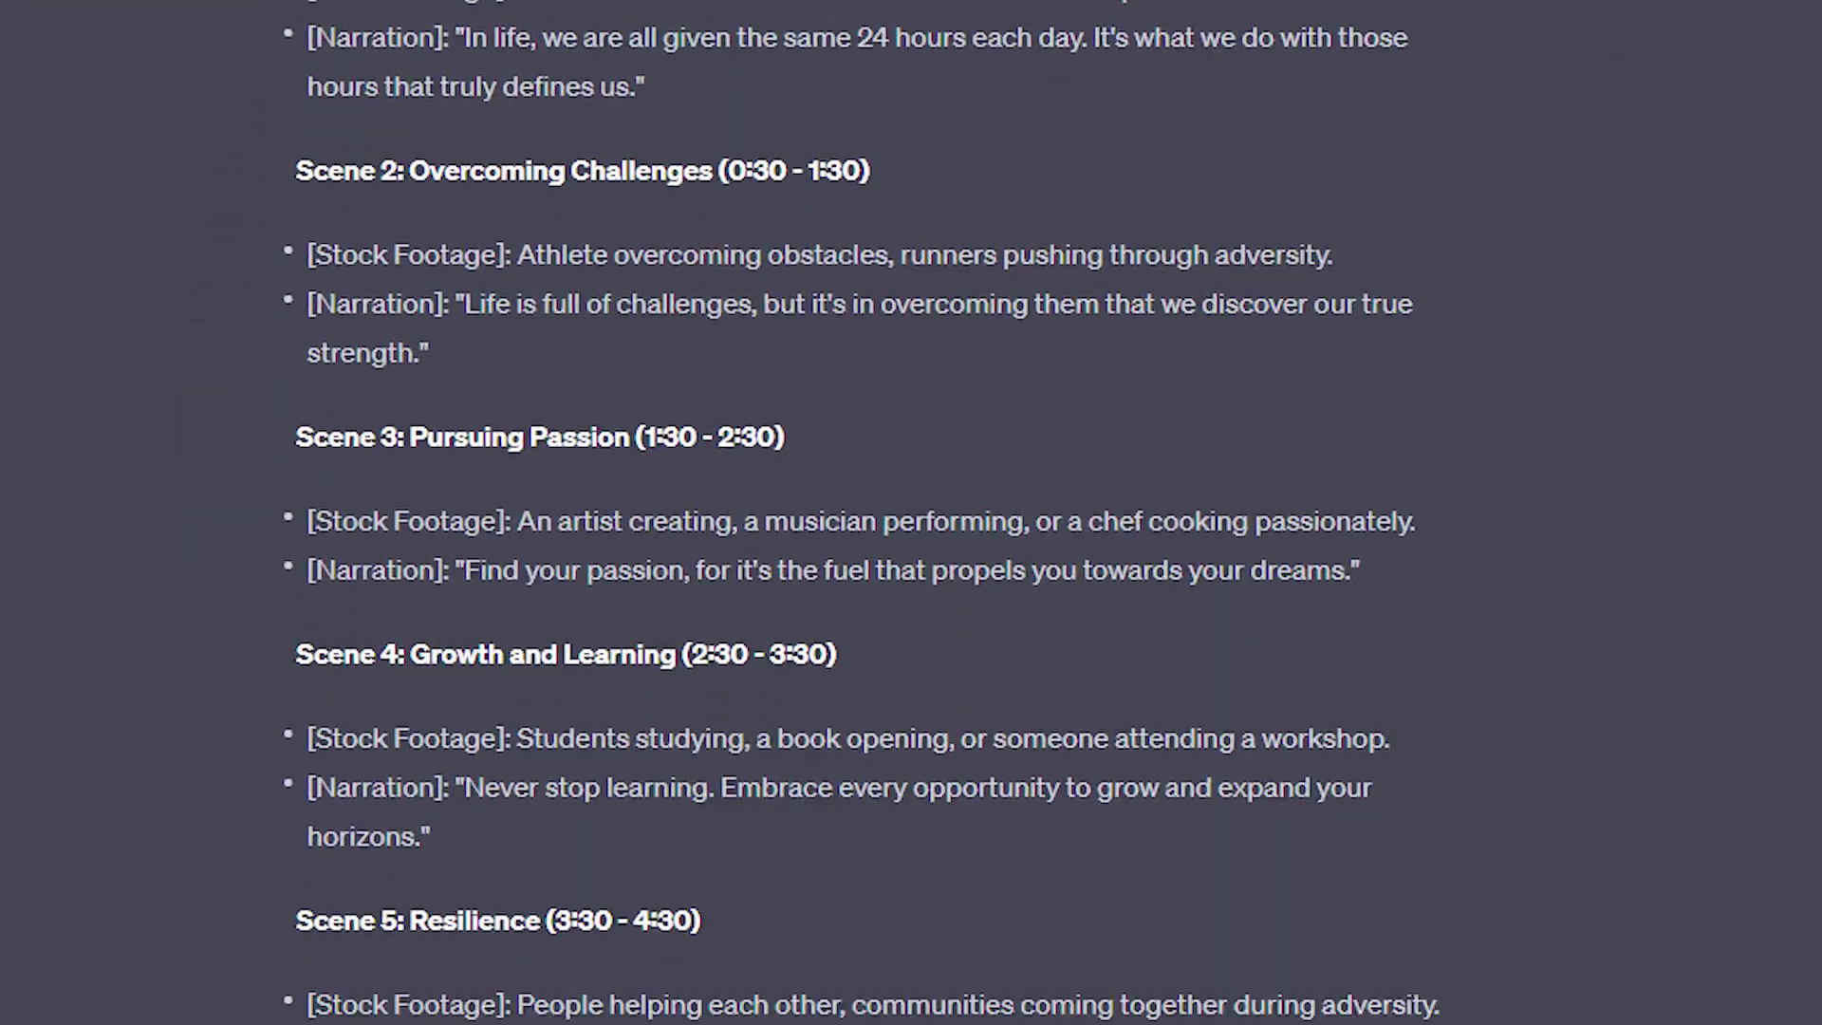
scroll(911, 512, down, 15)
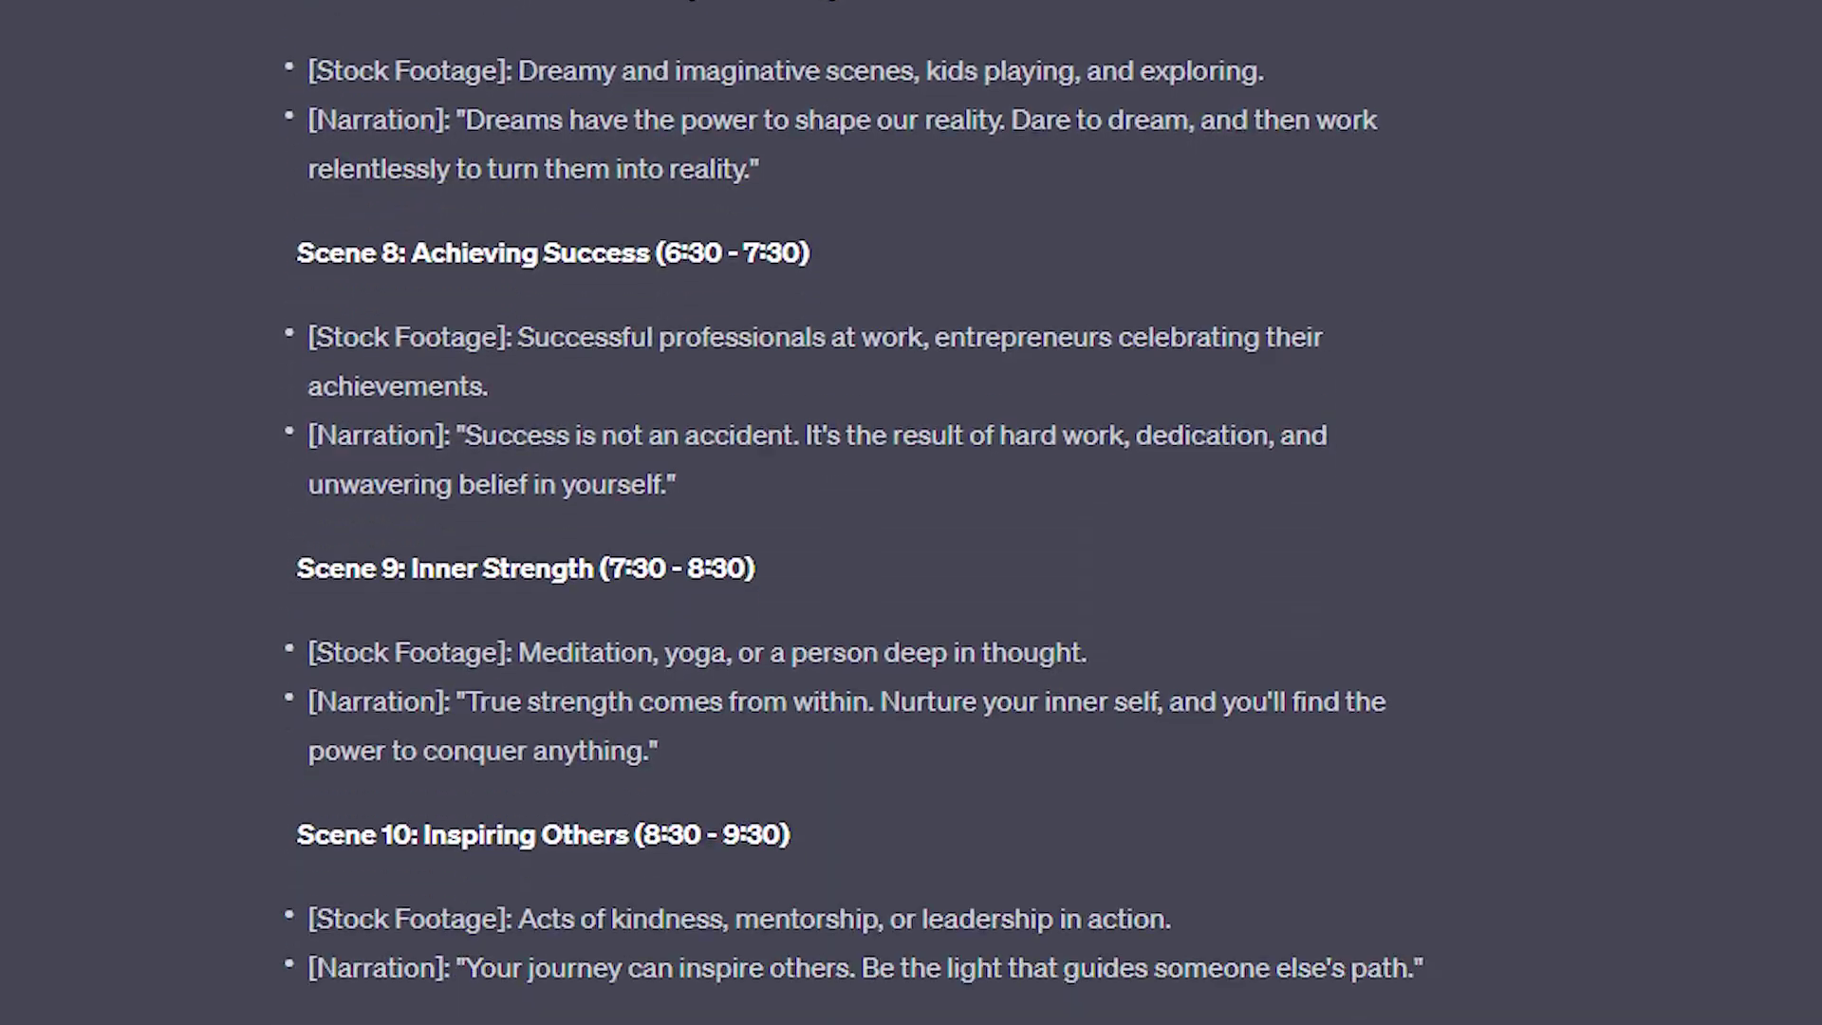
scroll(911, 513, down, 10)
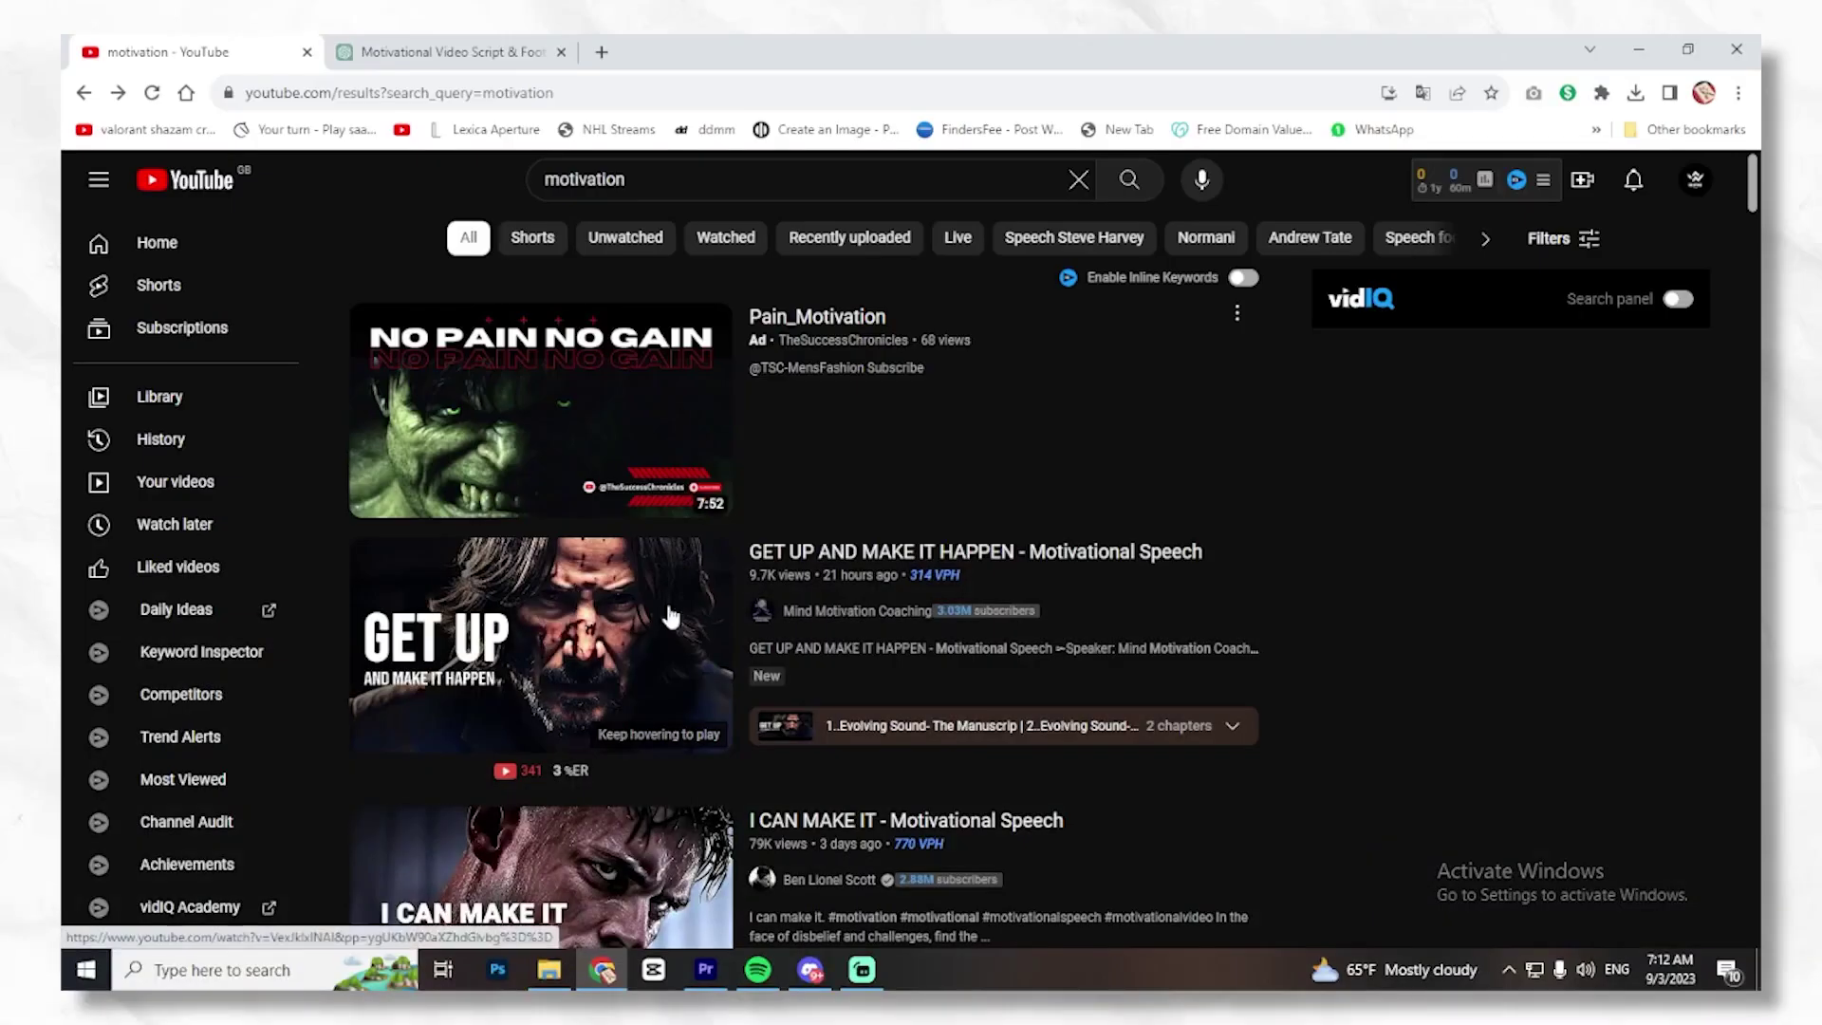
scroll(698, 647, down, 2)
scroll(631, 541, up, 1)
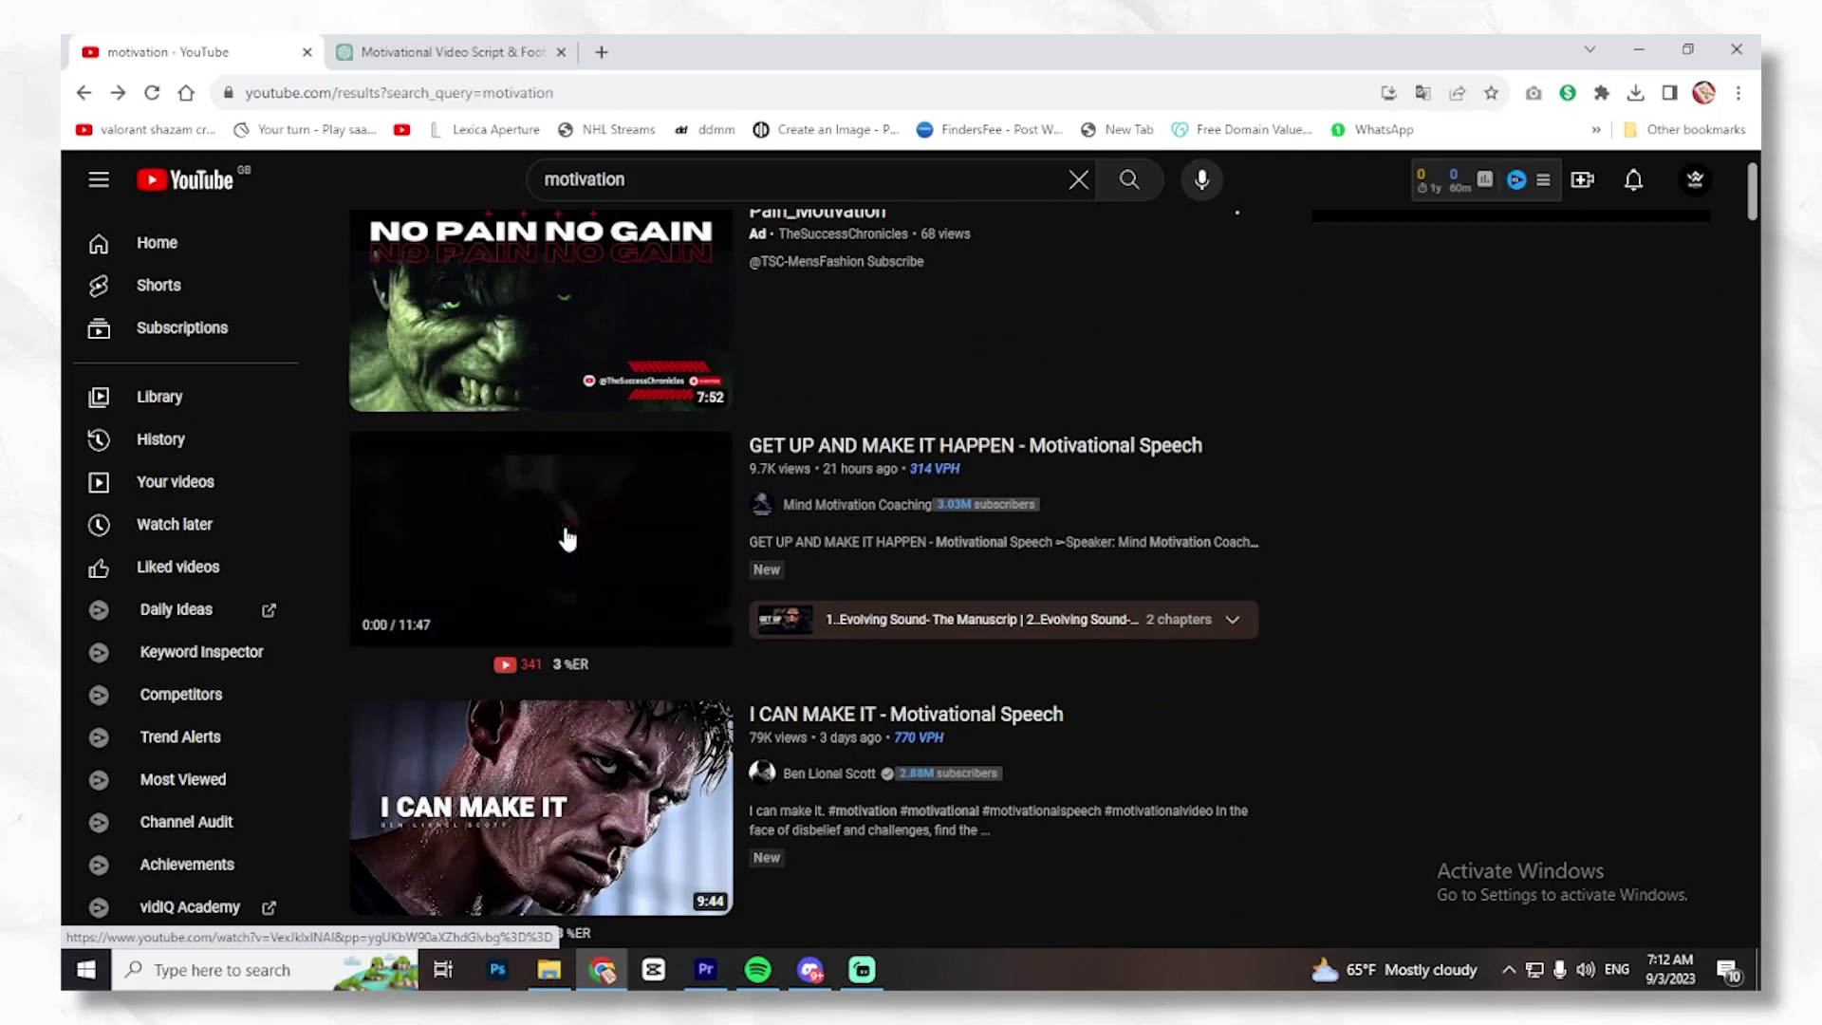
right_click(566, 538)
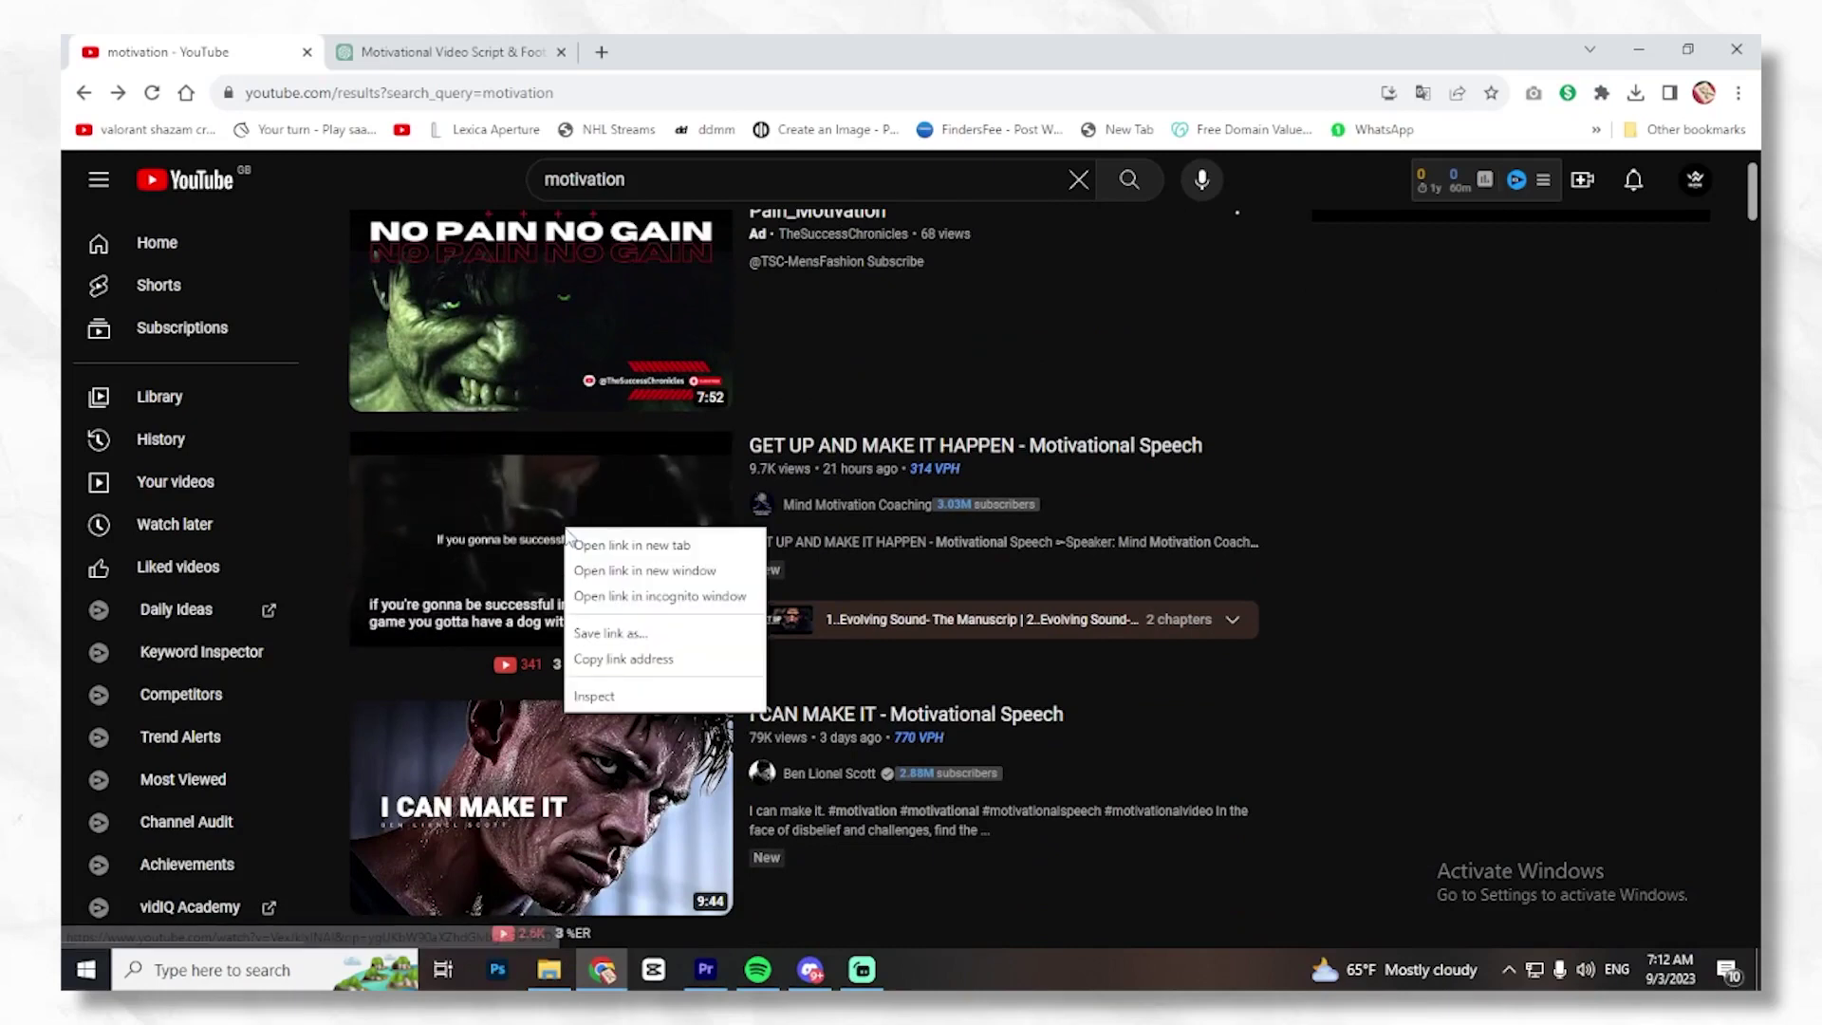
click(627, 661)
Transcribe the GET UP video in DupDub's transcription tool from its YouTube link.
click(602, 51)
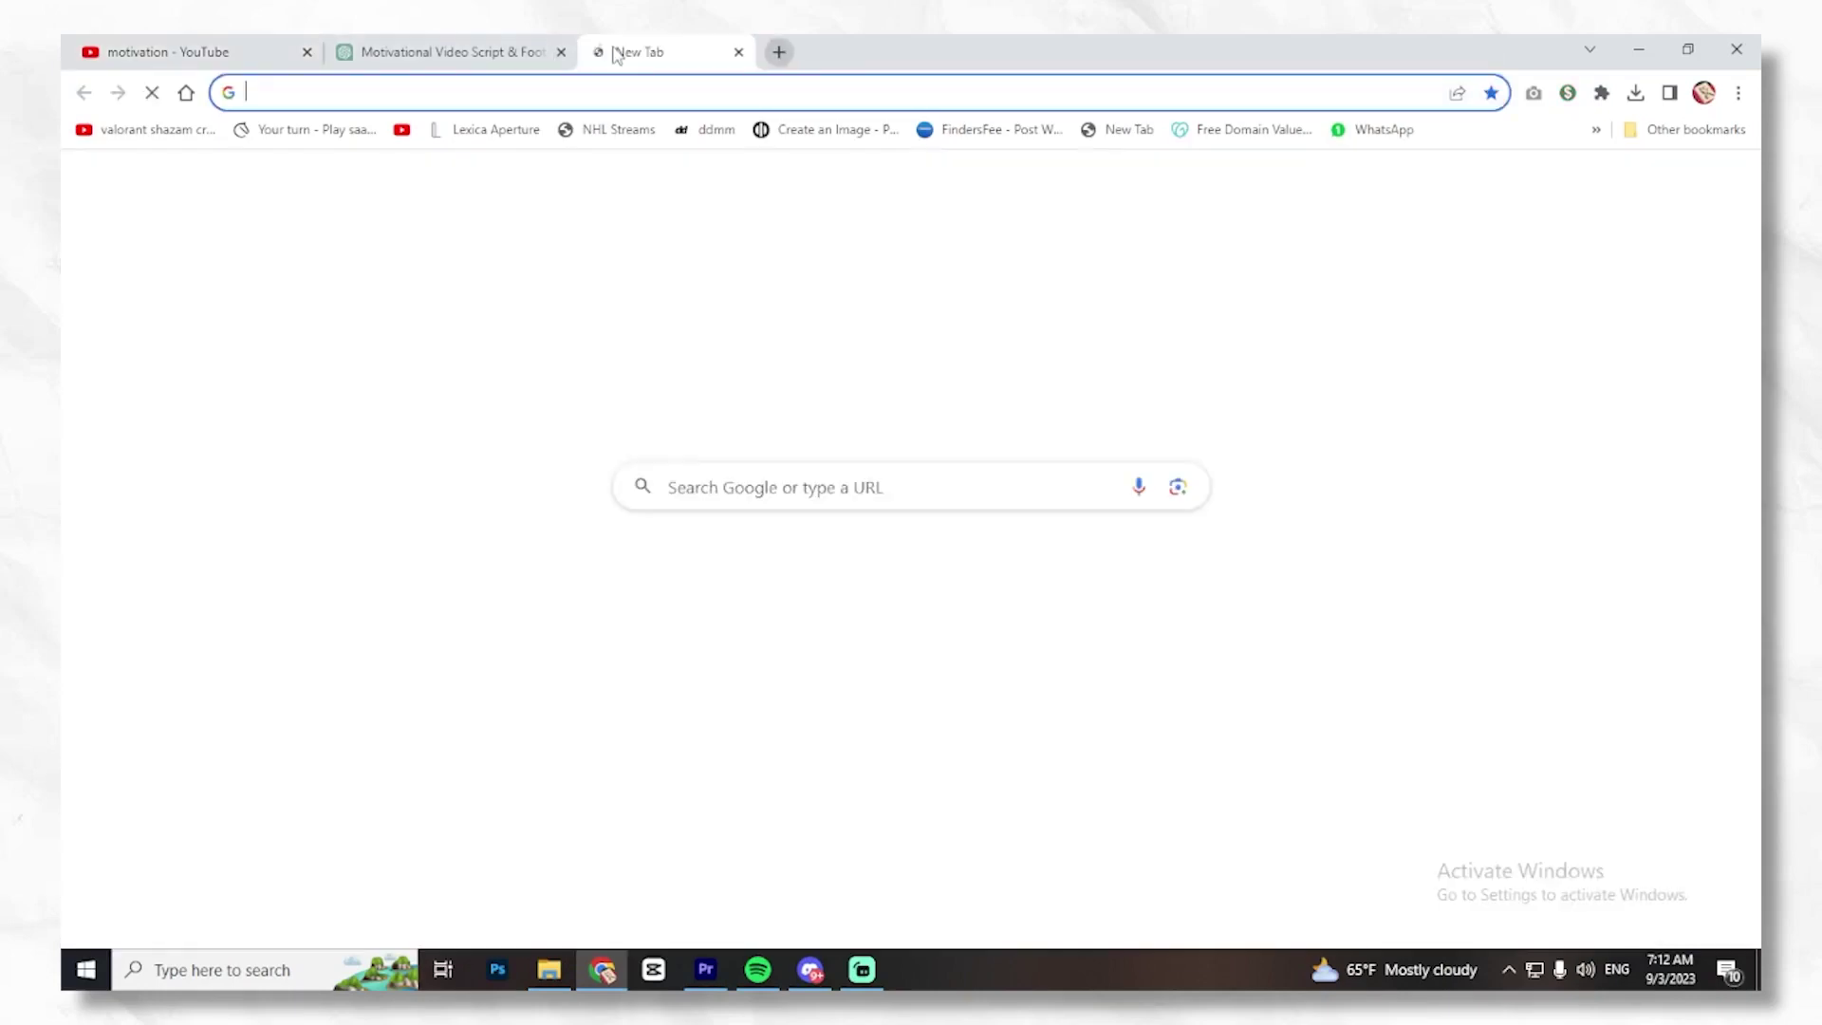
text(dupdub.com/tools/transcription)
key(Return)
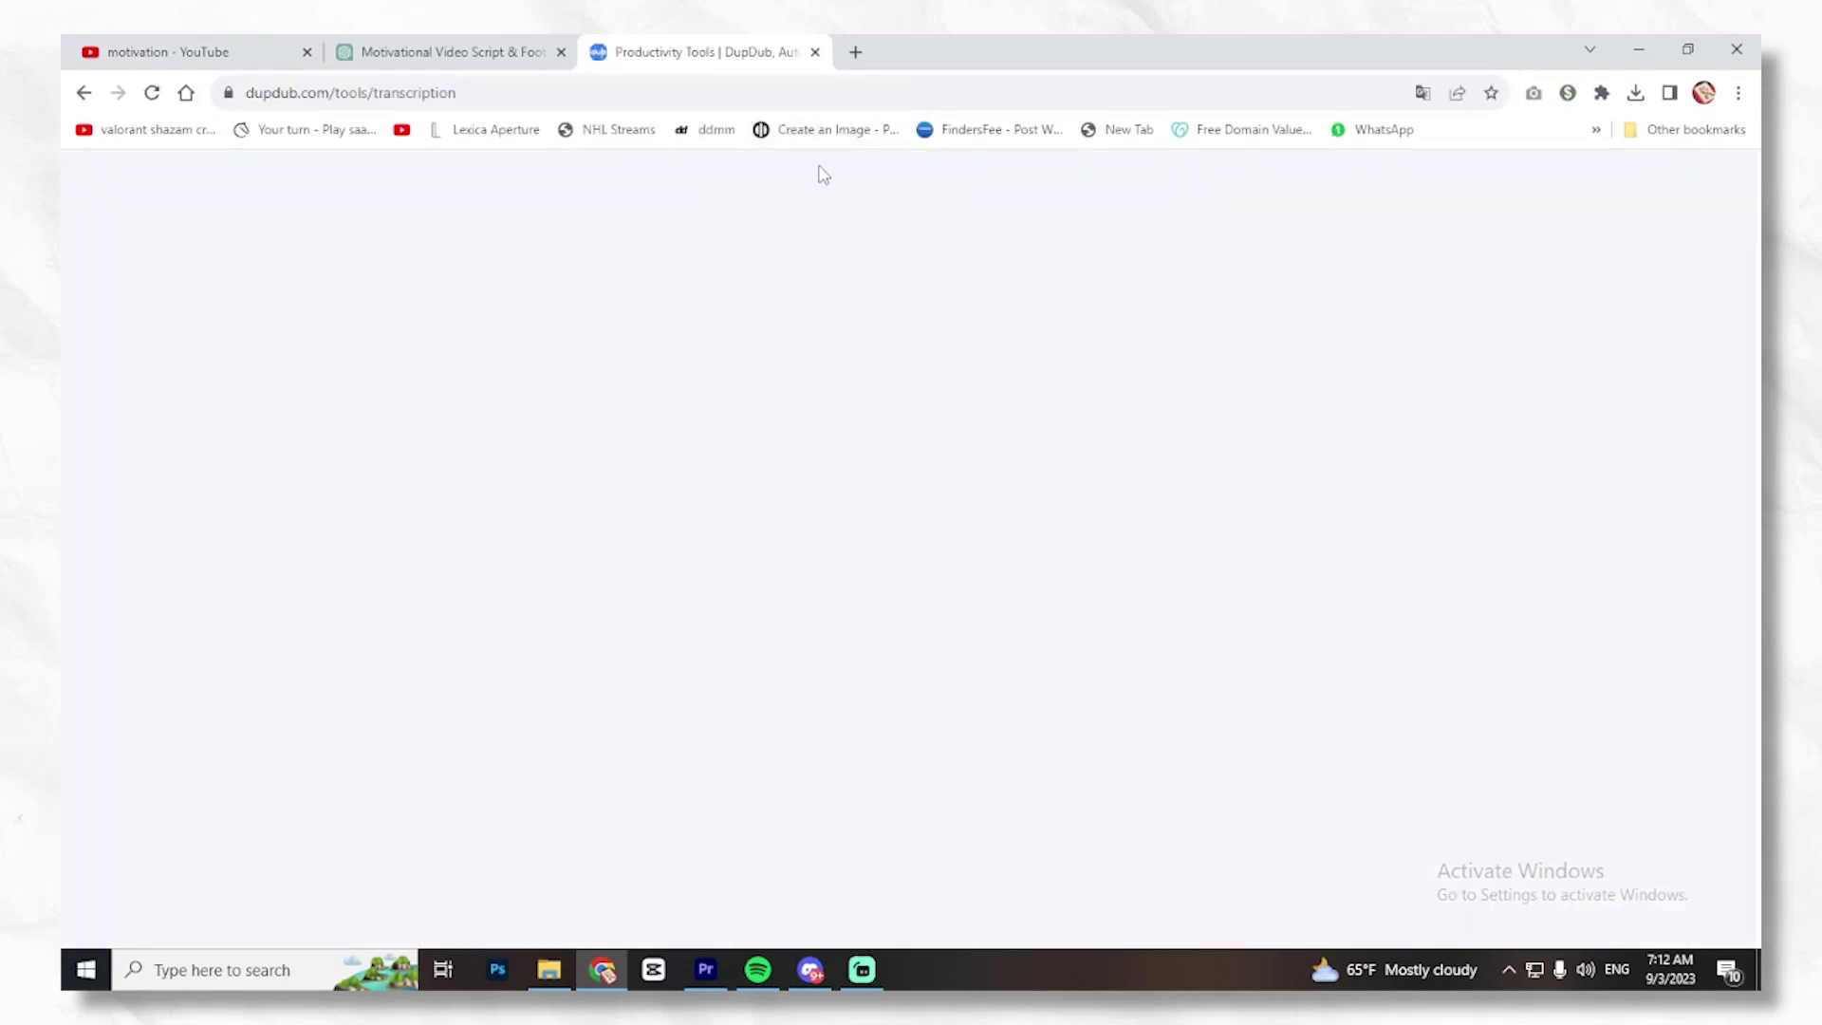
scroll(946, 491, down, 2)
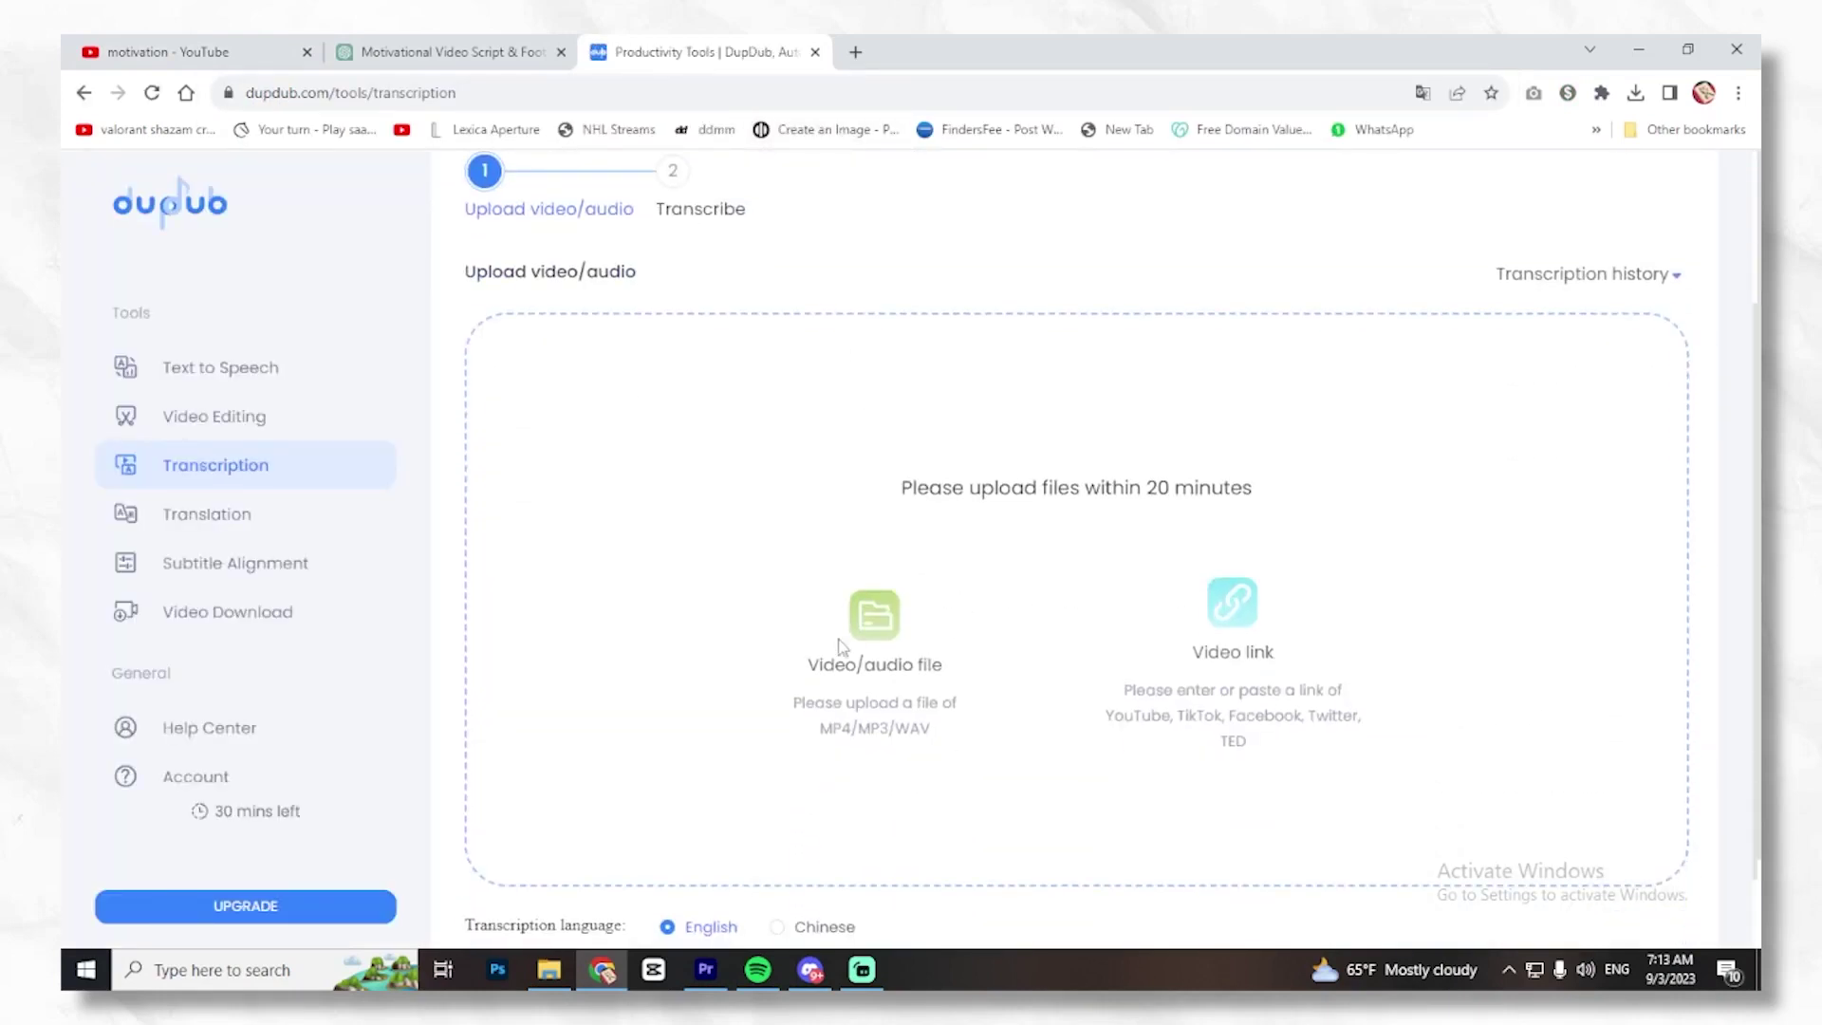
scroll(1233, 630, down, 1)
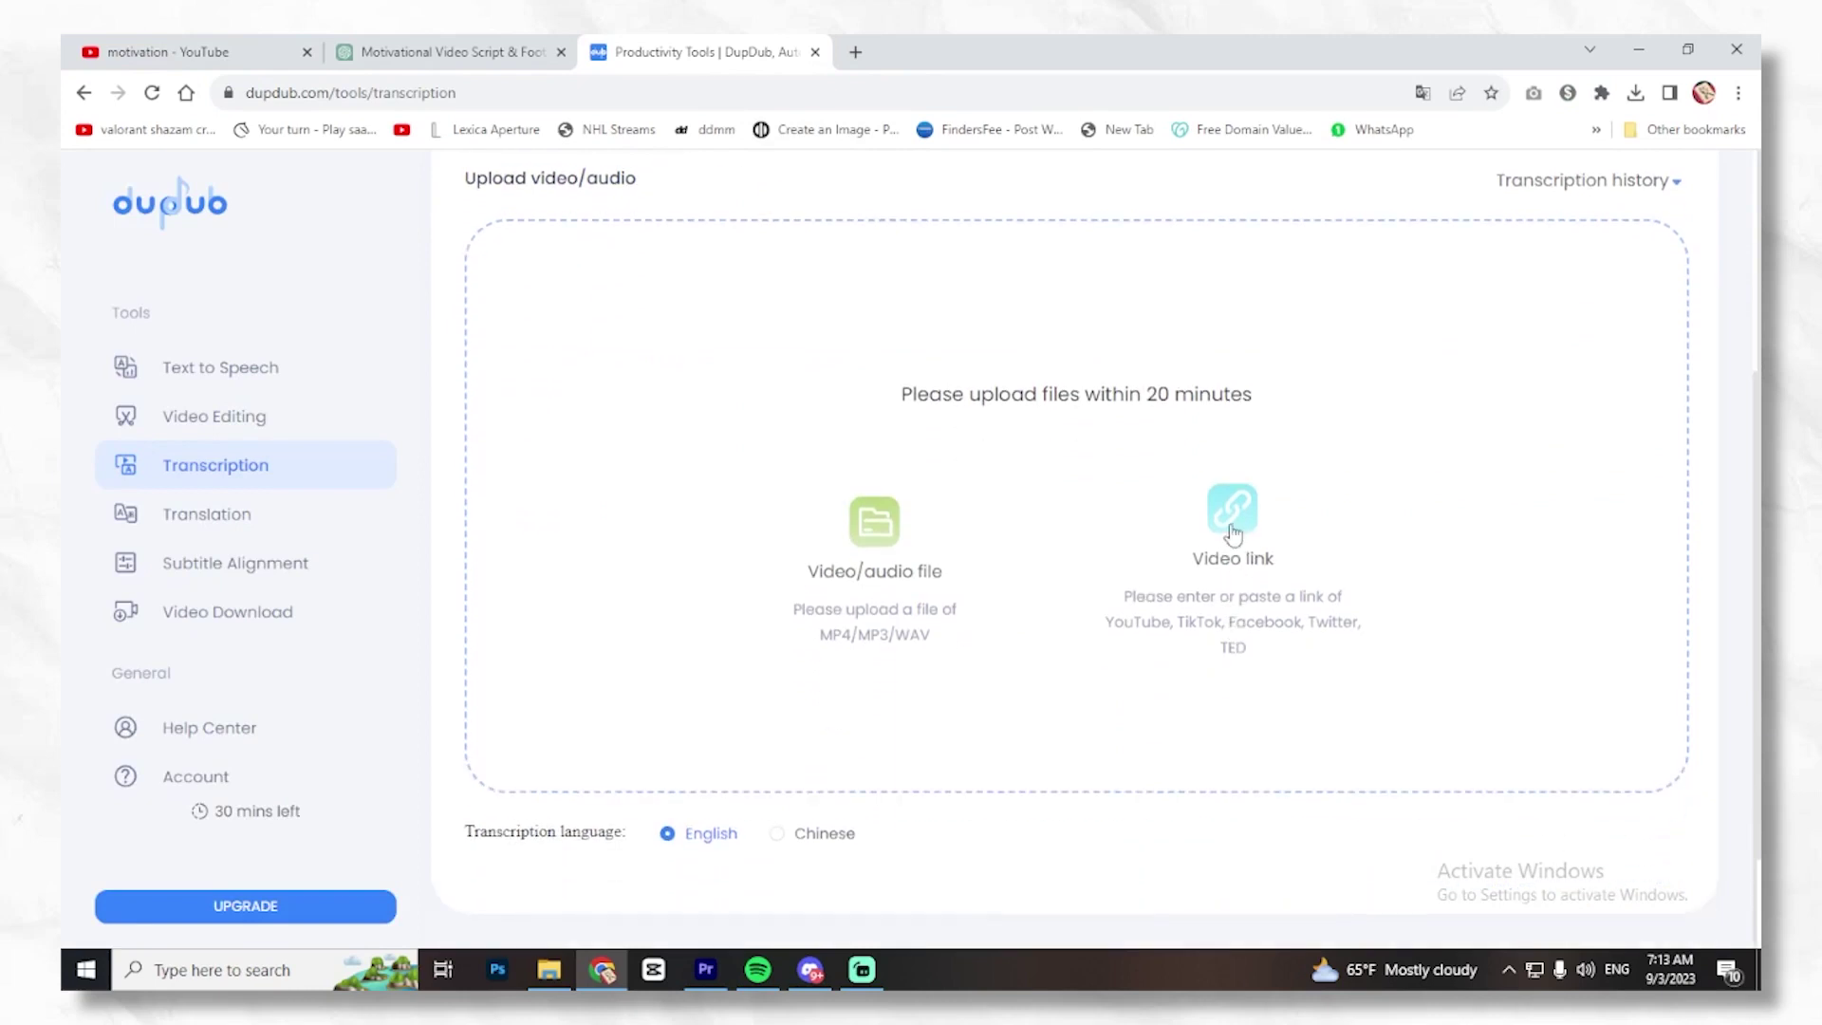
click(1233, 534)
key(ctrl+v)
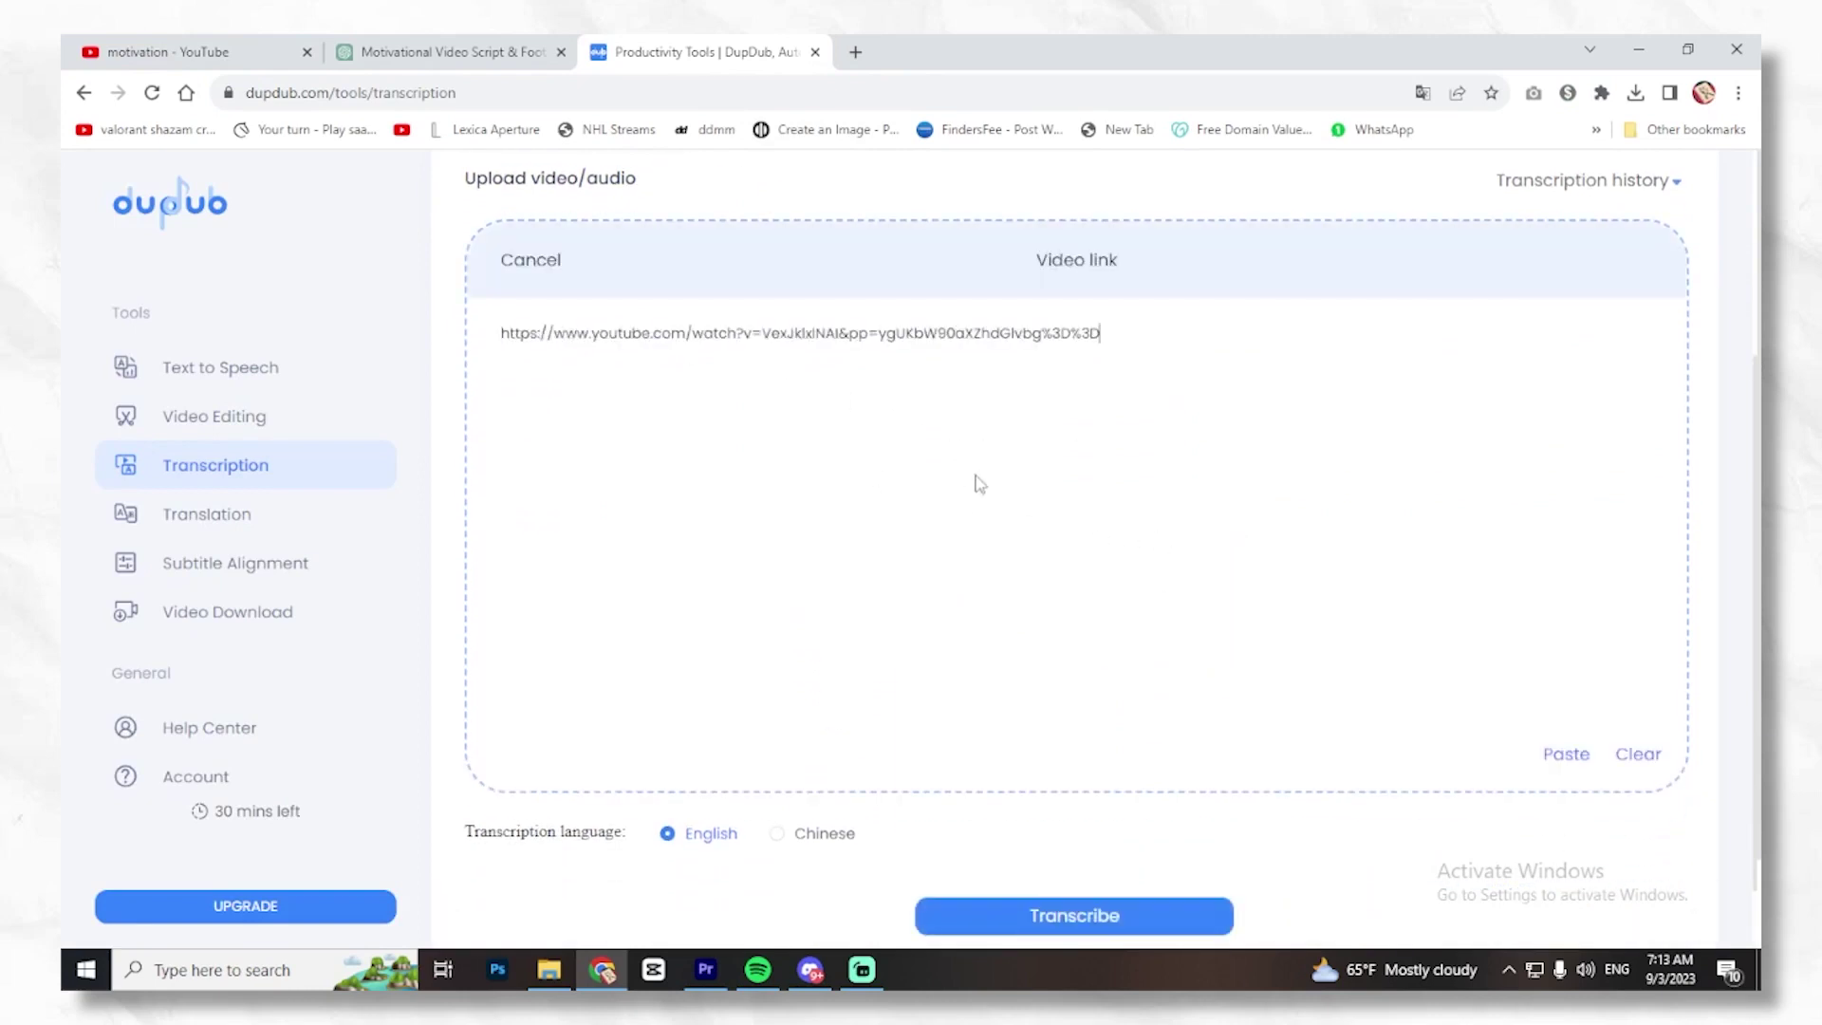
scroll(1109, 498, down, 1)
click(1075, 835)
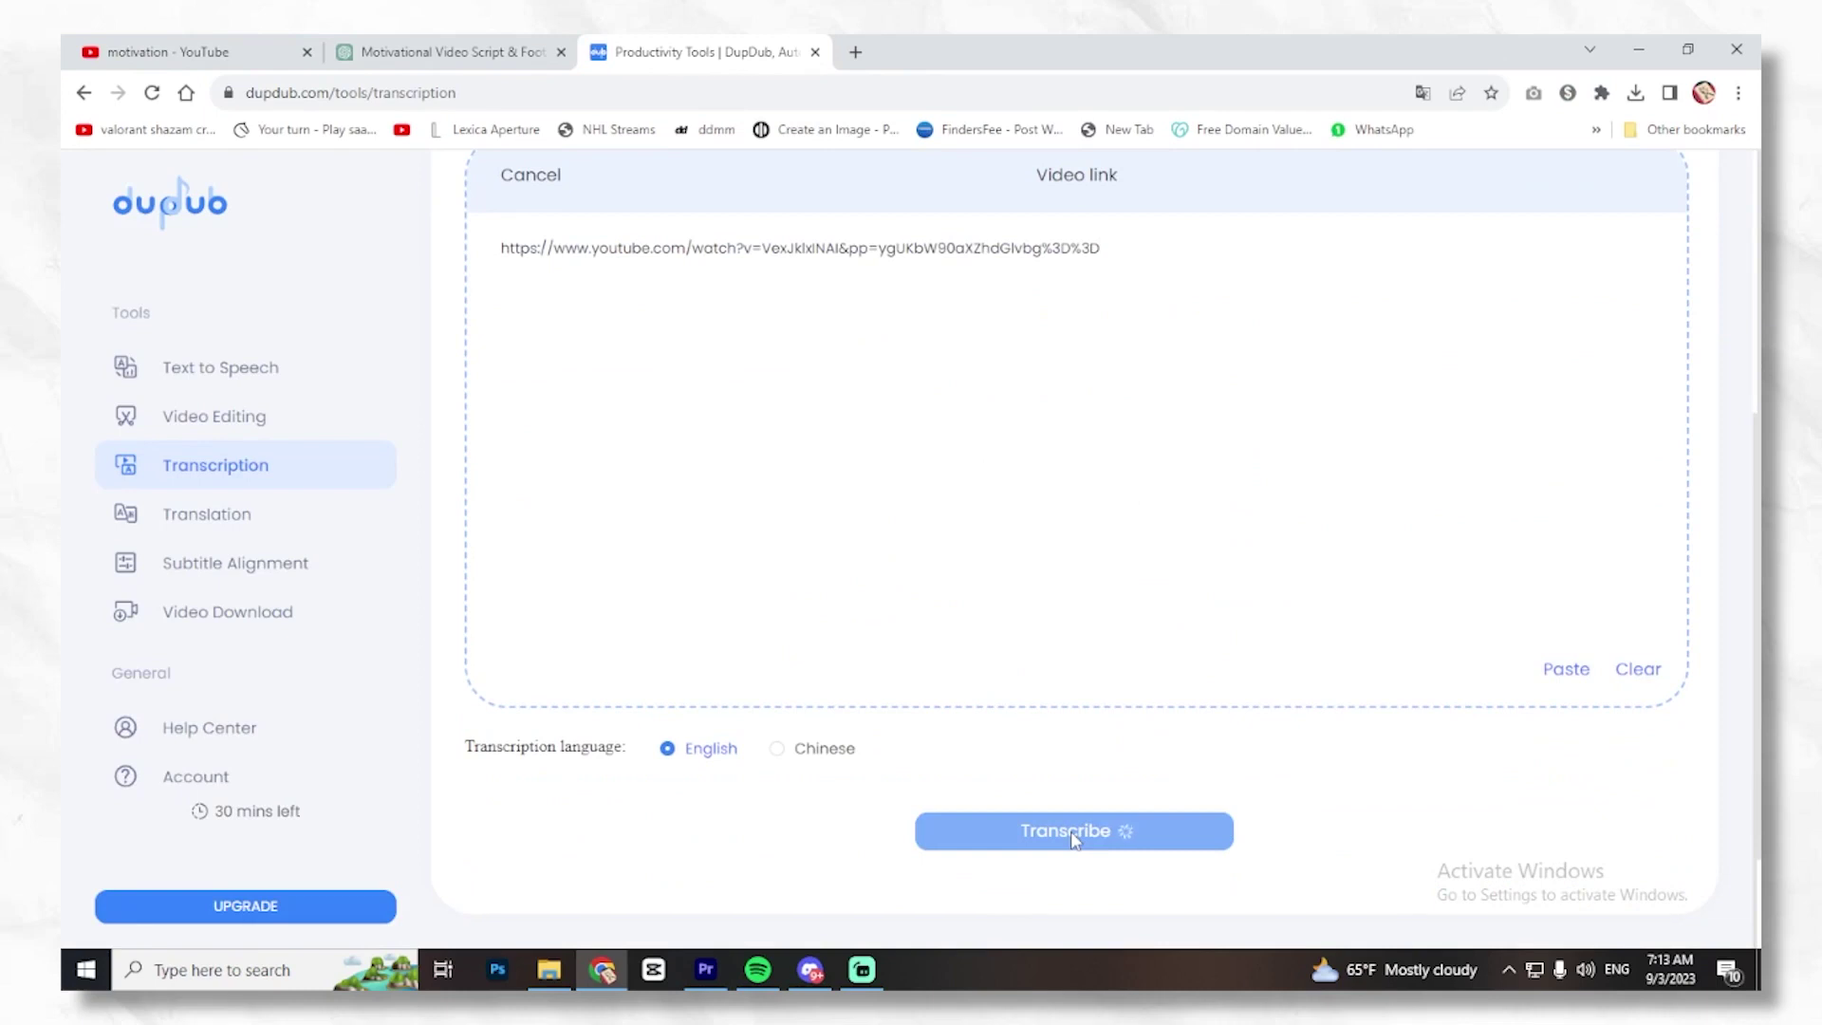
click(908, 648)
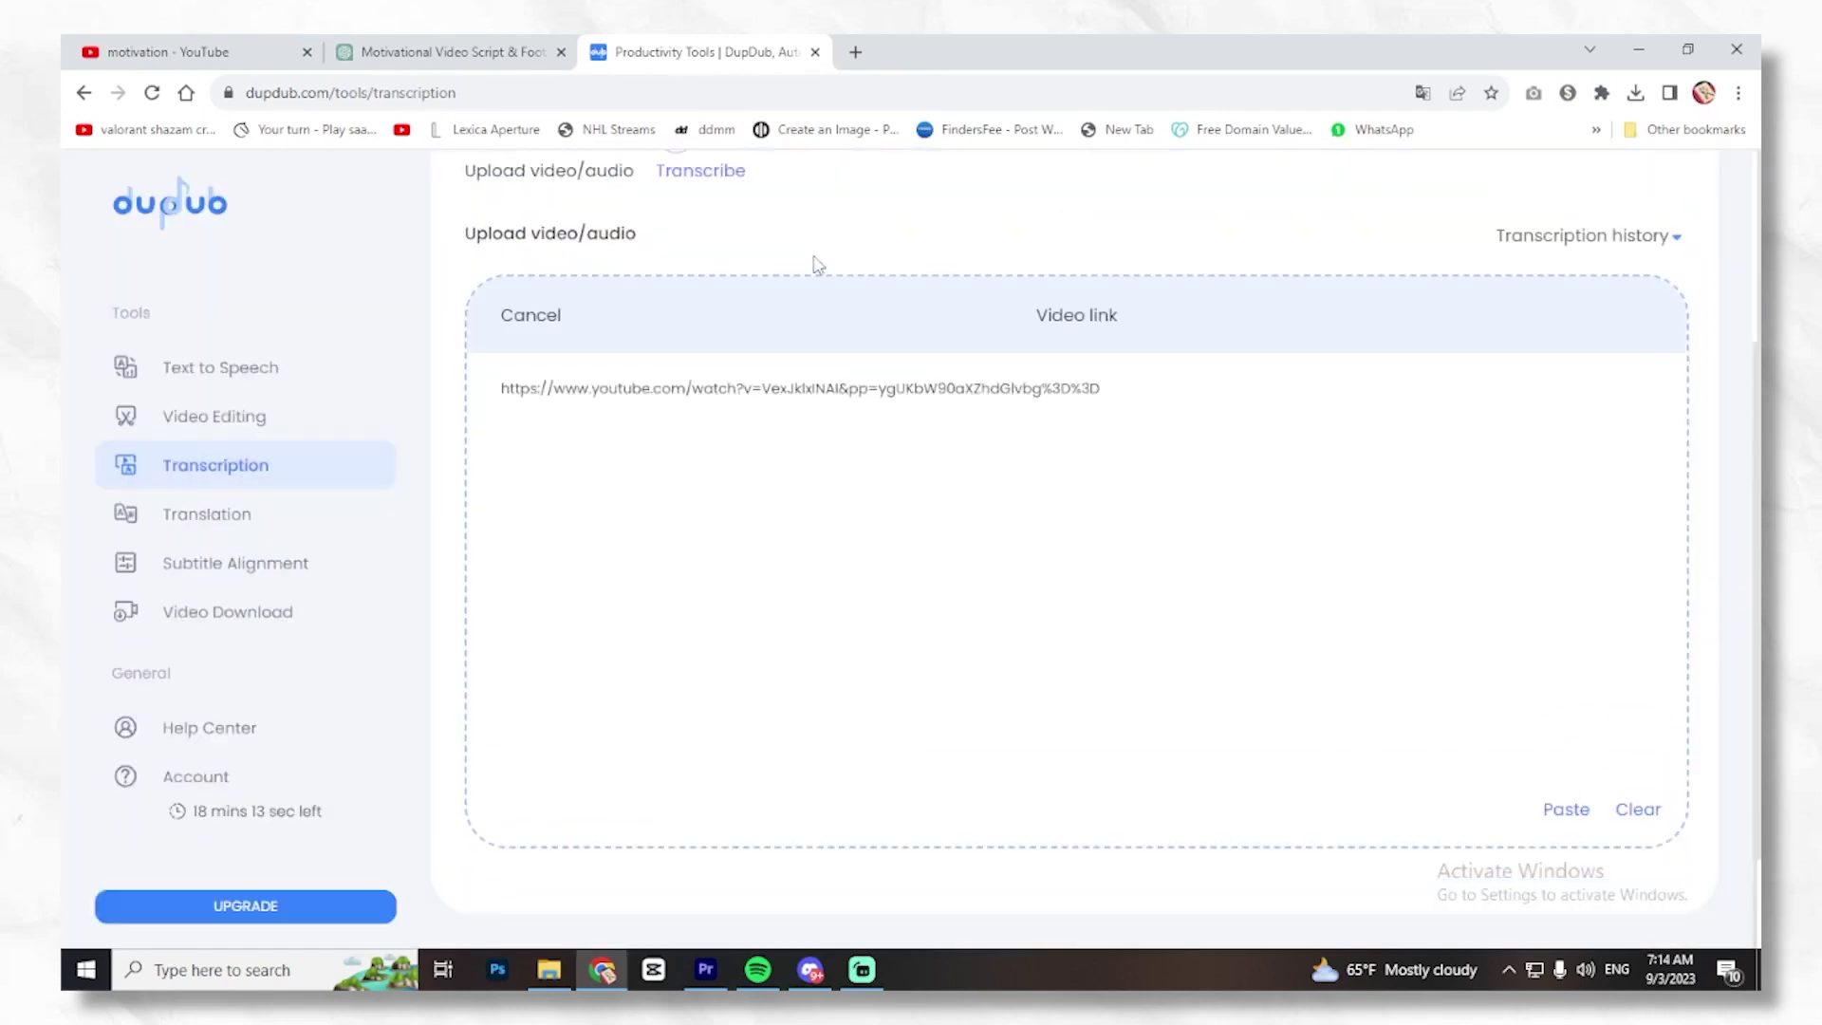
Select and copy the full 10,371-character transcript.
scroll(818, 264, down, 5)
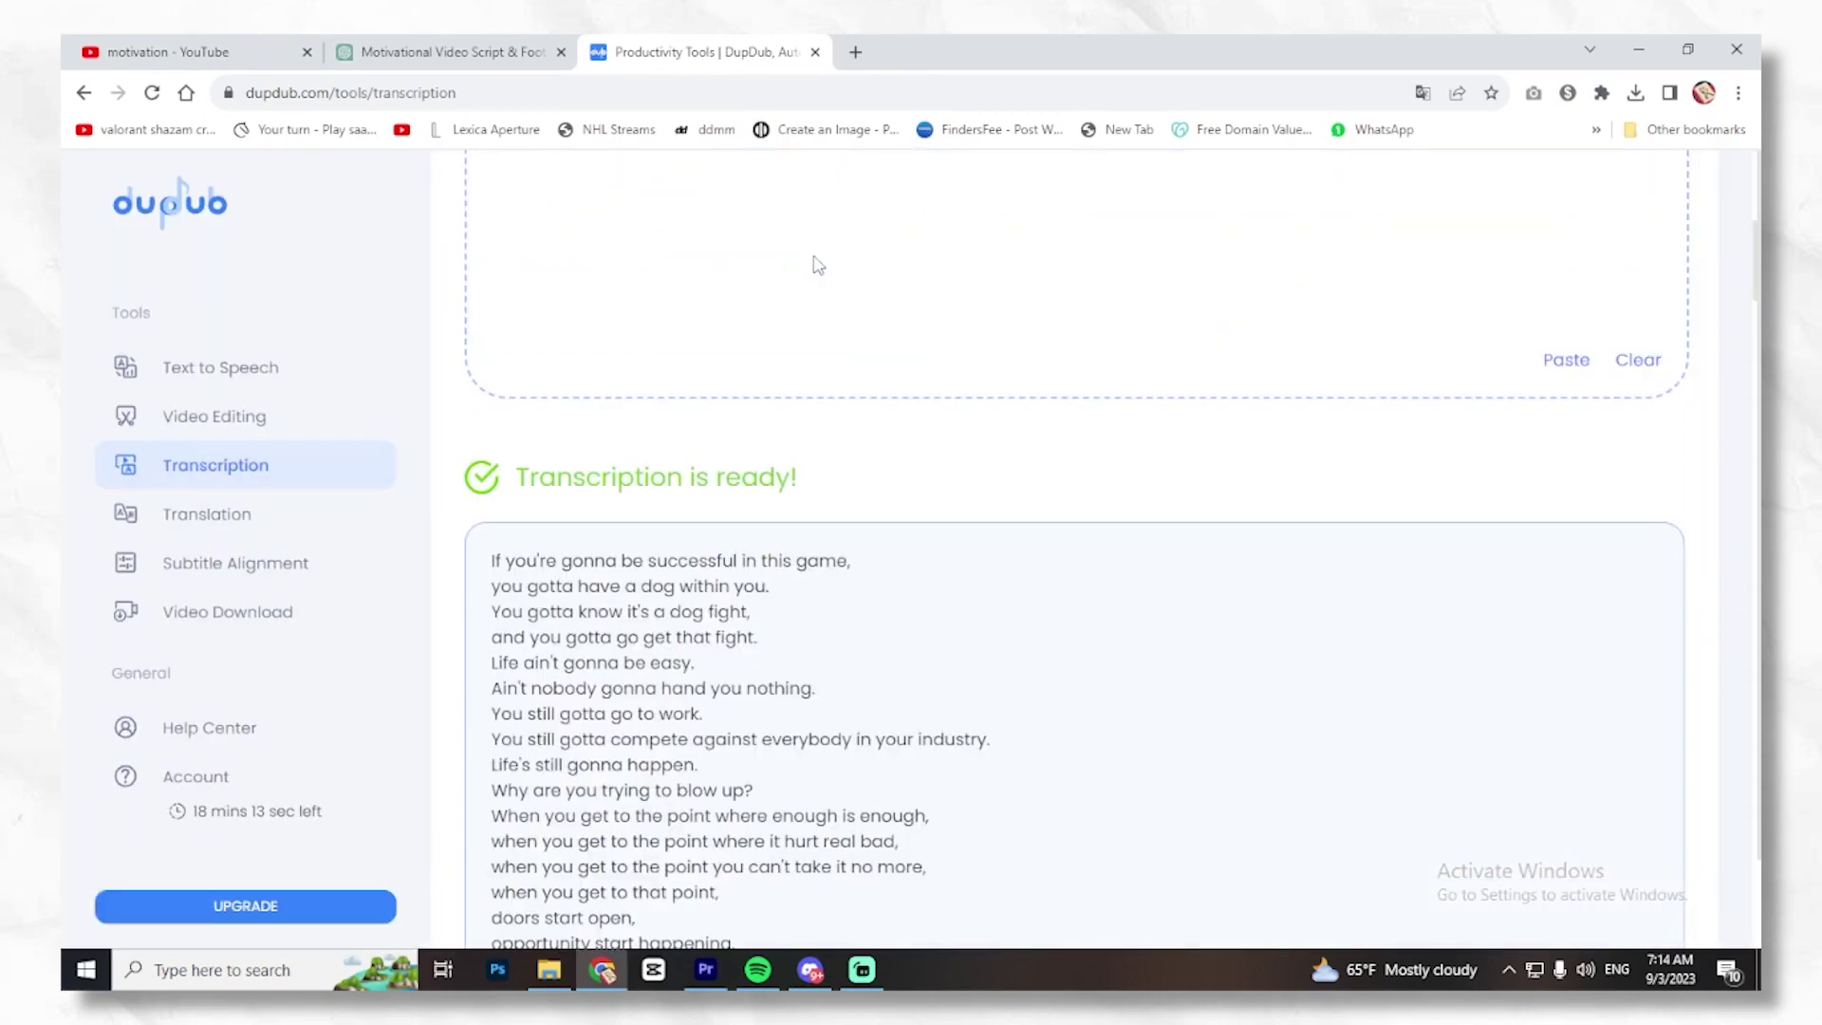
scroll(818, 265, down, 2)
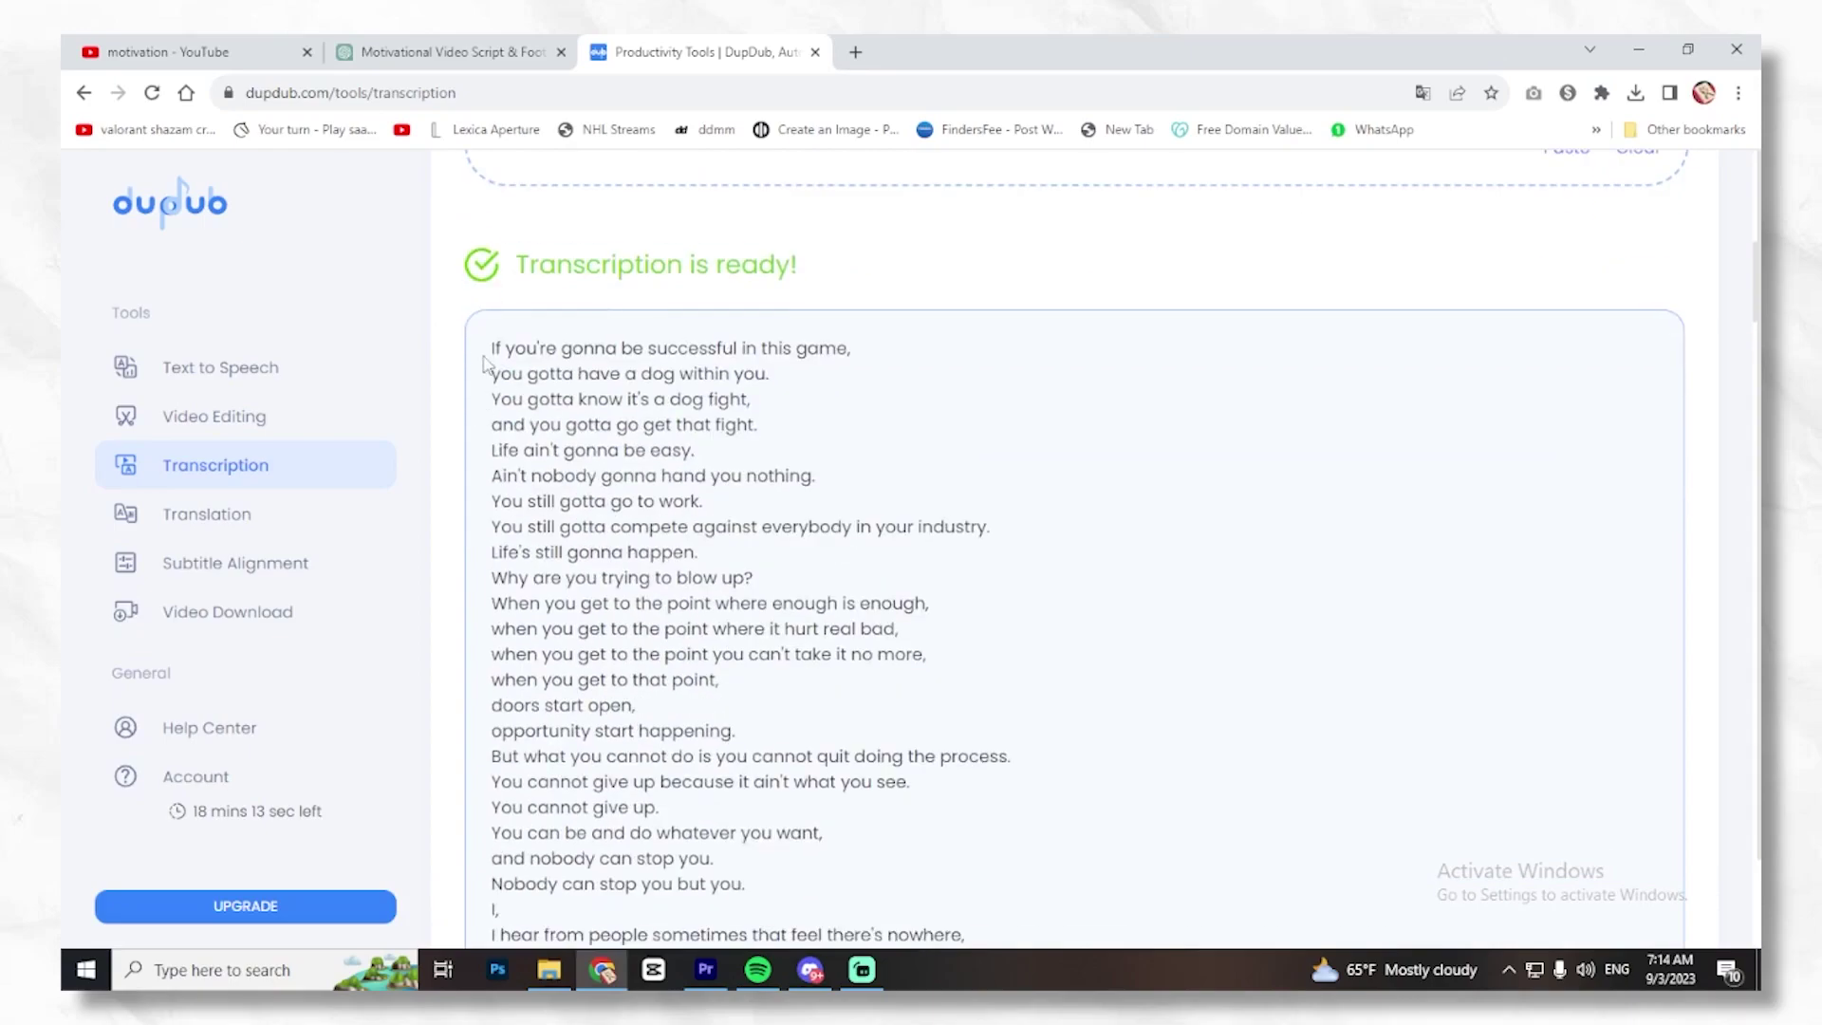
drag(532, 354, 845, 465)
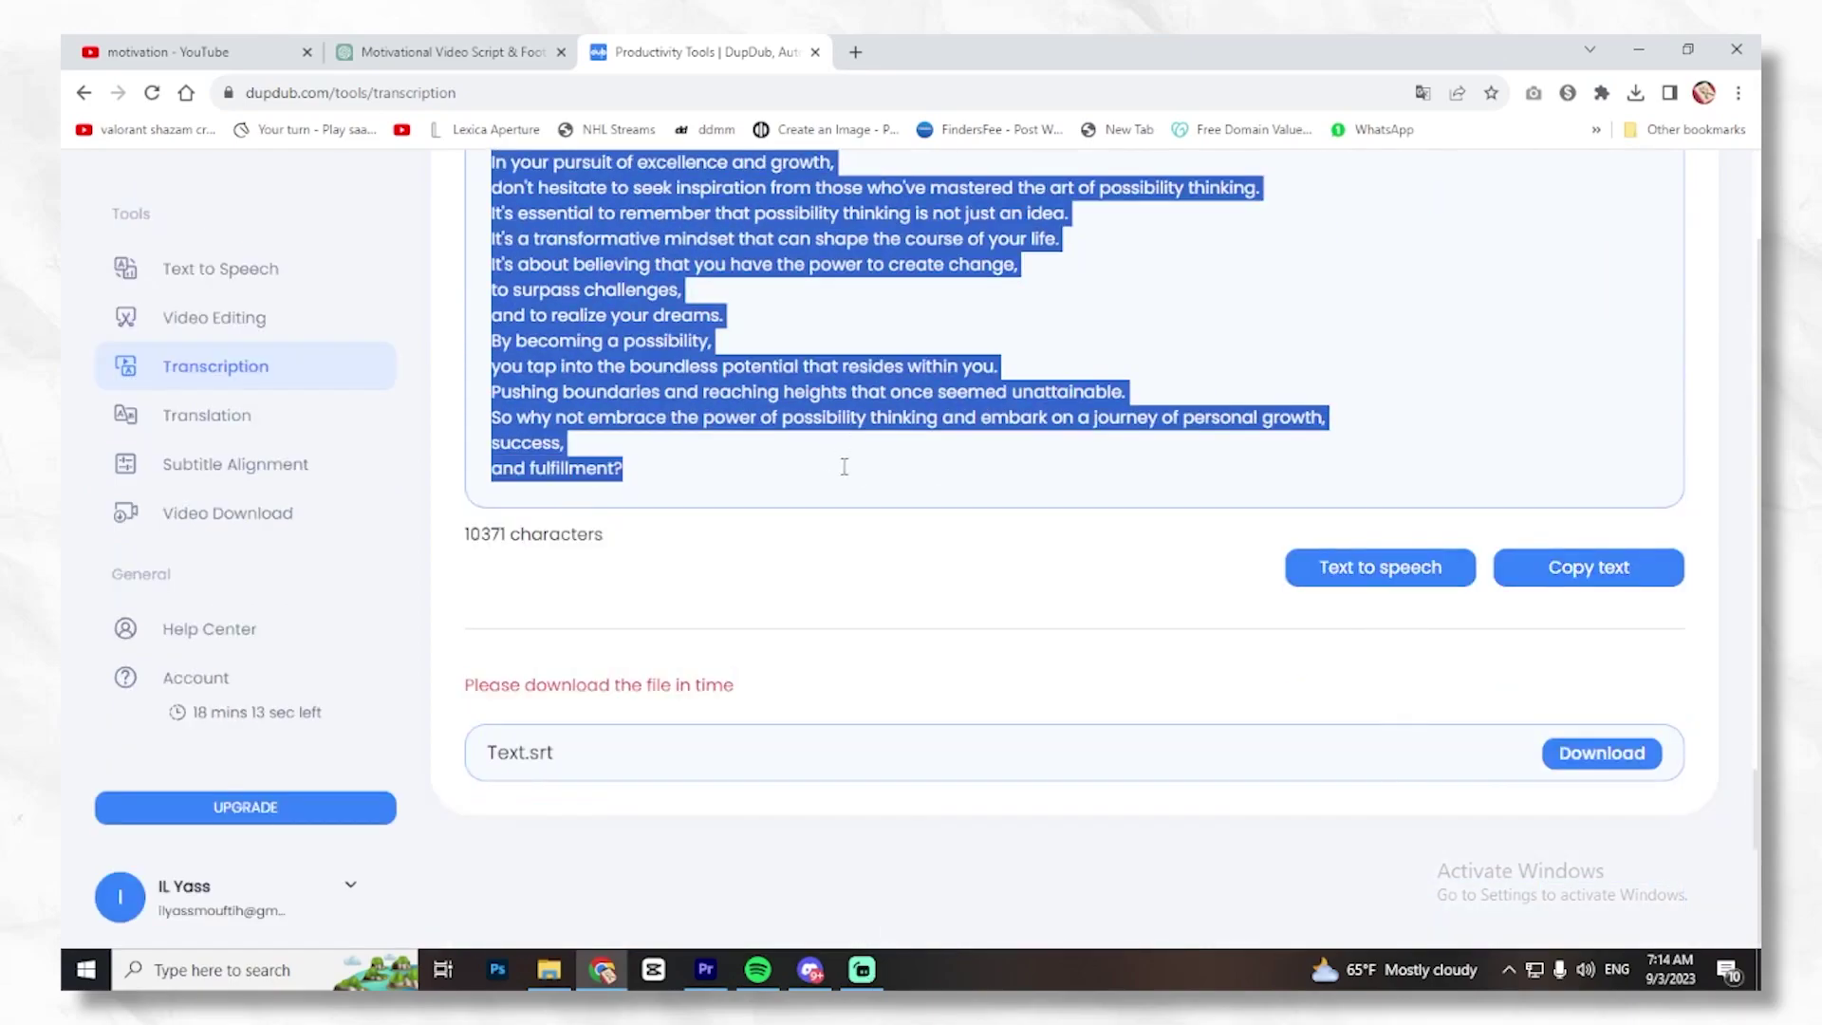
right_click(843, 418)
click(882, 429)
scroll(783, 371, up, 15)
scroll(783, 494, up, 10)
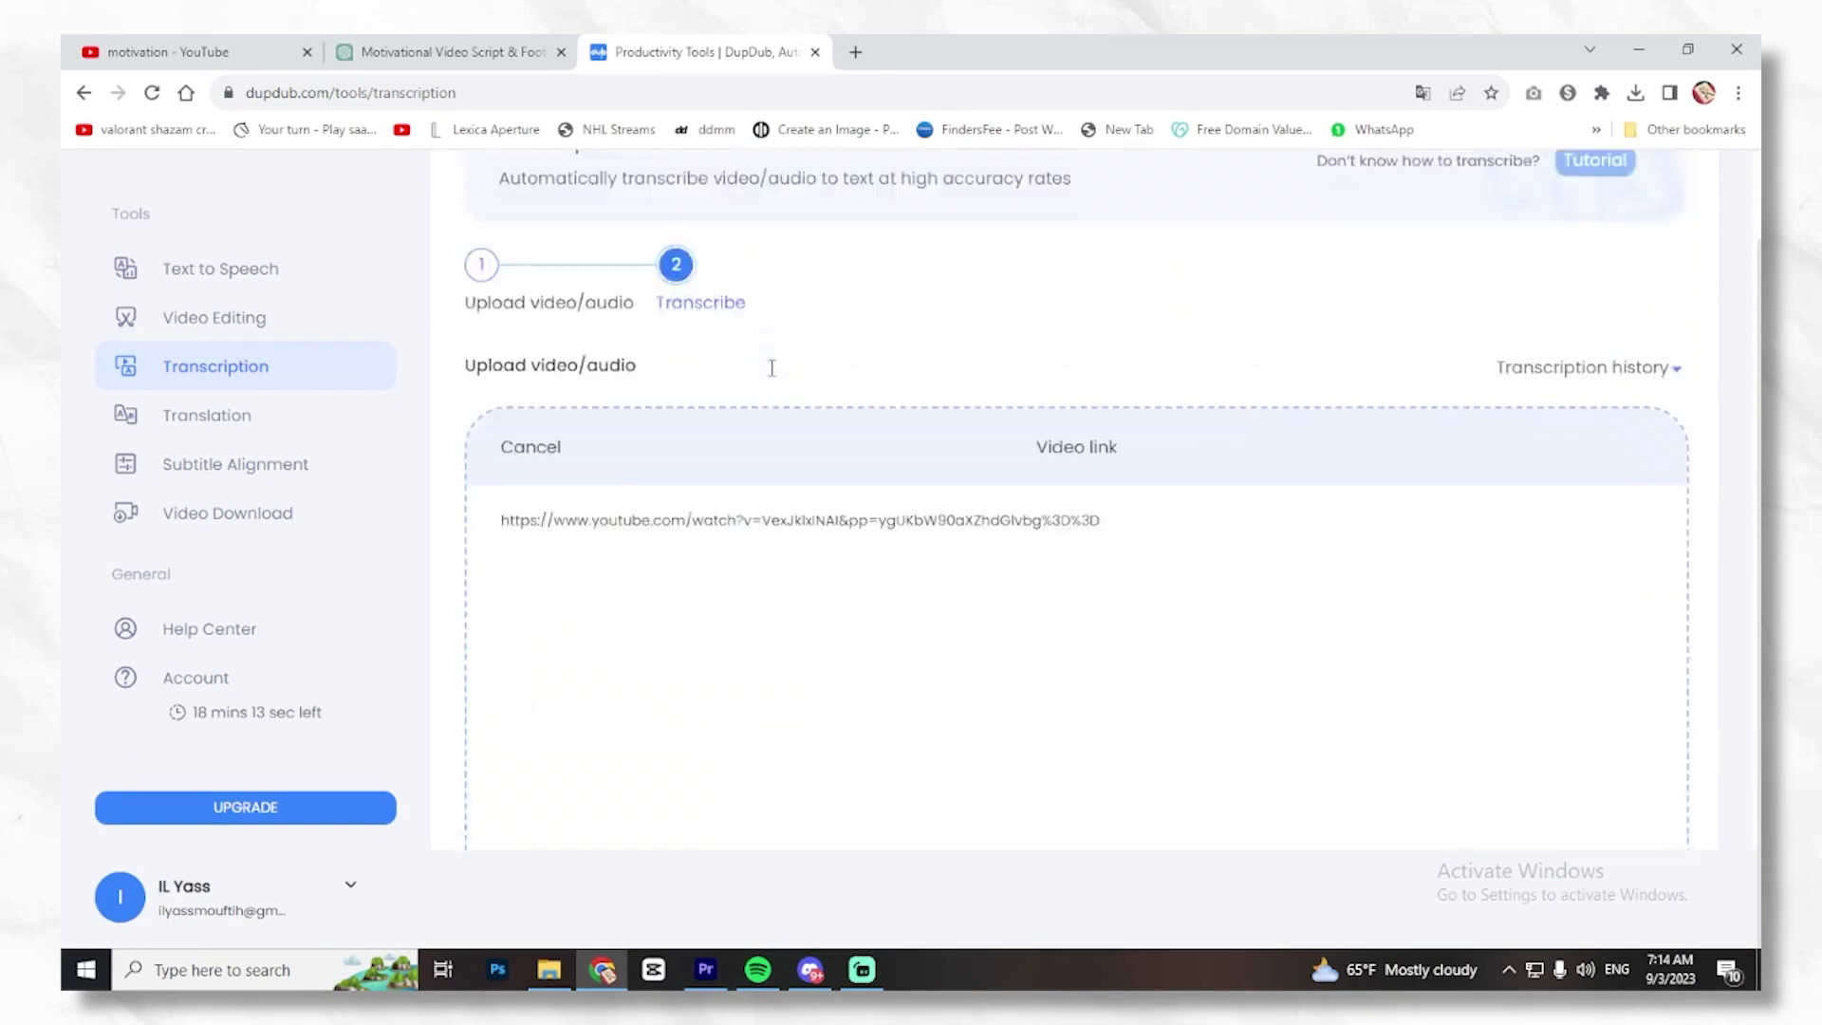
scroll(783, 494, down, 10)
click(418, 51)
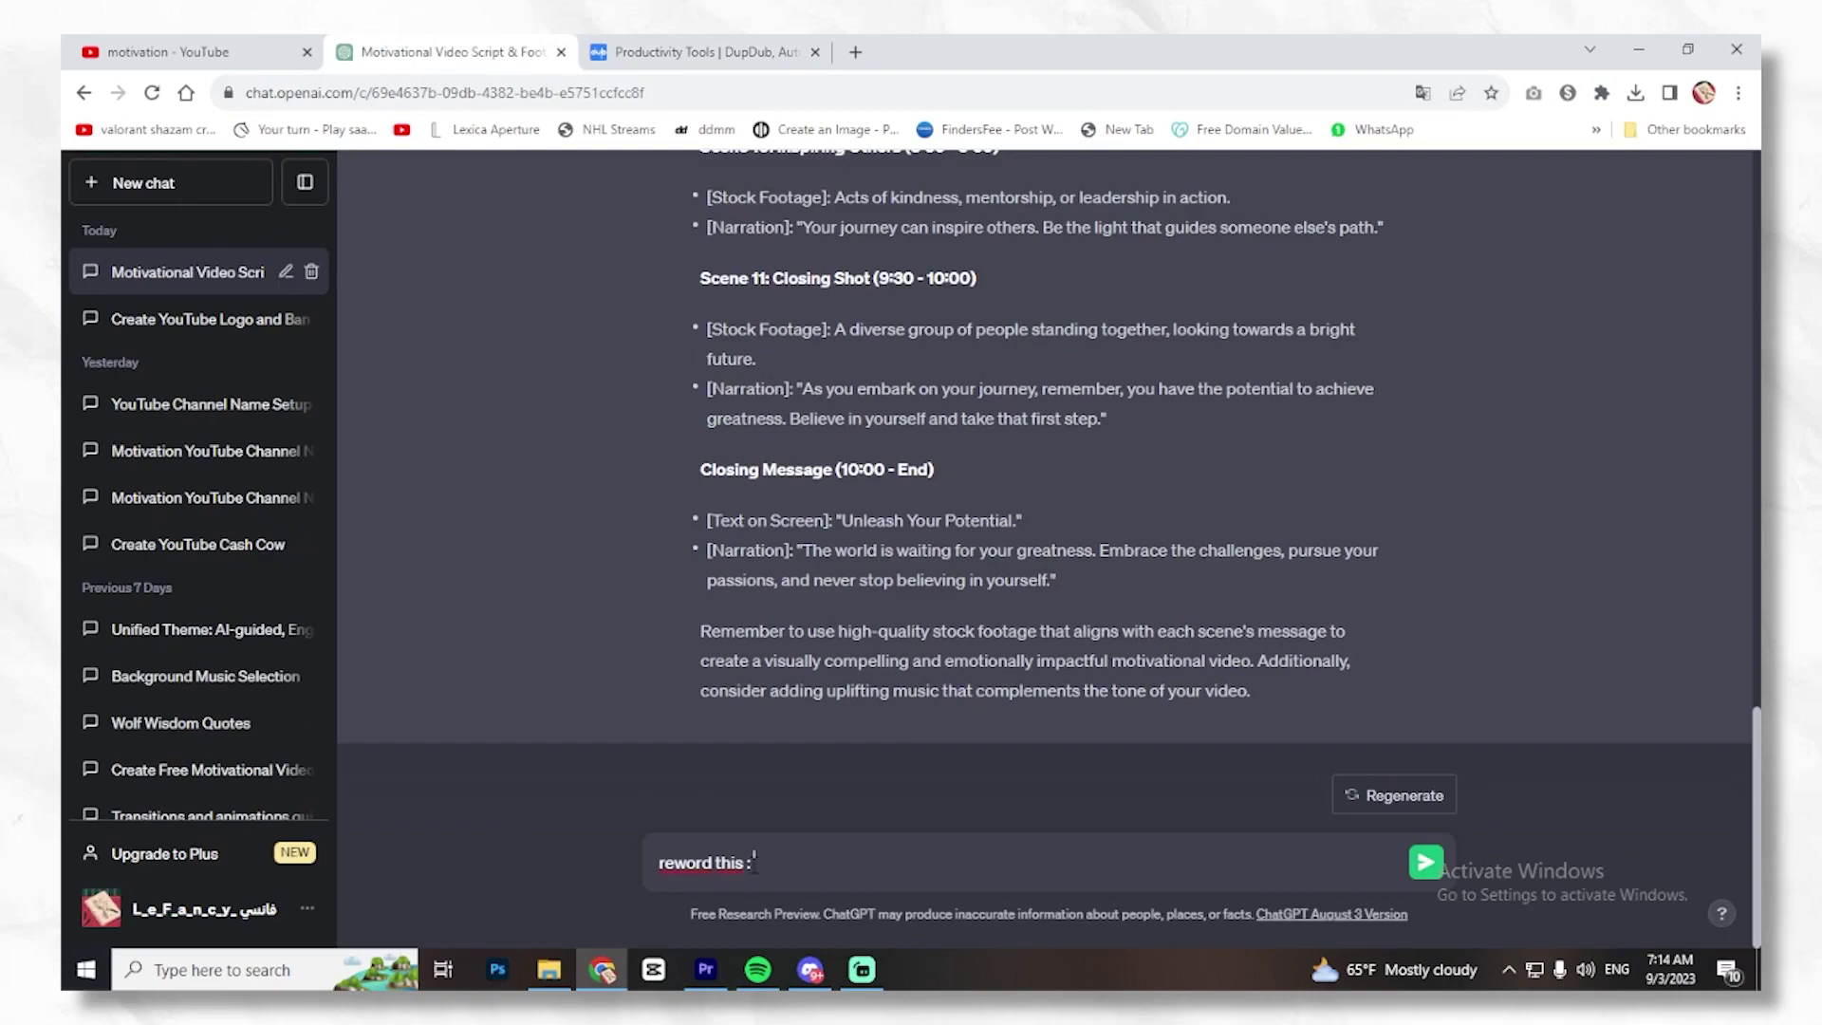
Have ChatGPT reword the transcript, then paste its first reply paragraph into ElevenLabs.
key(ctrl+v)
key(Return)
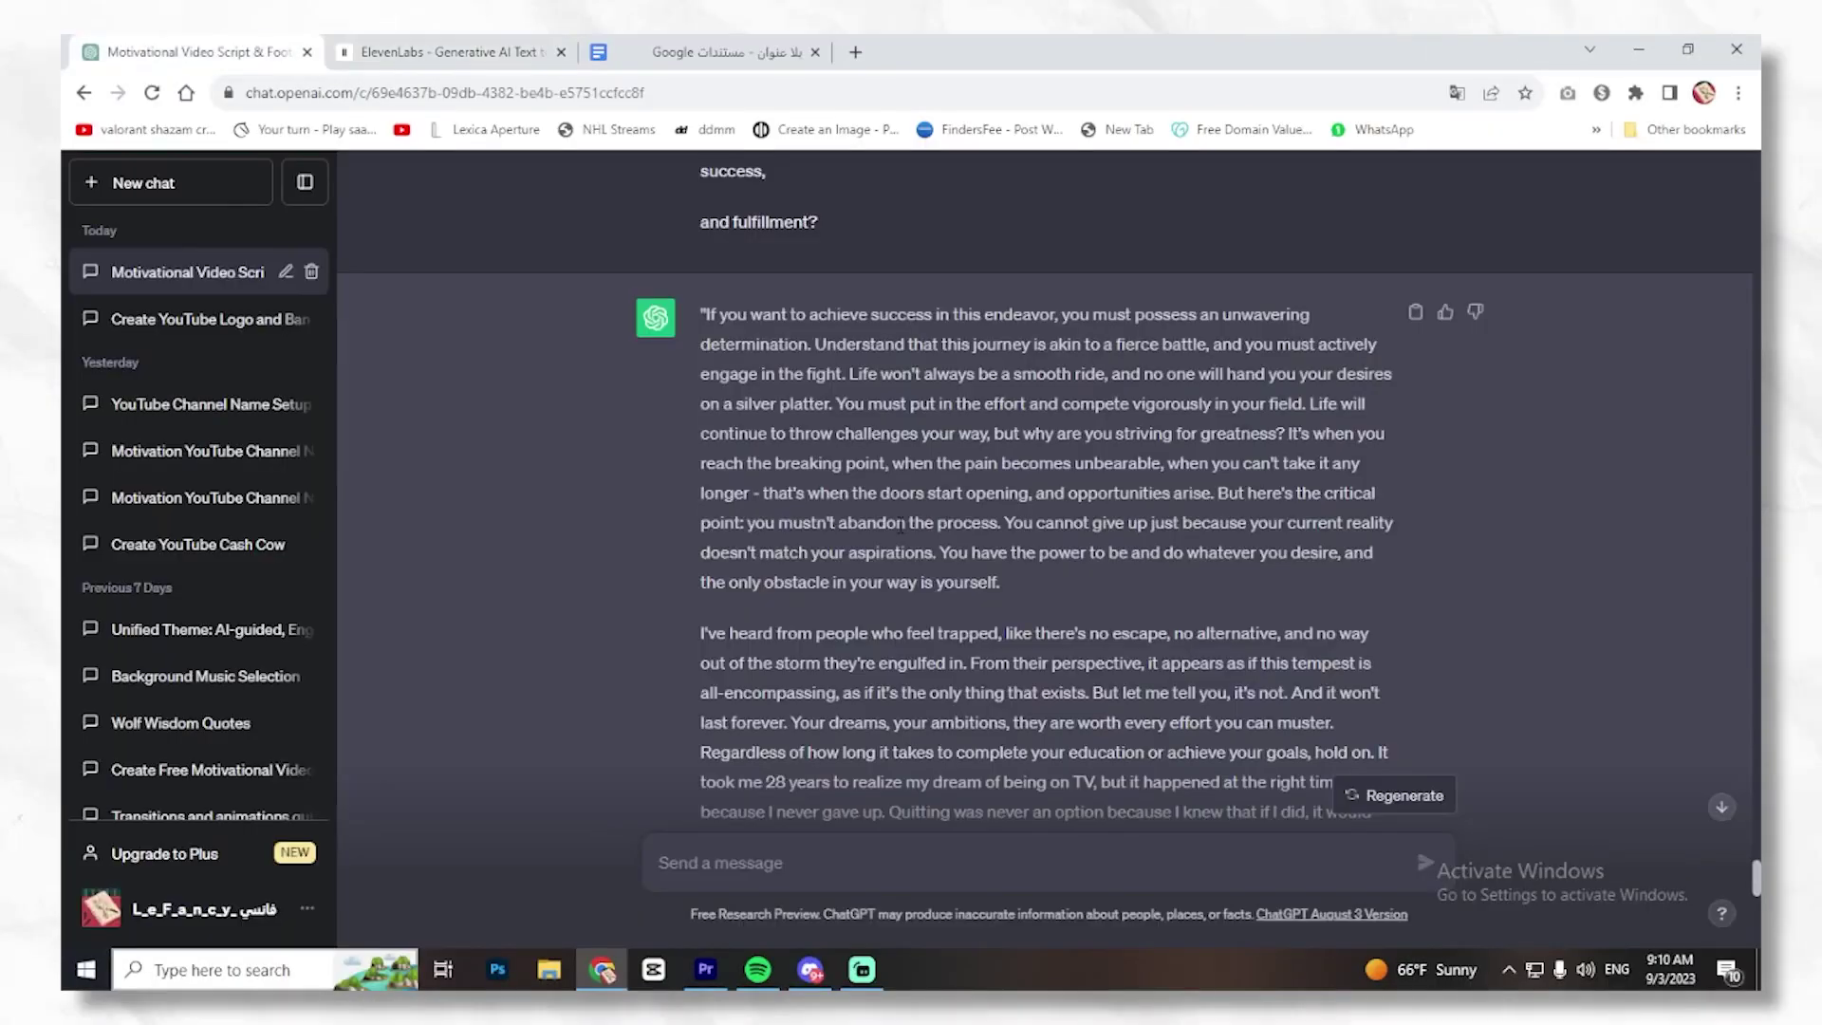
drag(705, 308, 991, 583)
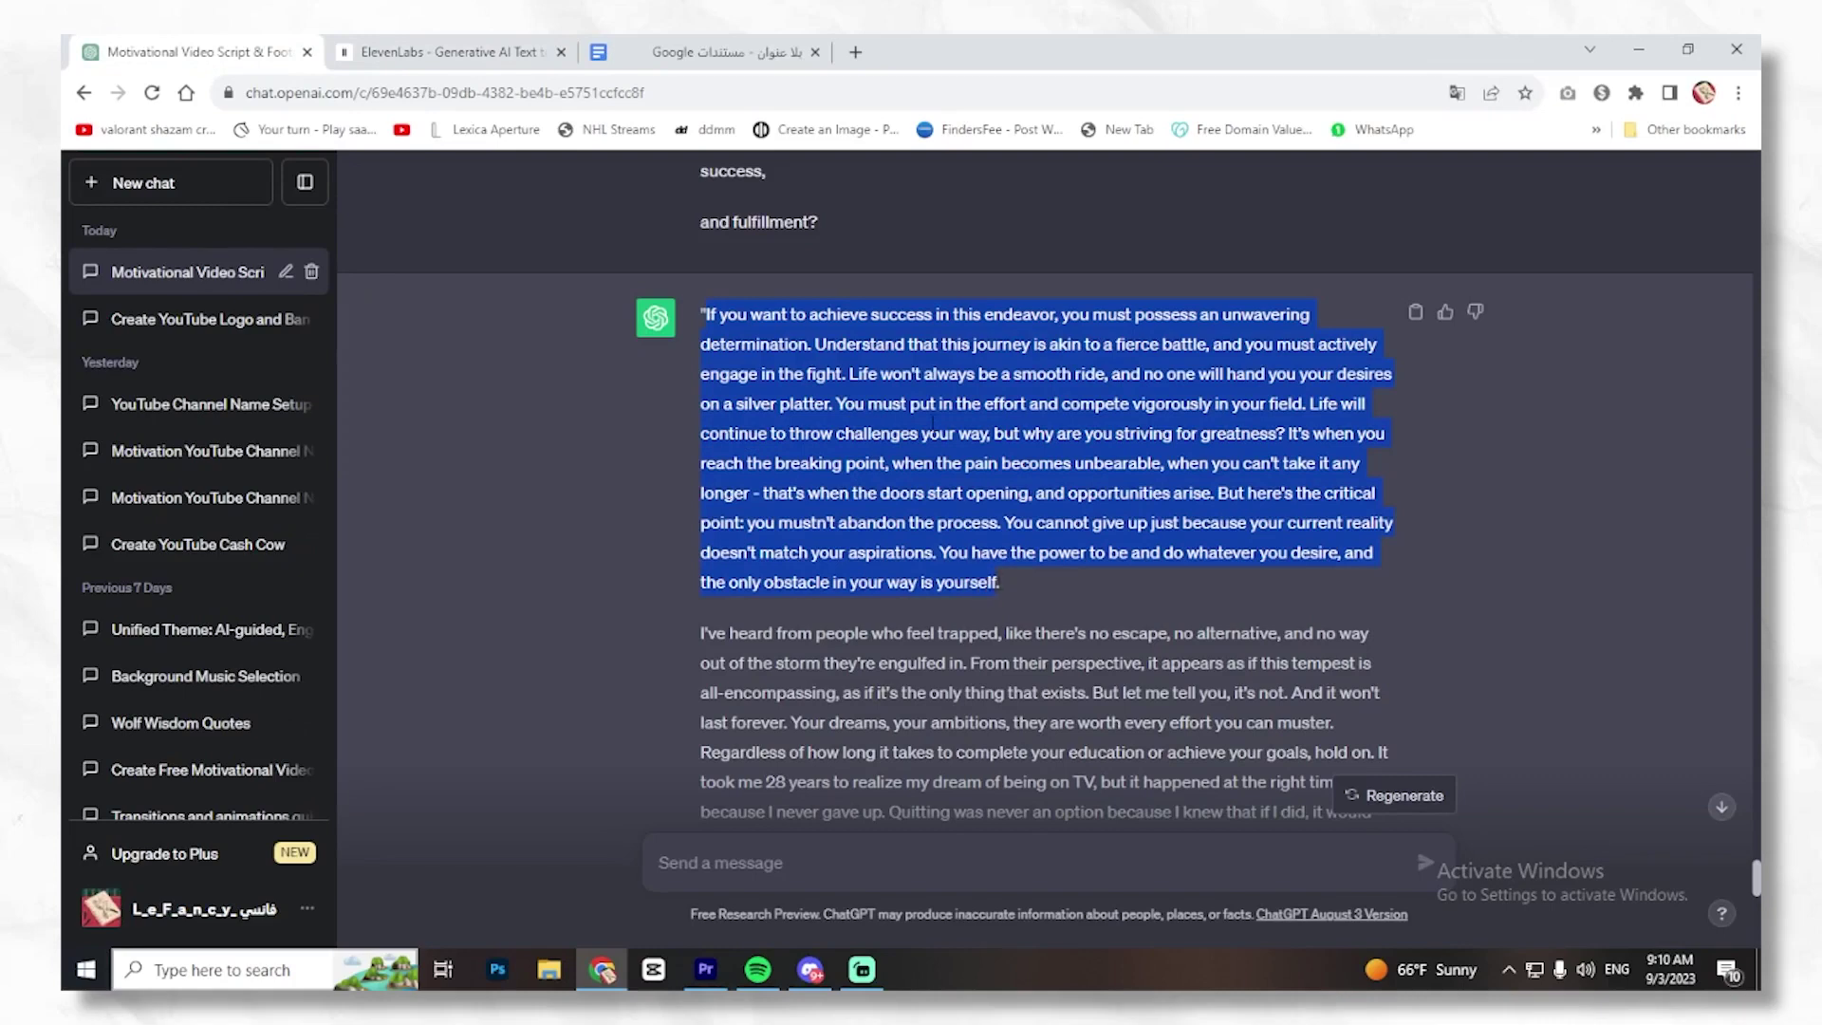
click(484, 51)
click(714, 491)
key(ctrl+v)
Switch the ElevenLabs voice from Alex to Adam and generate the speech.
scroll(393, 465, up, 1)
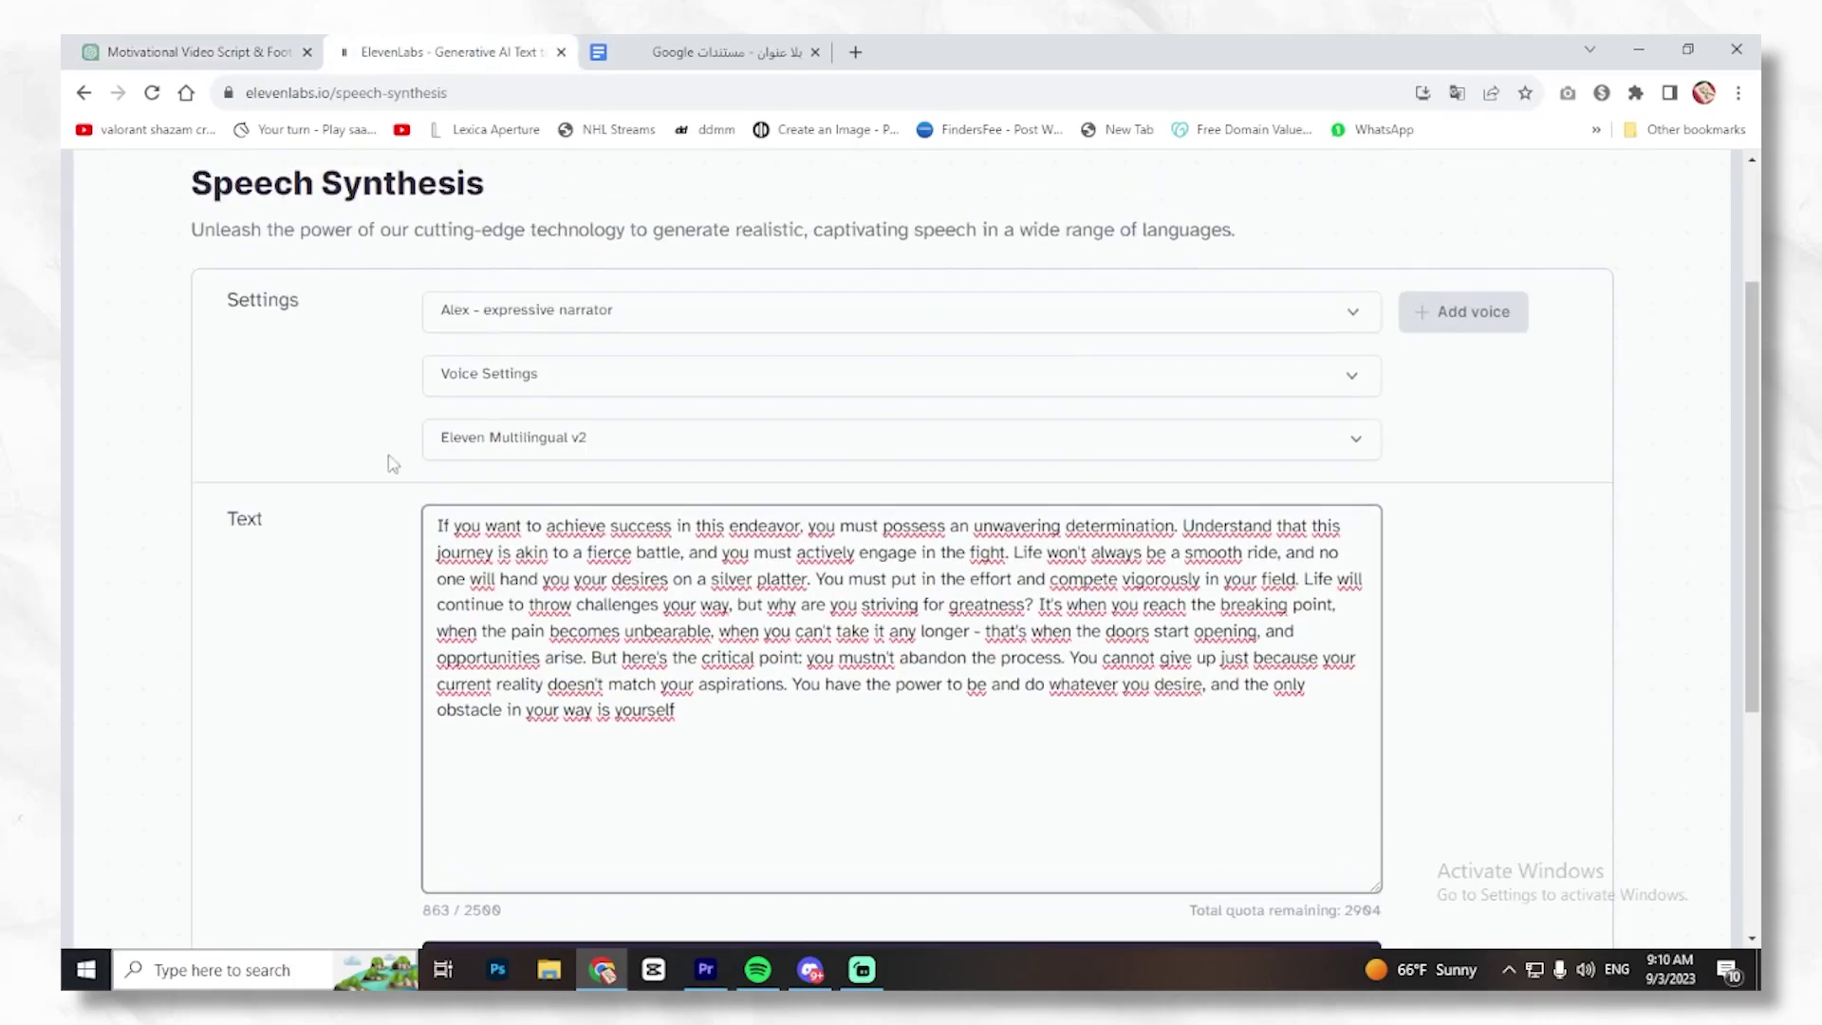
click(528, 306)
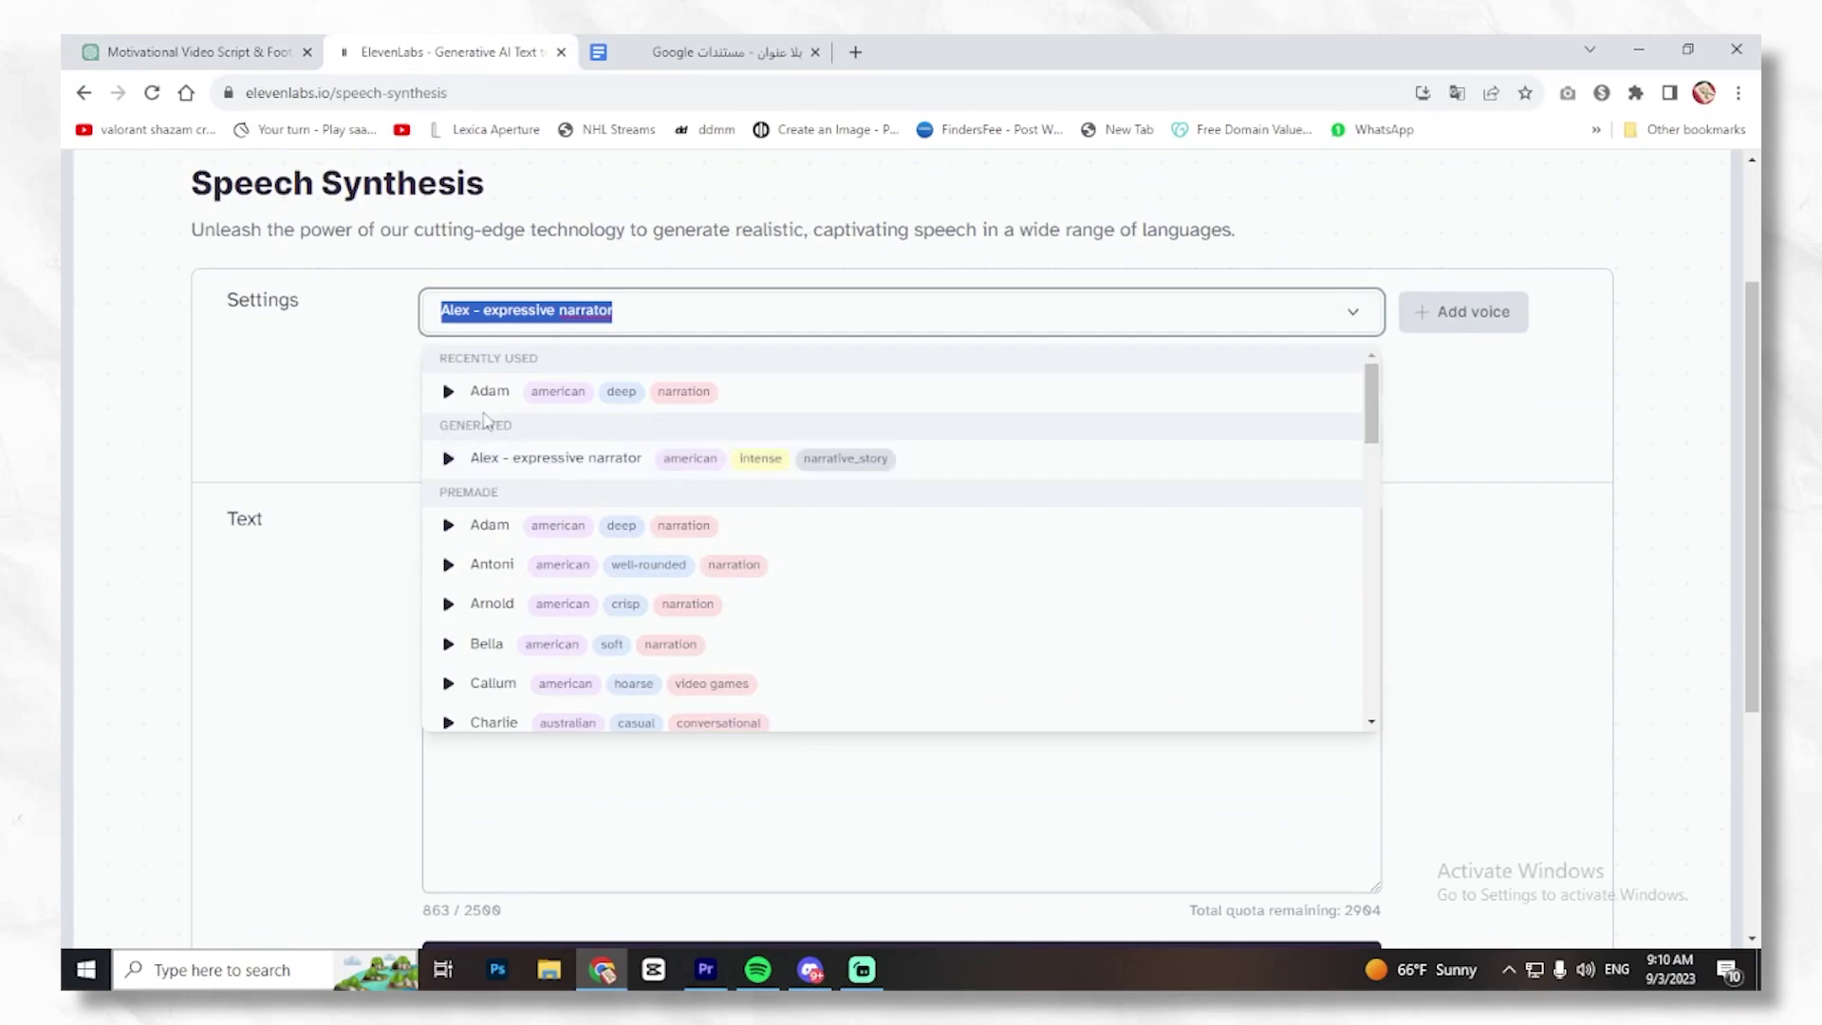
click(494, 399)
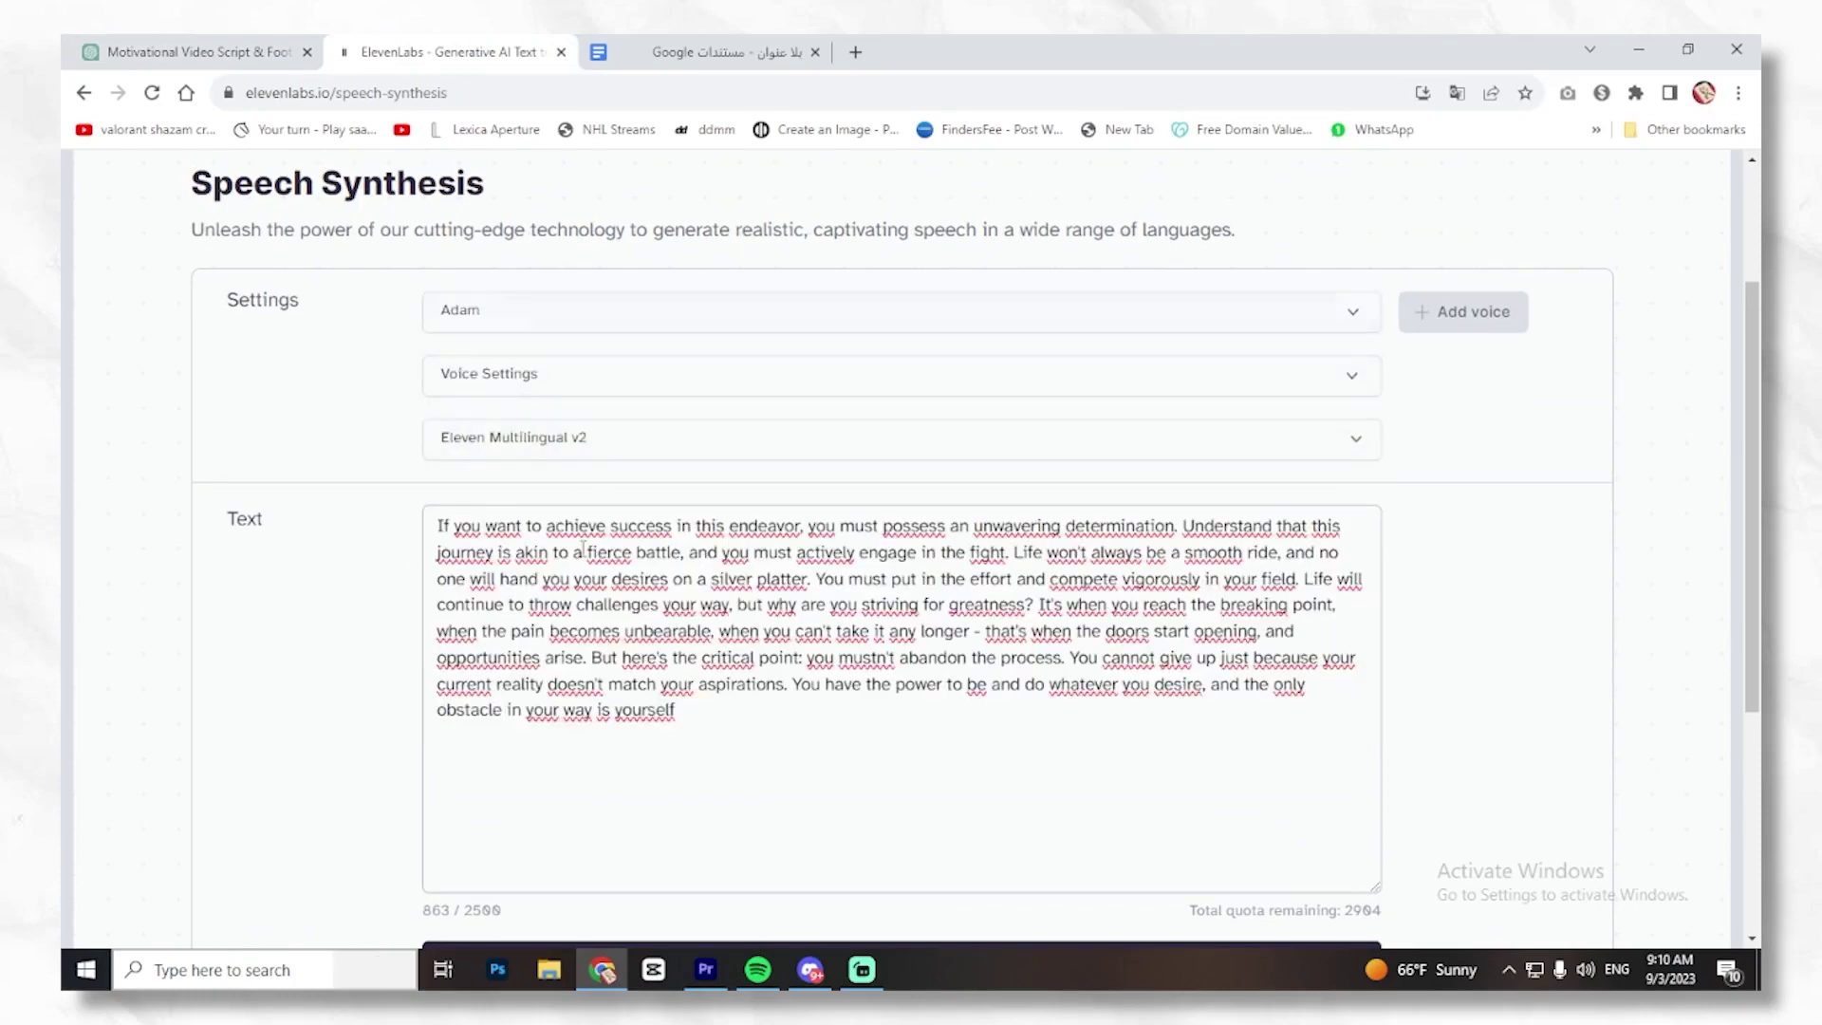
scroll(644, 619, down, 1)
scroll(644, 619, down, 1)
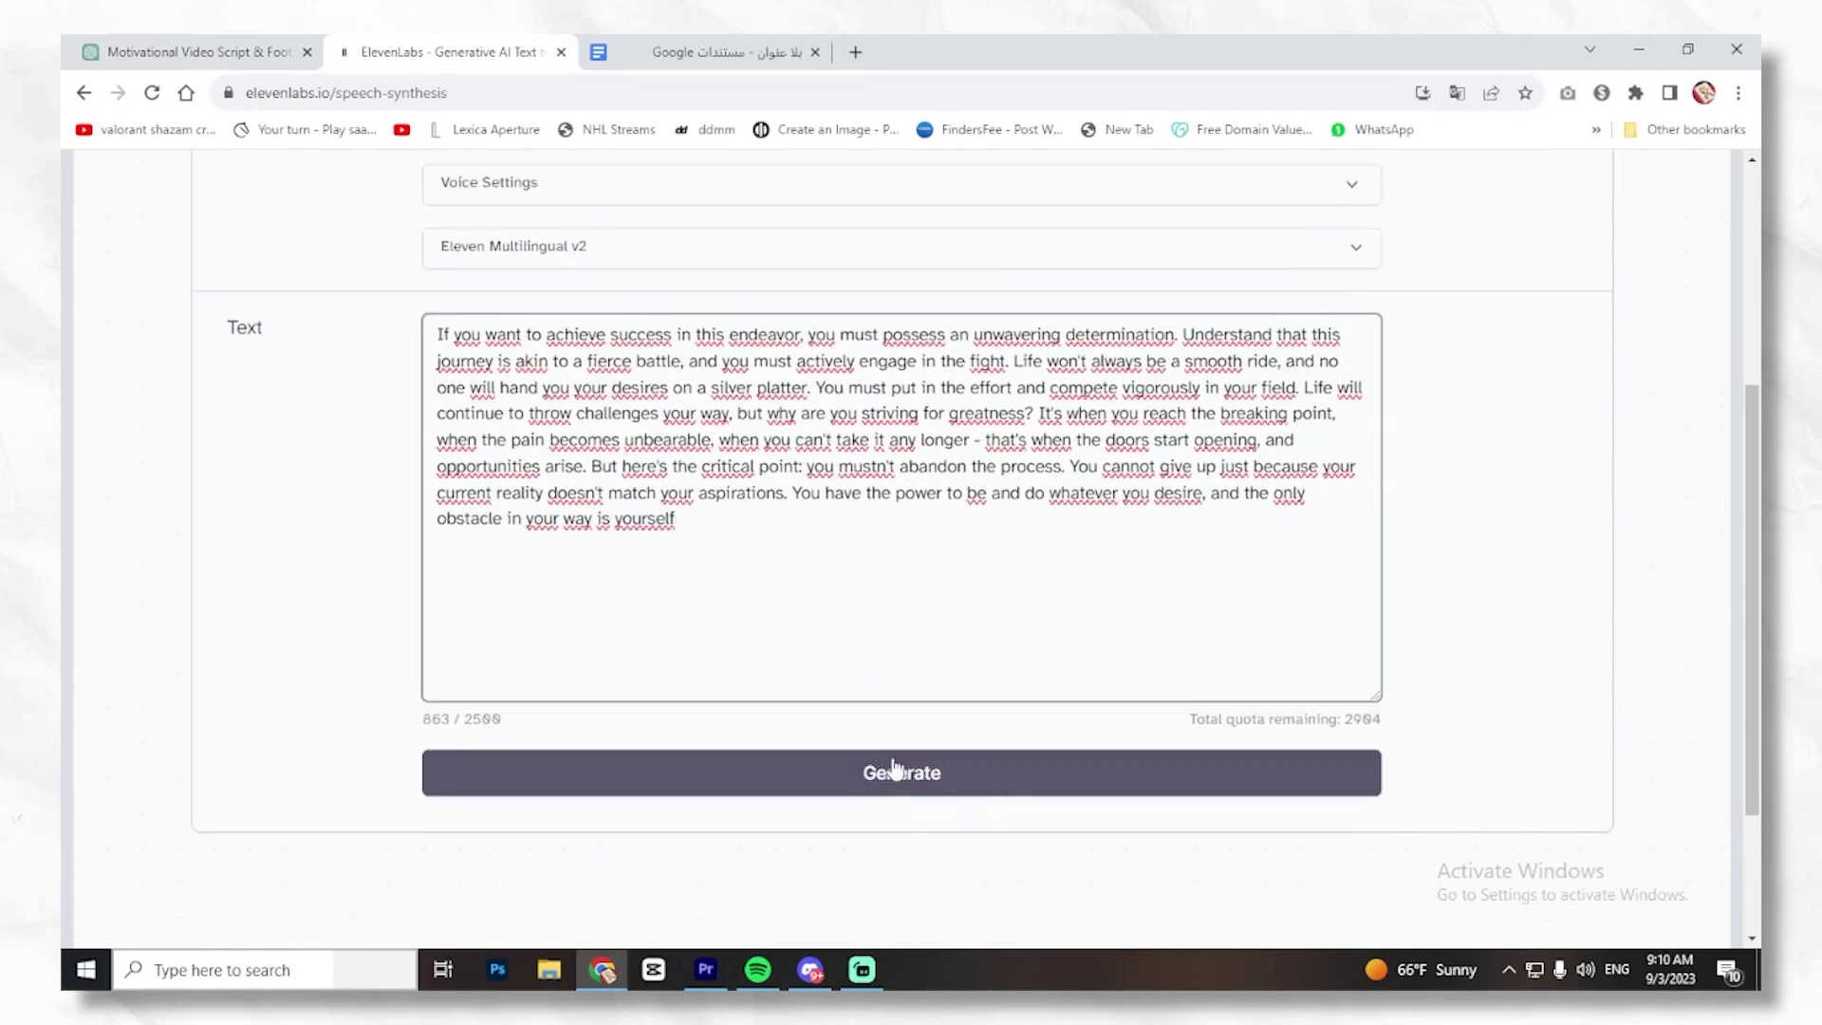
click(896, 766)
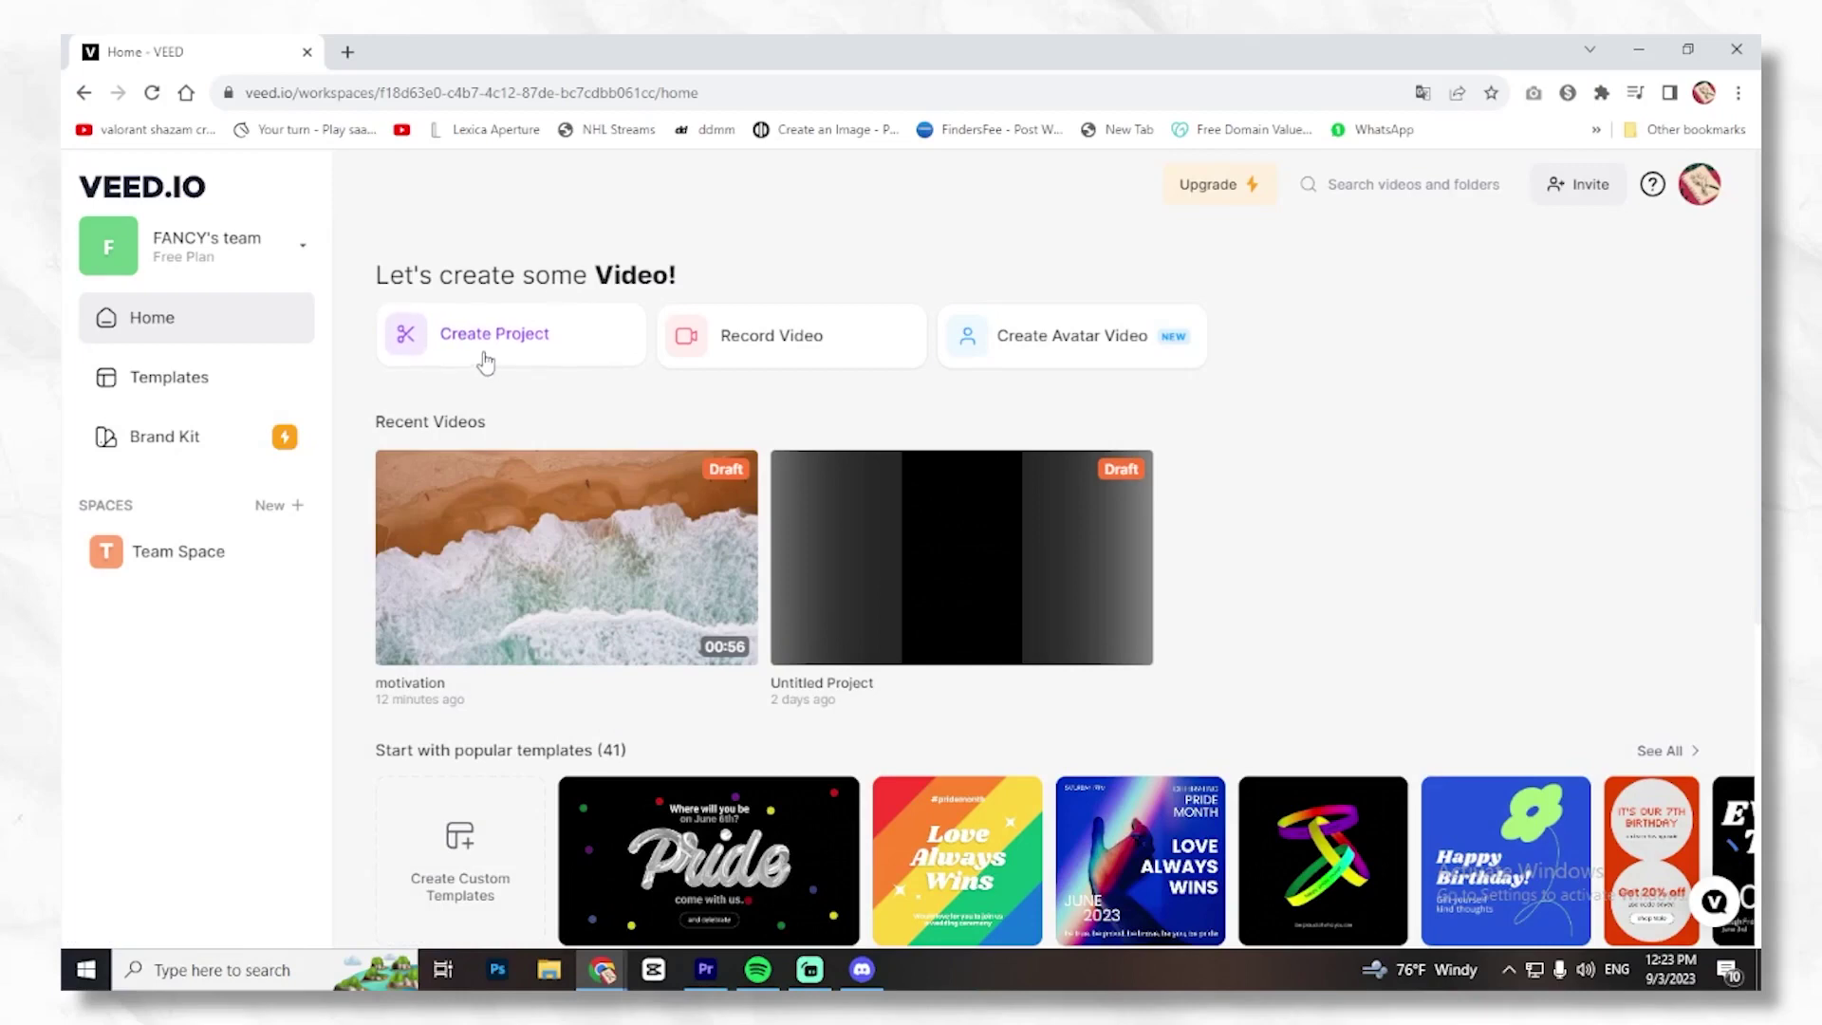
Create the motivation project, pause the motivation.mp3 track and rewind it to 0.
click(486, 362)
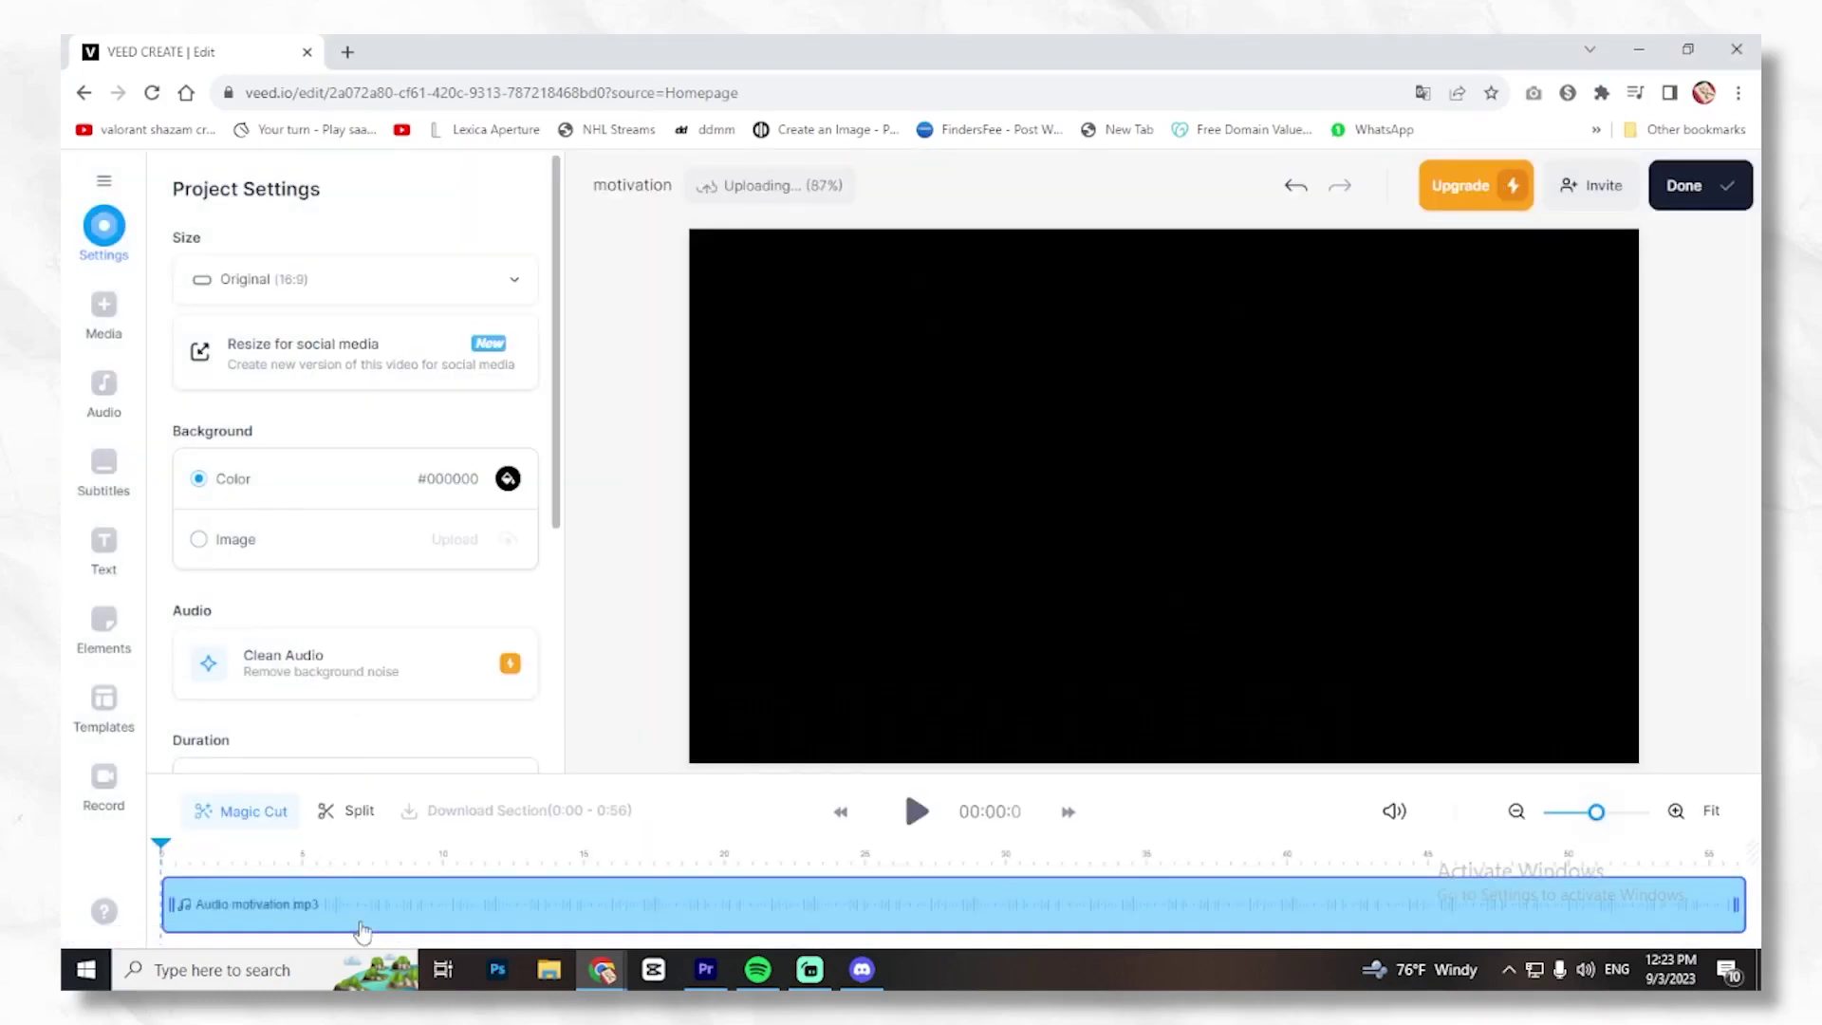
click(919, 818)
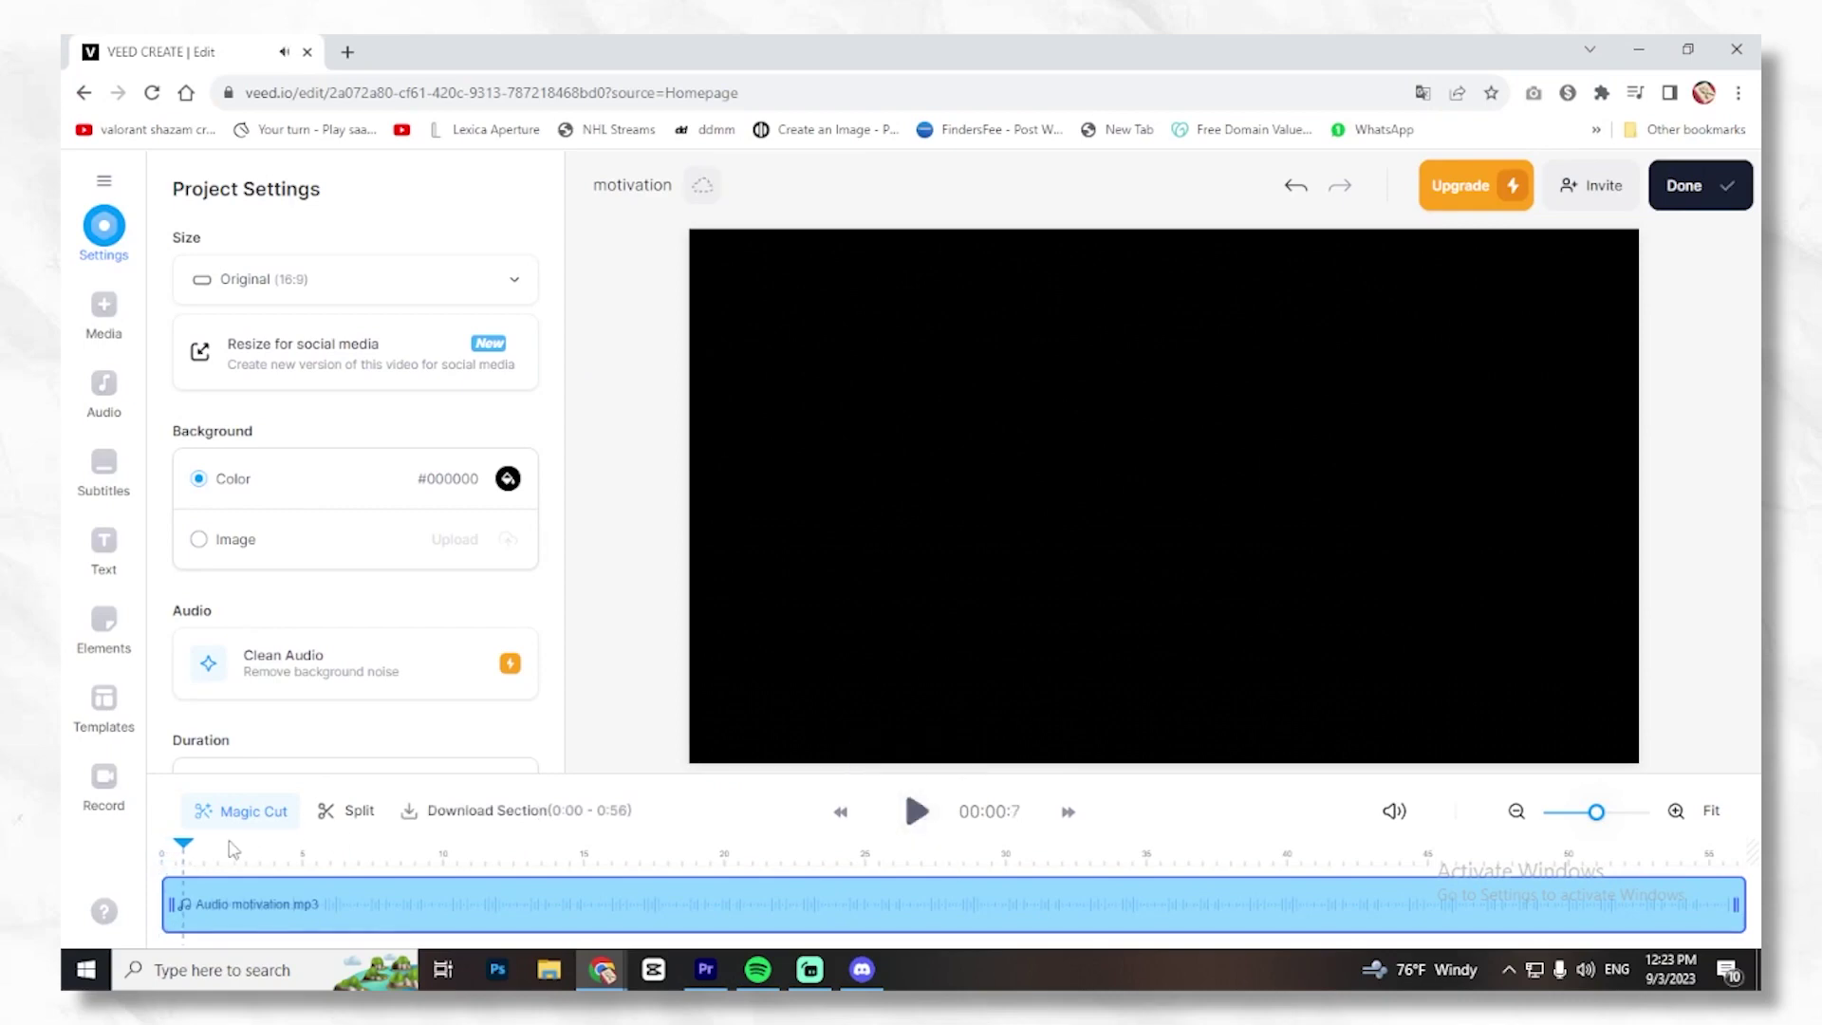
drag(202, 846, 64, 841)
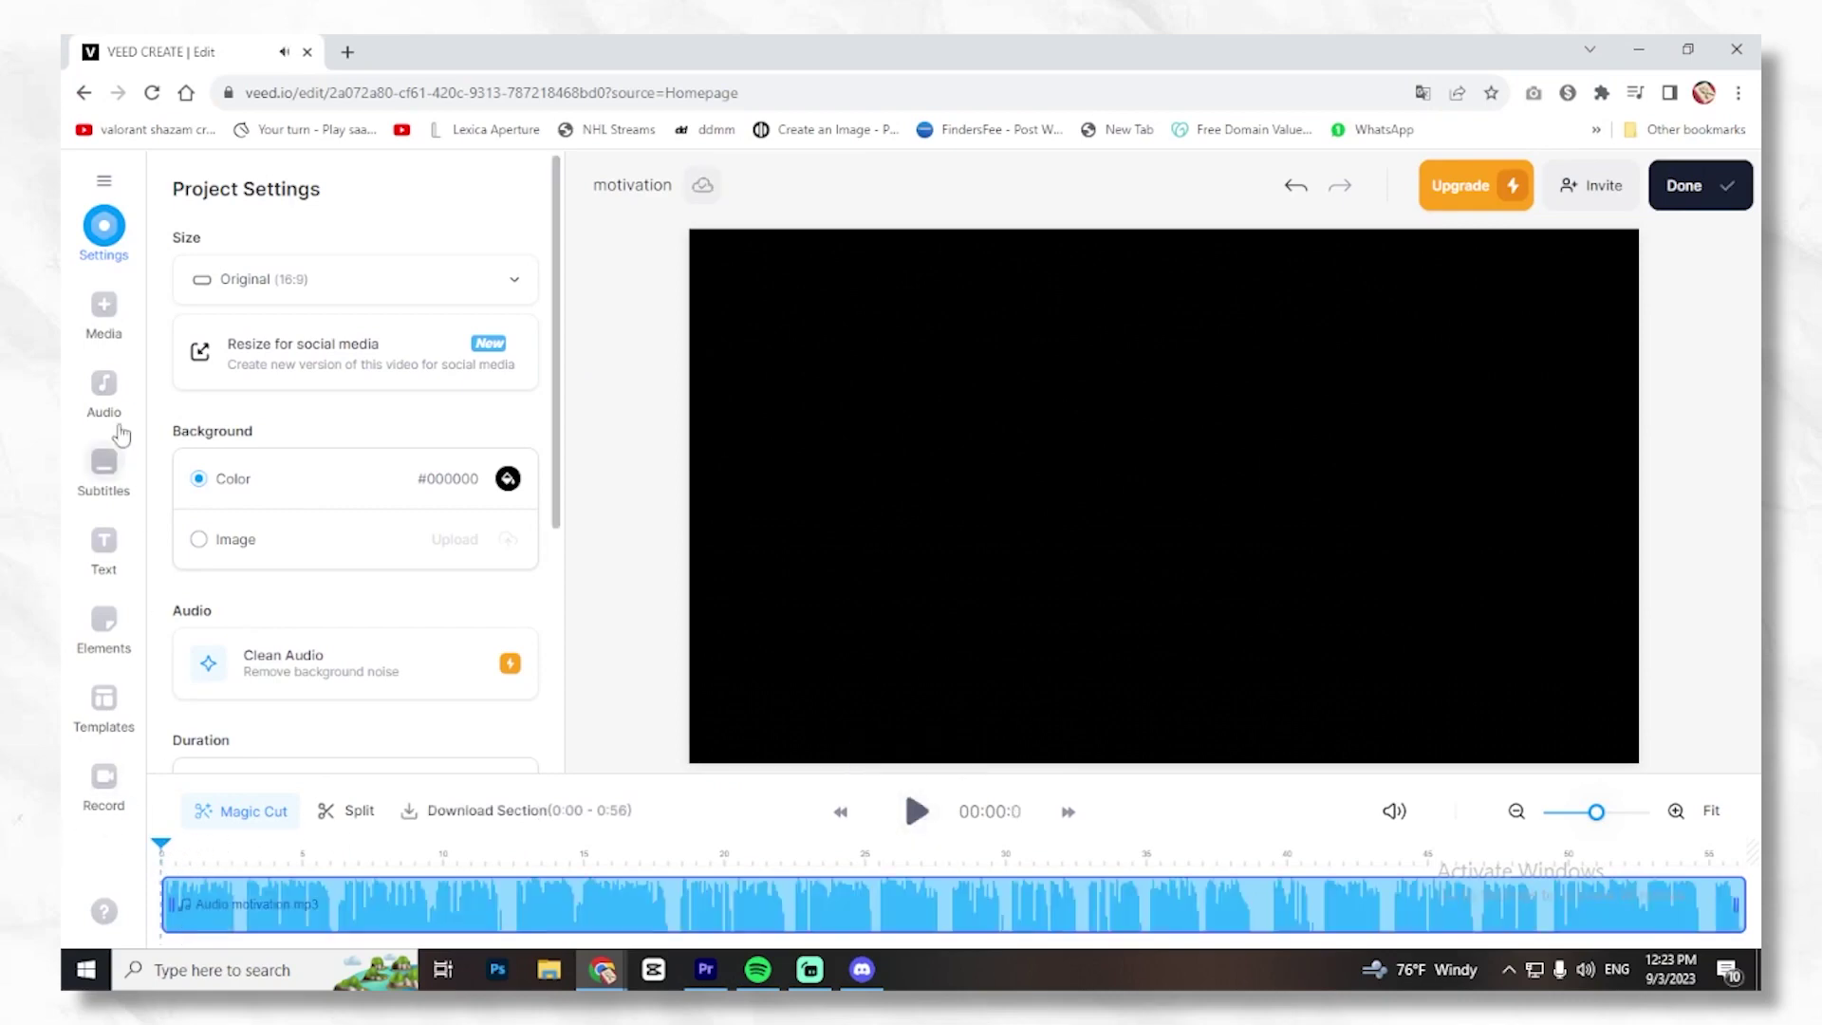
click(104, 313)
Add the 0:29 stock video clip to the timeline and dismiss the Magic Cut tip.
scroll(380, 475, down, 2)
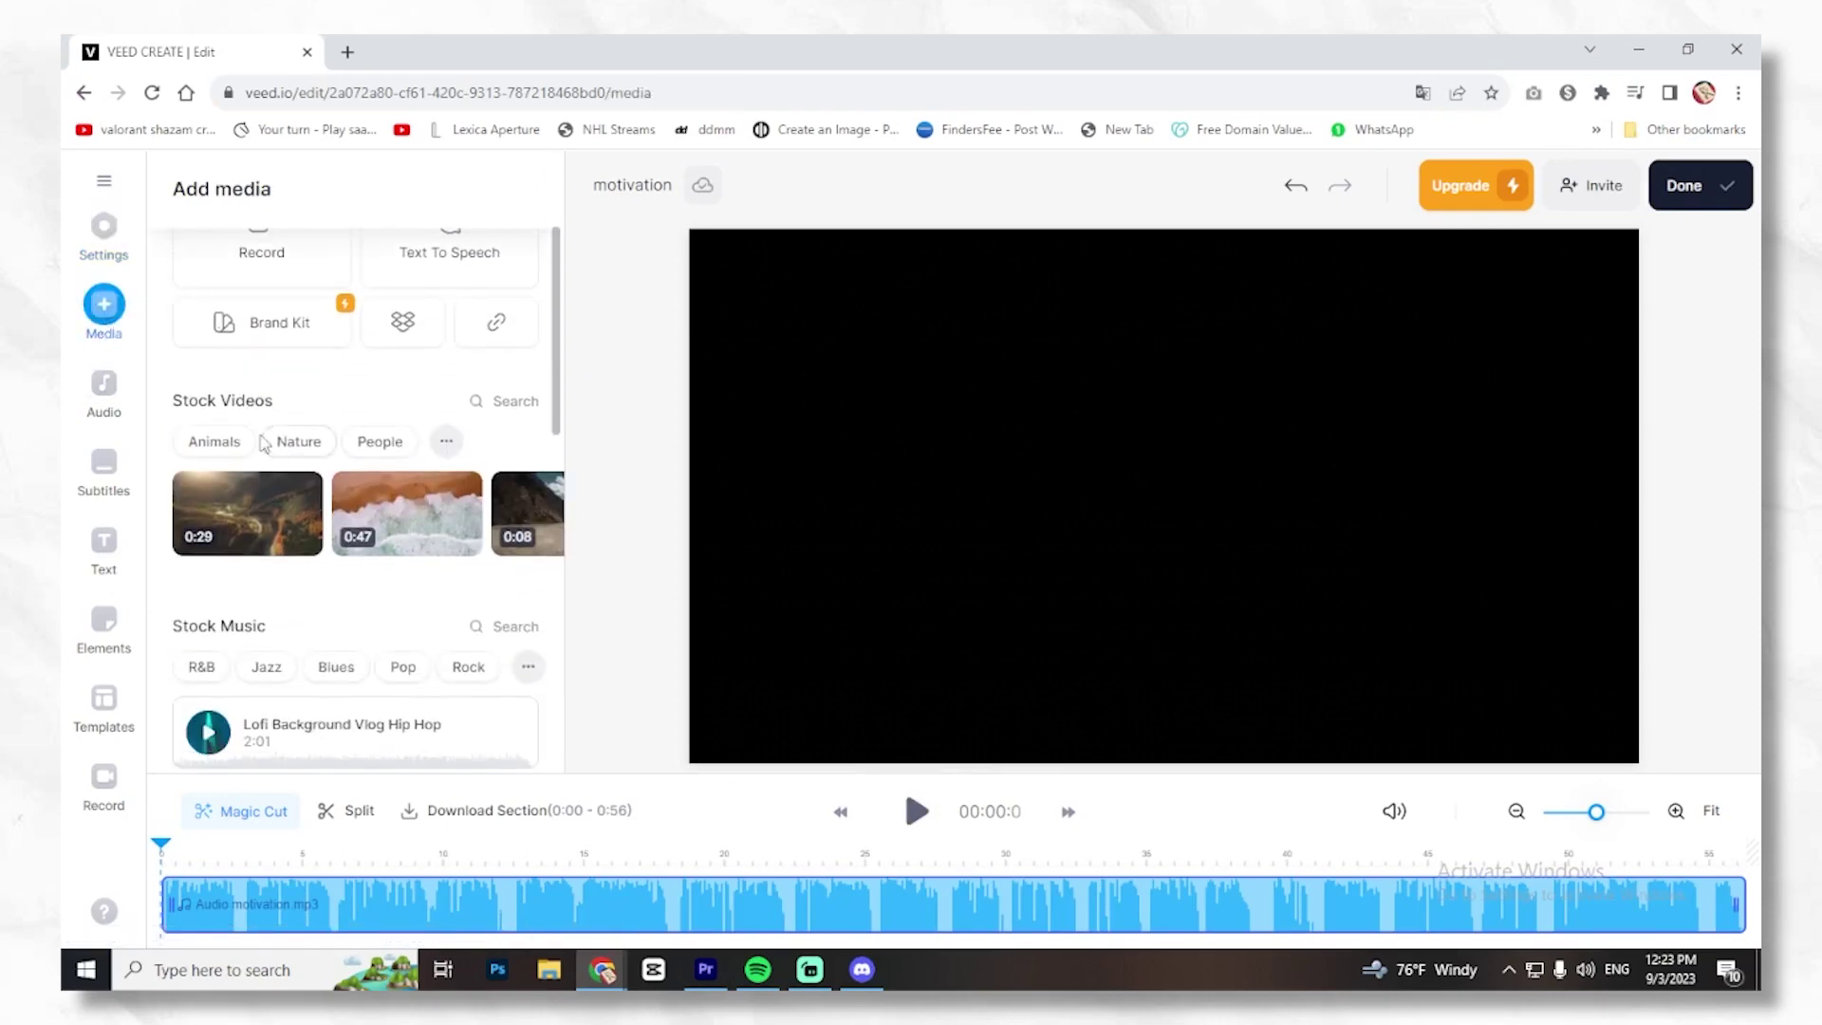
click(281, 539)
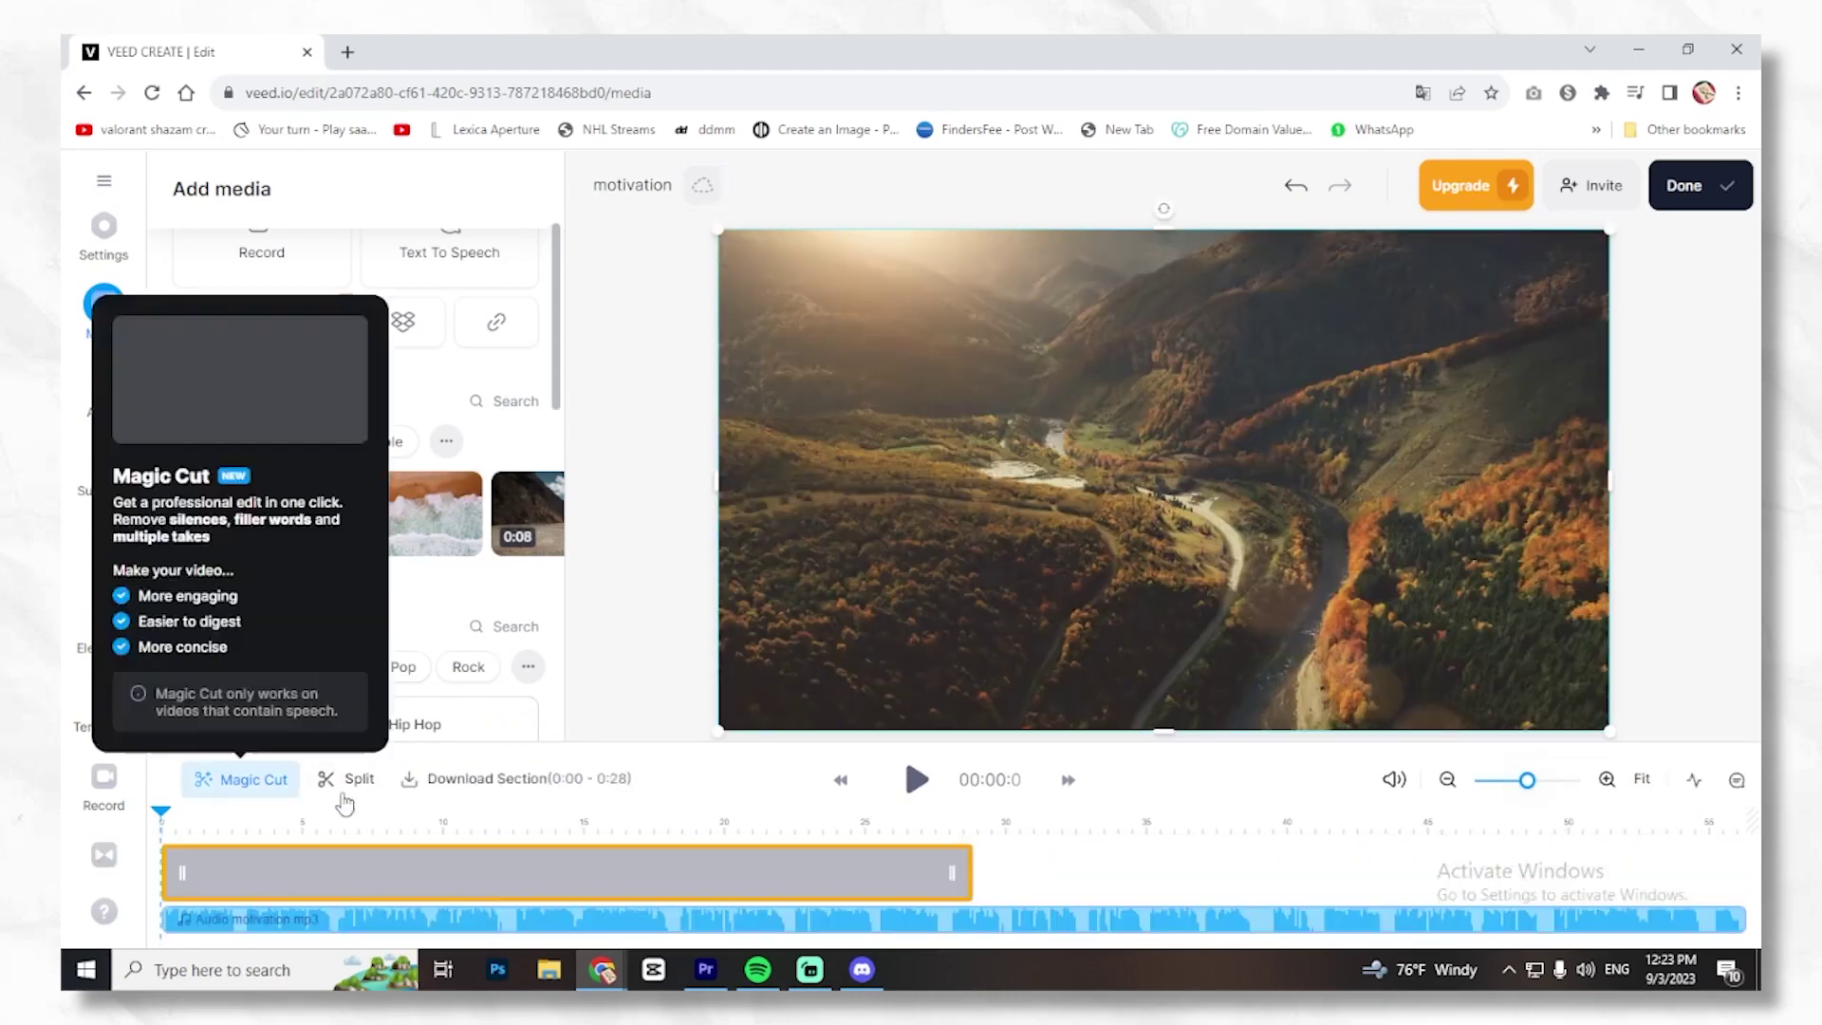
click(973, 820)
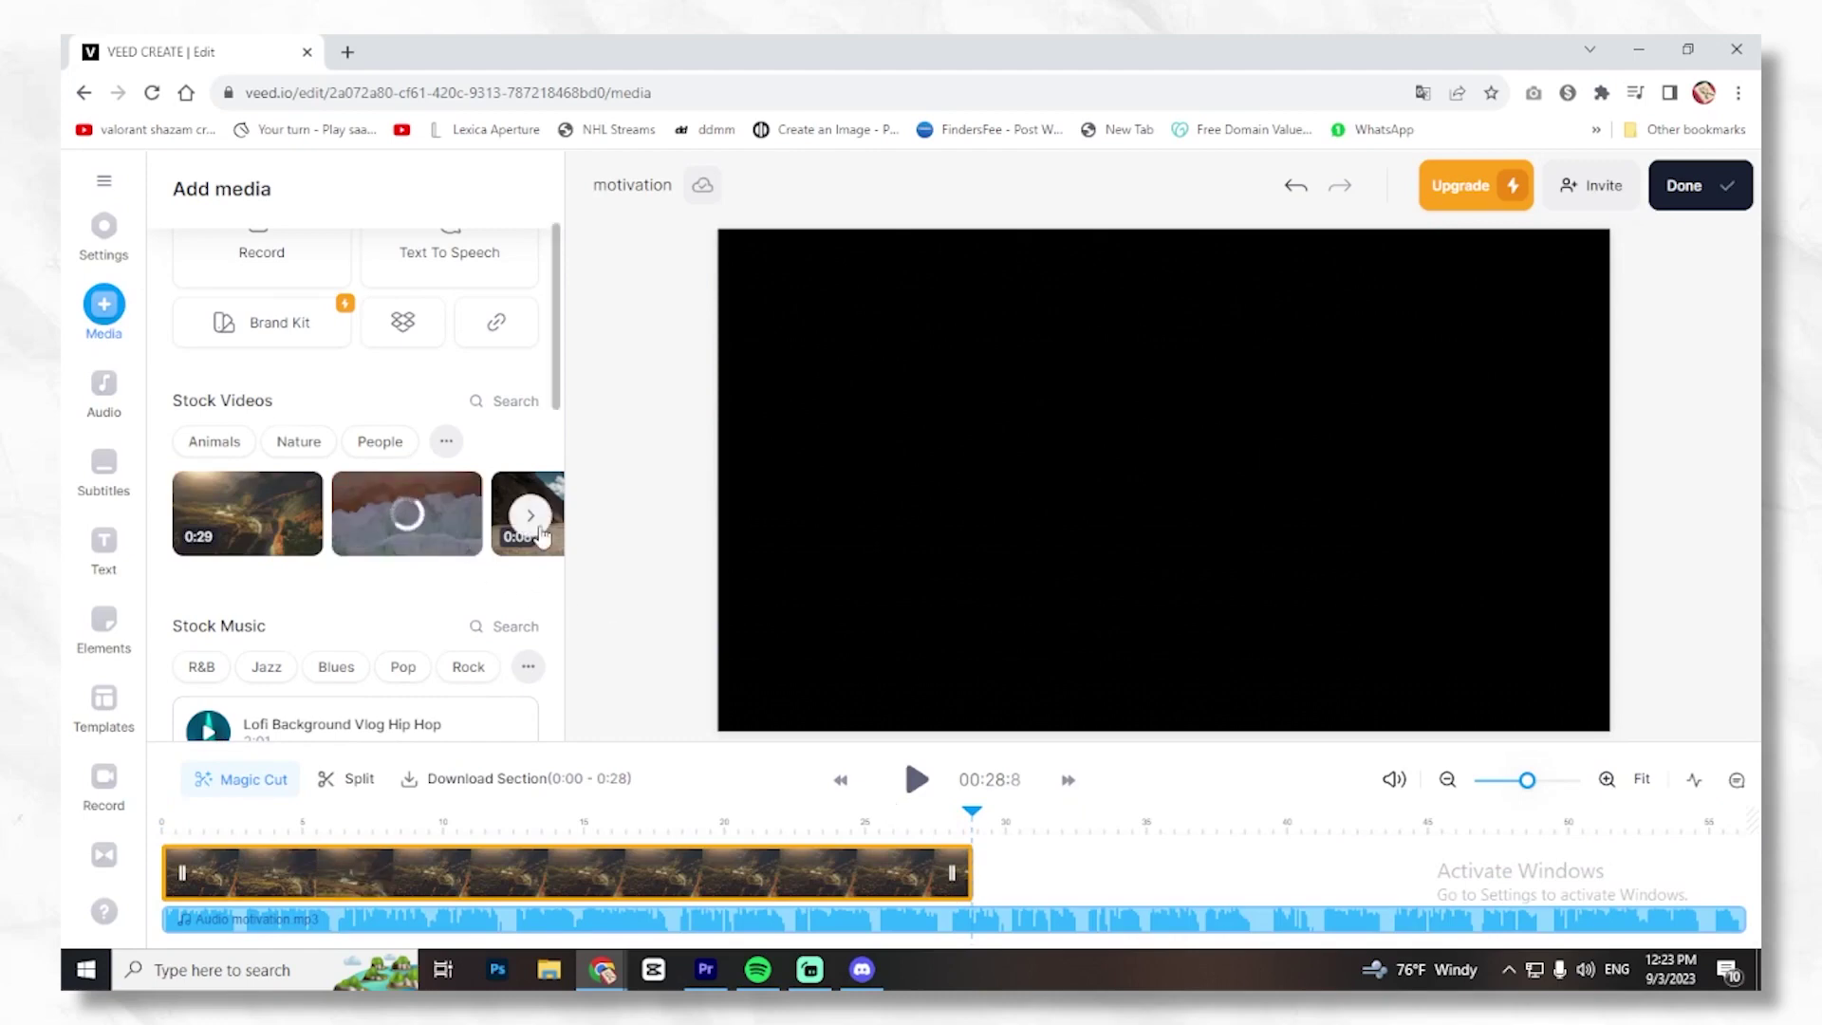
Append the 0:47 stock beach clip from the full collection, then show the audio library.
click(531, 517)
click(307, 536)
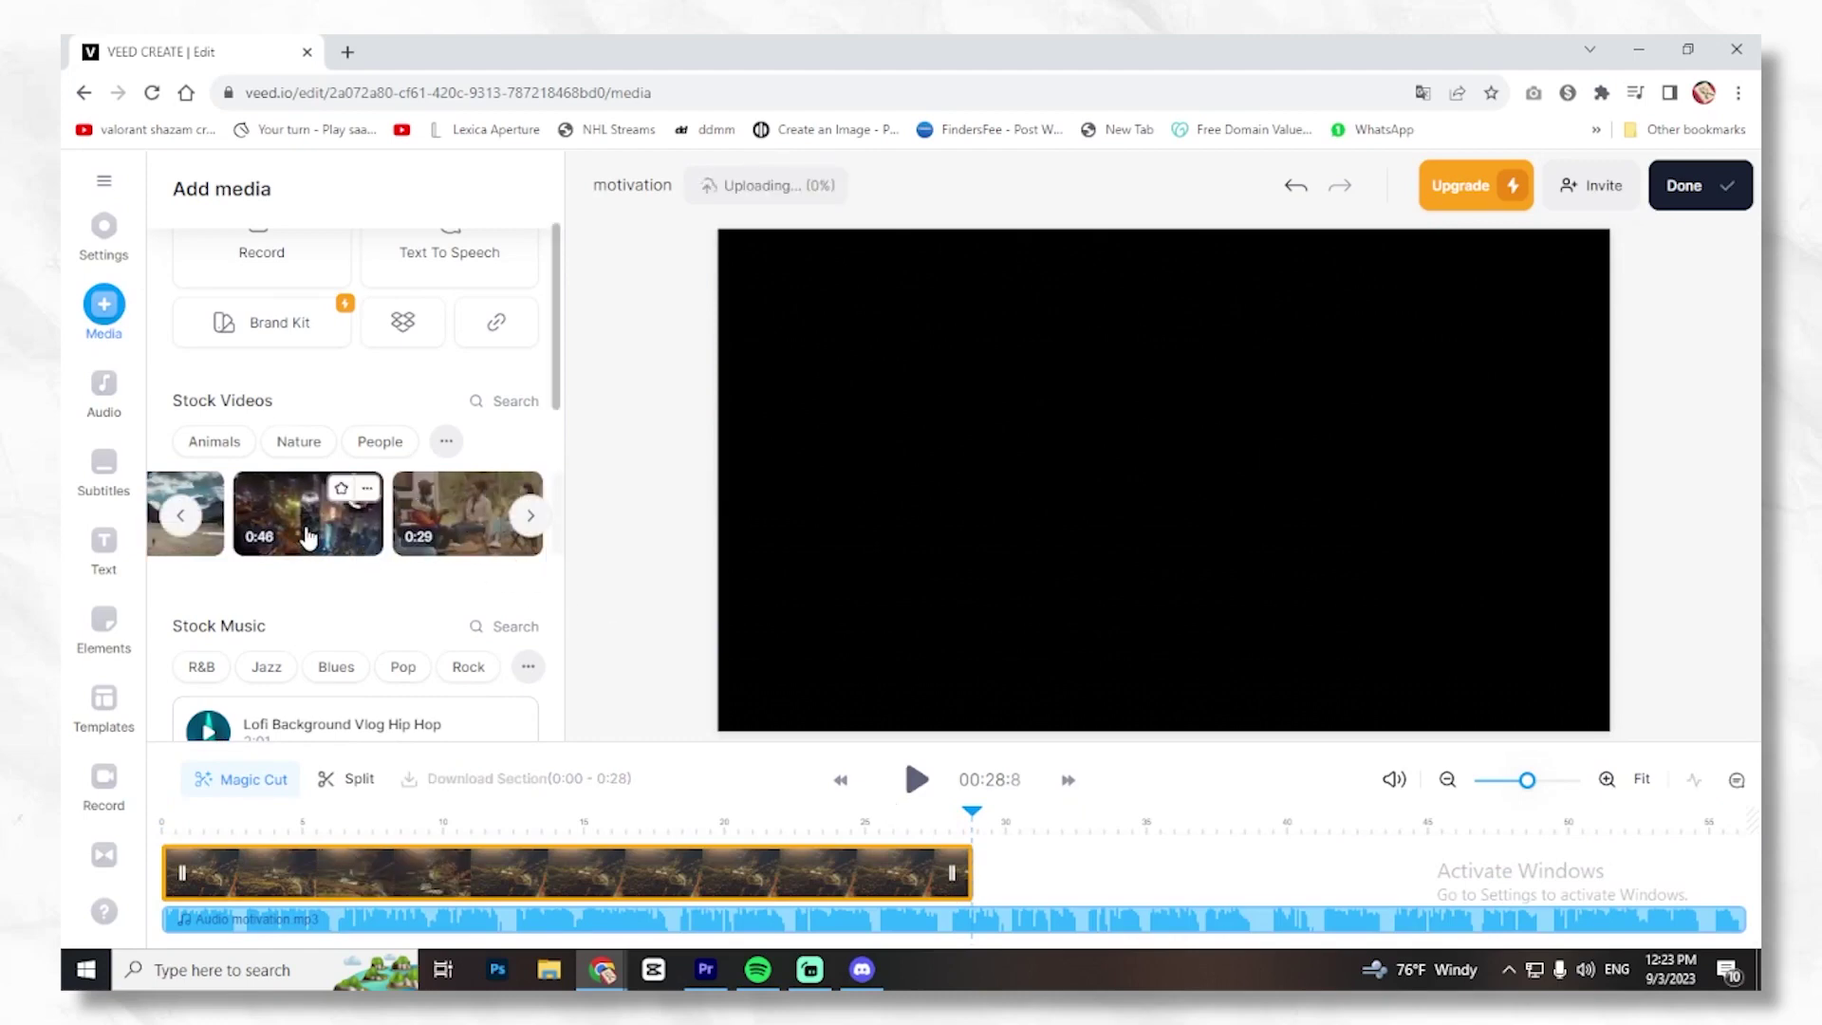
click(529, 517)
click(510, 537)
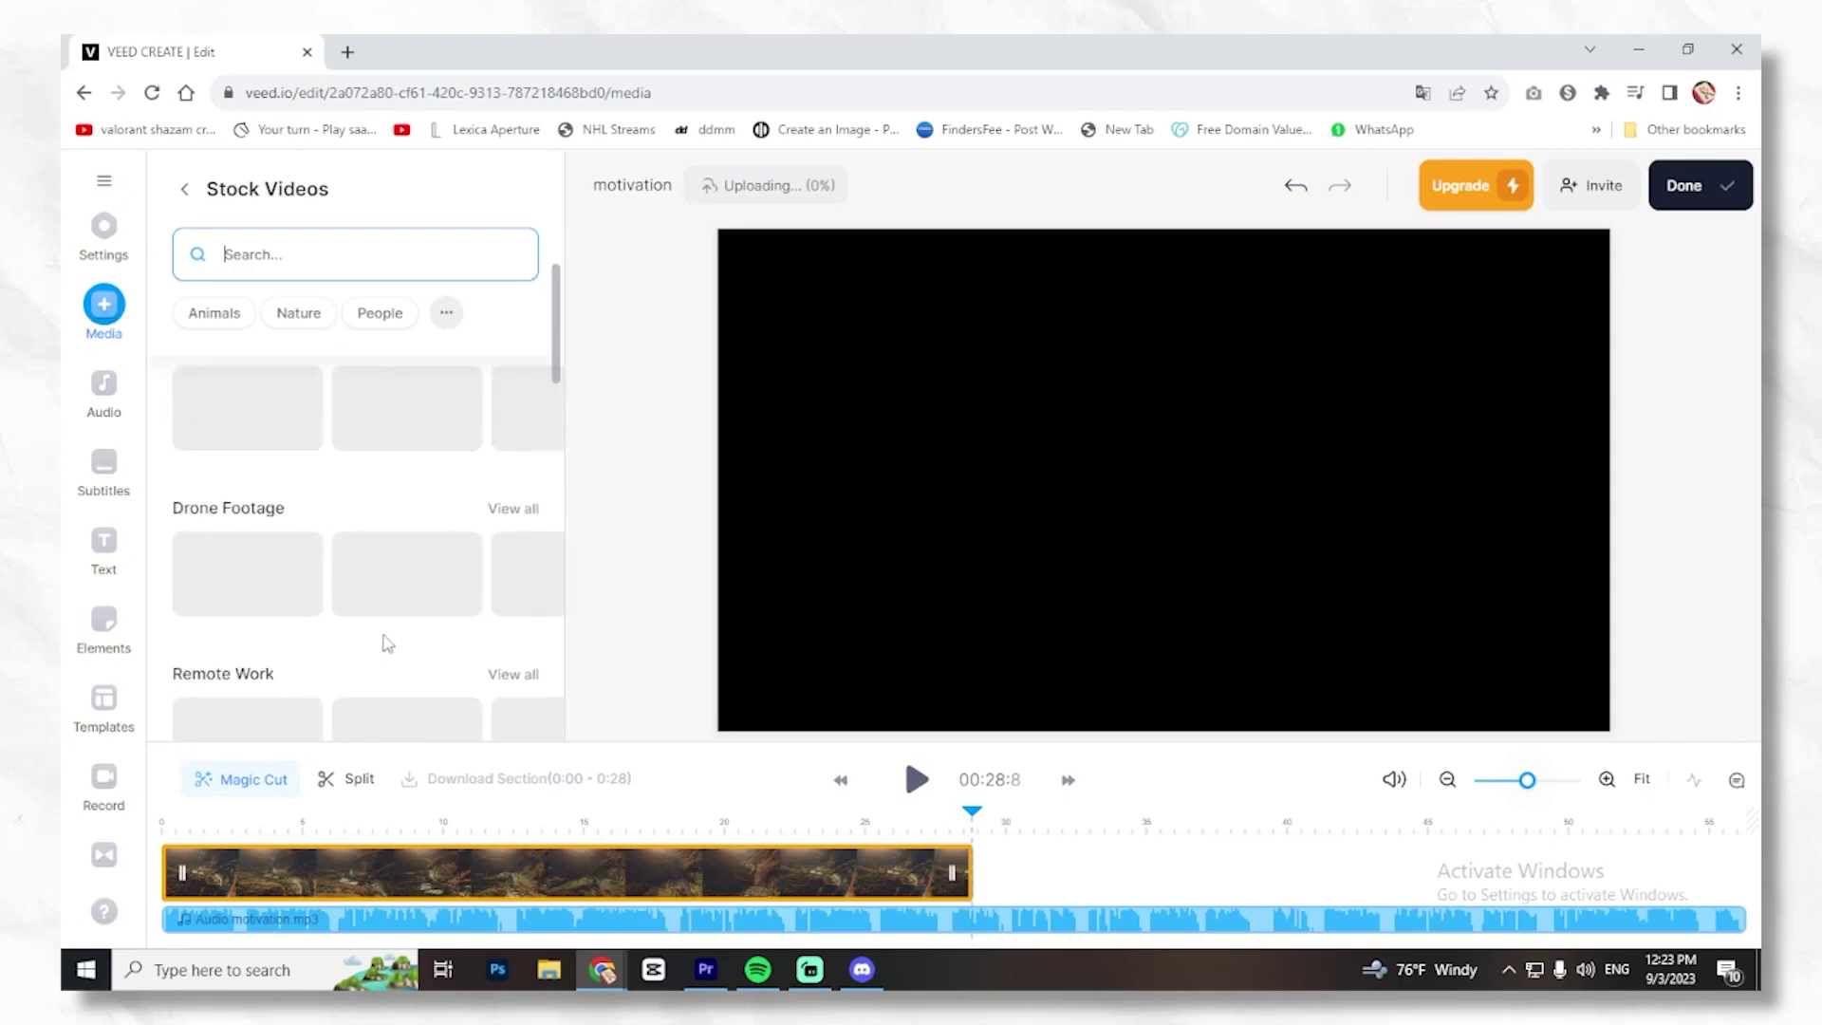
click(245, 455)
click(916, 780)
click(916, 780)
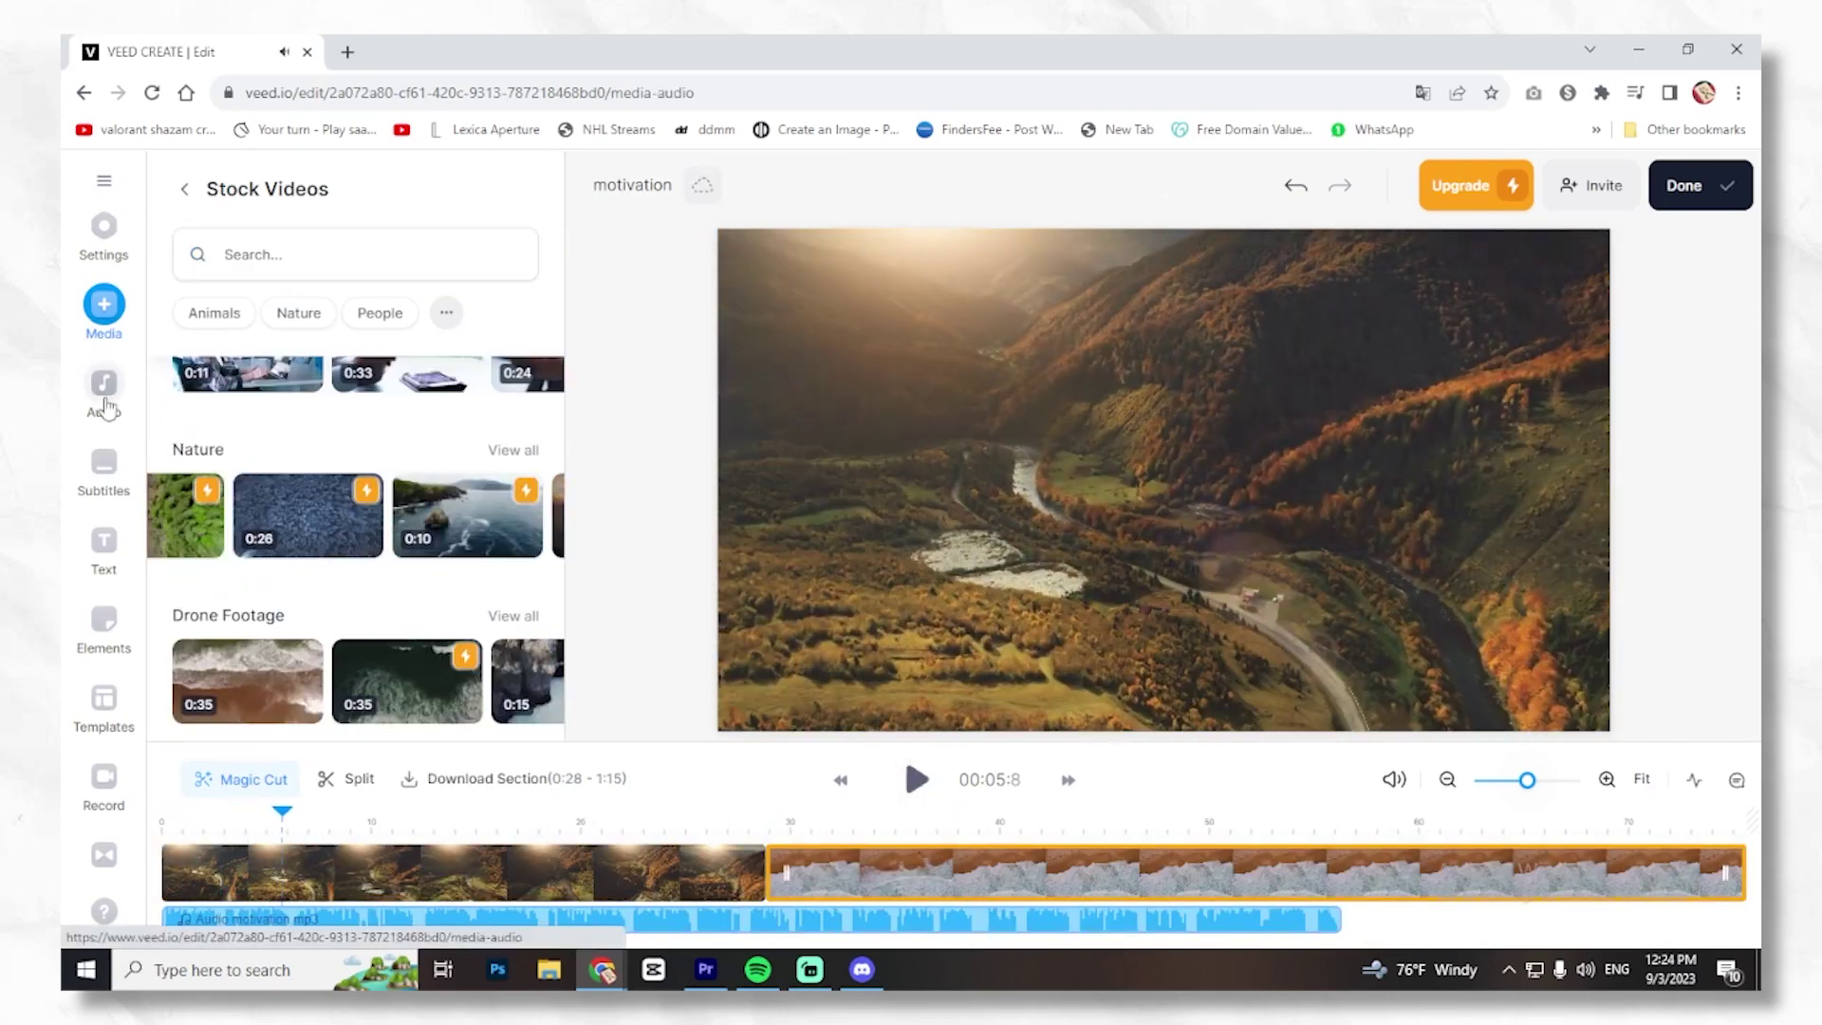
click(103, 382)
Add the first Ambient stock music track under the voiceover and preview it briefly.
scroll(368, 681, down, 3)
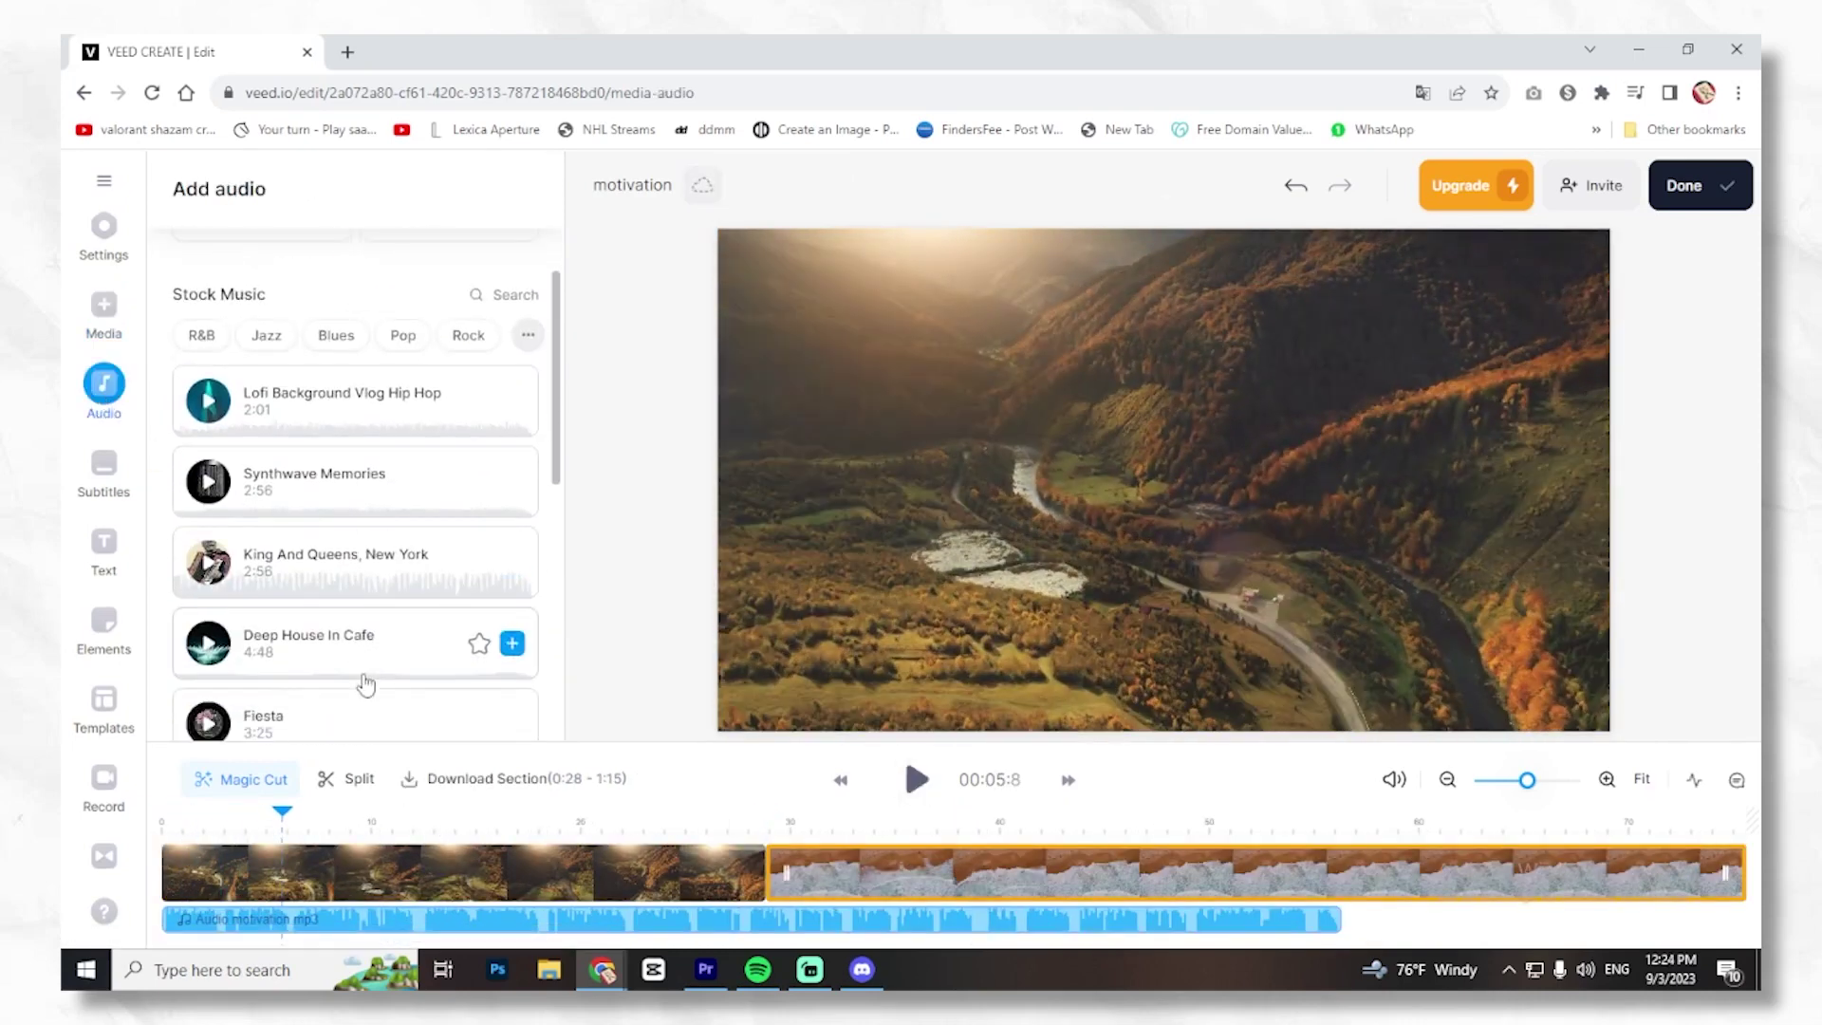
scroll(296, 354, up, 3)
scroll(292, 465, down, 4)
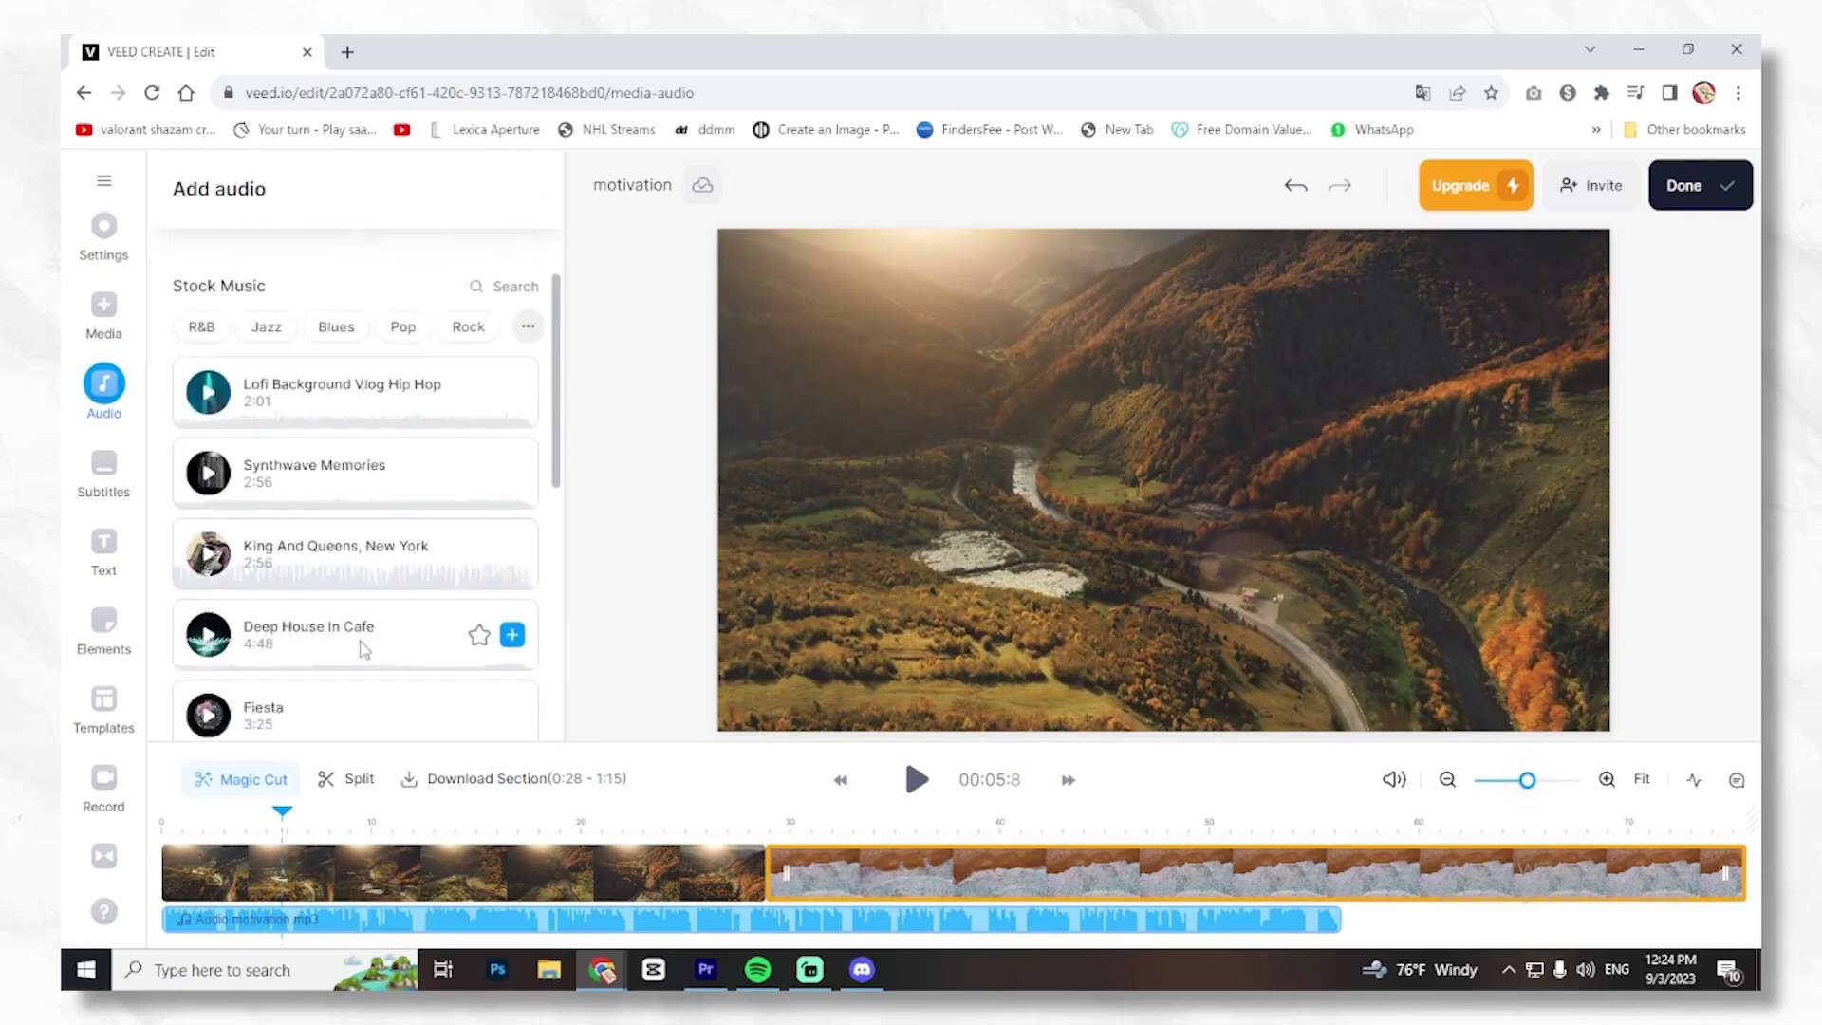
click(359, 689)
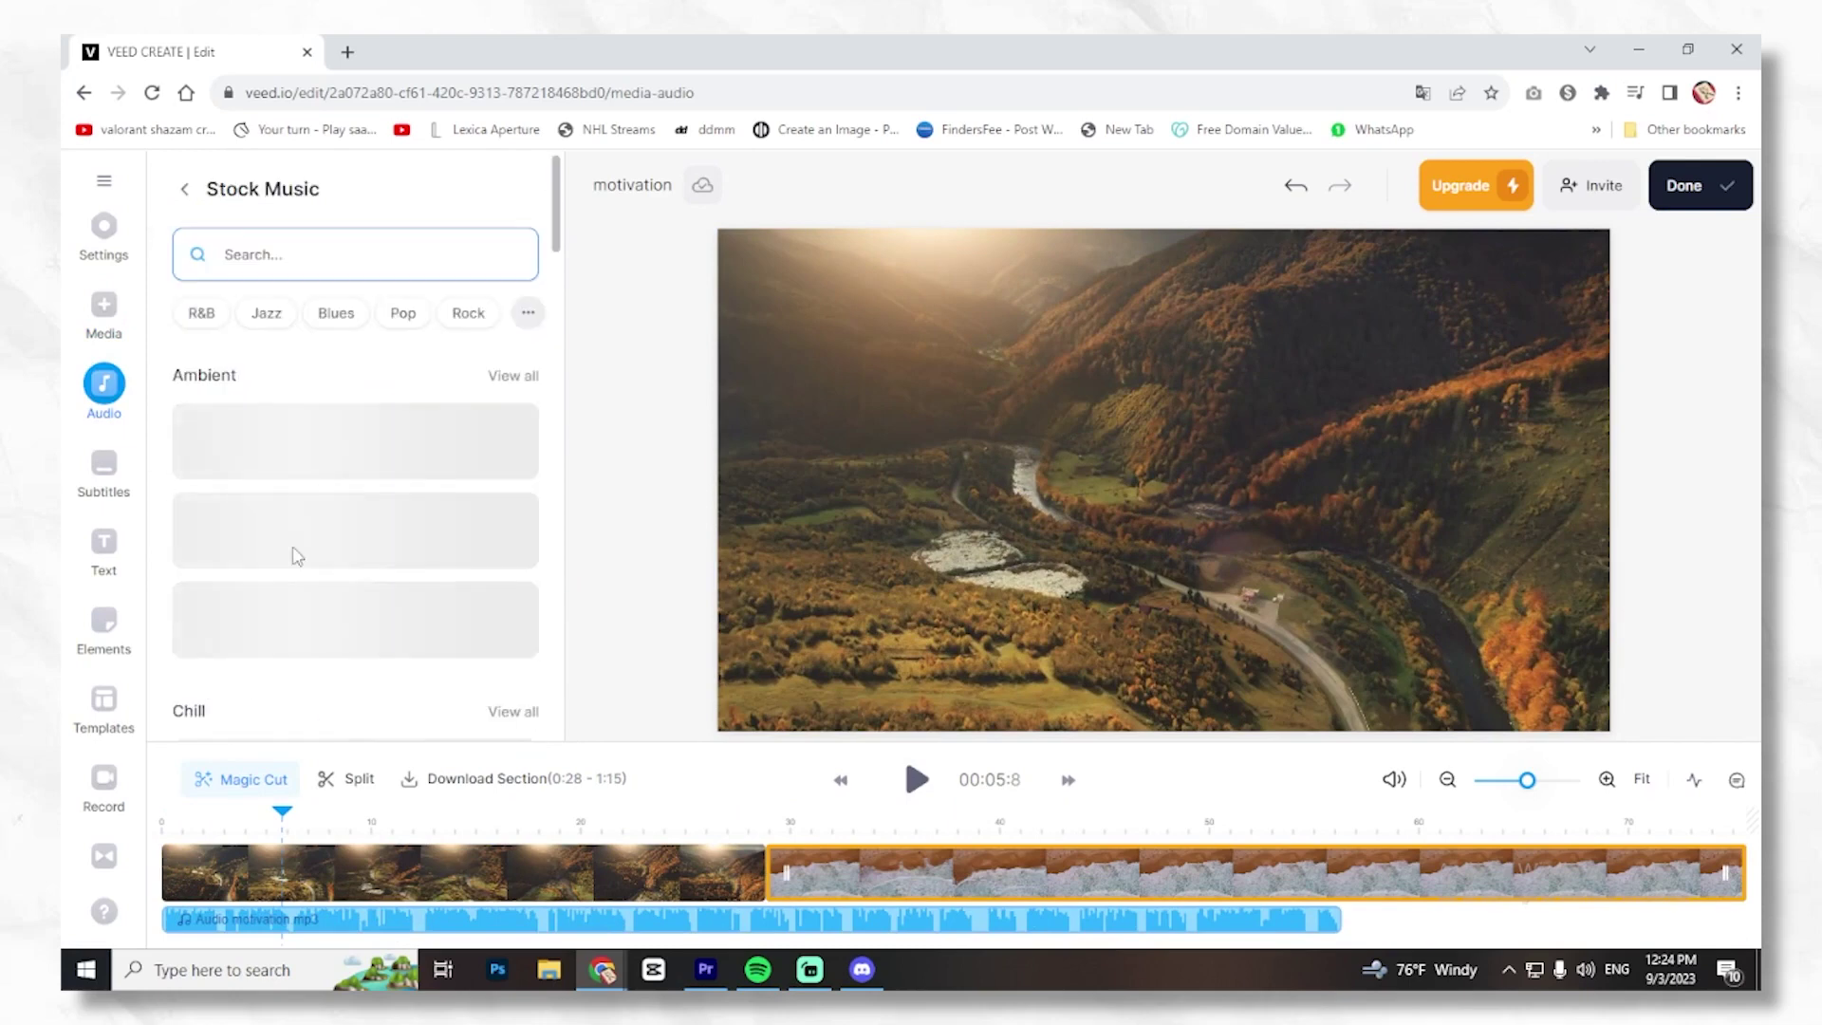
click(304, 427)
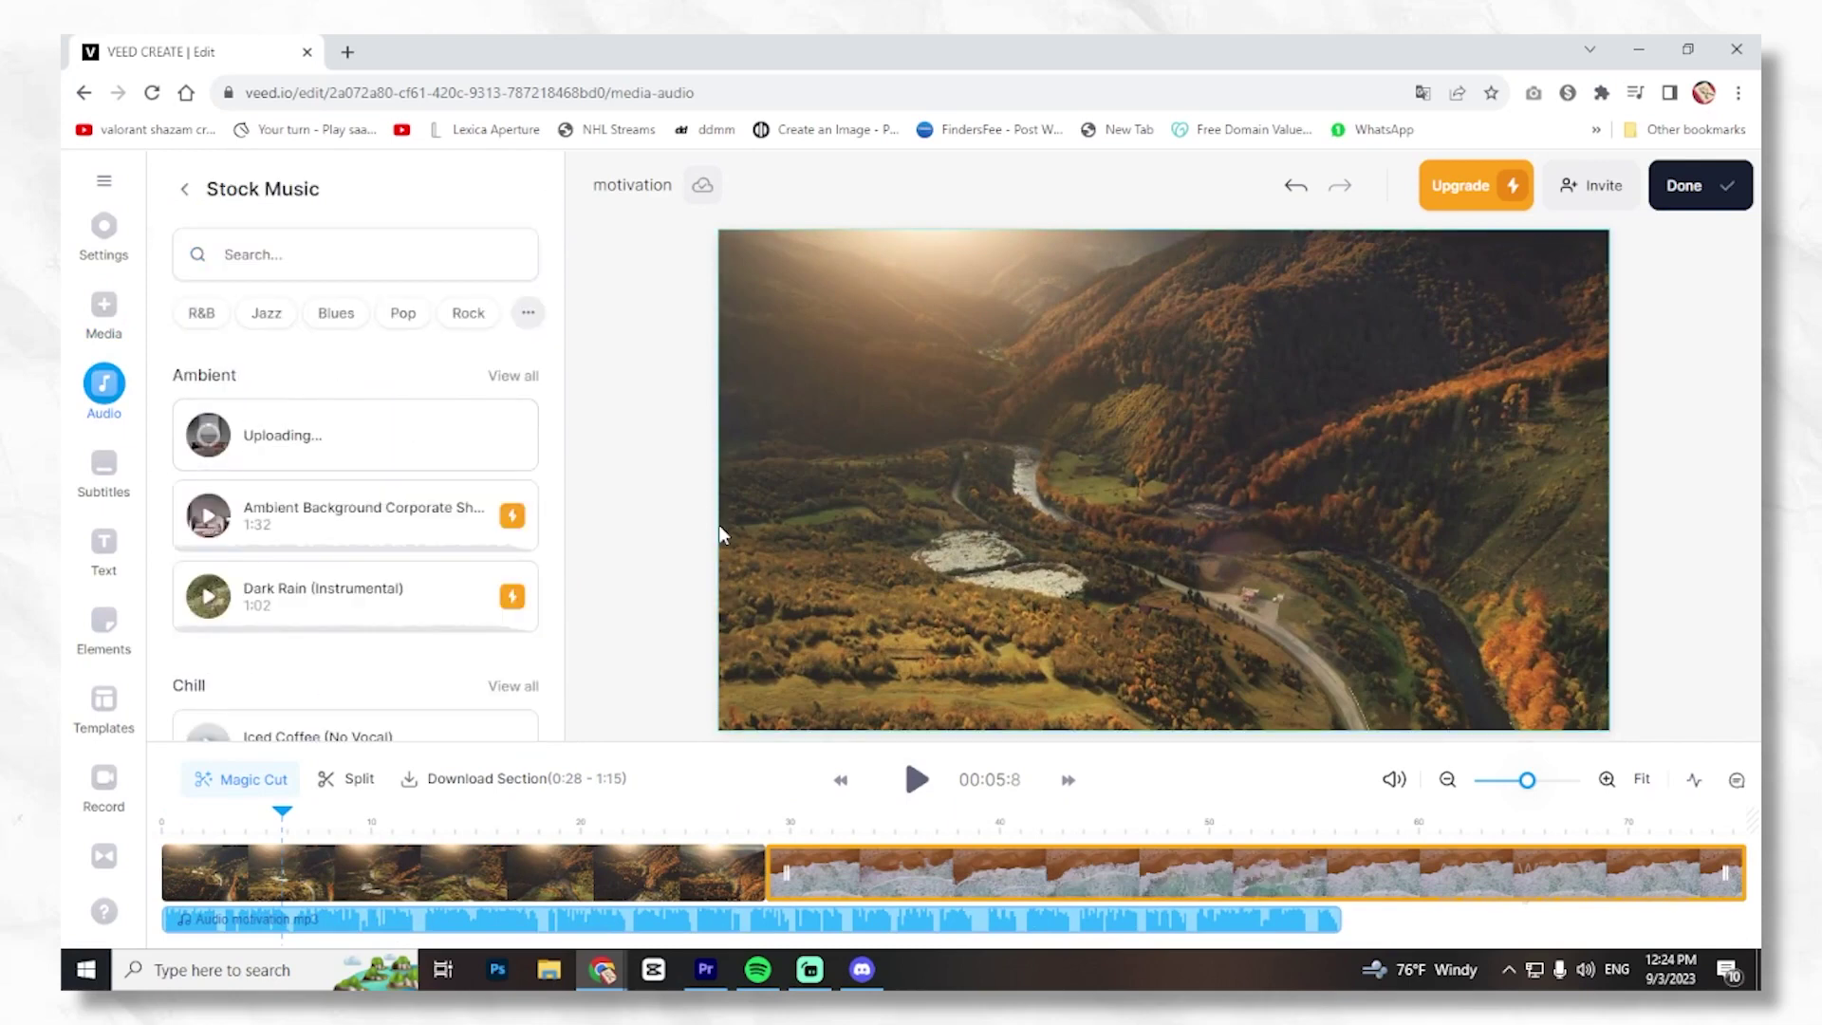
click(916, 748)
click(916, 750)
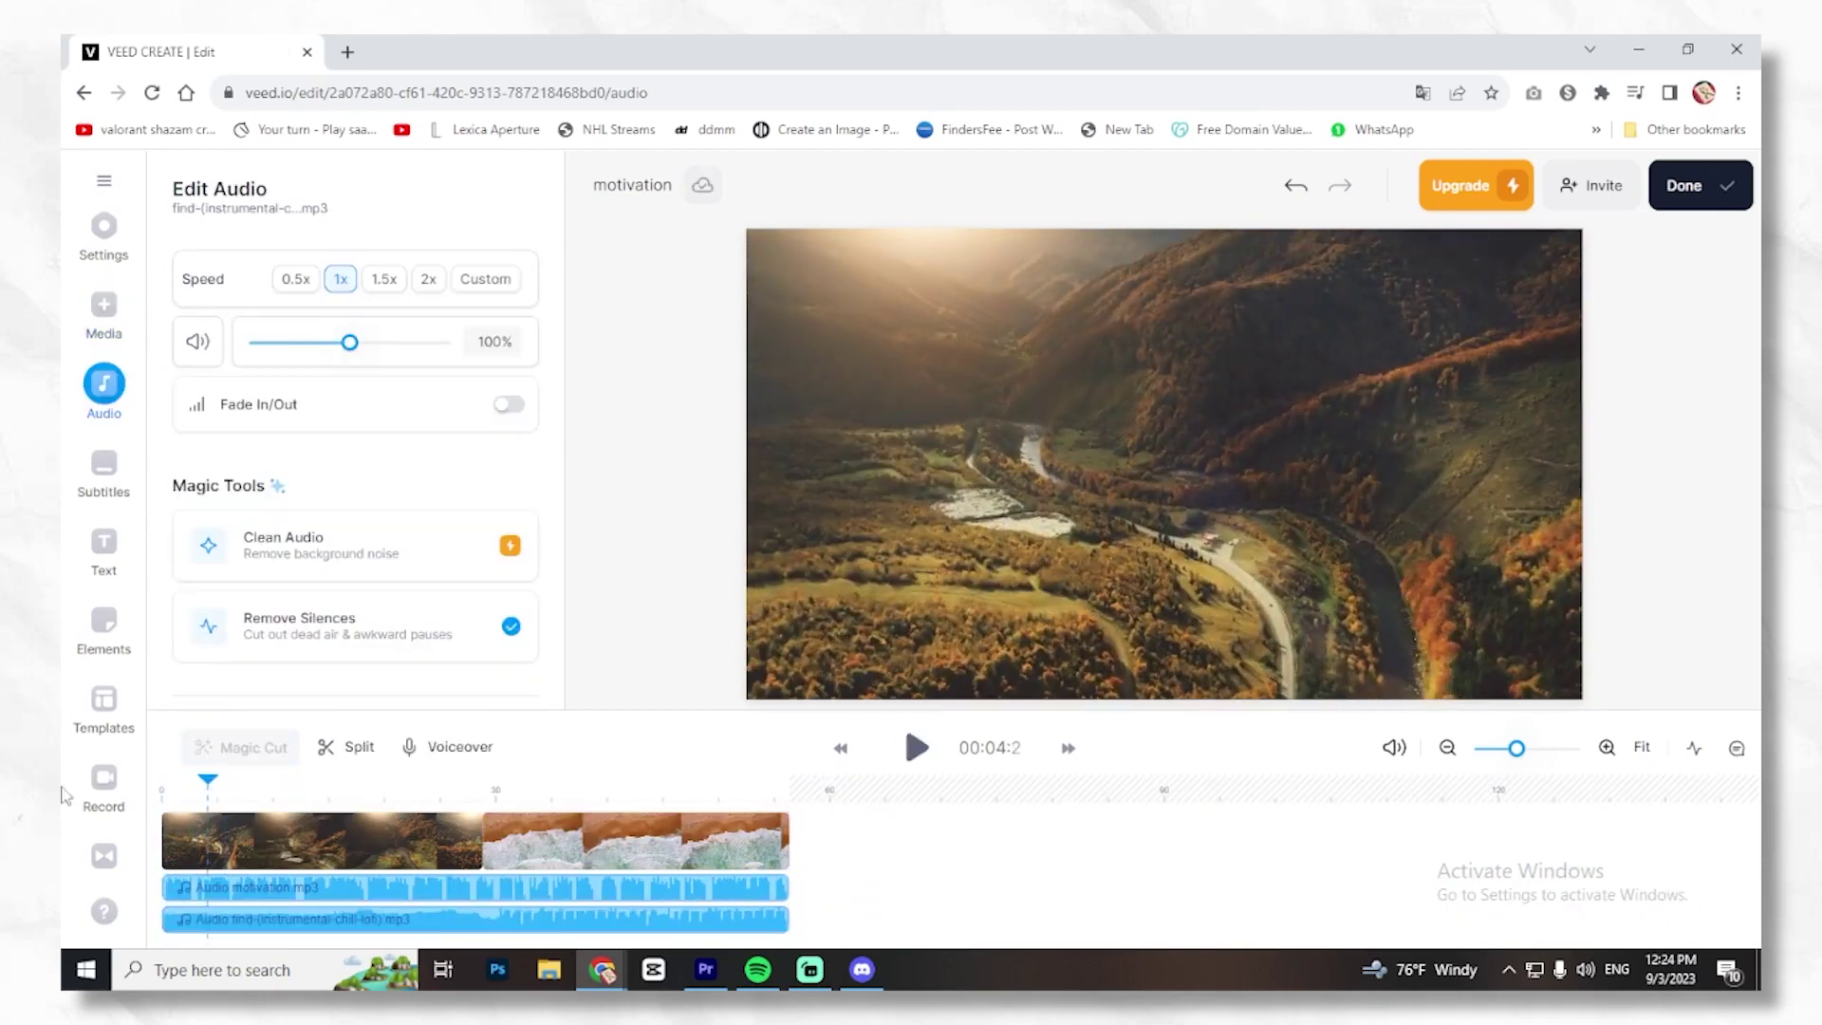
click(104, 467)
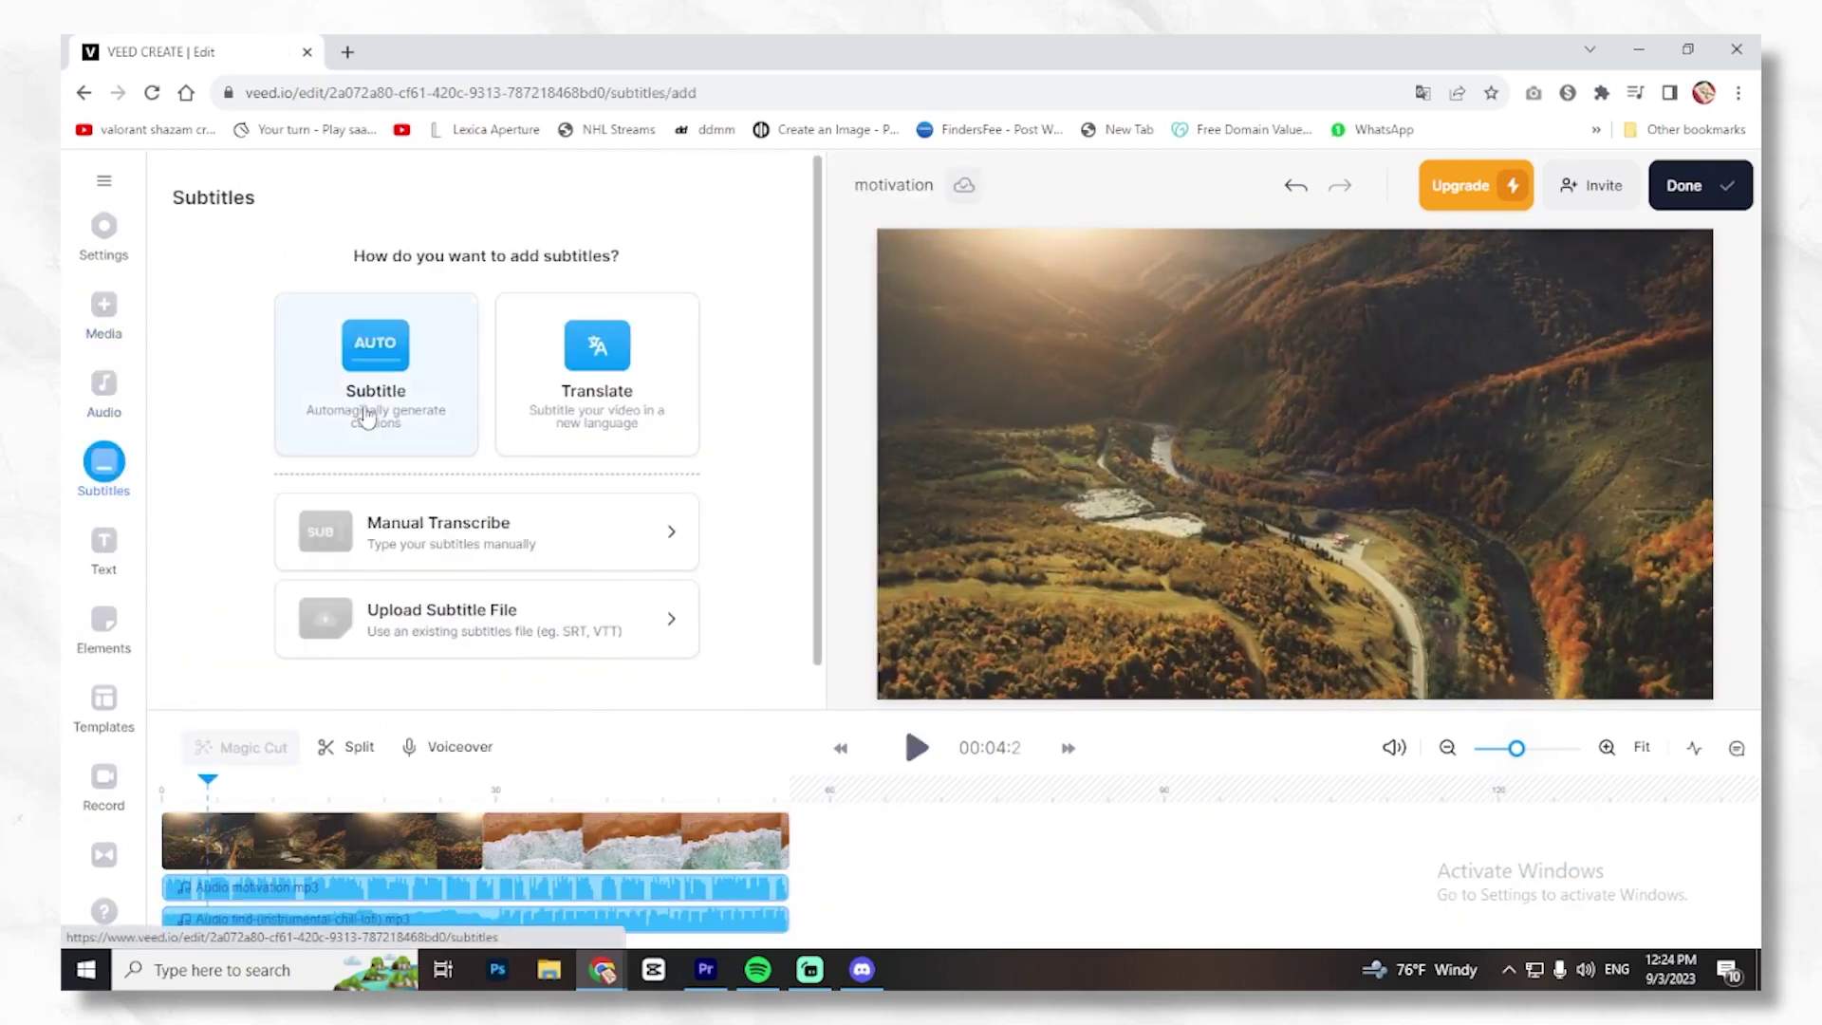
Auto-generate subtitles from the voiceover and move the caption up to the video's middle.
click(378, 353)
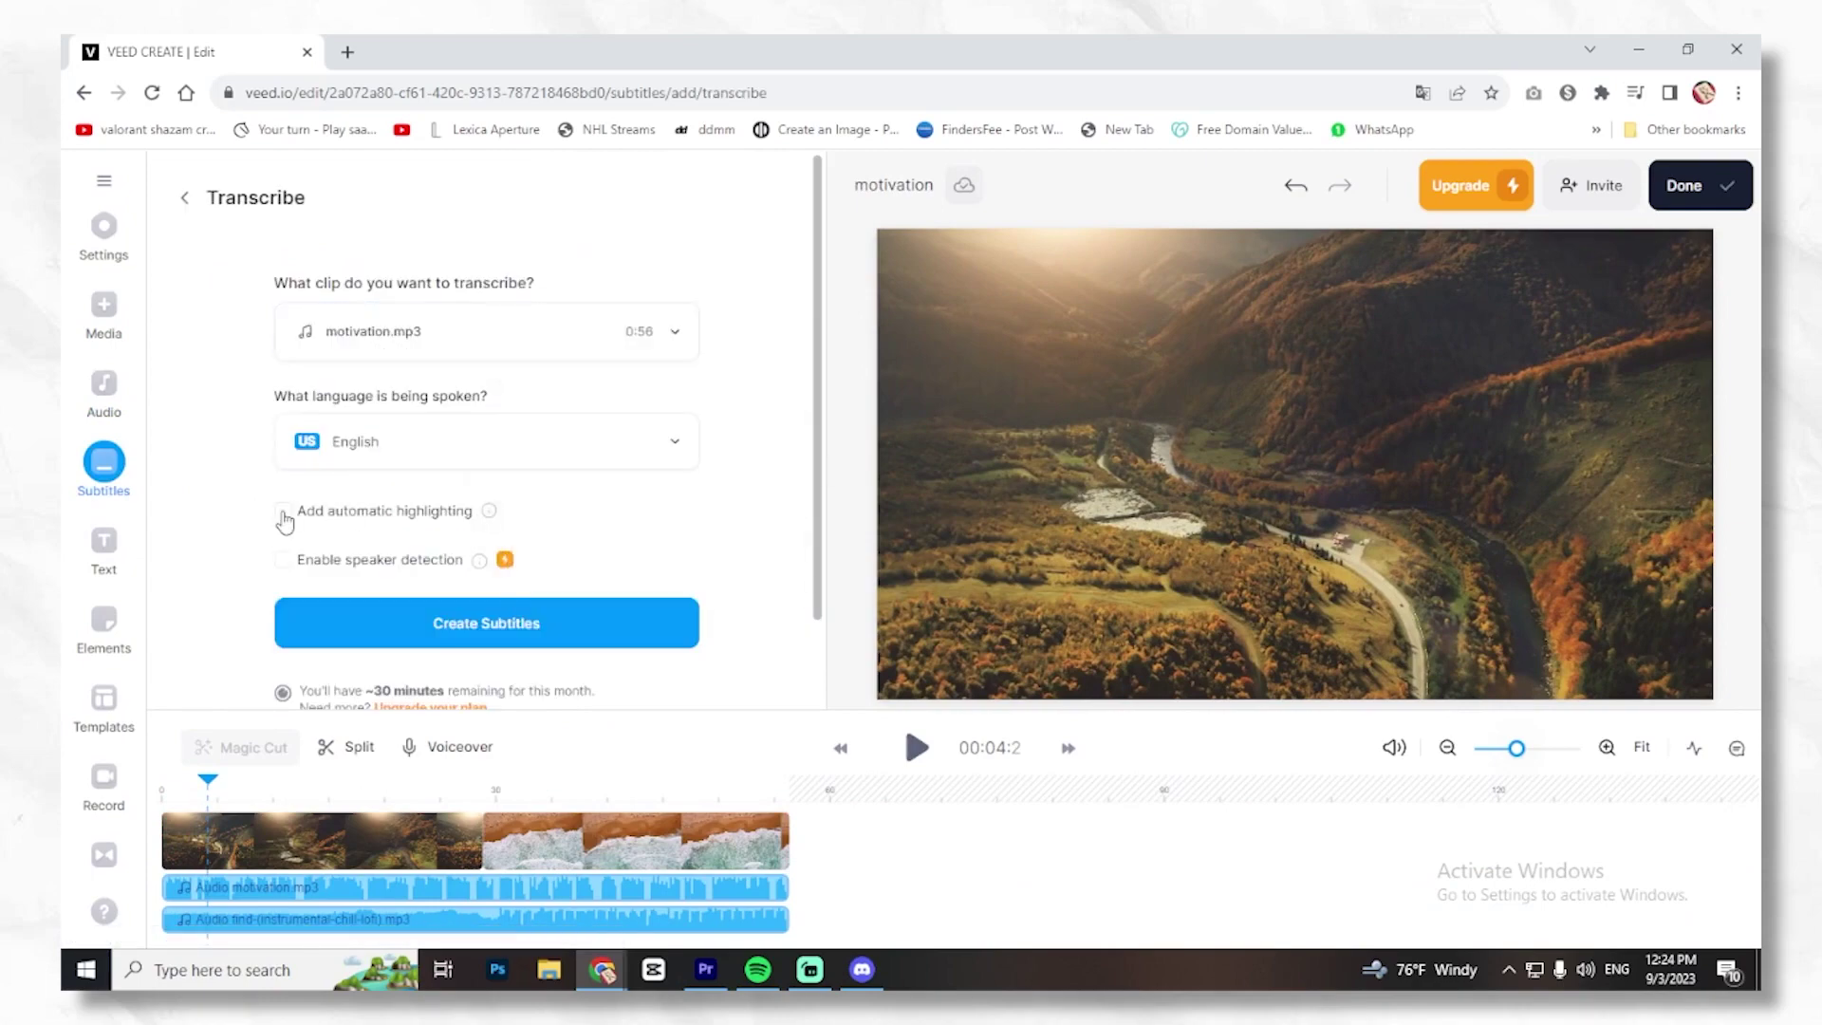
click(460, 632)
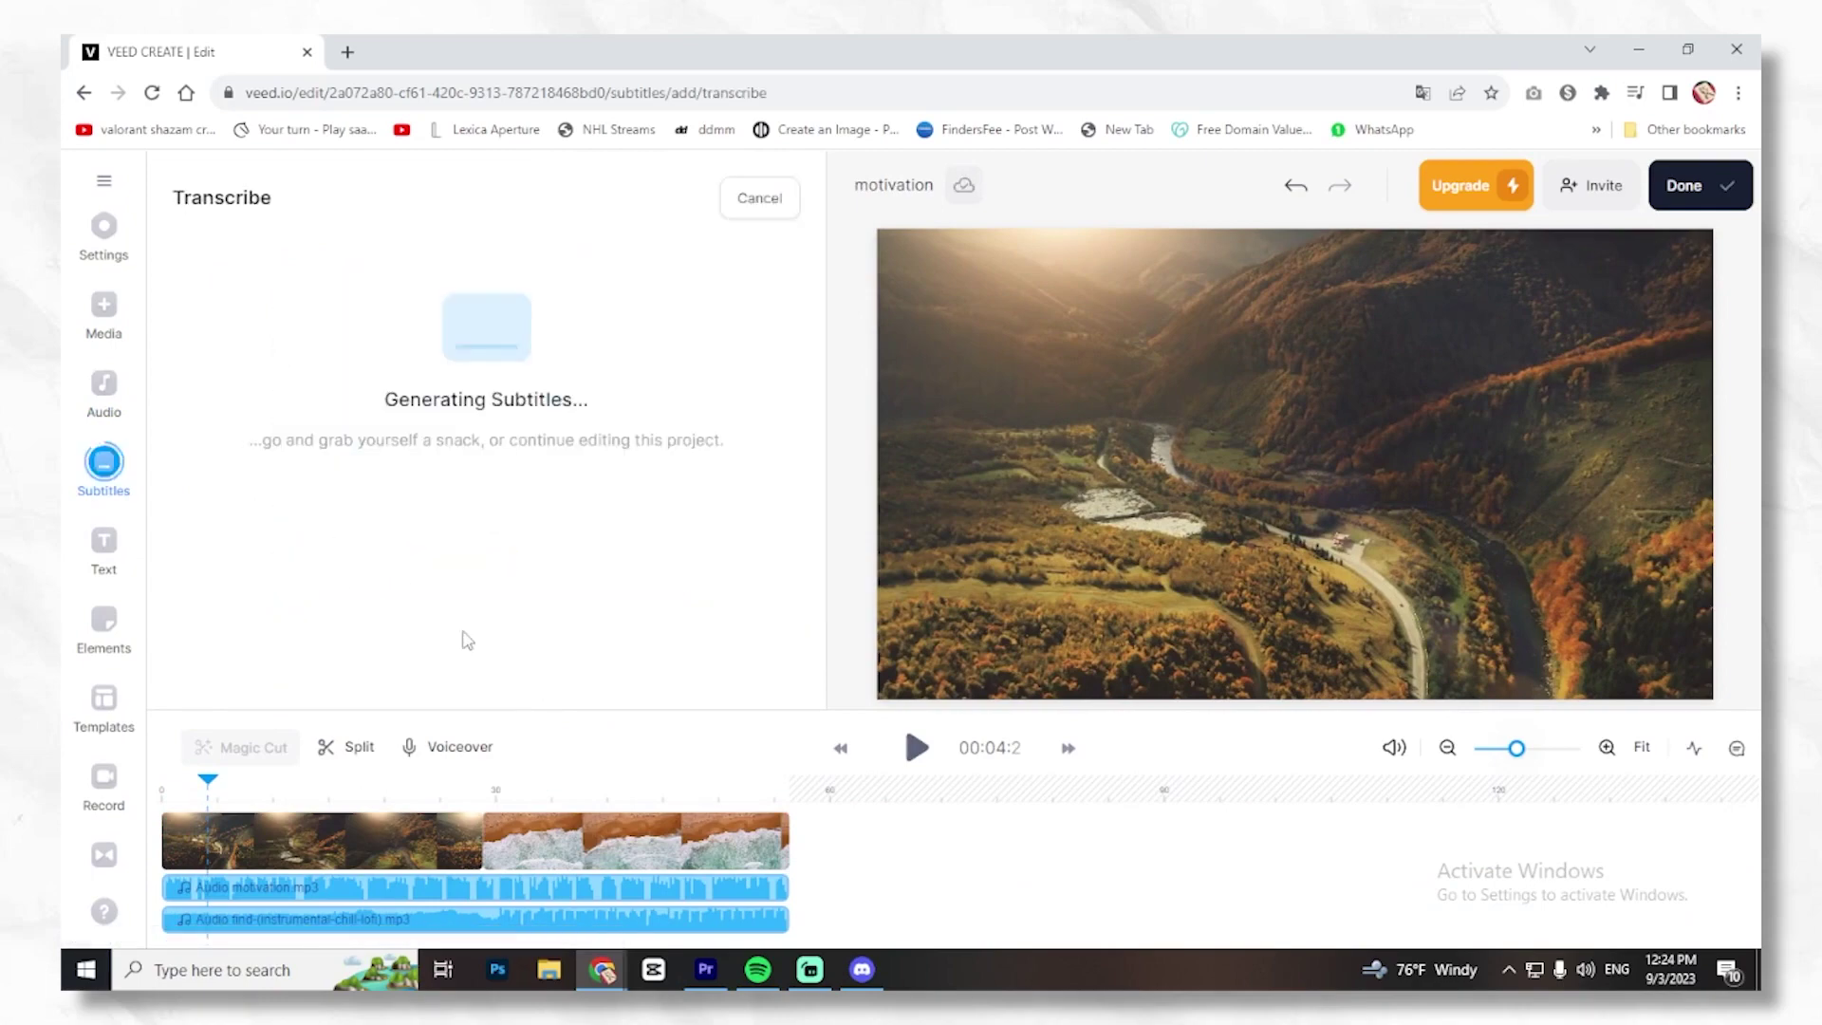
drag(1225, 554, 1223, 380)
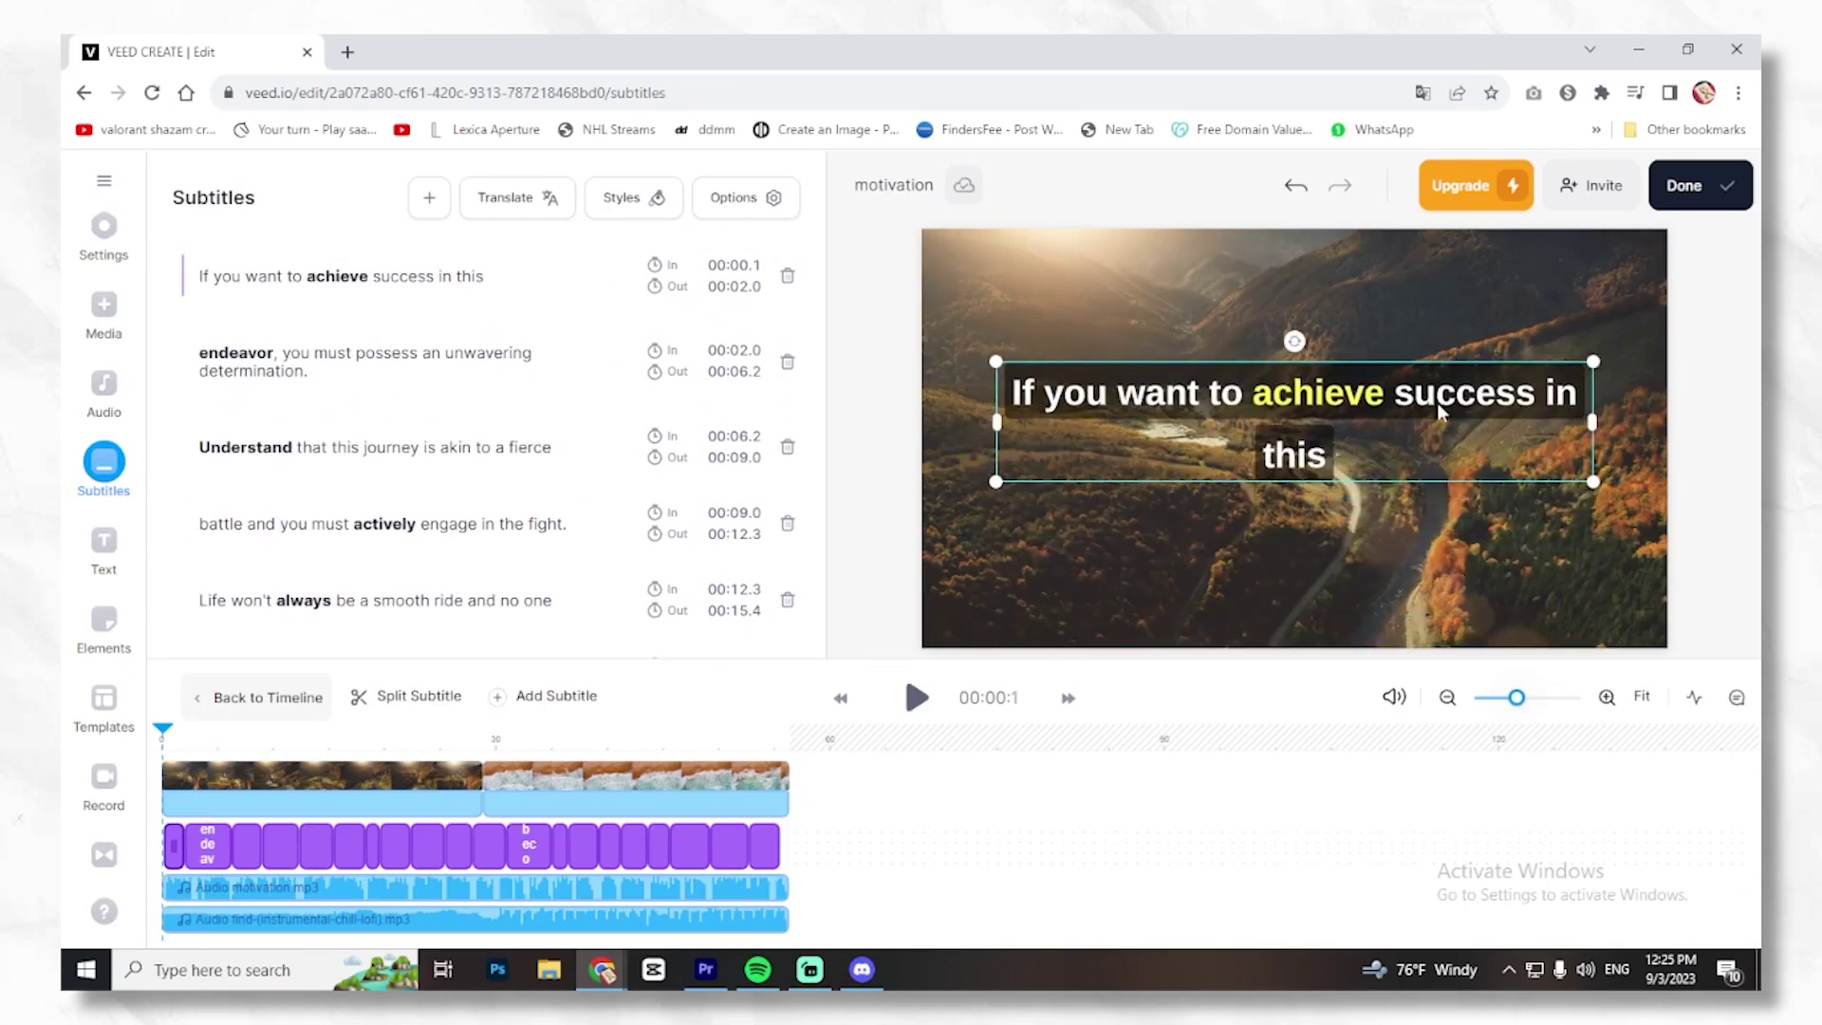
Play back the subtitled video to check the captions, then open the export settings.
click(1075, 503)
click(779, 790)
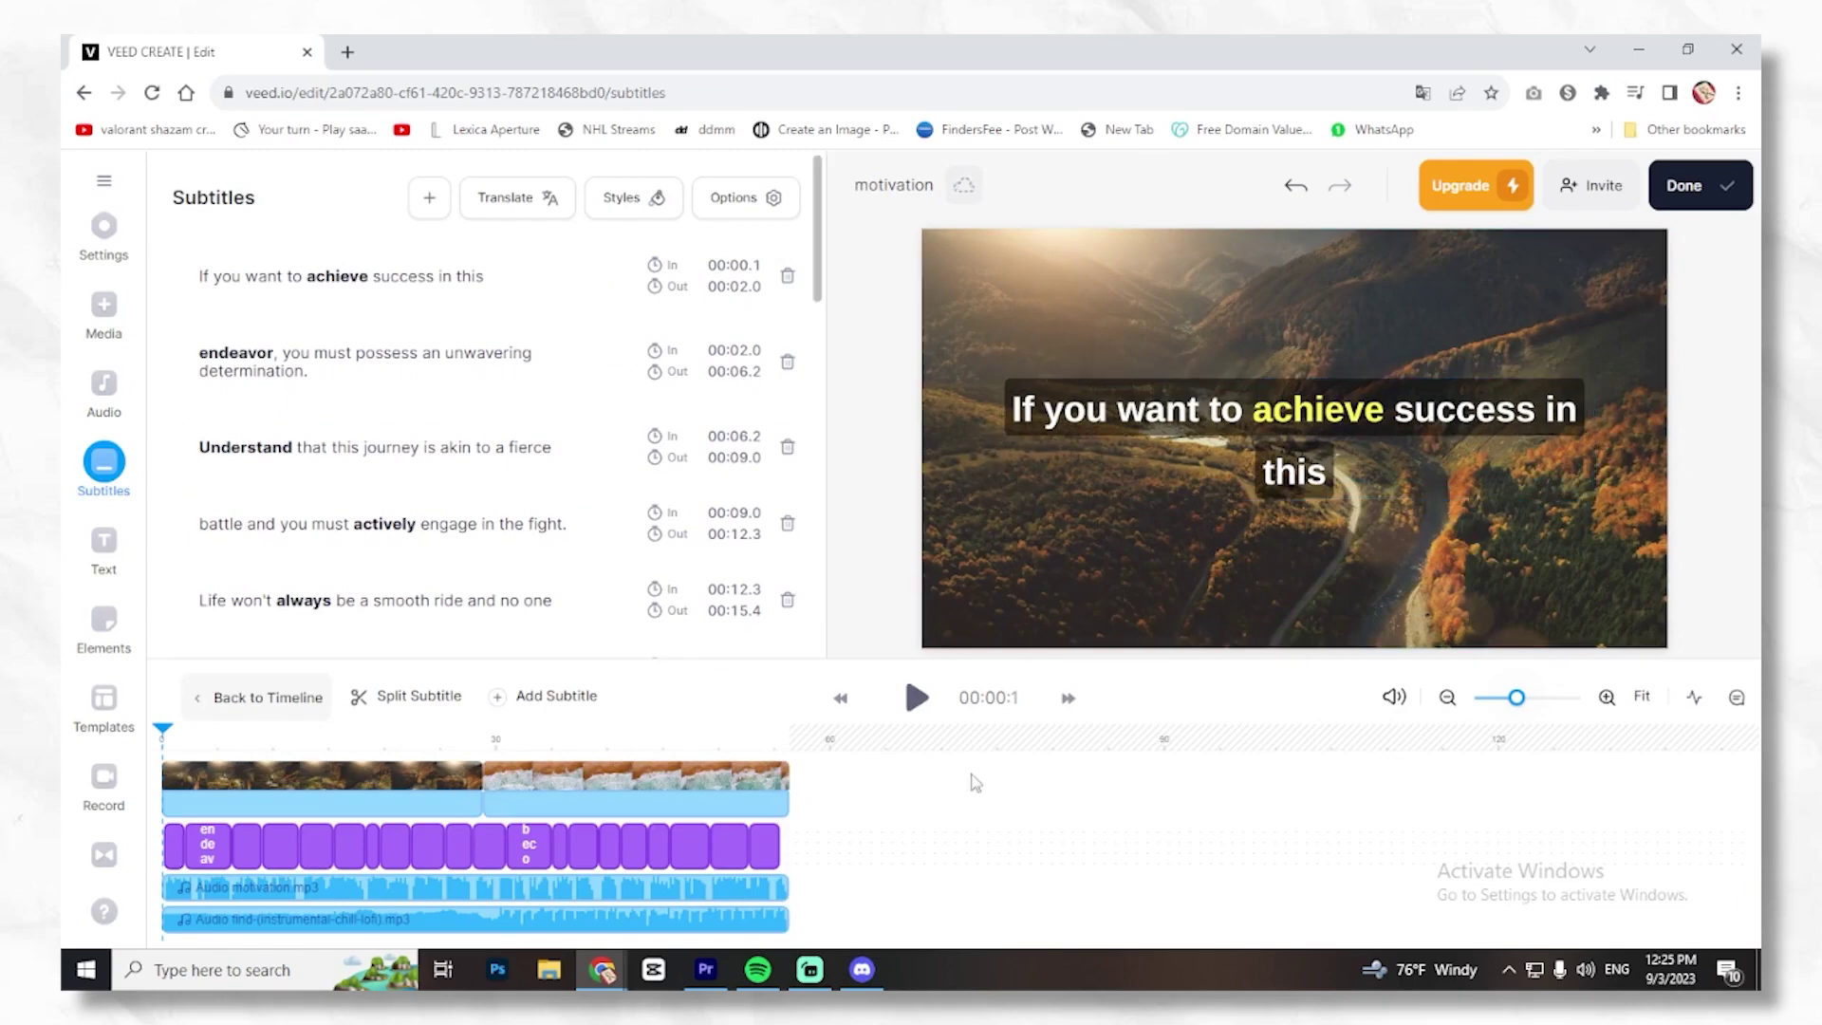
click(916, 698)
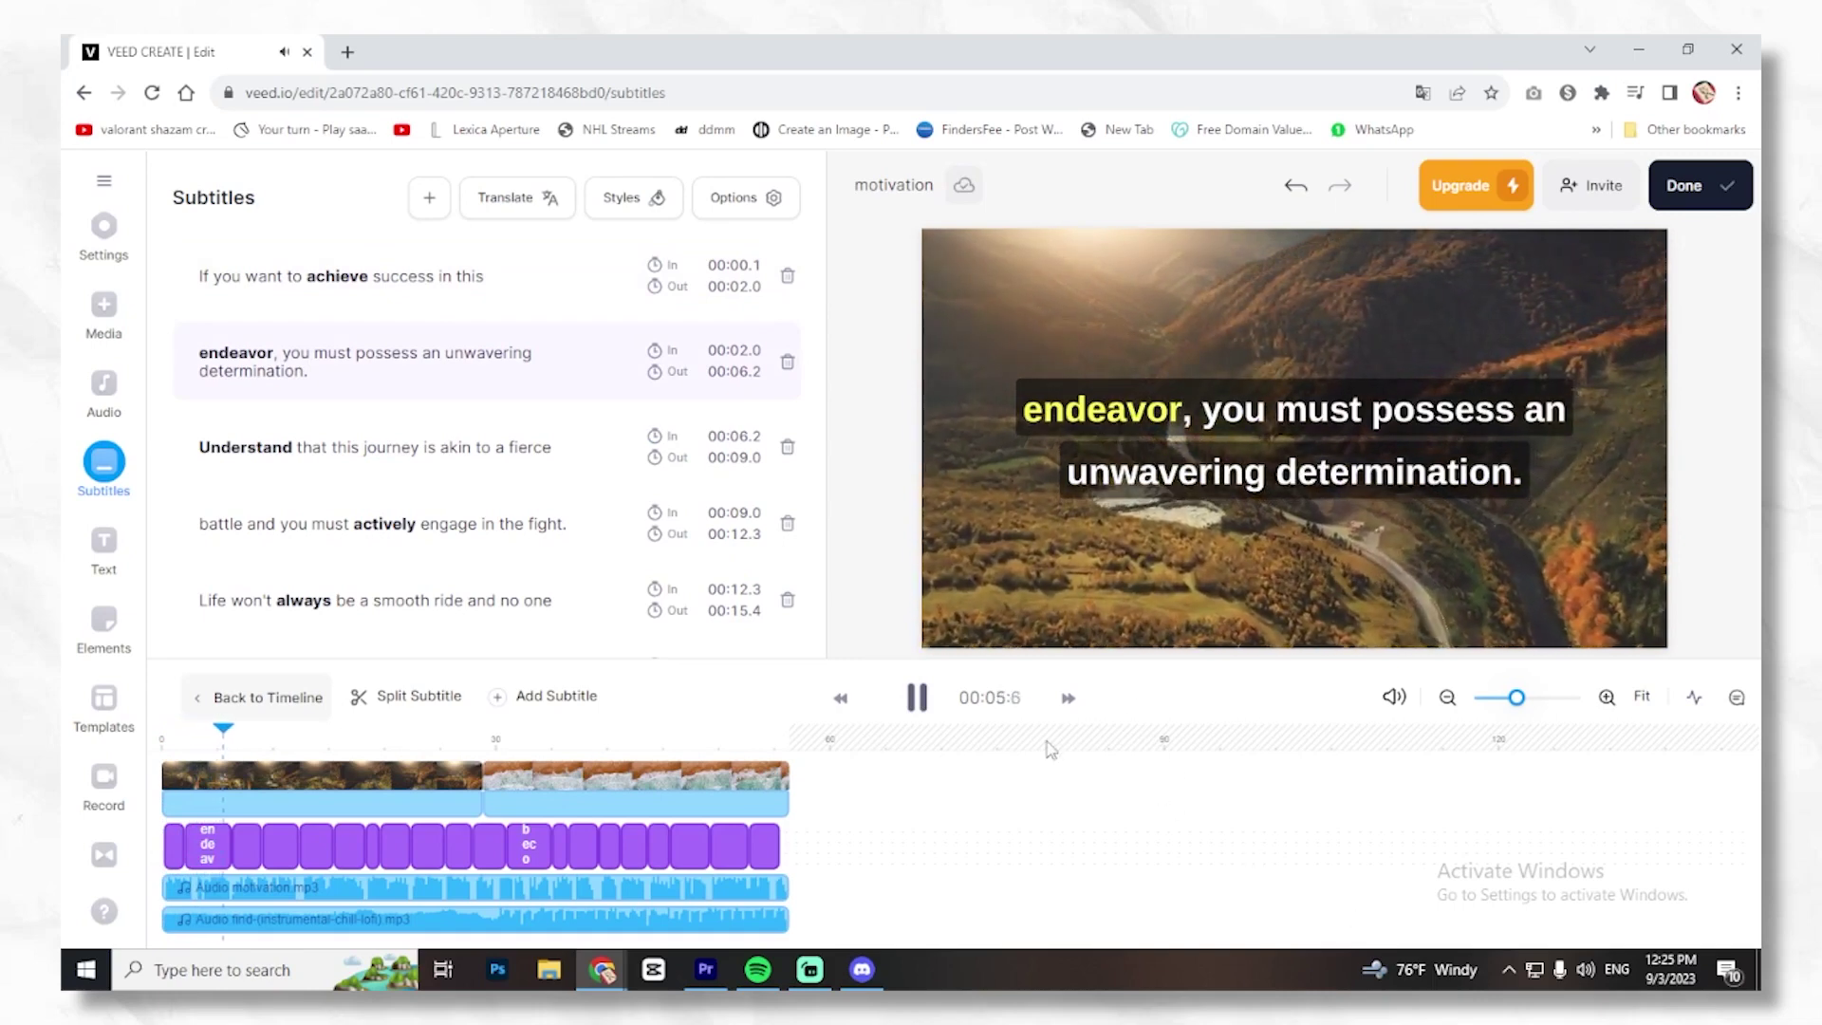
click(341, 770)
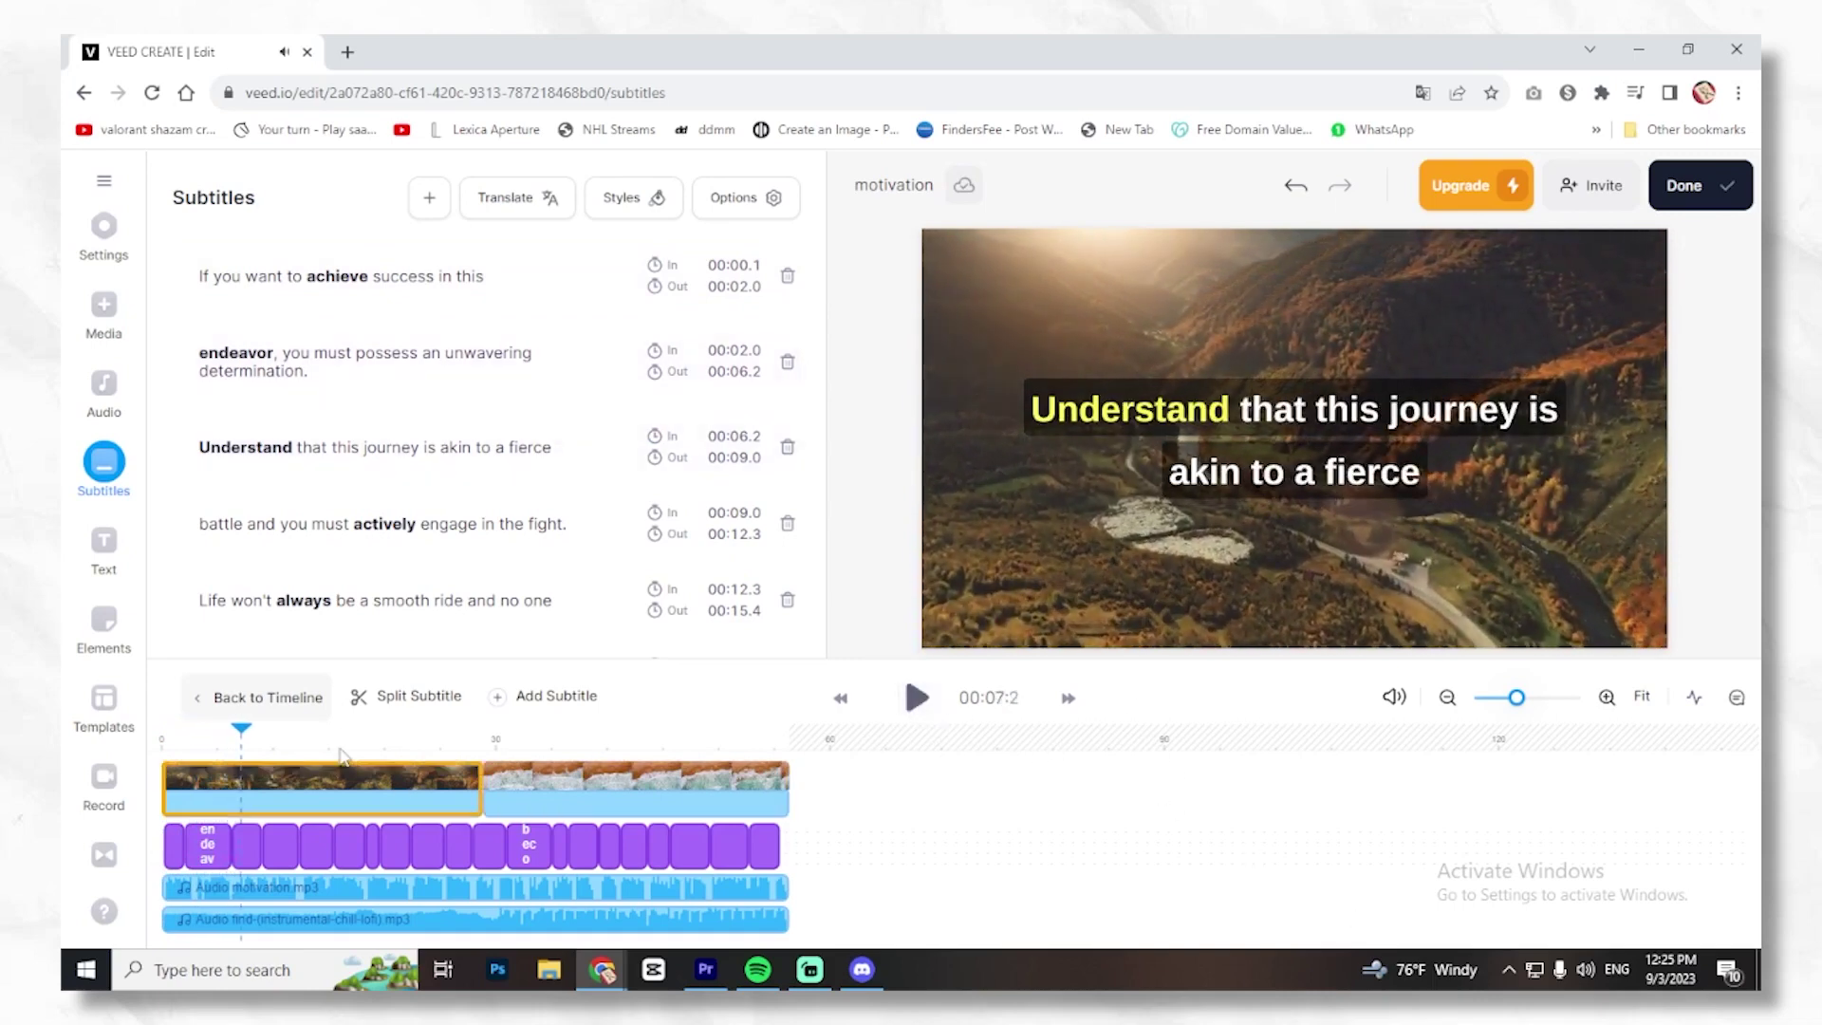
click(1704, 201)
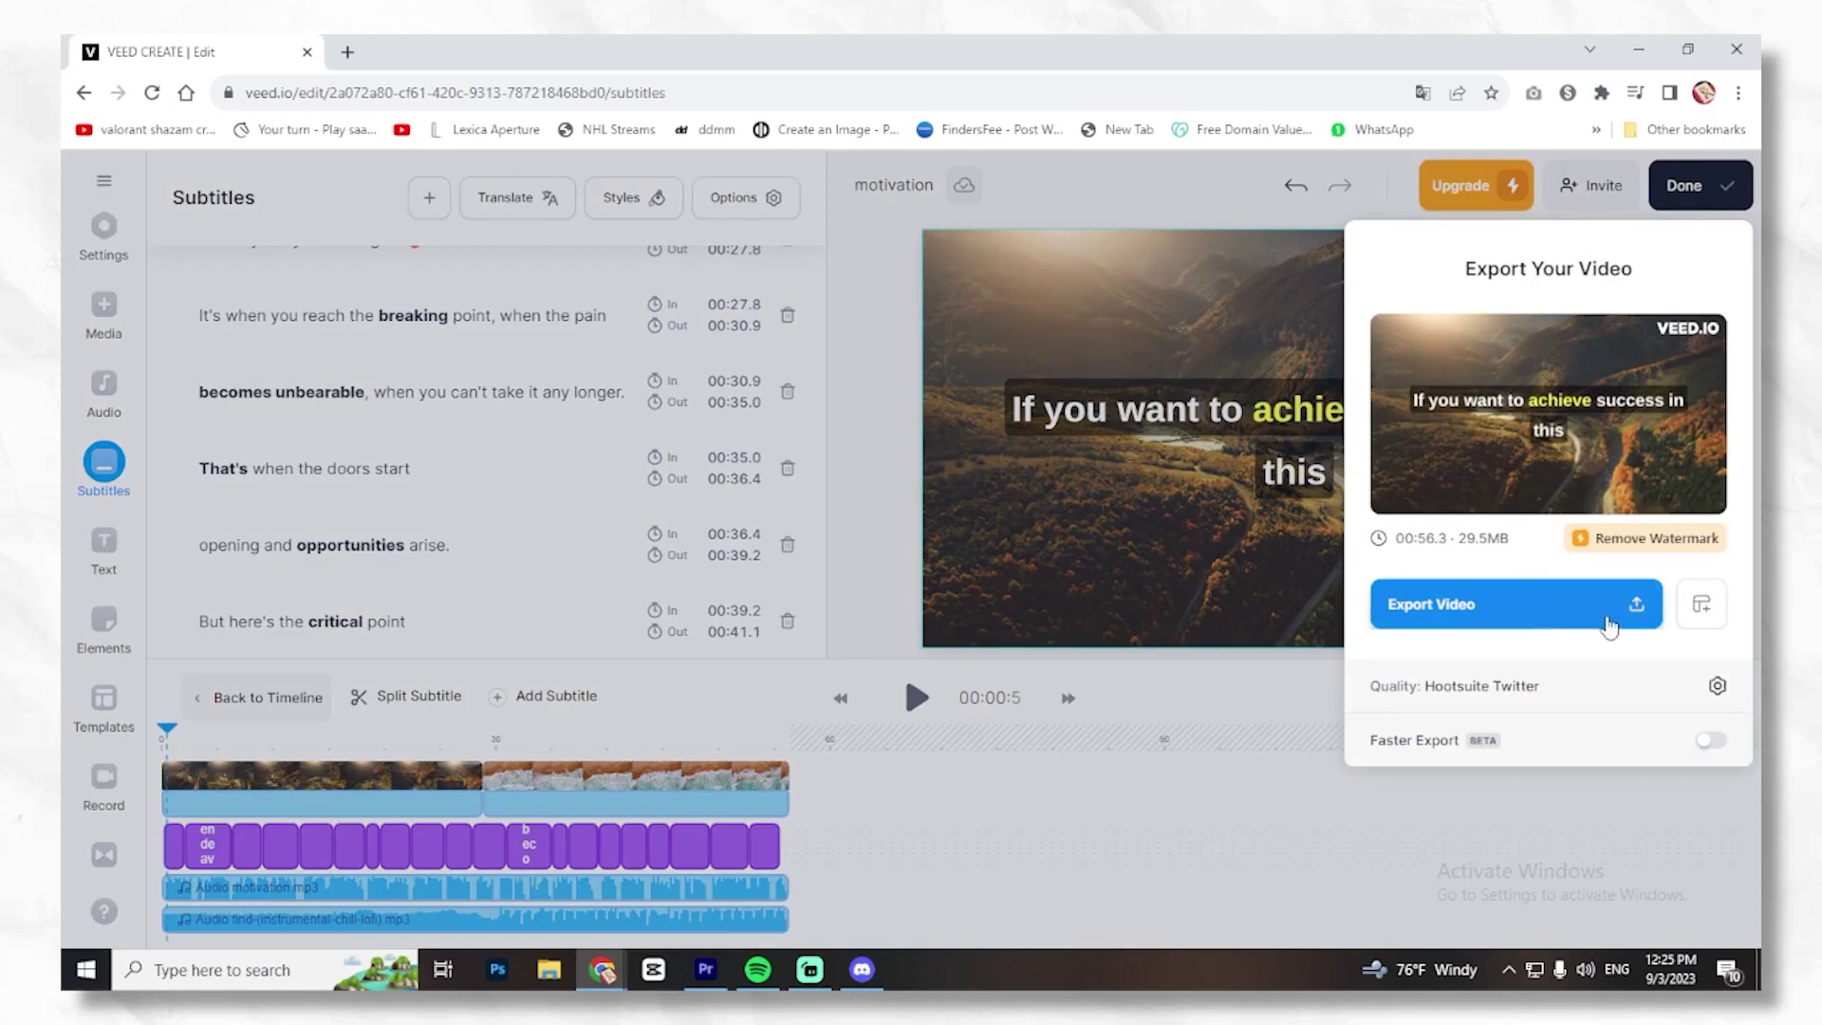
Export the 00:56.3 subtitled video and dismiss the email notification popup.
click(1639, 623)
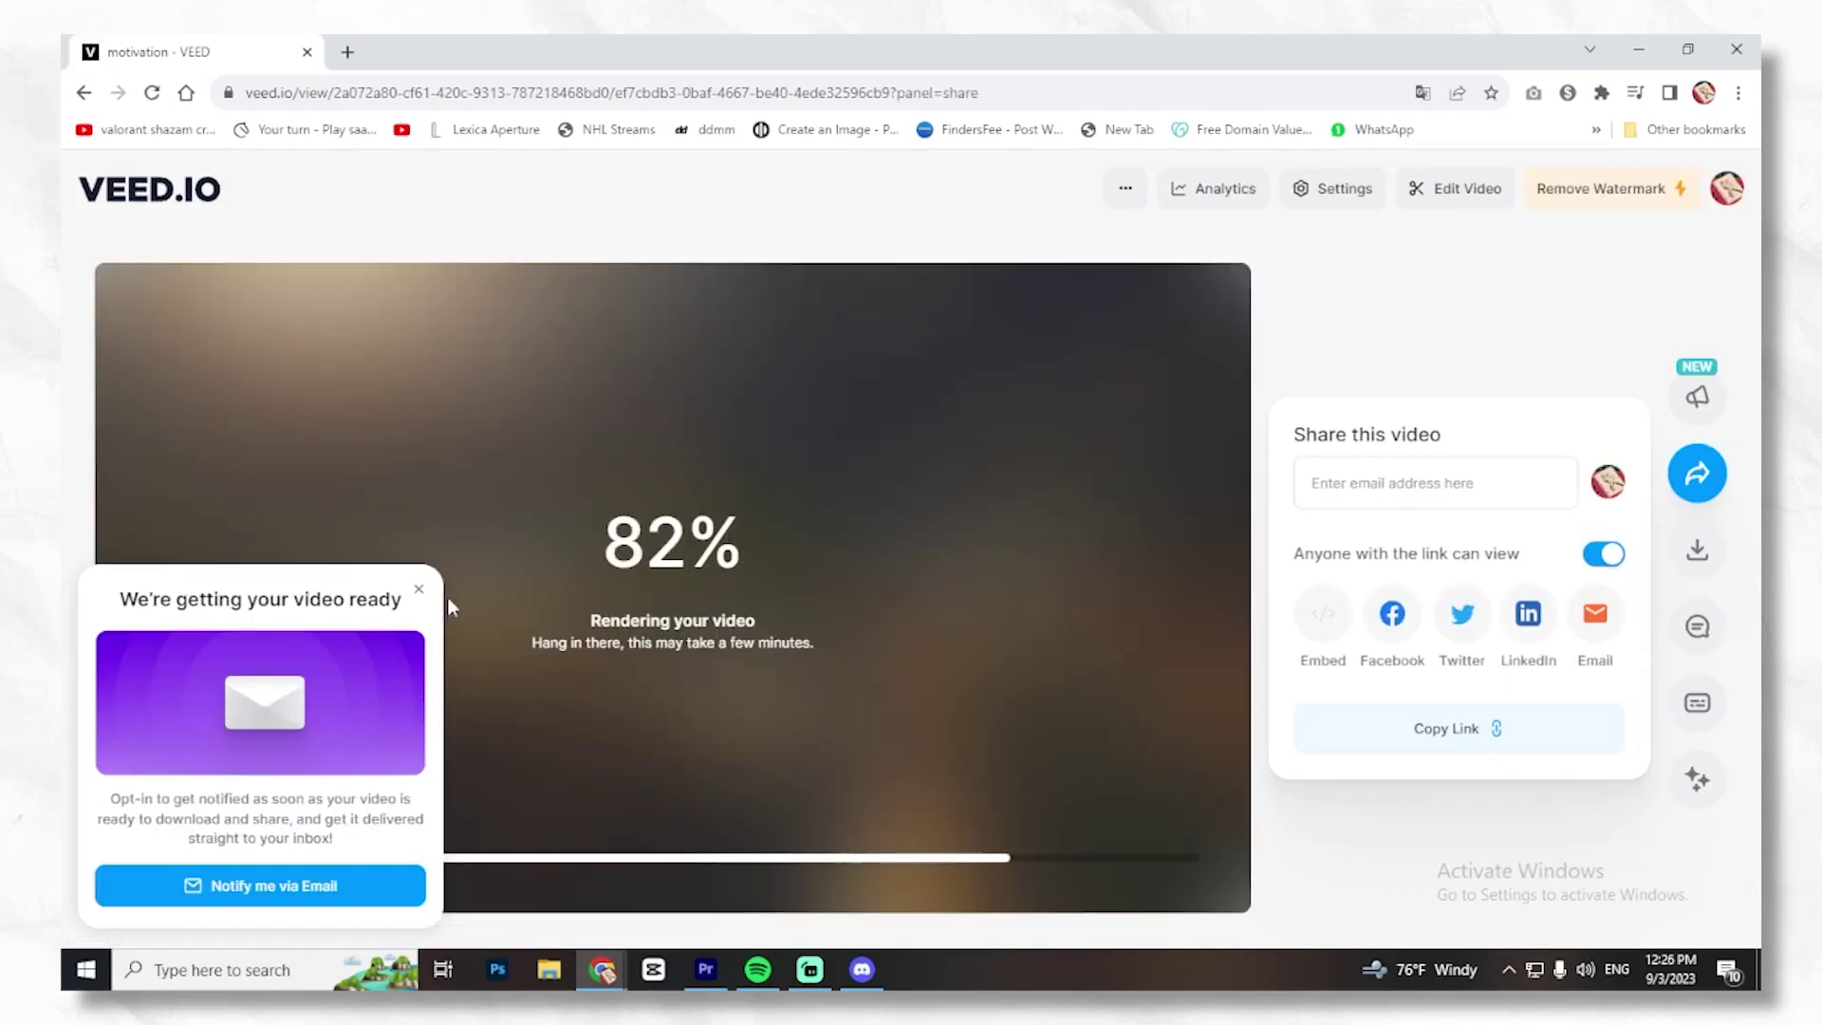
click(417, 590)
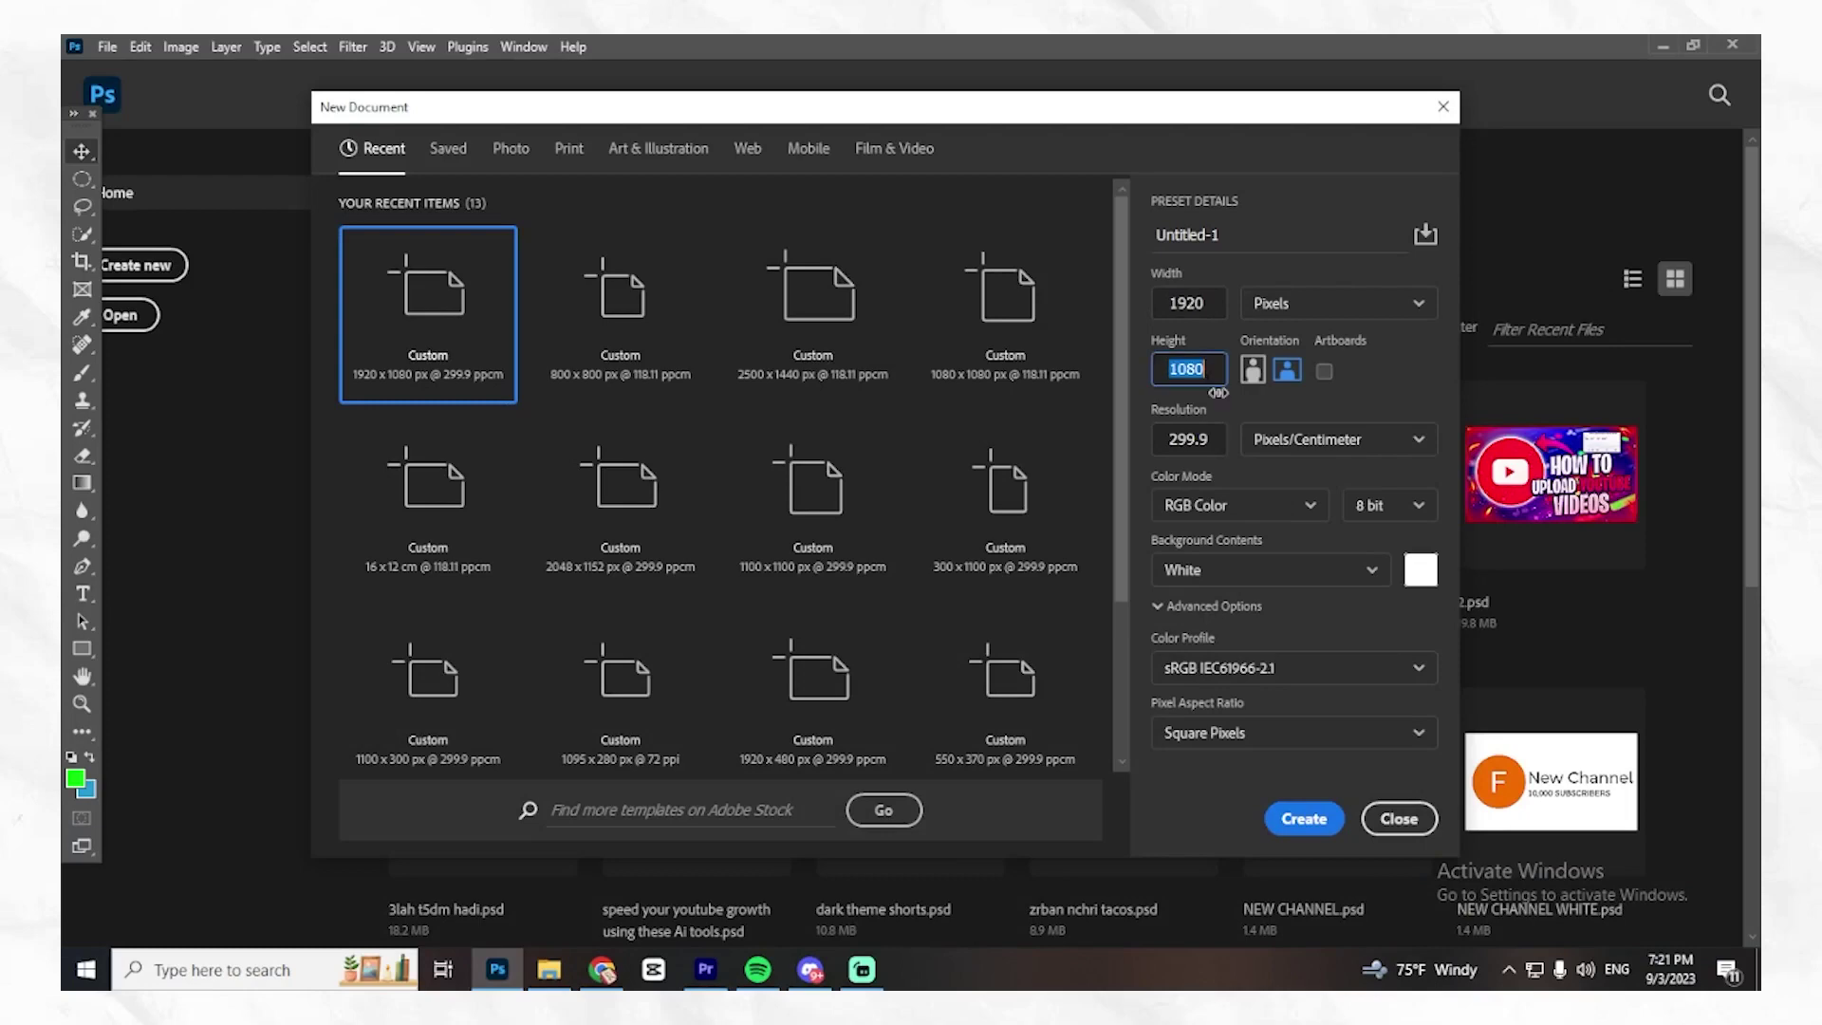
Create a 1920×1080 document and scale the dark grunge texture to fill it.
click(1288, 814)
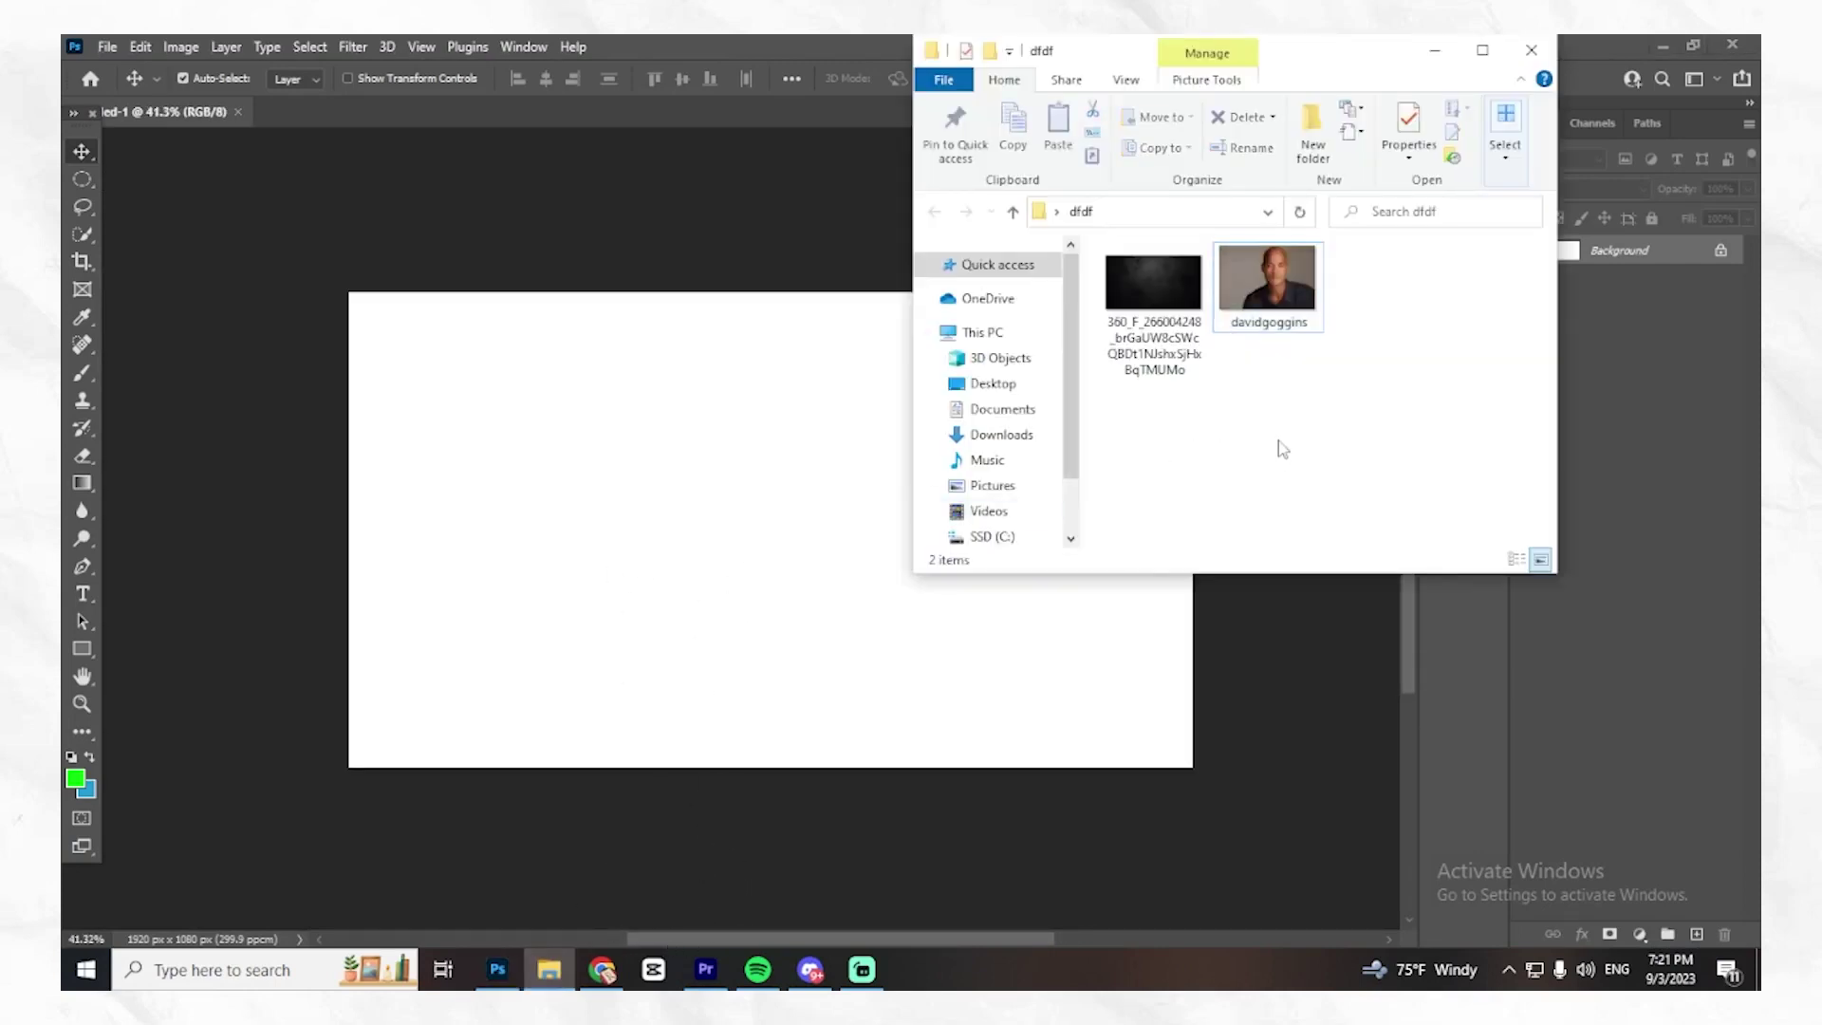
drag(1167, 327, 560, 467)
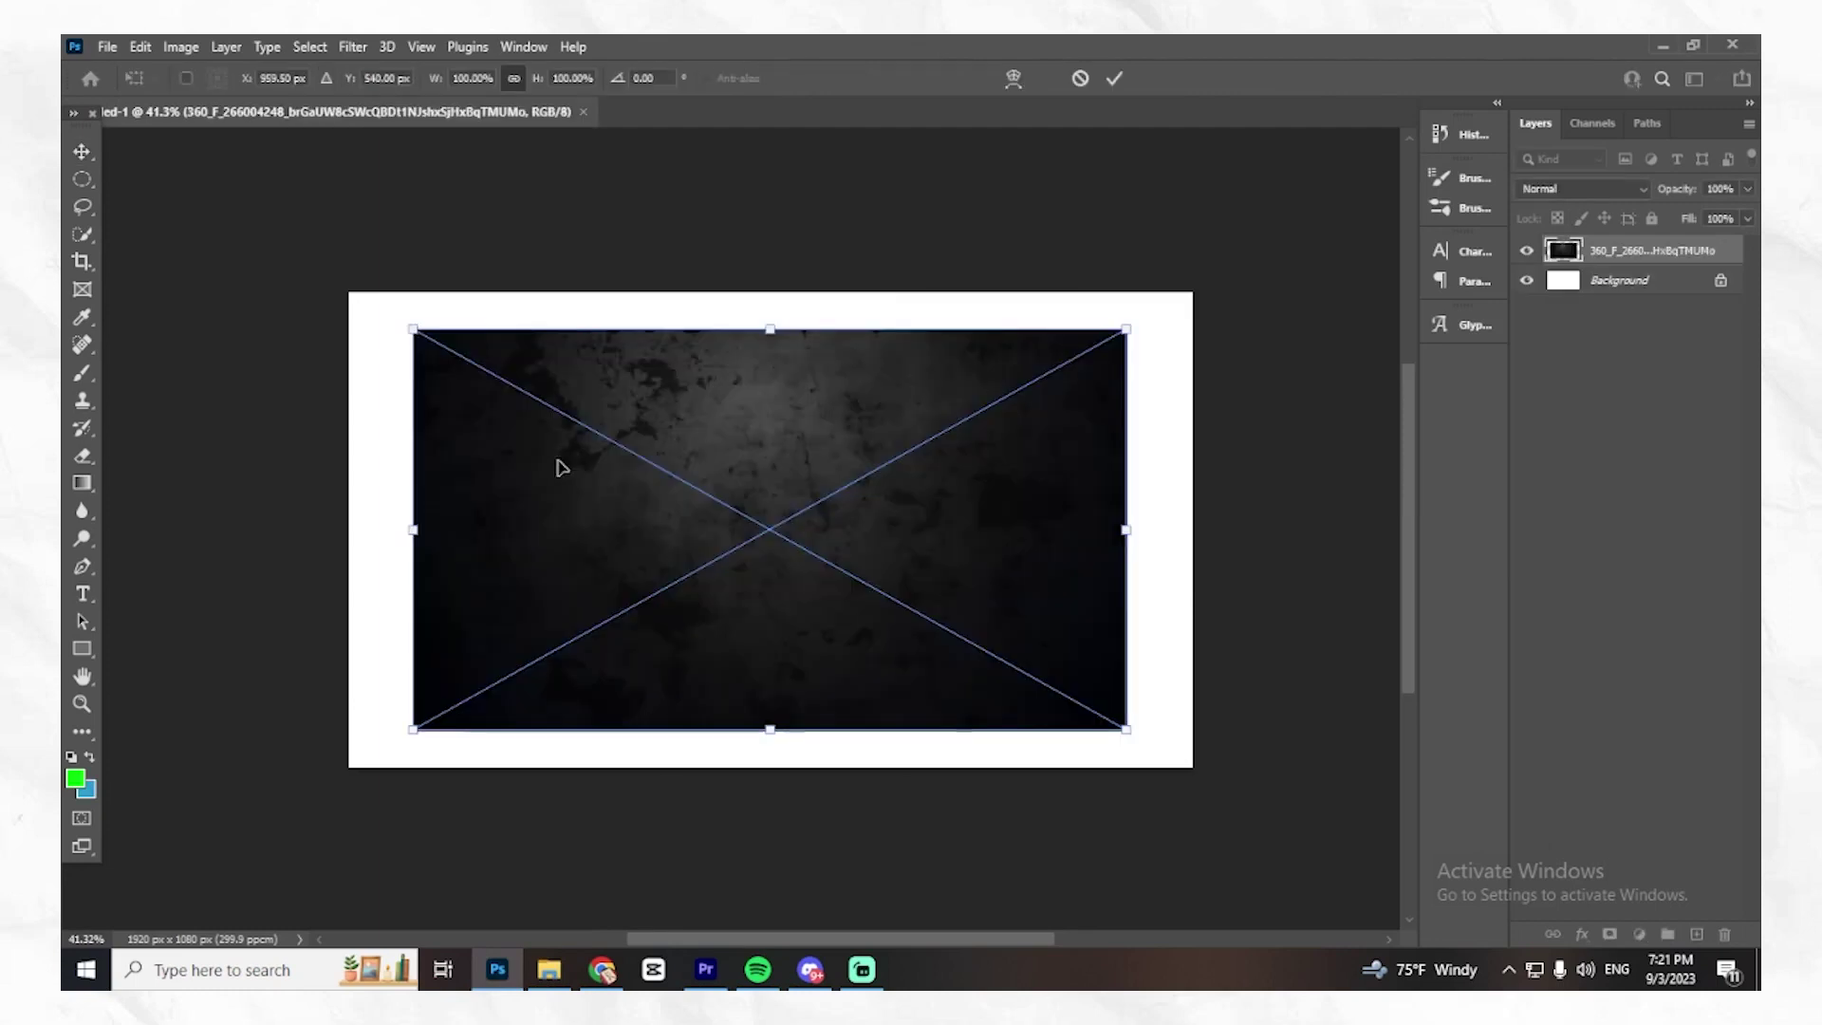
drag(414, 330, 340, 287)
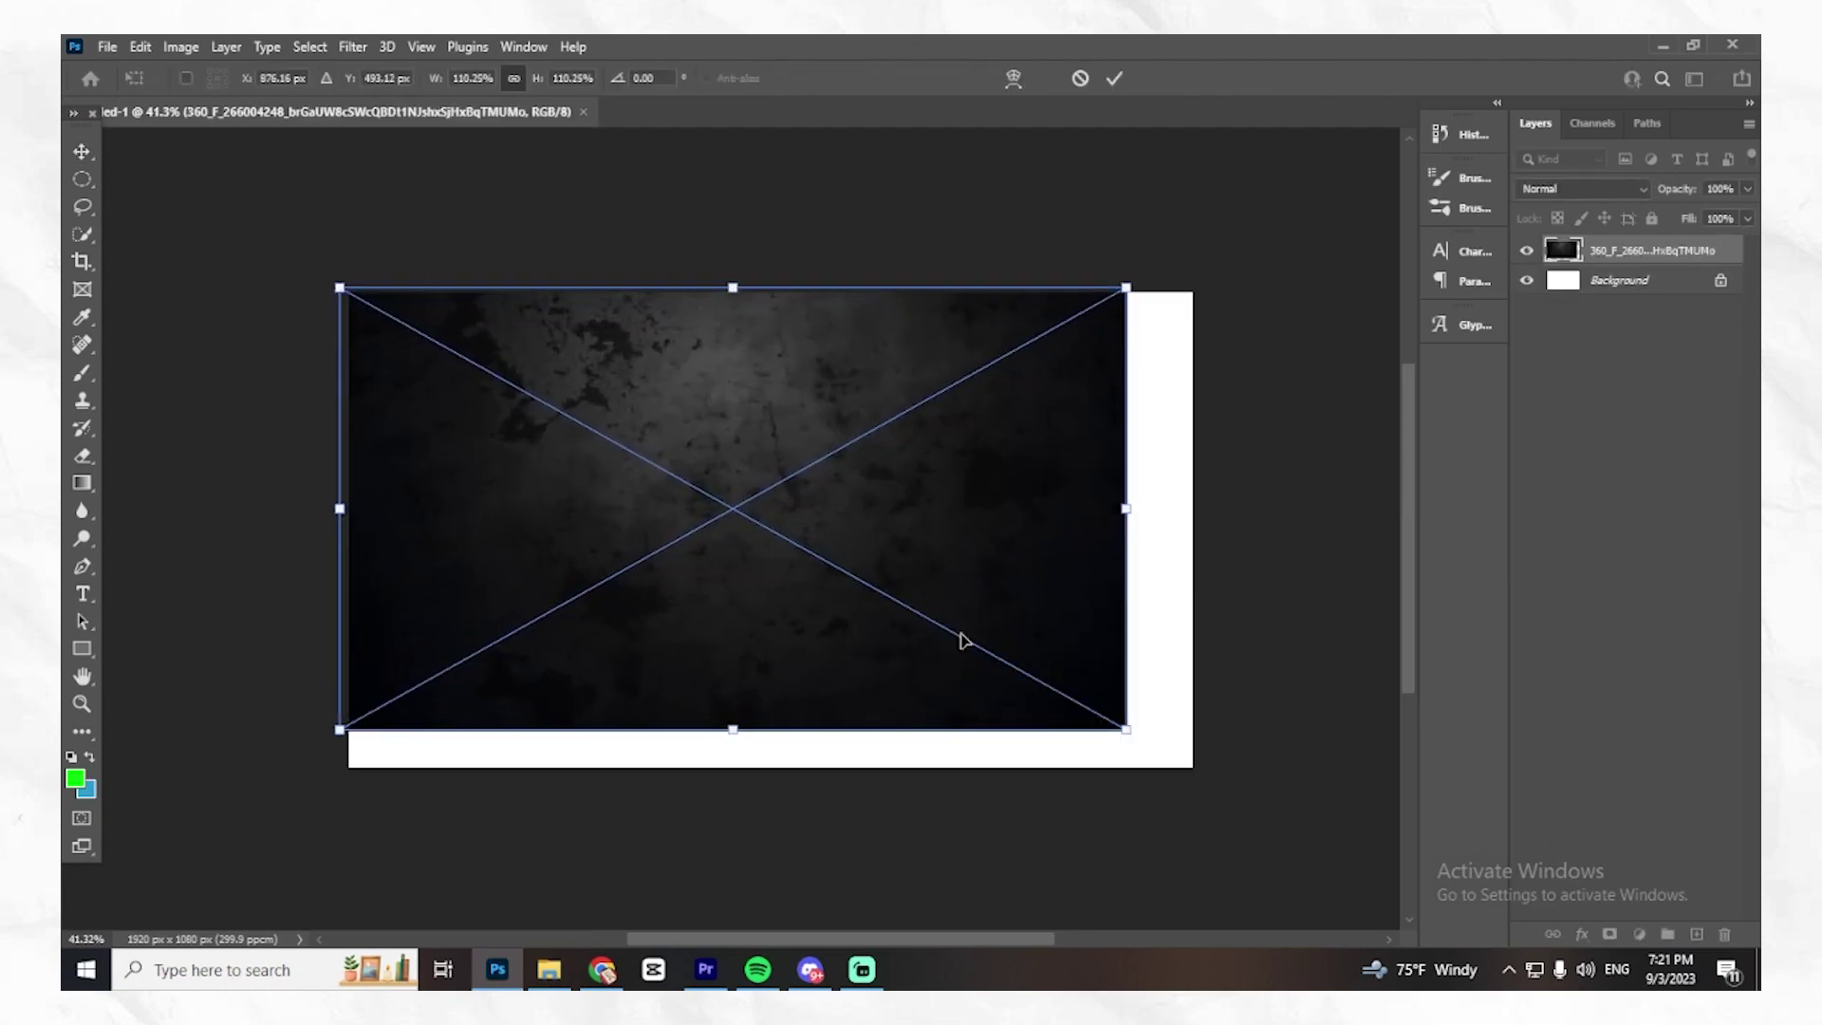
drag(1160, 740, 1235, 783)
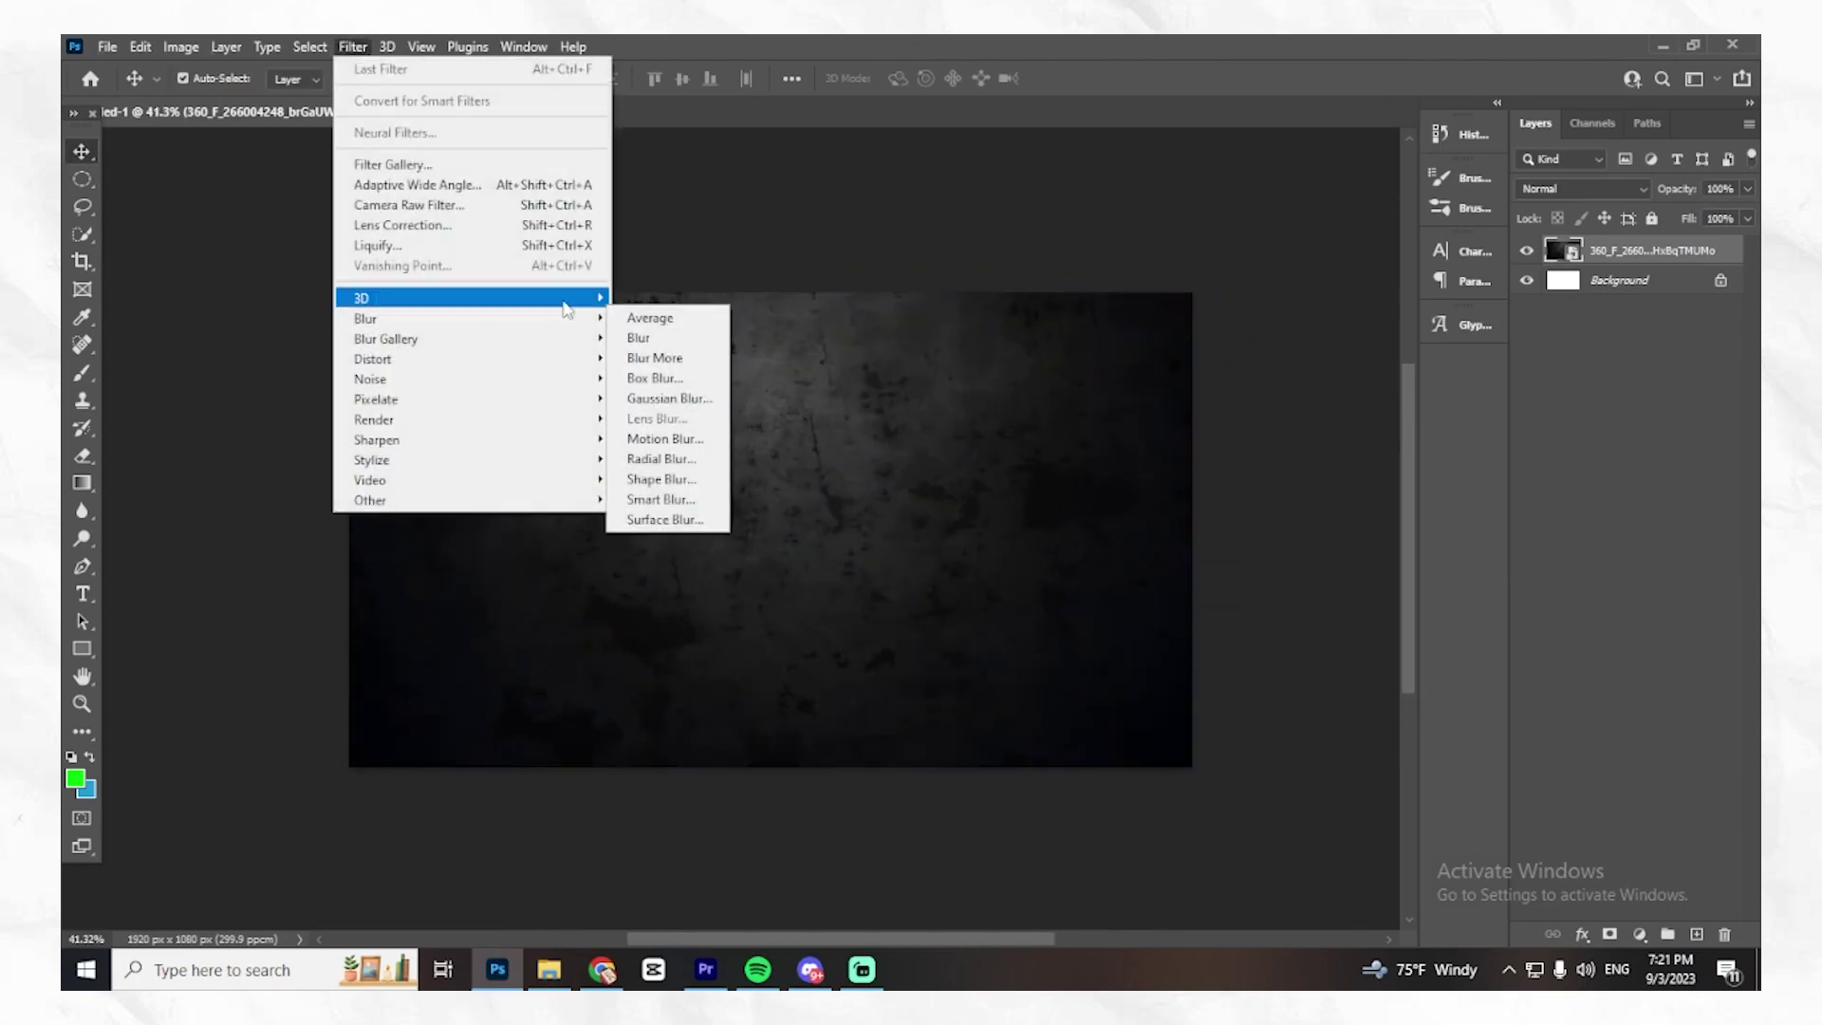
Blur the texture with a Gaussian Blur of radius 10.
mouse_move(594, 320)
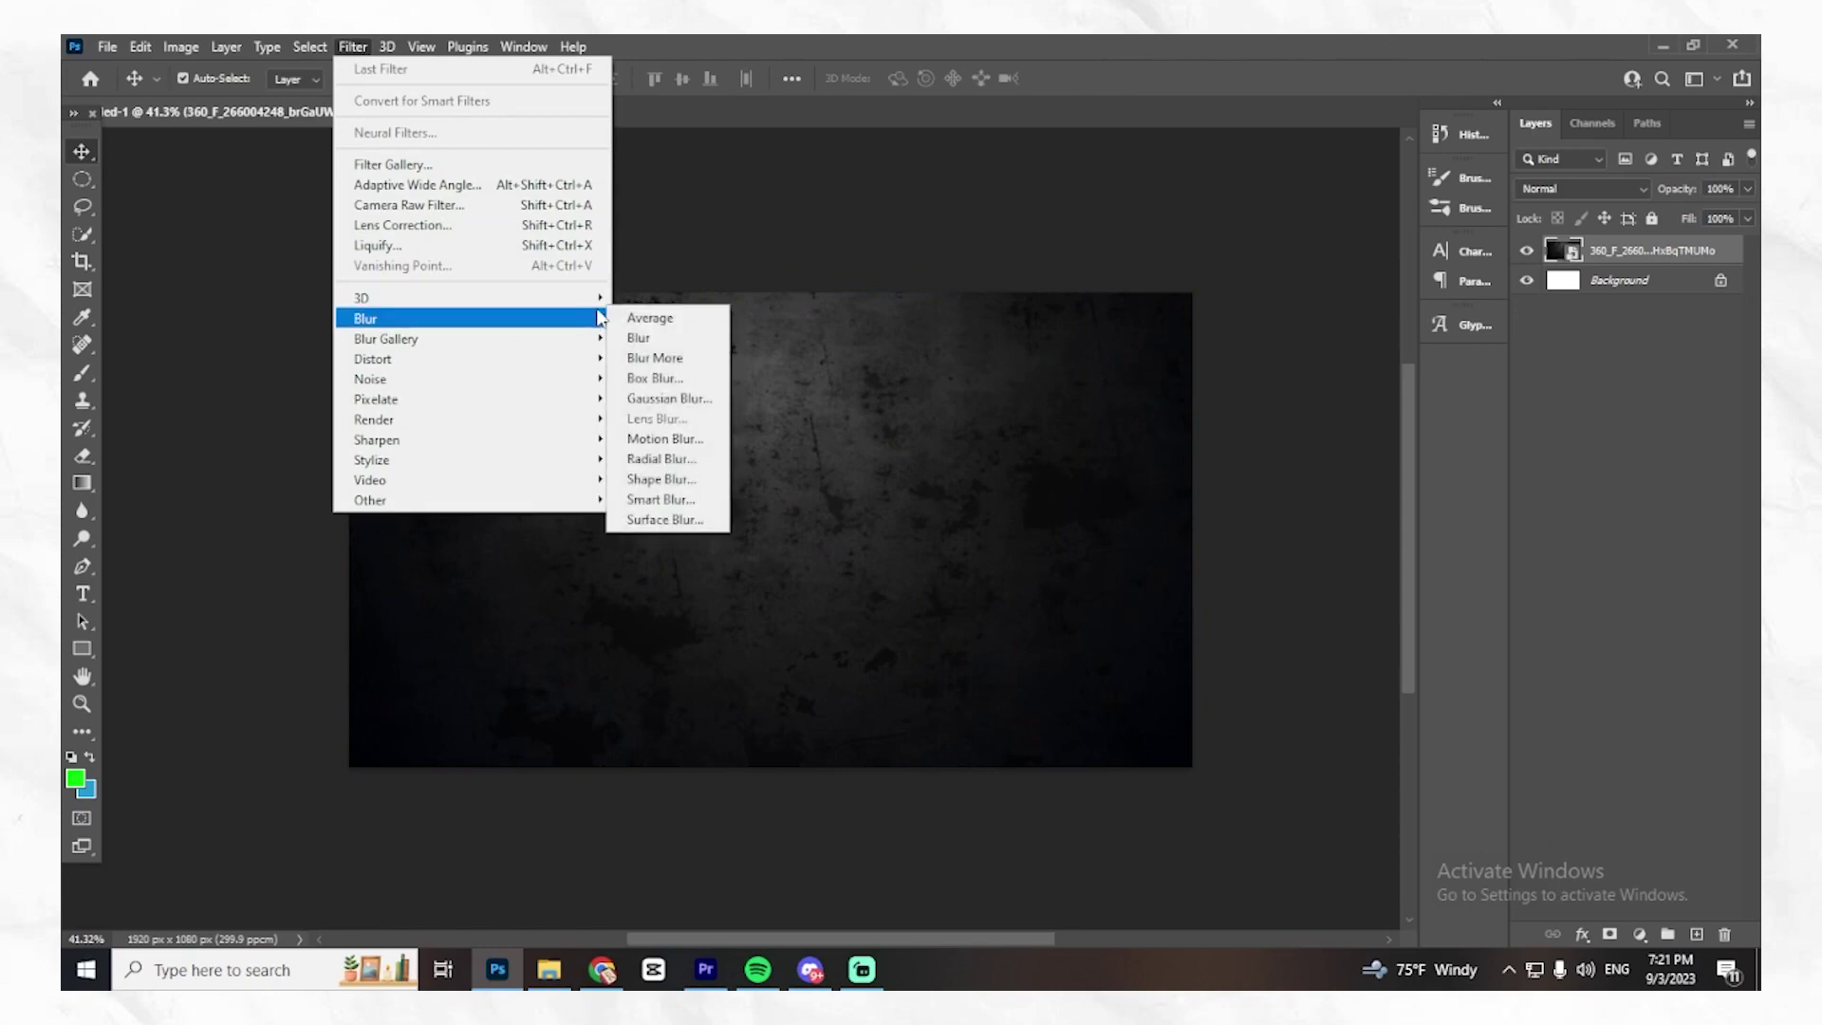
click(664, 401)
text(10)
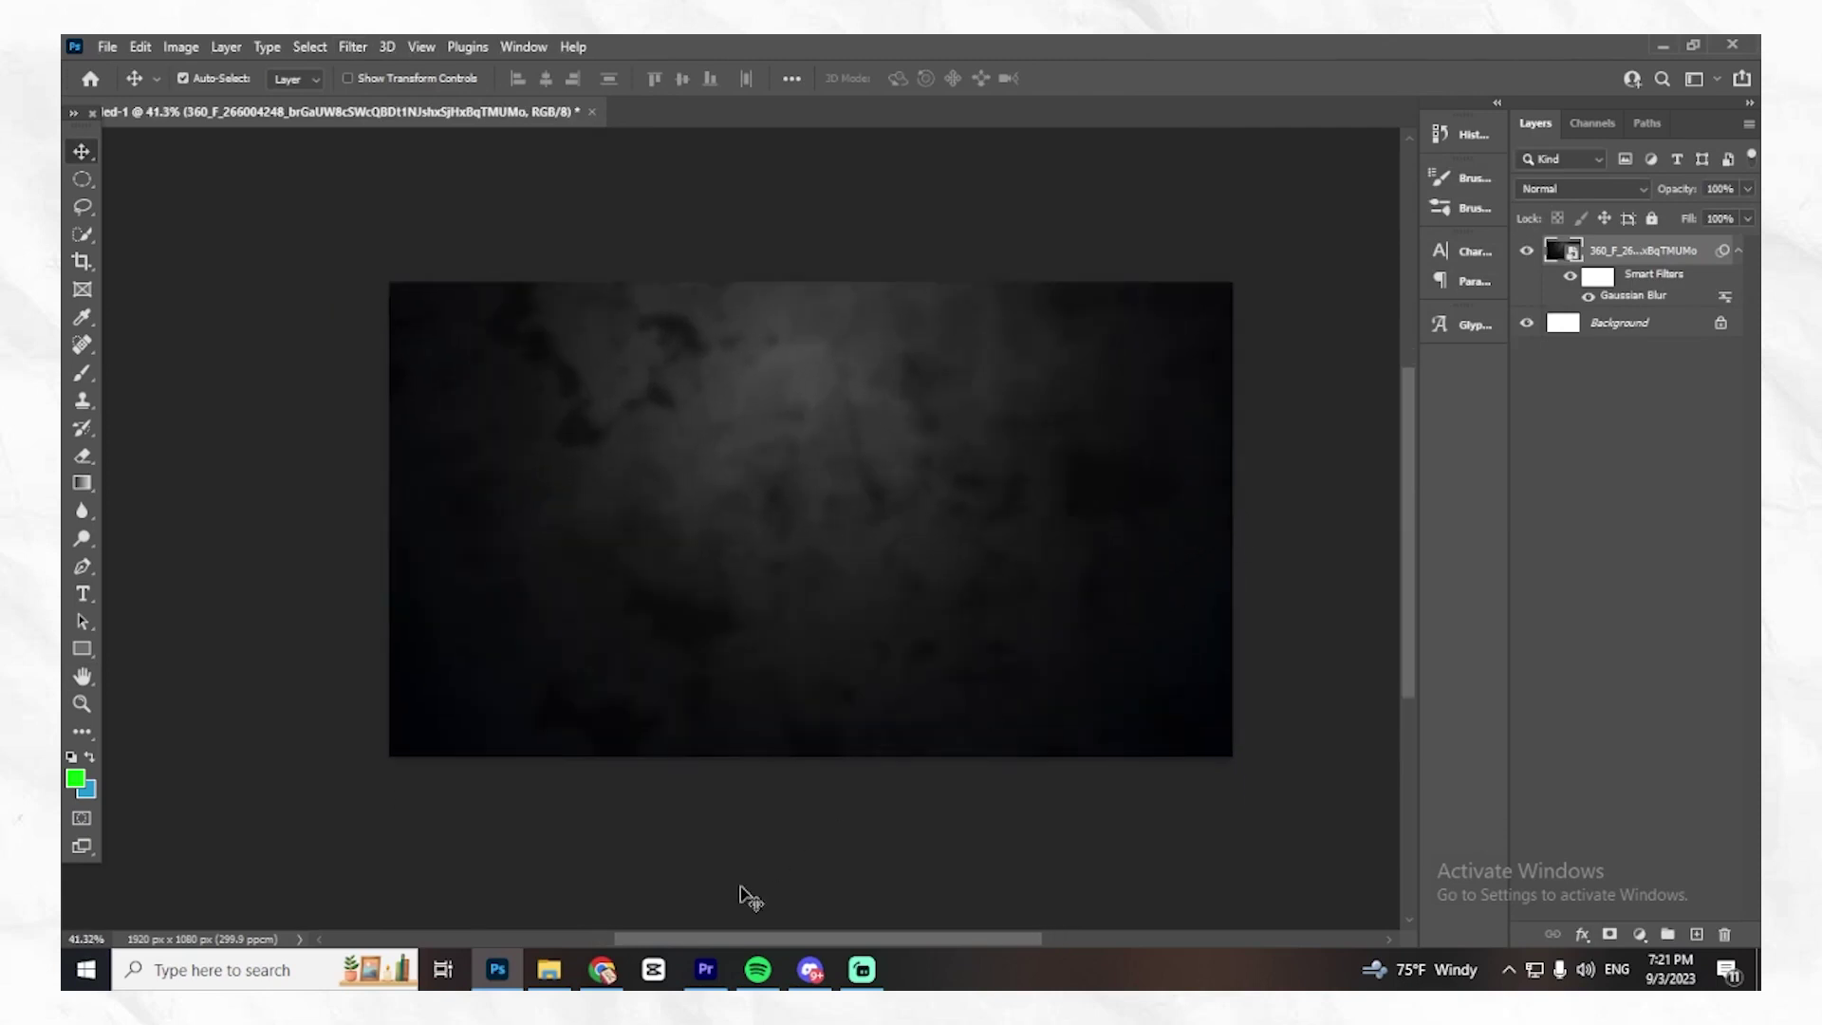
Place the davidgoggins portrait photo onto the canvas.
click(556, 970)
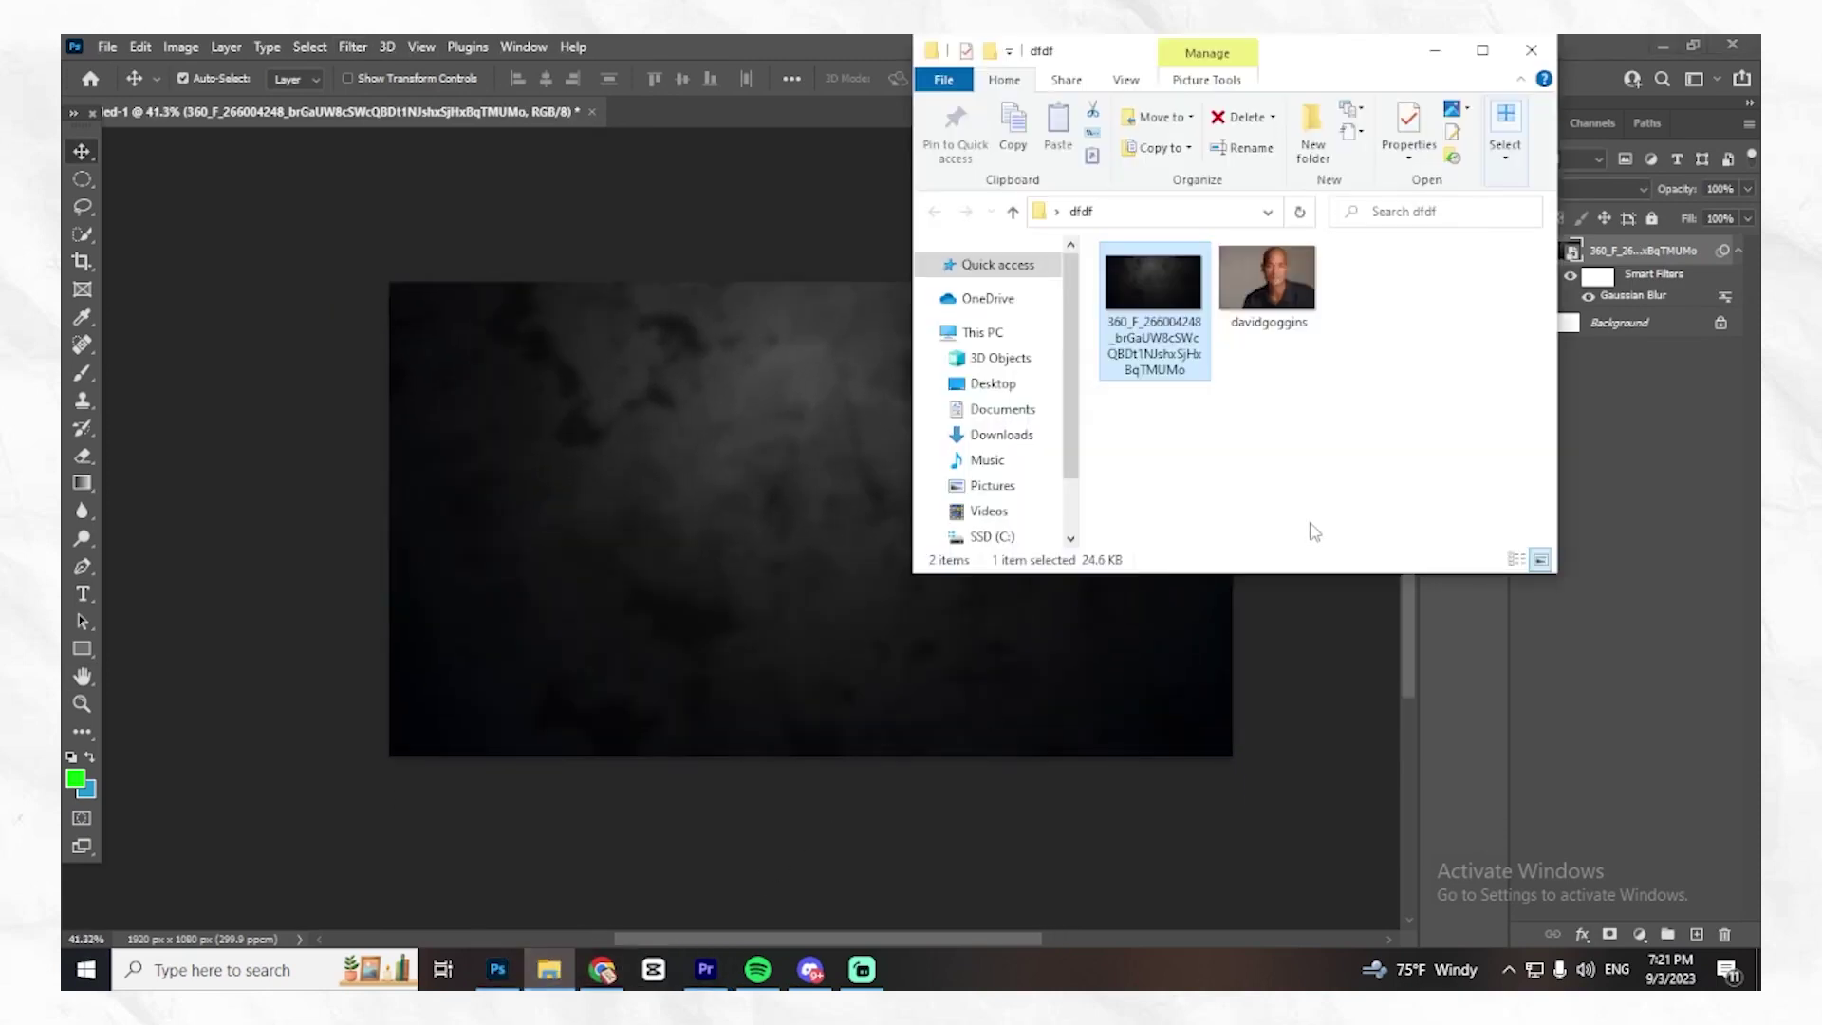
drag(1267, 280, 691, 583)
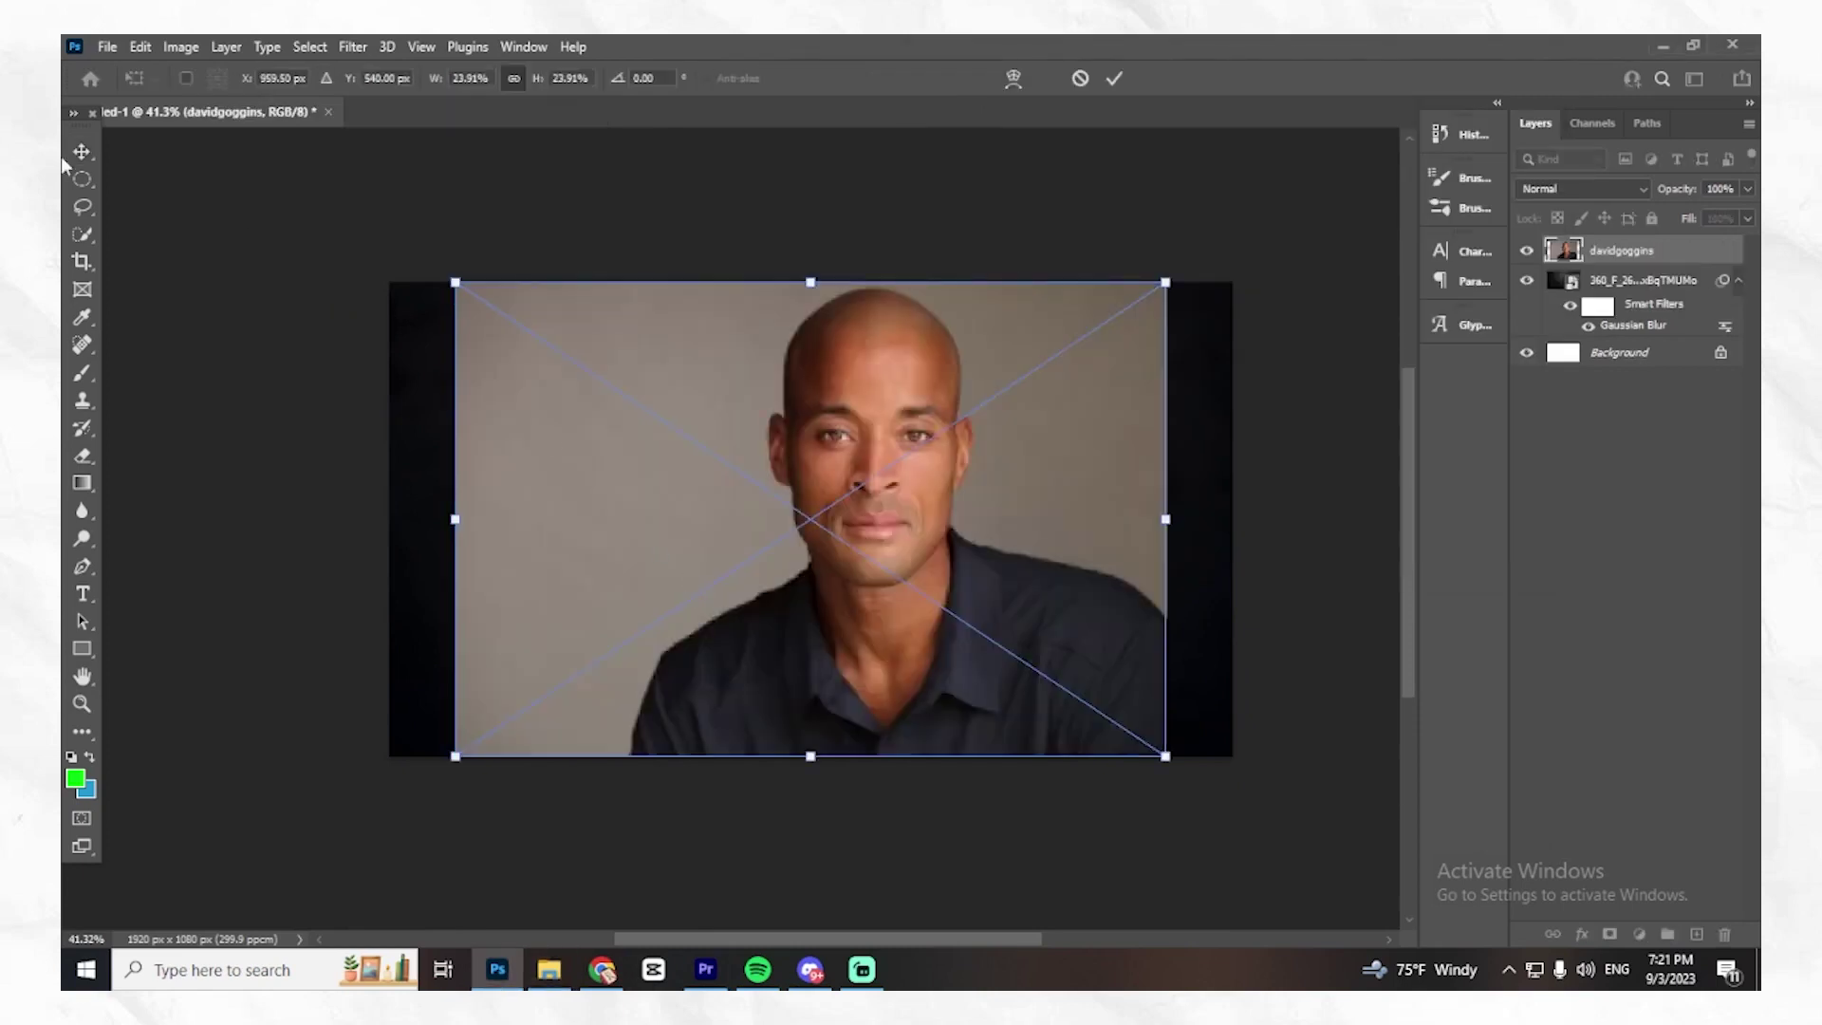
key(Return)
scroll(975, 444, down, 2)
scroll(975, 444, up, 3)
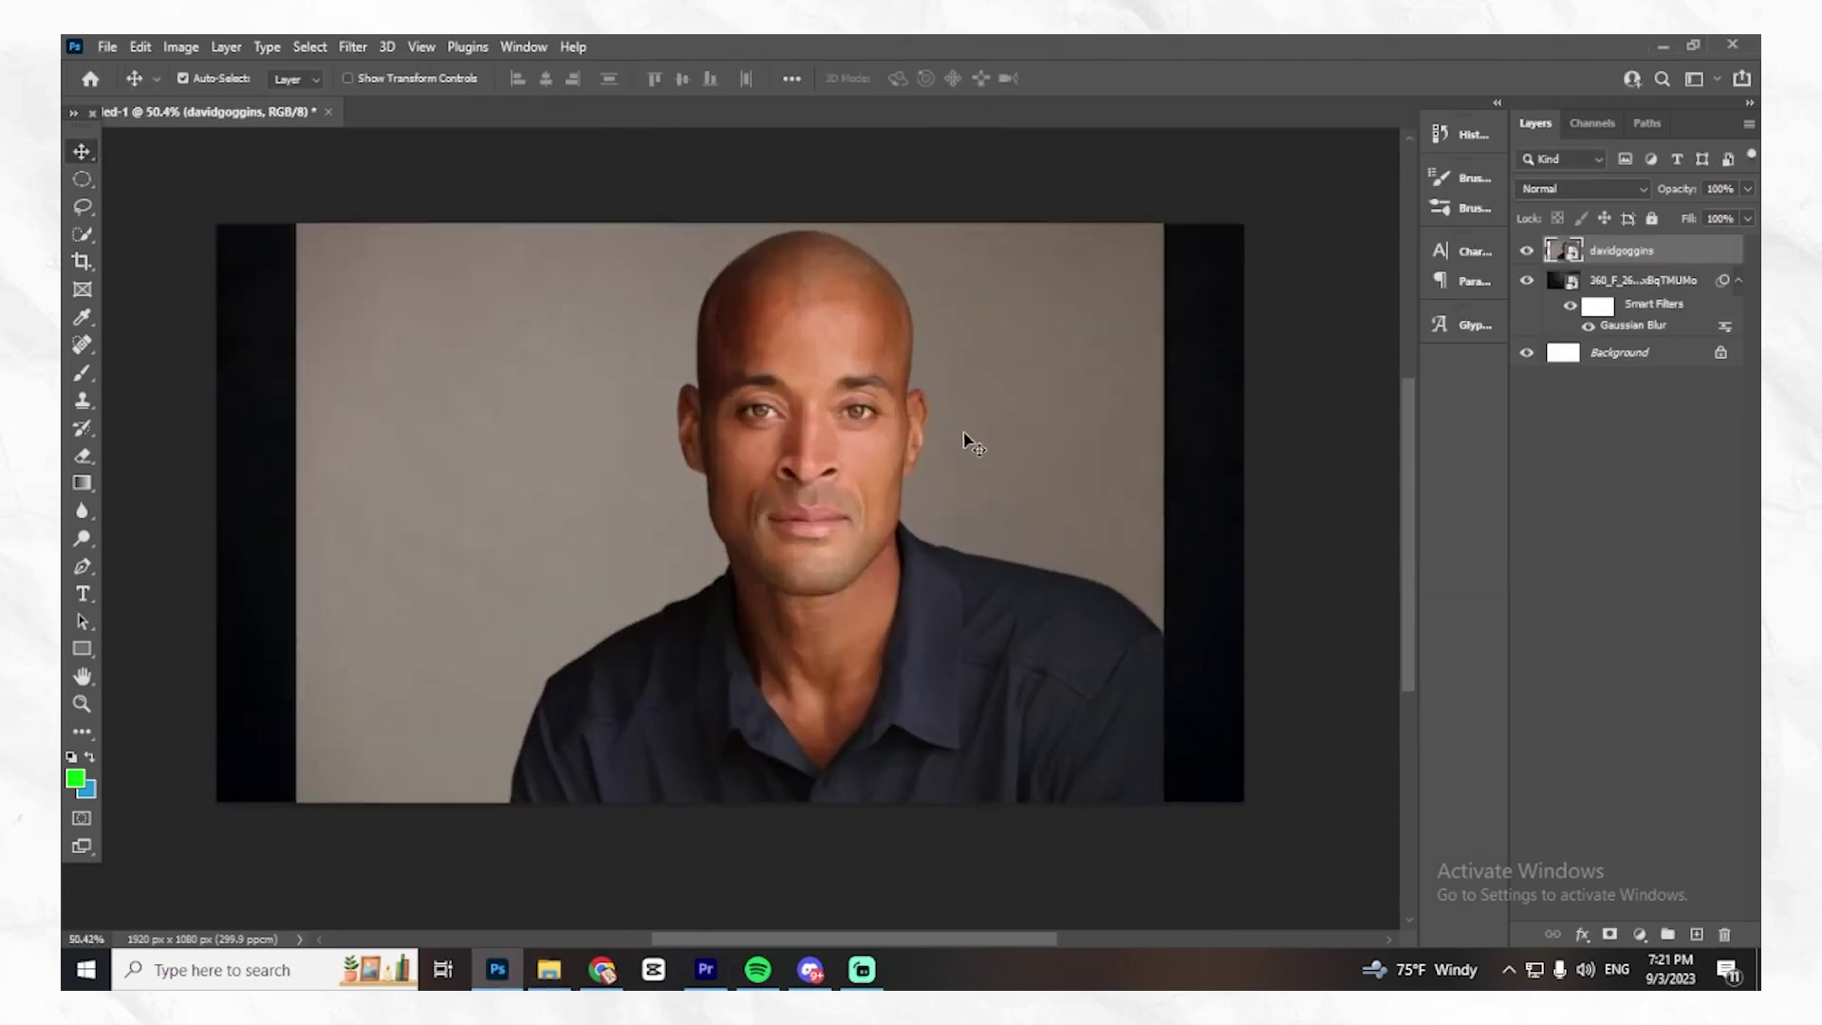
Select the subject and add a layer mask hiding the portrait's original background.
click(87, 235)
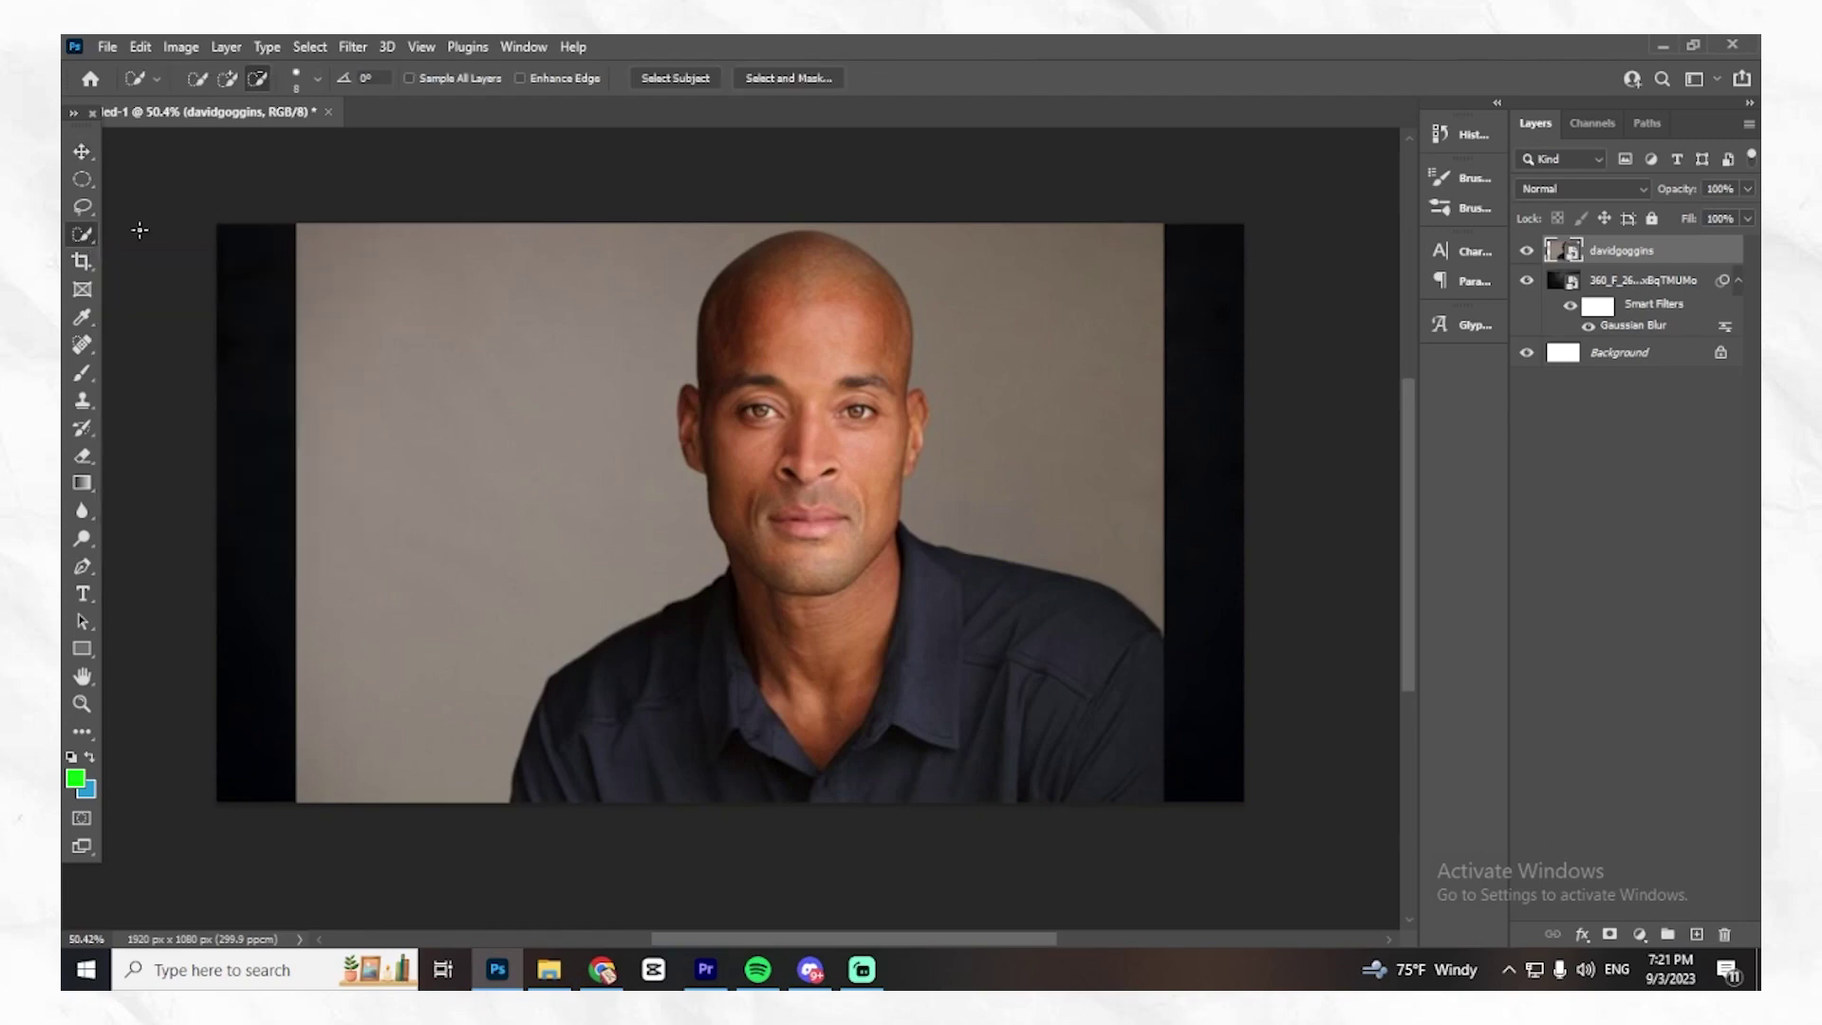
click(675, 80)
click(1612, 934)
Shift the masked portrait toward the right side of the canvas.
click(83, 153)
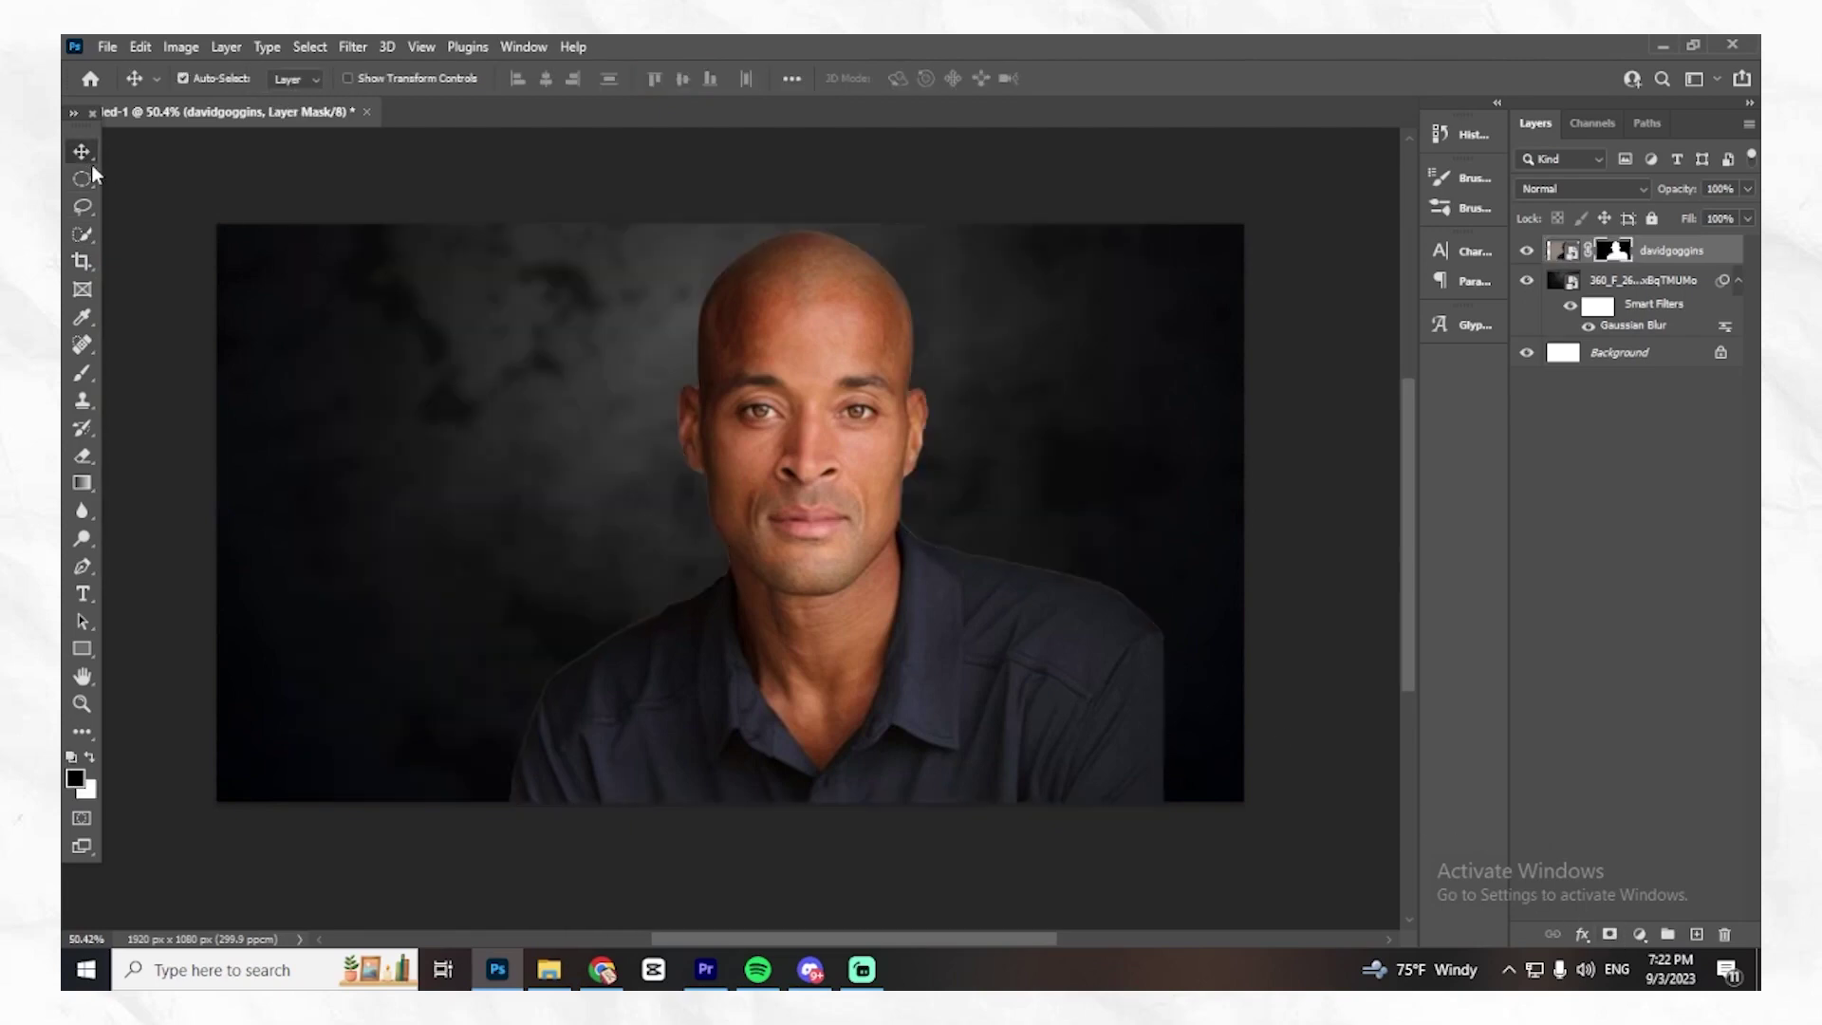
scroll(822, 532, down, 2)
drag(864, 579, 978, 590)
click(1241, 578)
scroll(949, 470, down, 2)
scroll(1005, 486, up, 3)
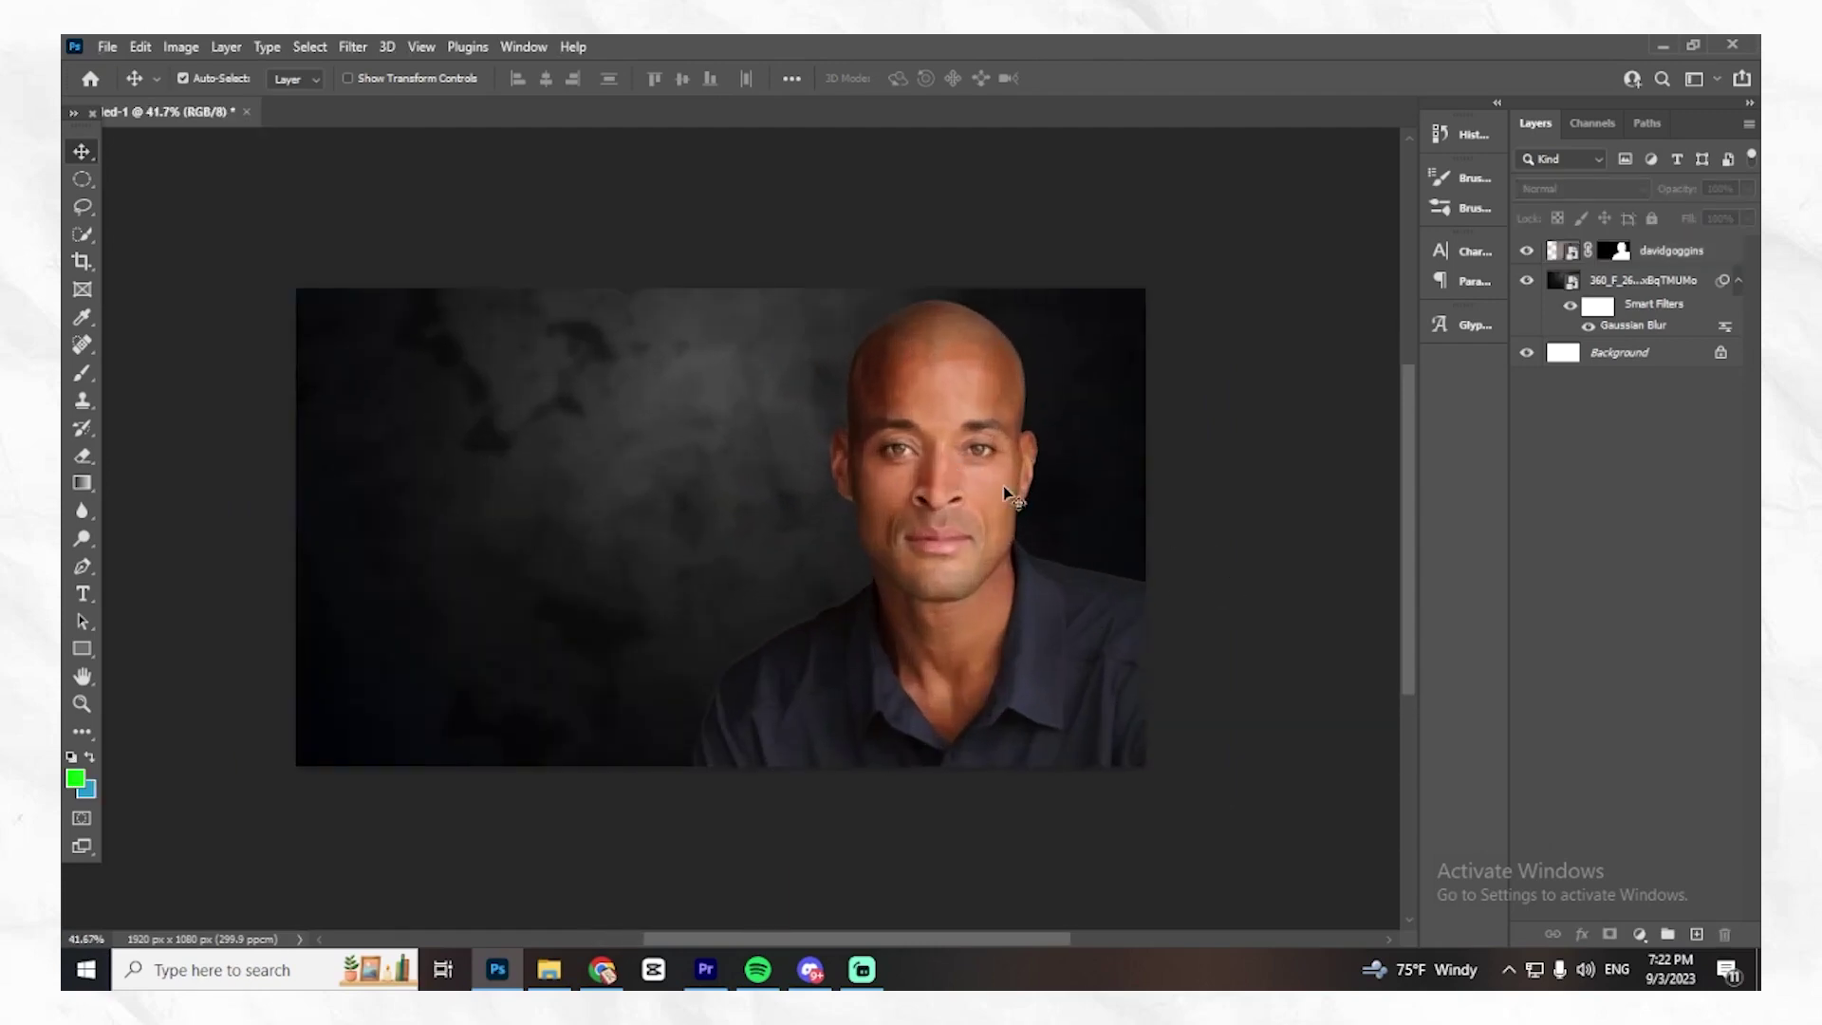
click(986, 495)
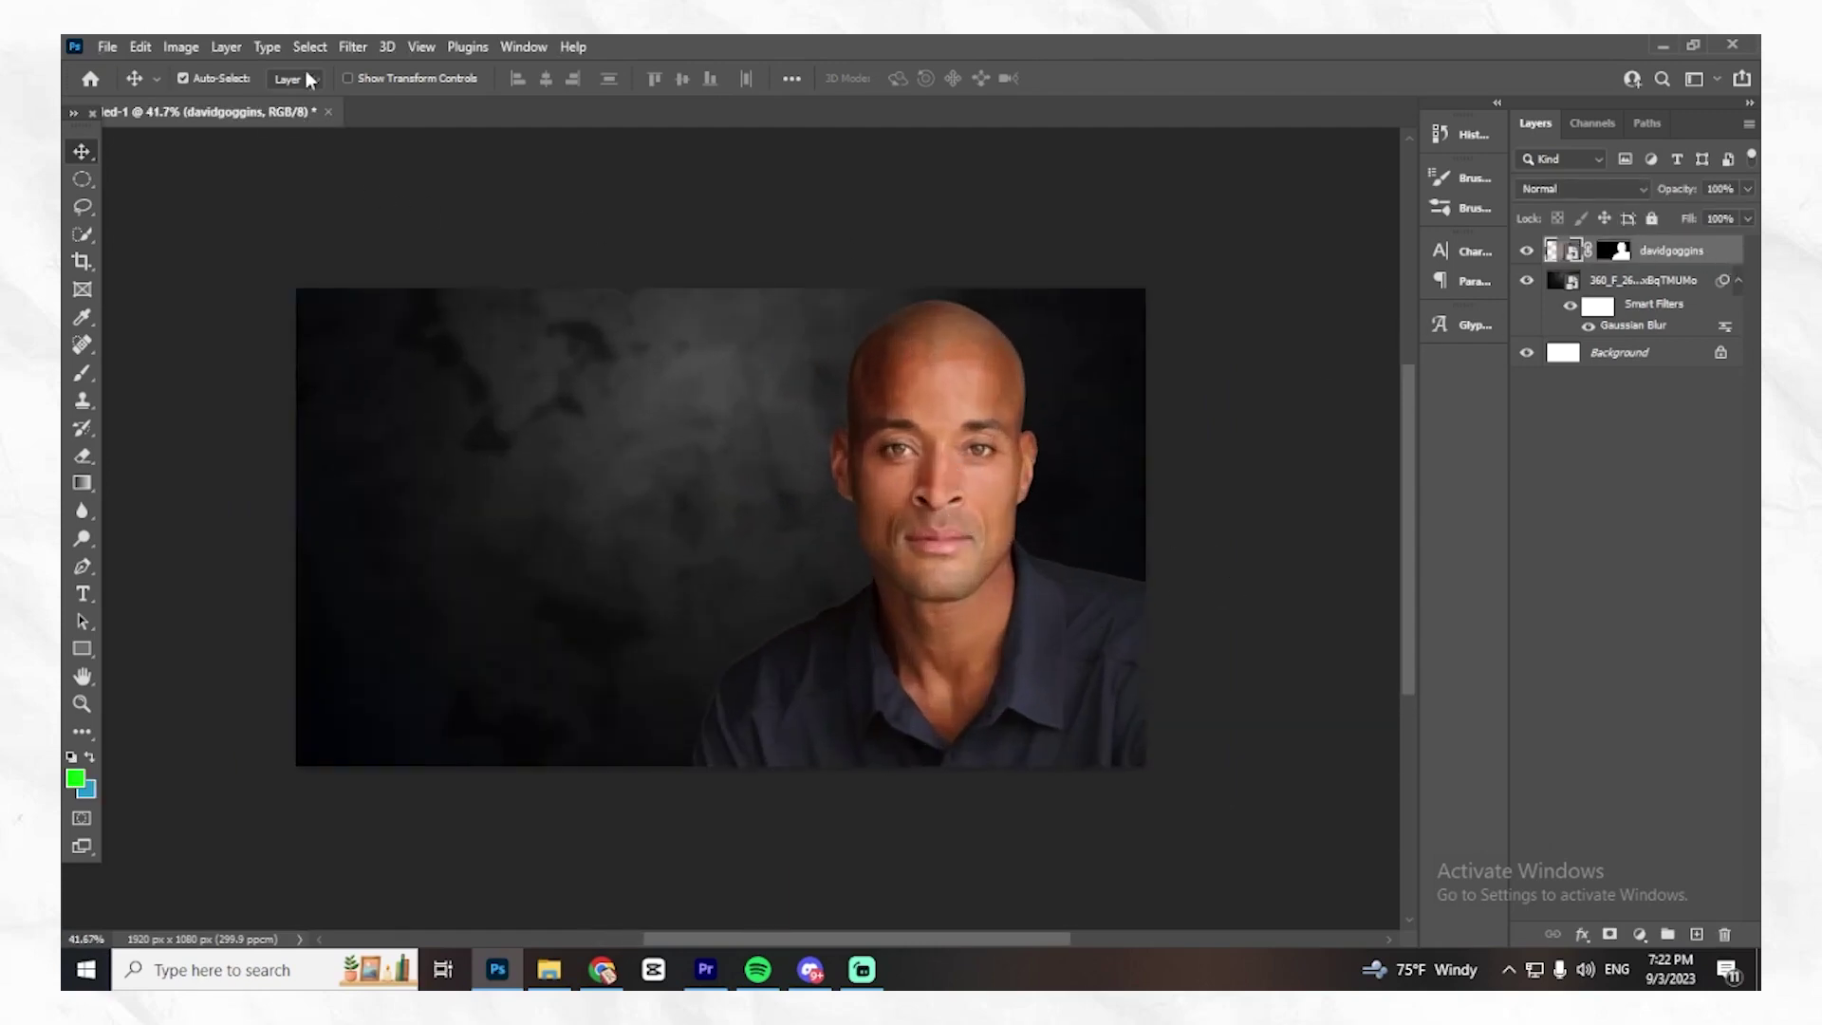
Apply a Camera Raw Filter to the portrait: Contrast +76, Texture +70, stronger Sharpening.
click(344, 46)
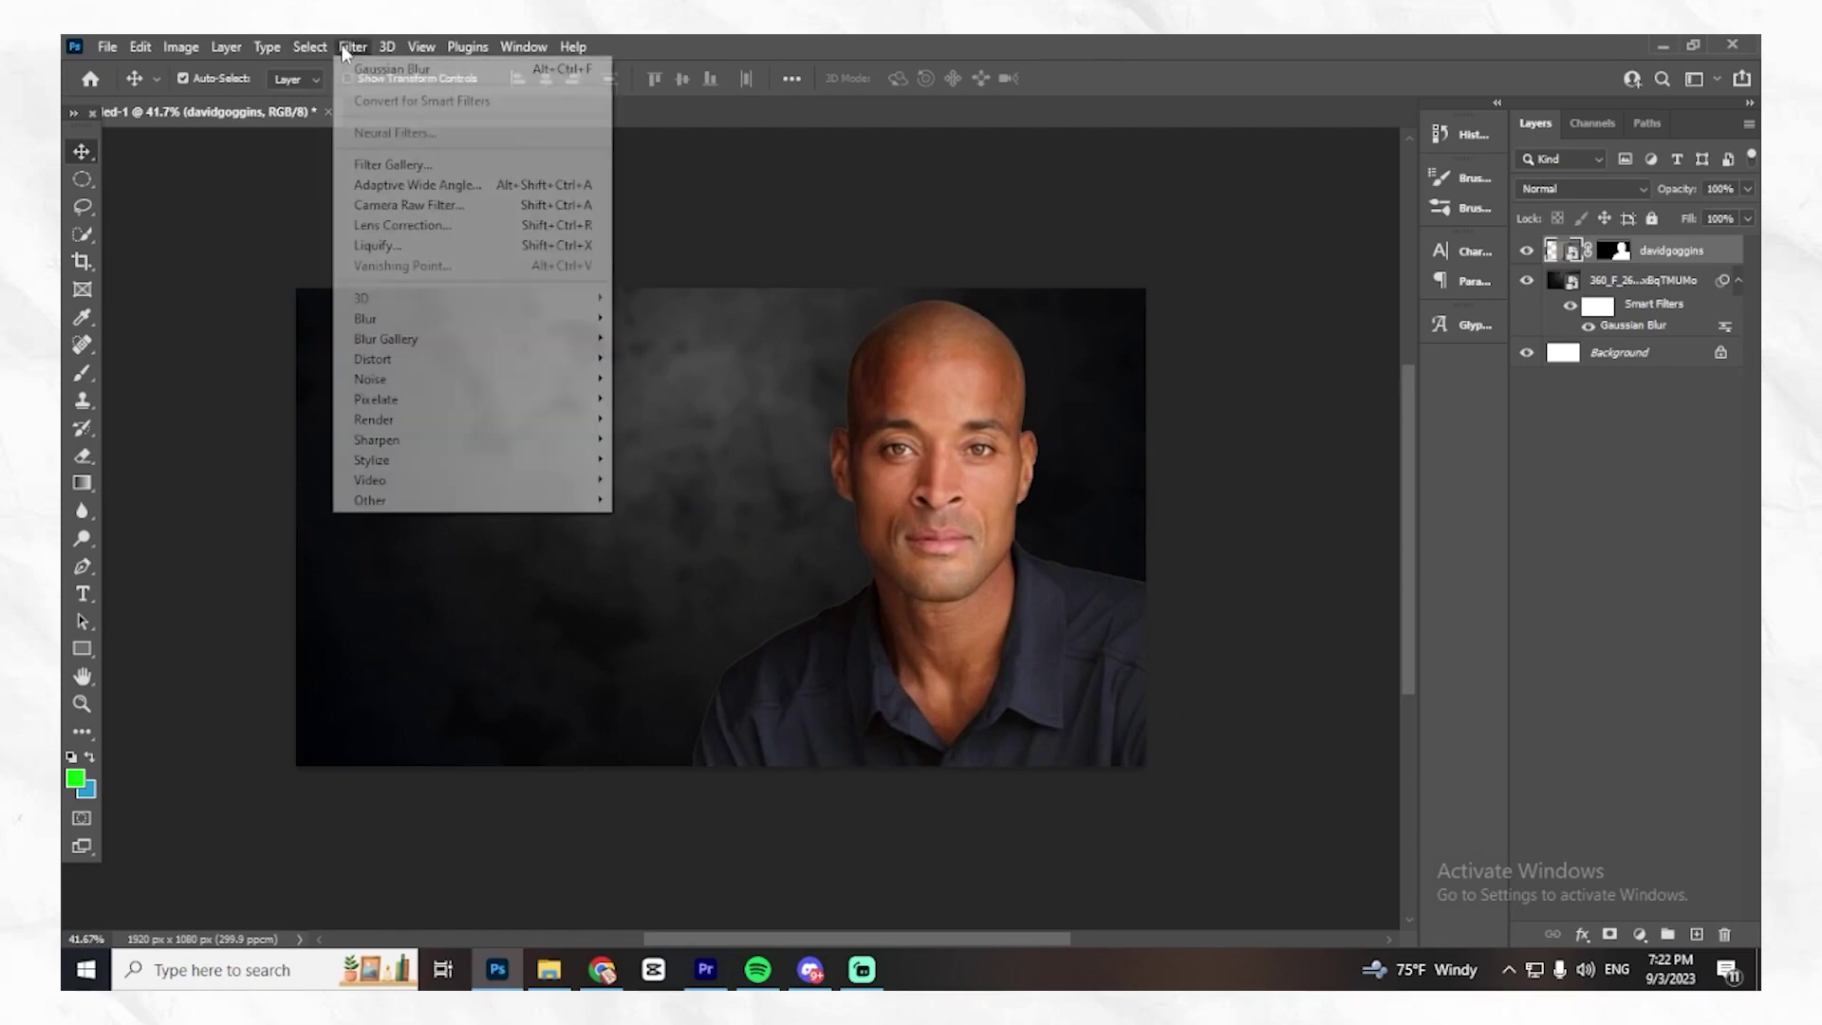
click(362, 207)
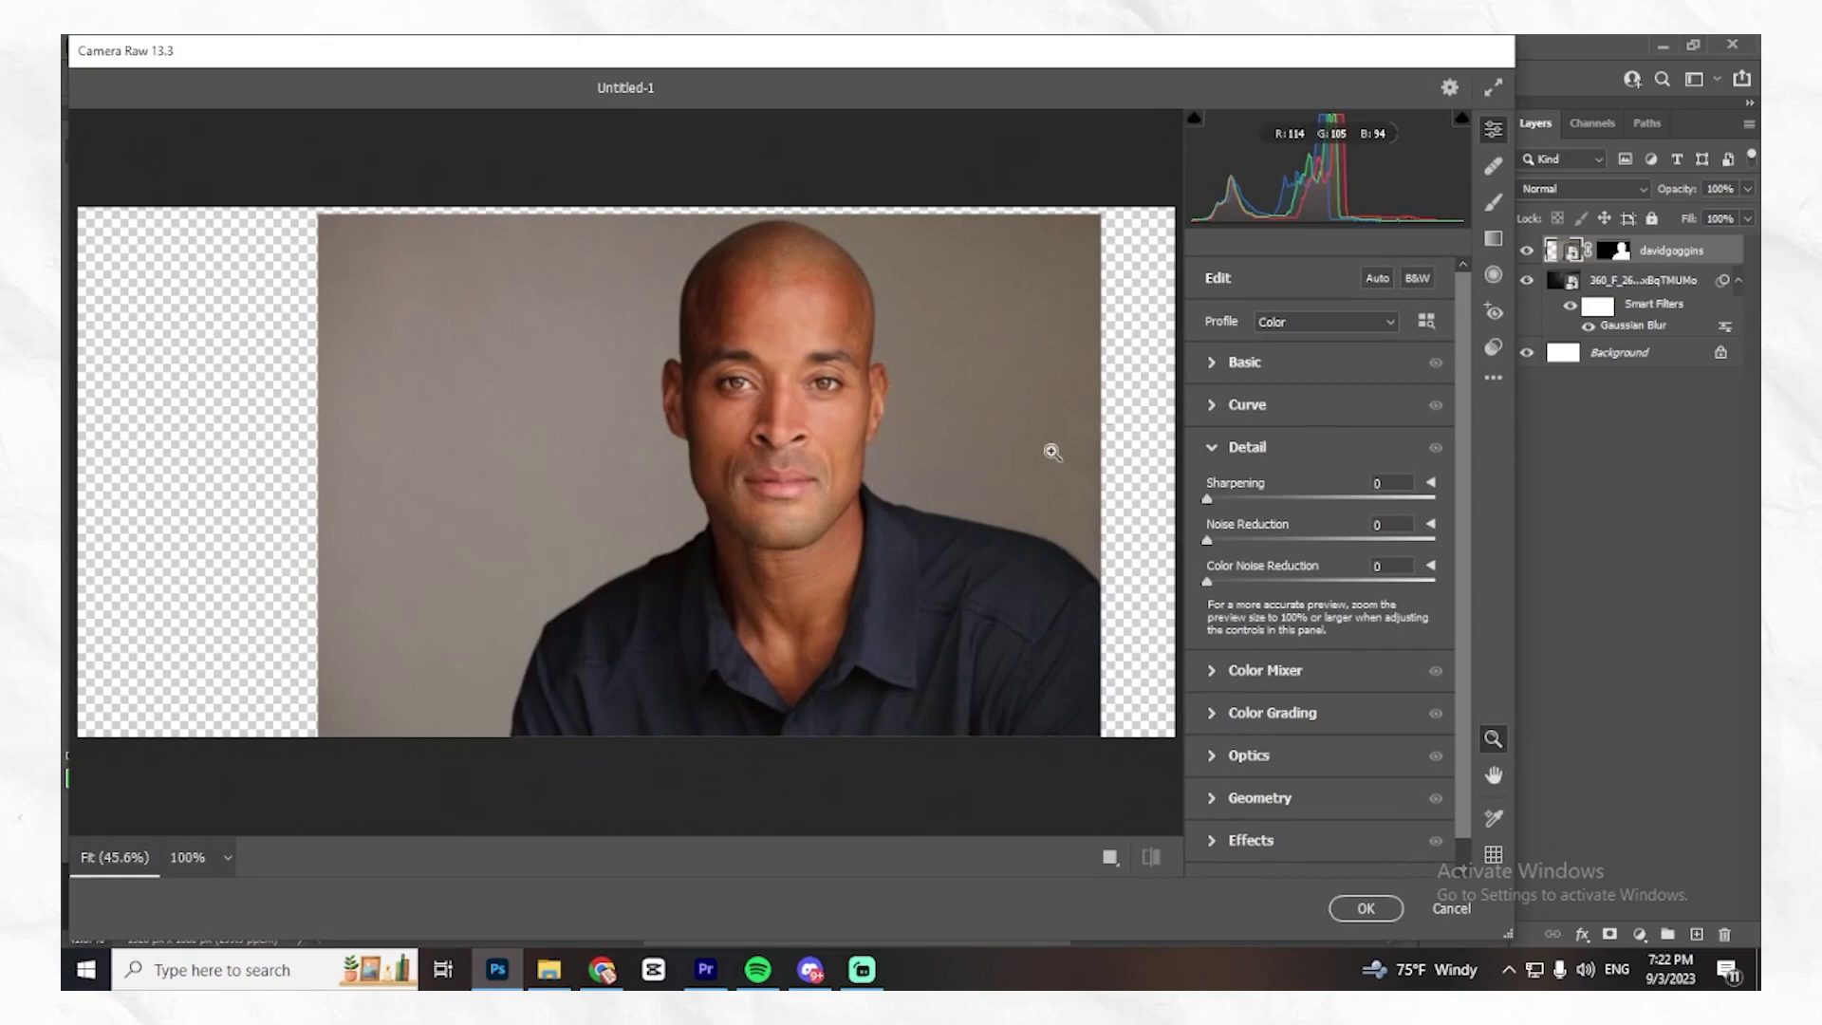
click(1226, 362)
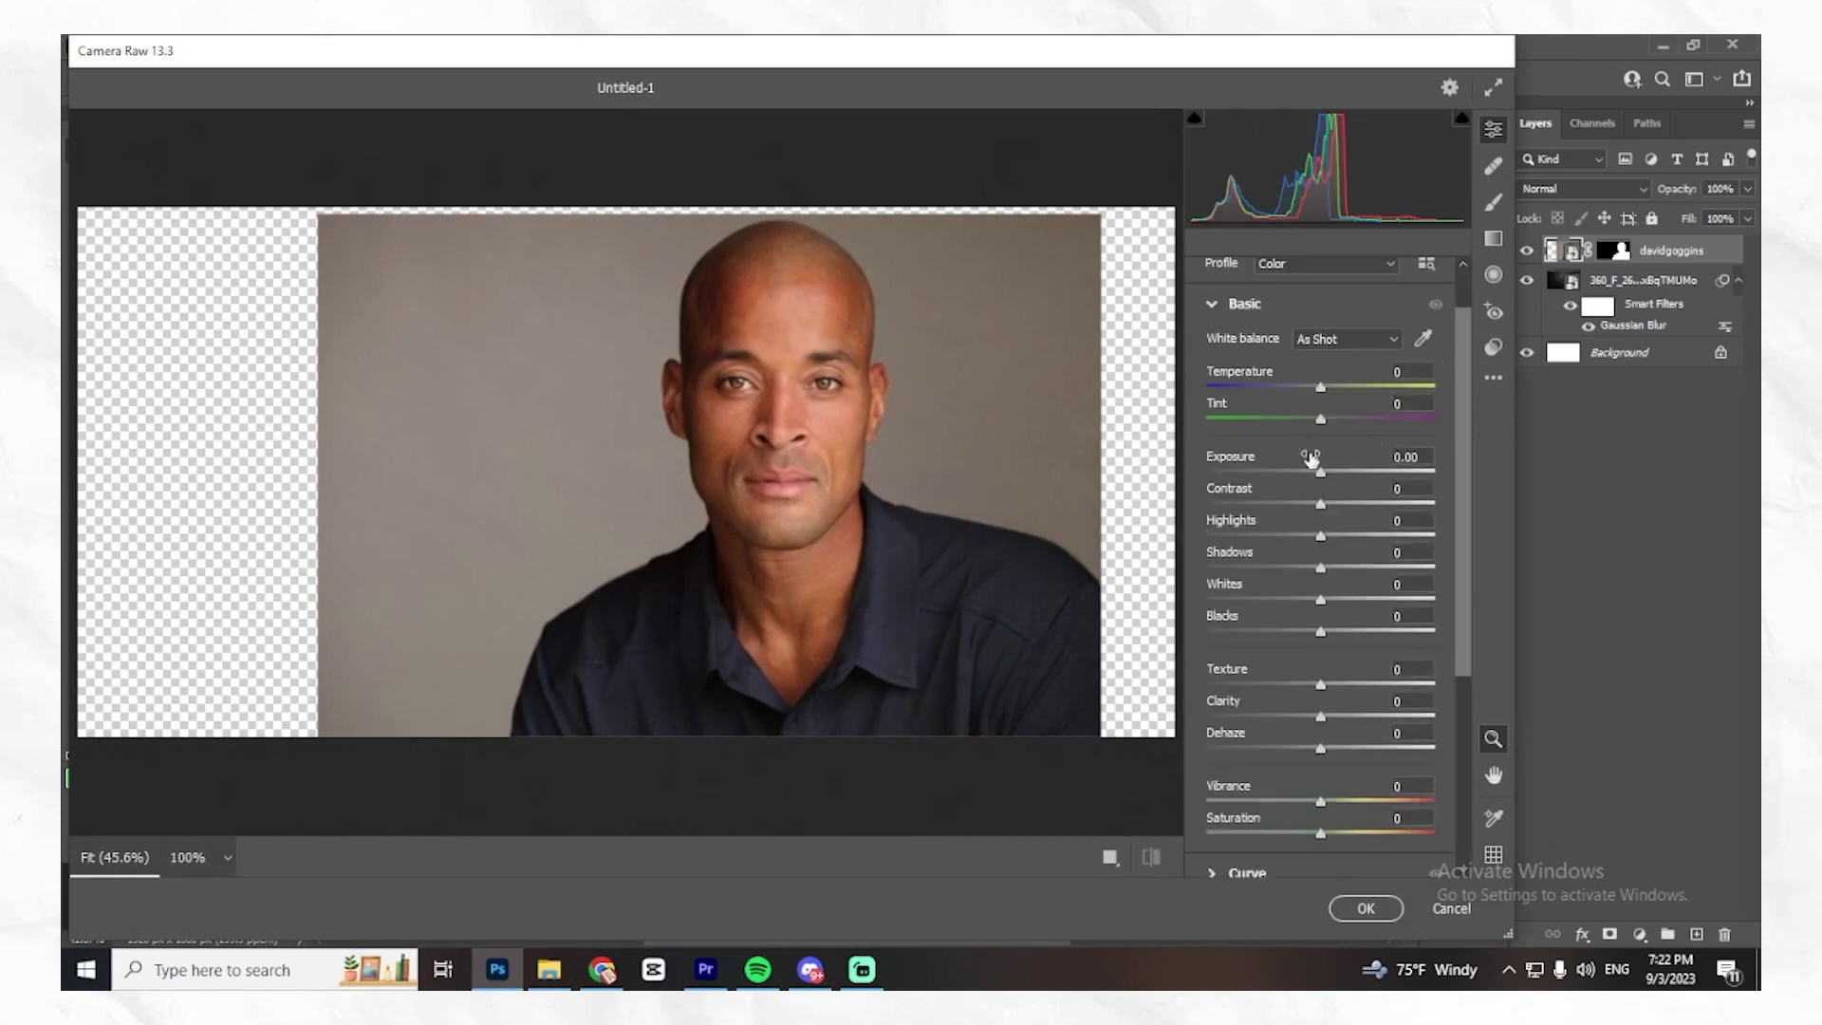
drag(1322, 504, 1411, 508)
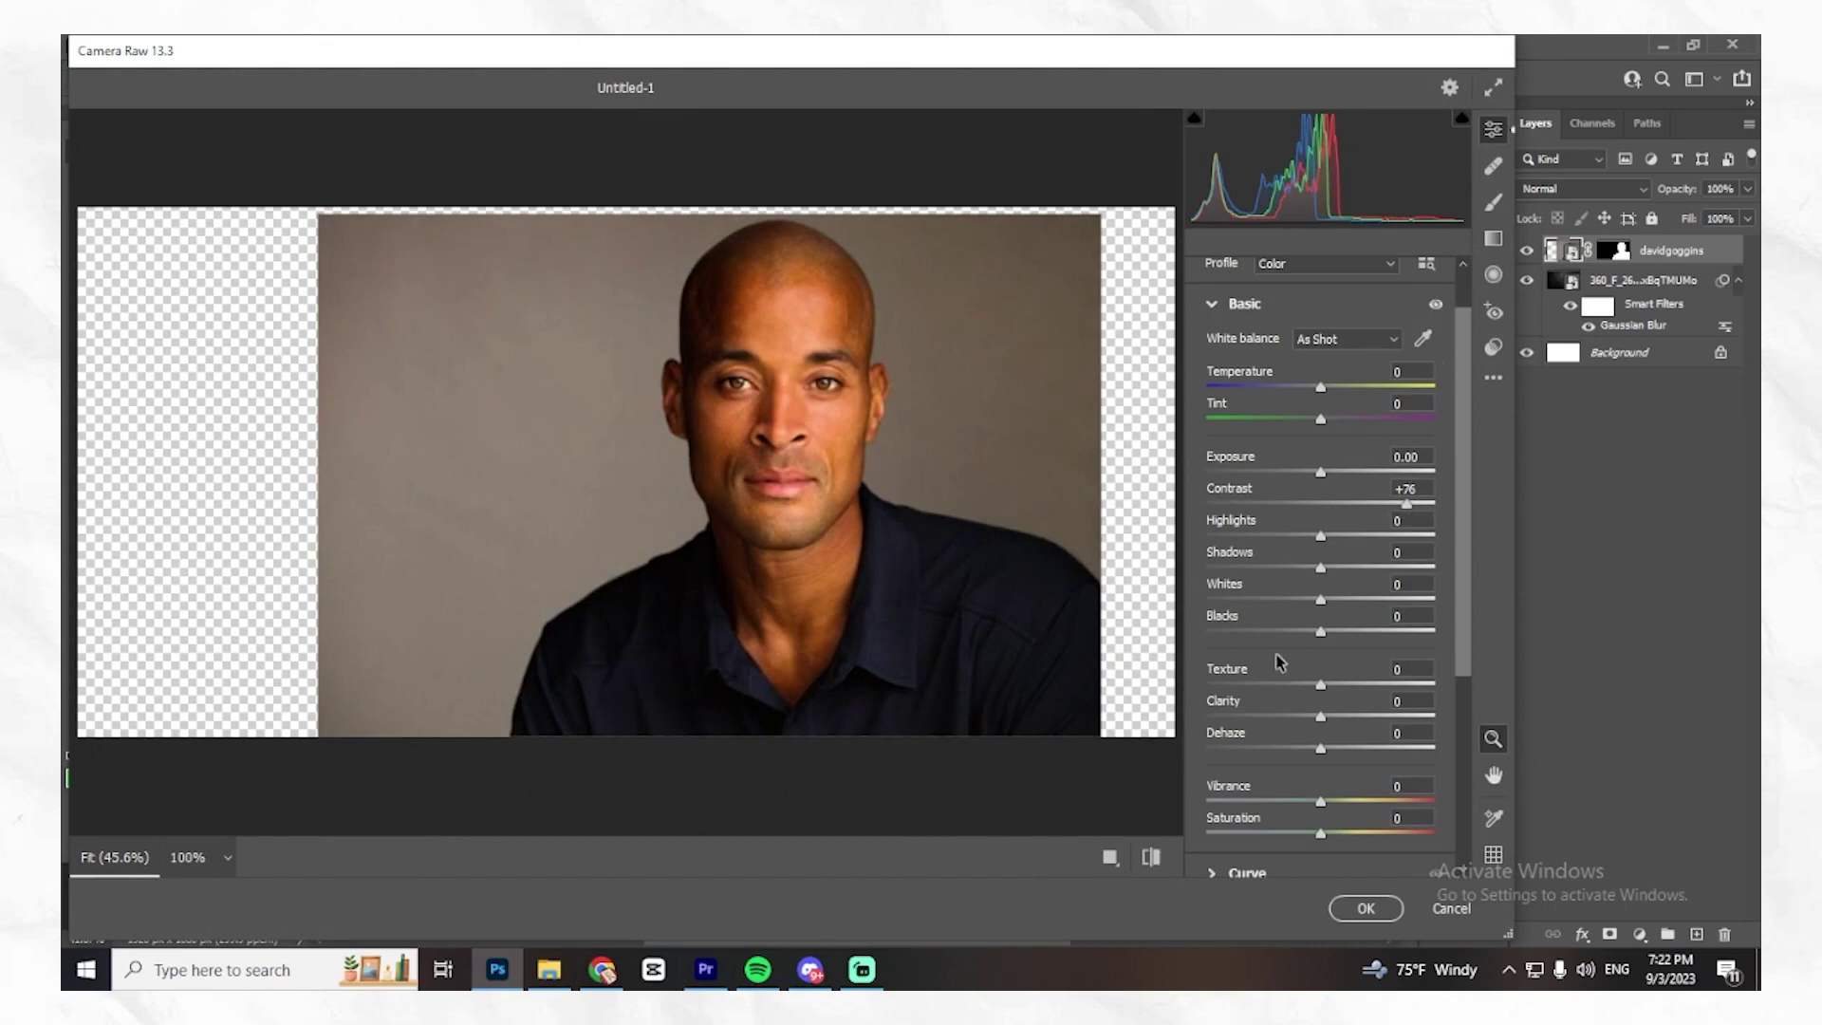
drag(1321, 682, 1399, 717)
scroll(1376, 655, down, 5)
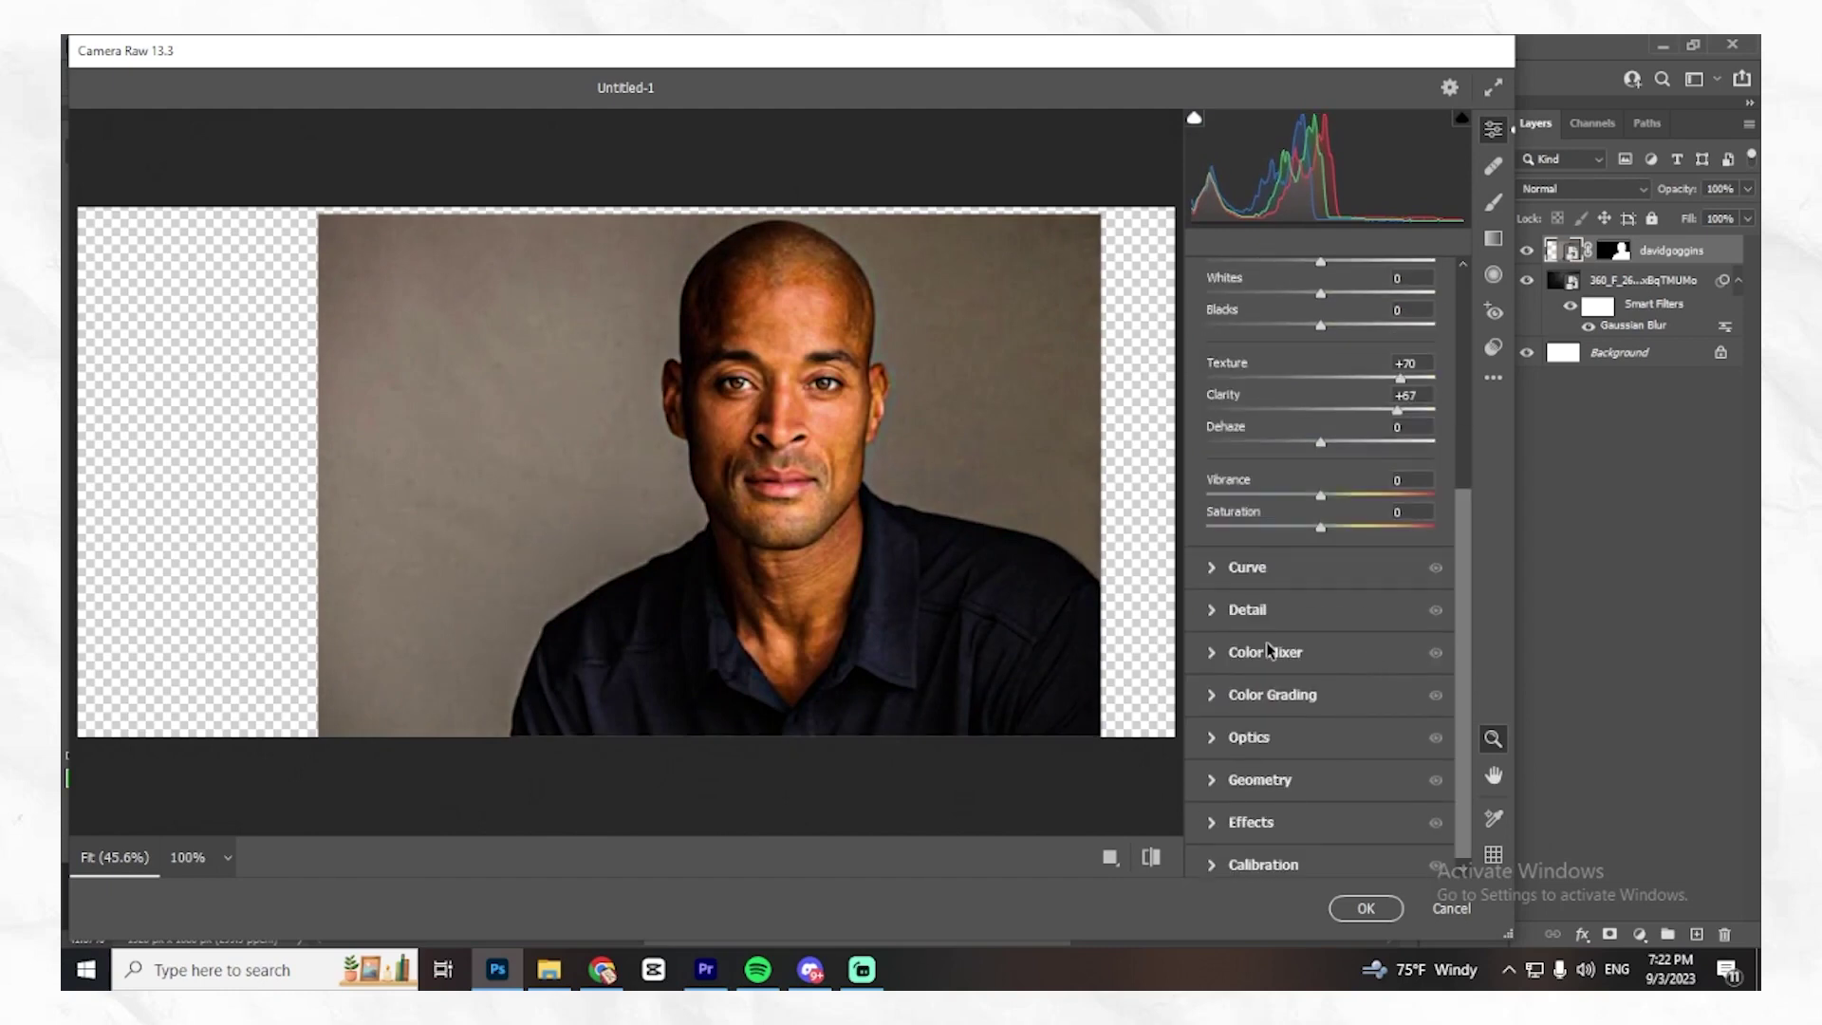
click(1225, 617)
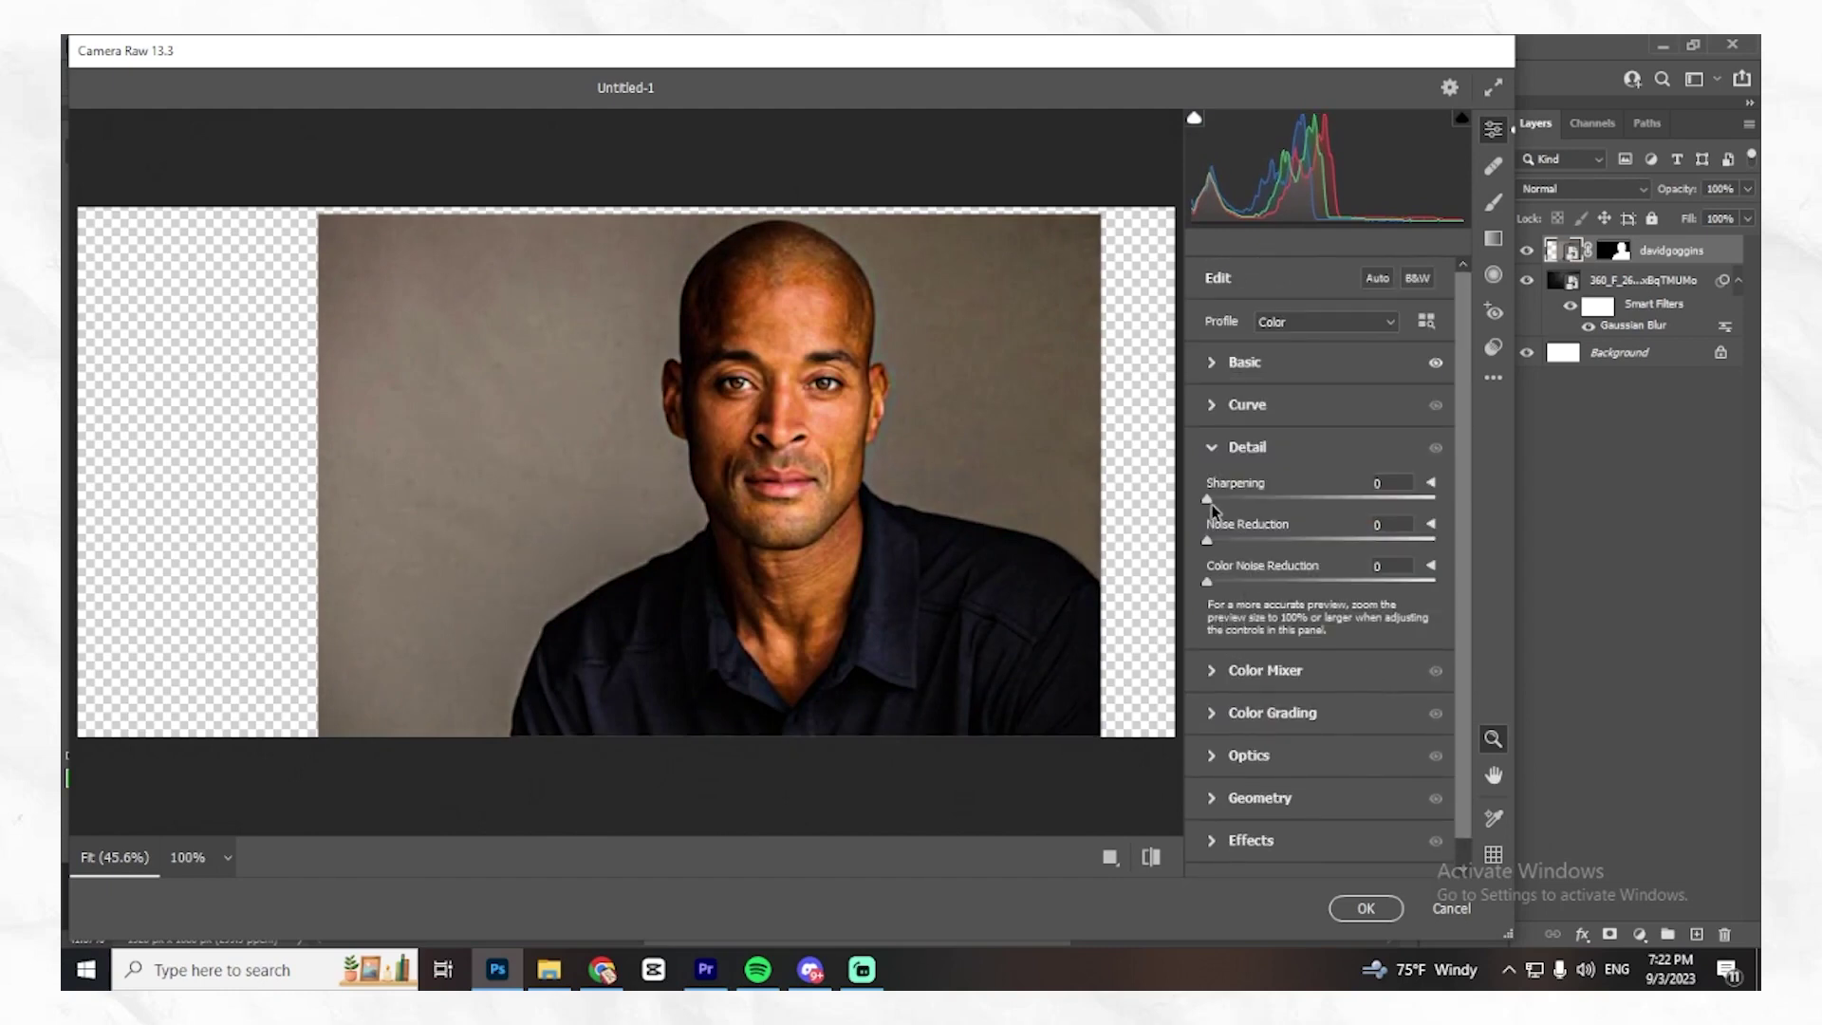
drag(1208, 500, 1284, 500)
click(1365, 909)
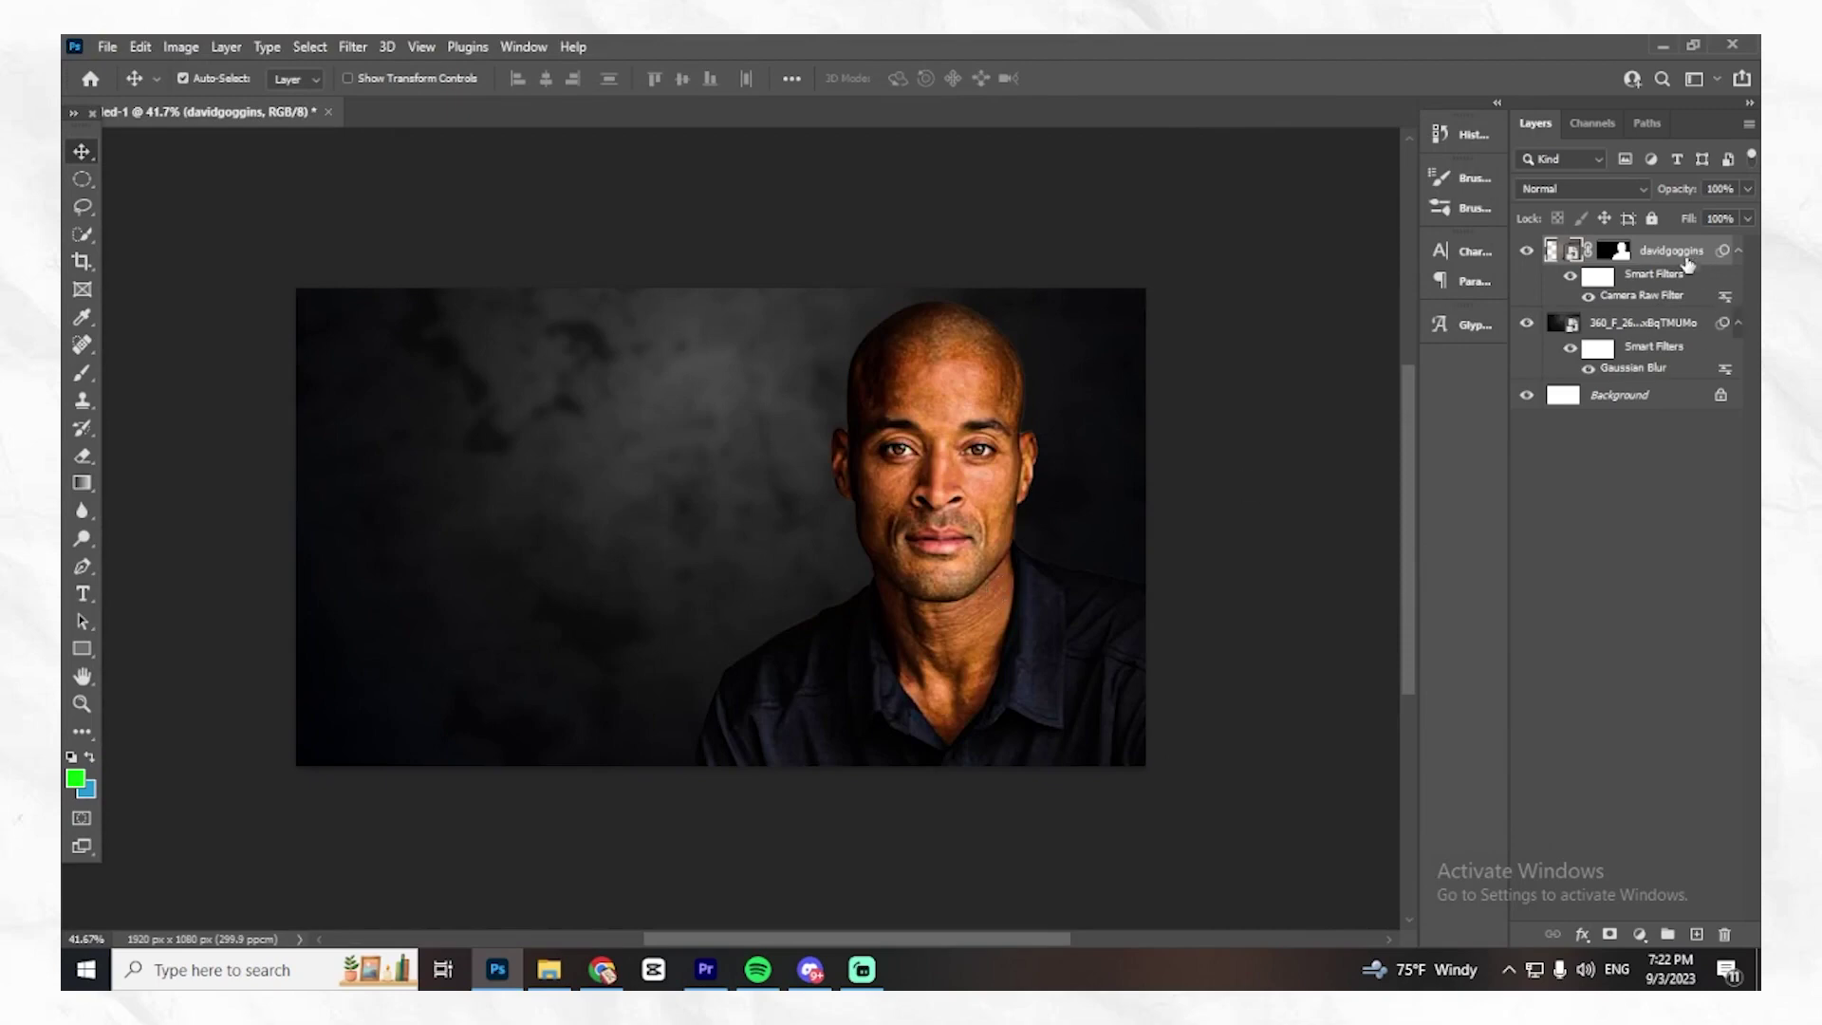
scroll(708, 557, left, 2)
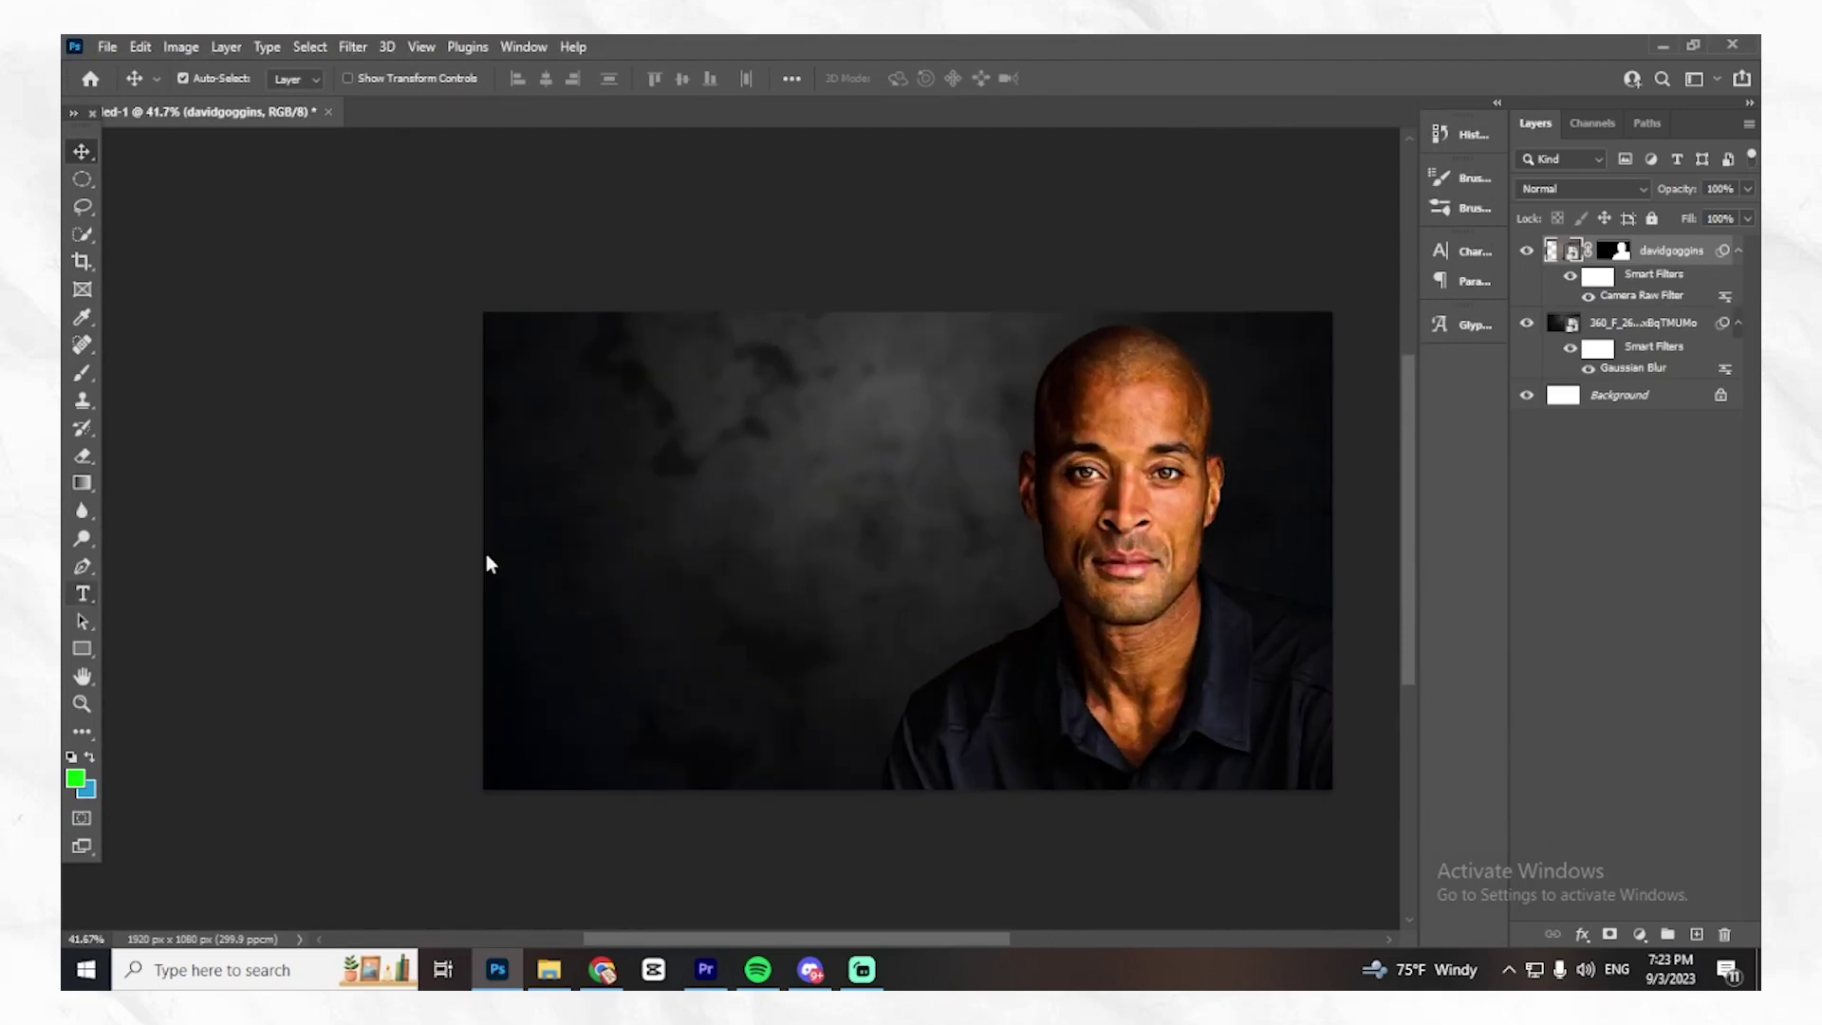
Add the white DON'T QUIT headline and give it a drop shadow.
key(t)
click(675, 489)
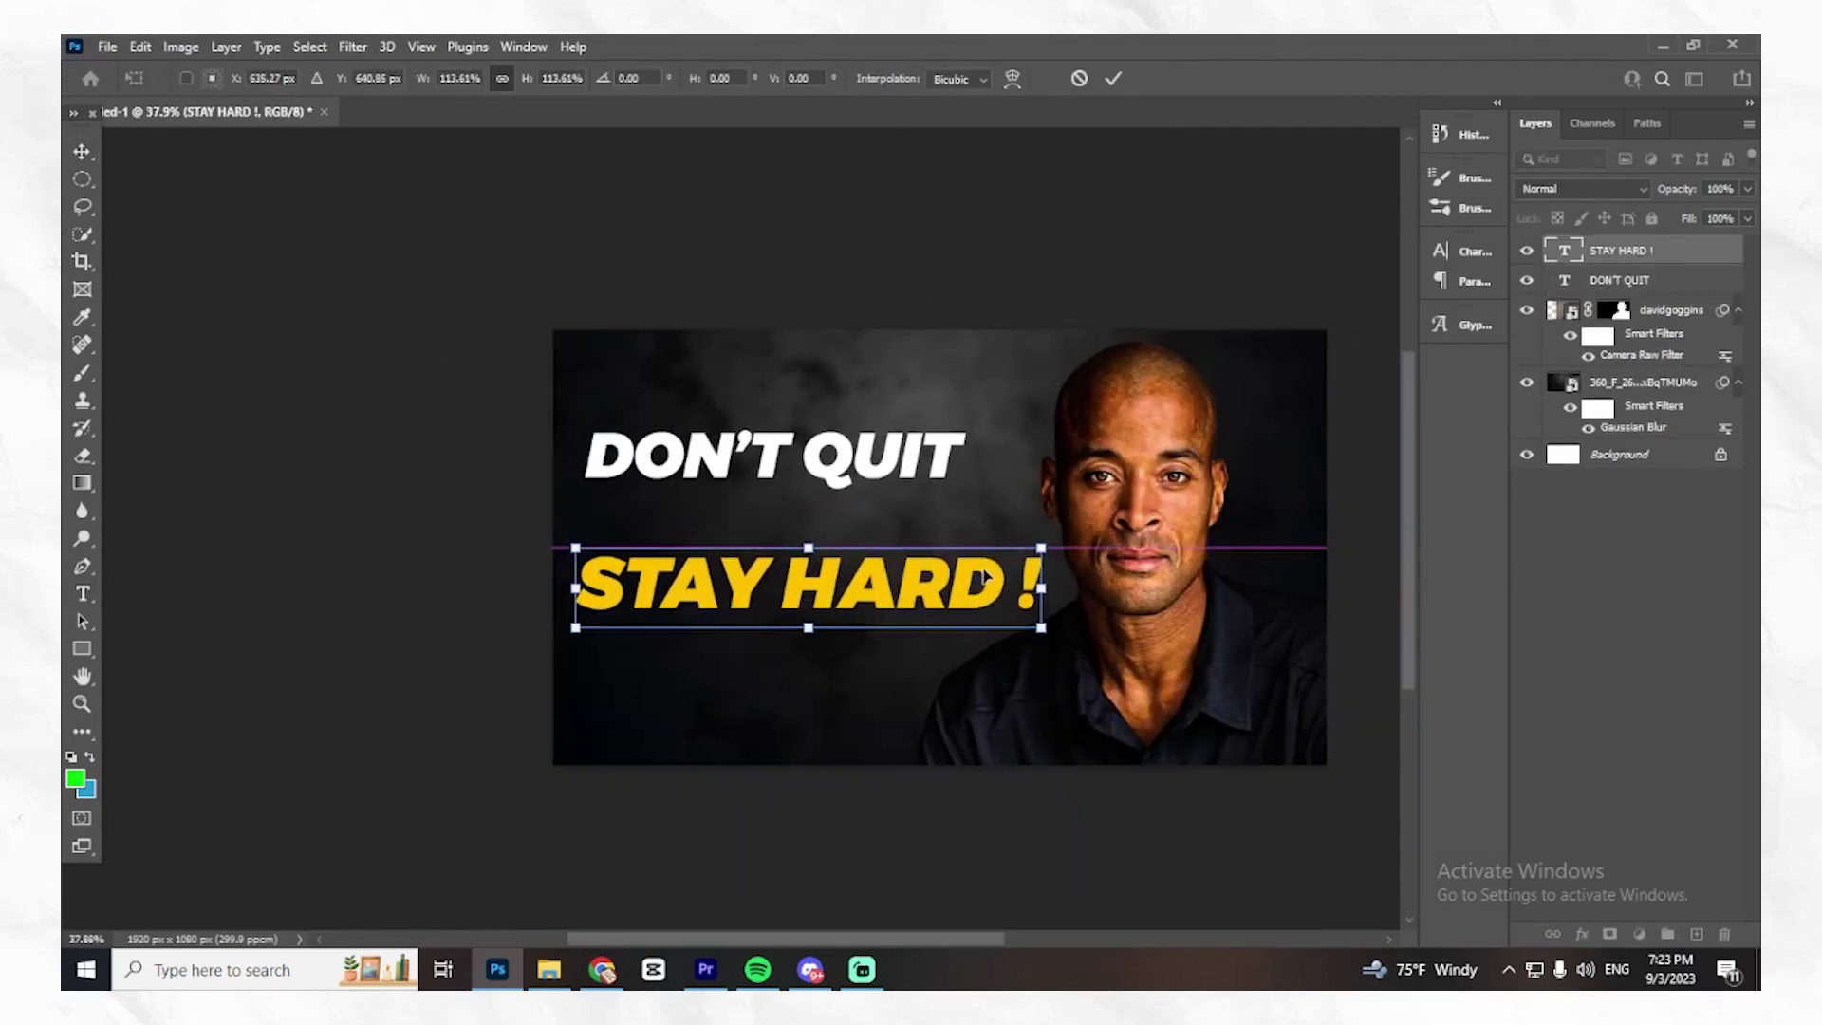
click(1742, 283)
double_click(1743, 283)
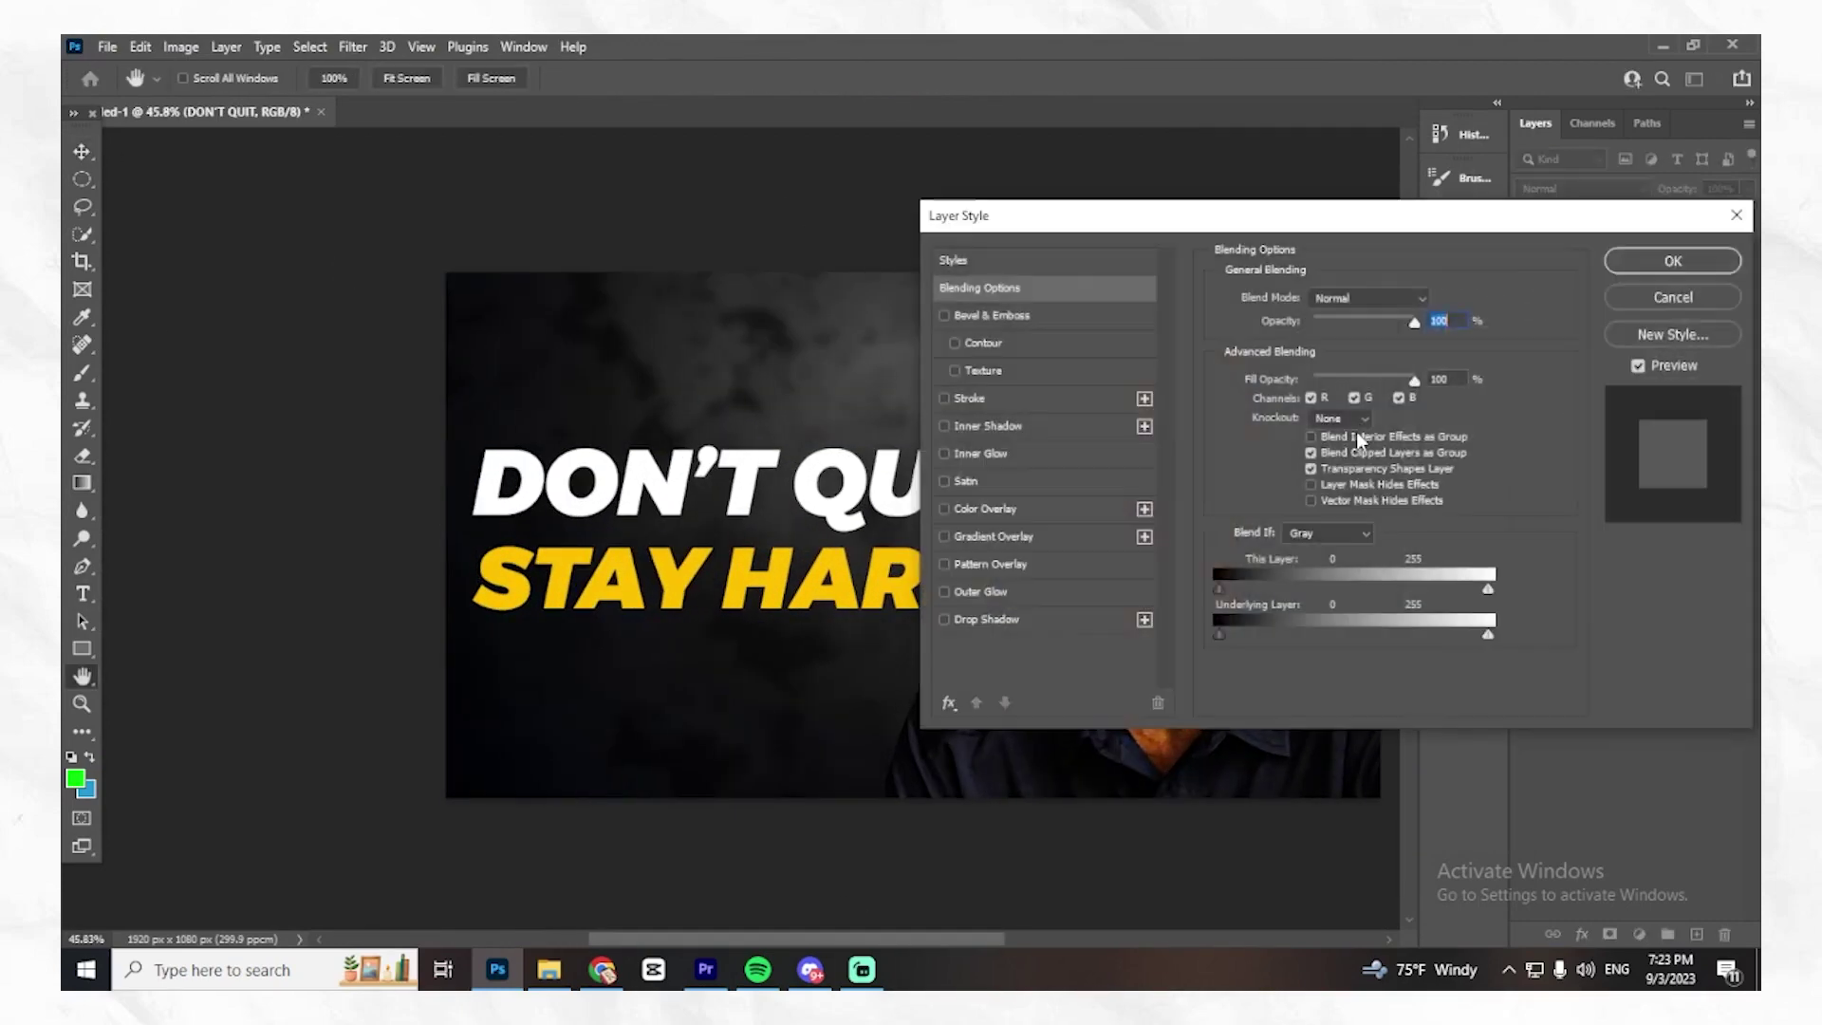
click(983, 595)
click(944, 591)
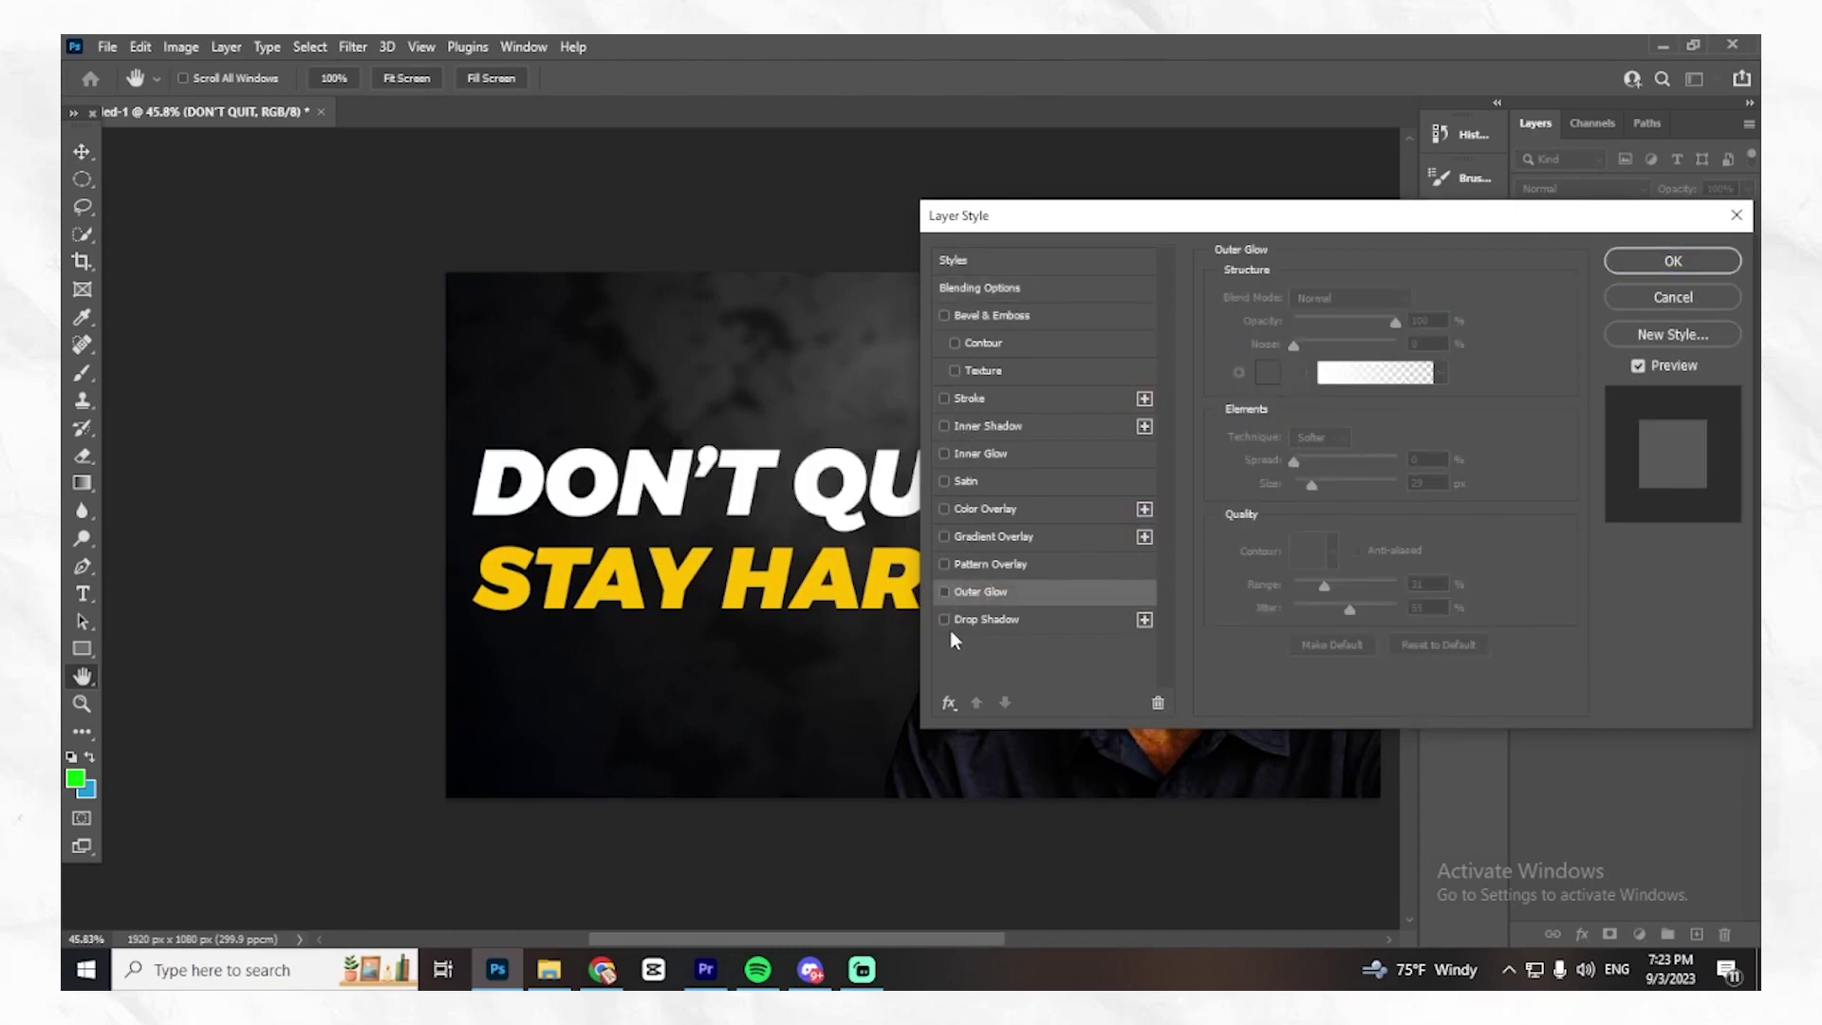
click(978, 620)
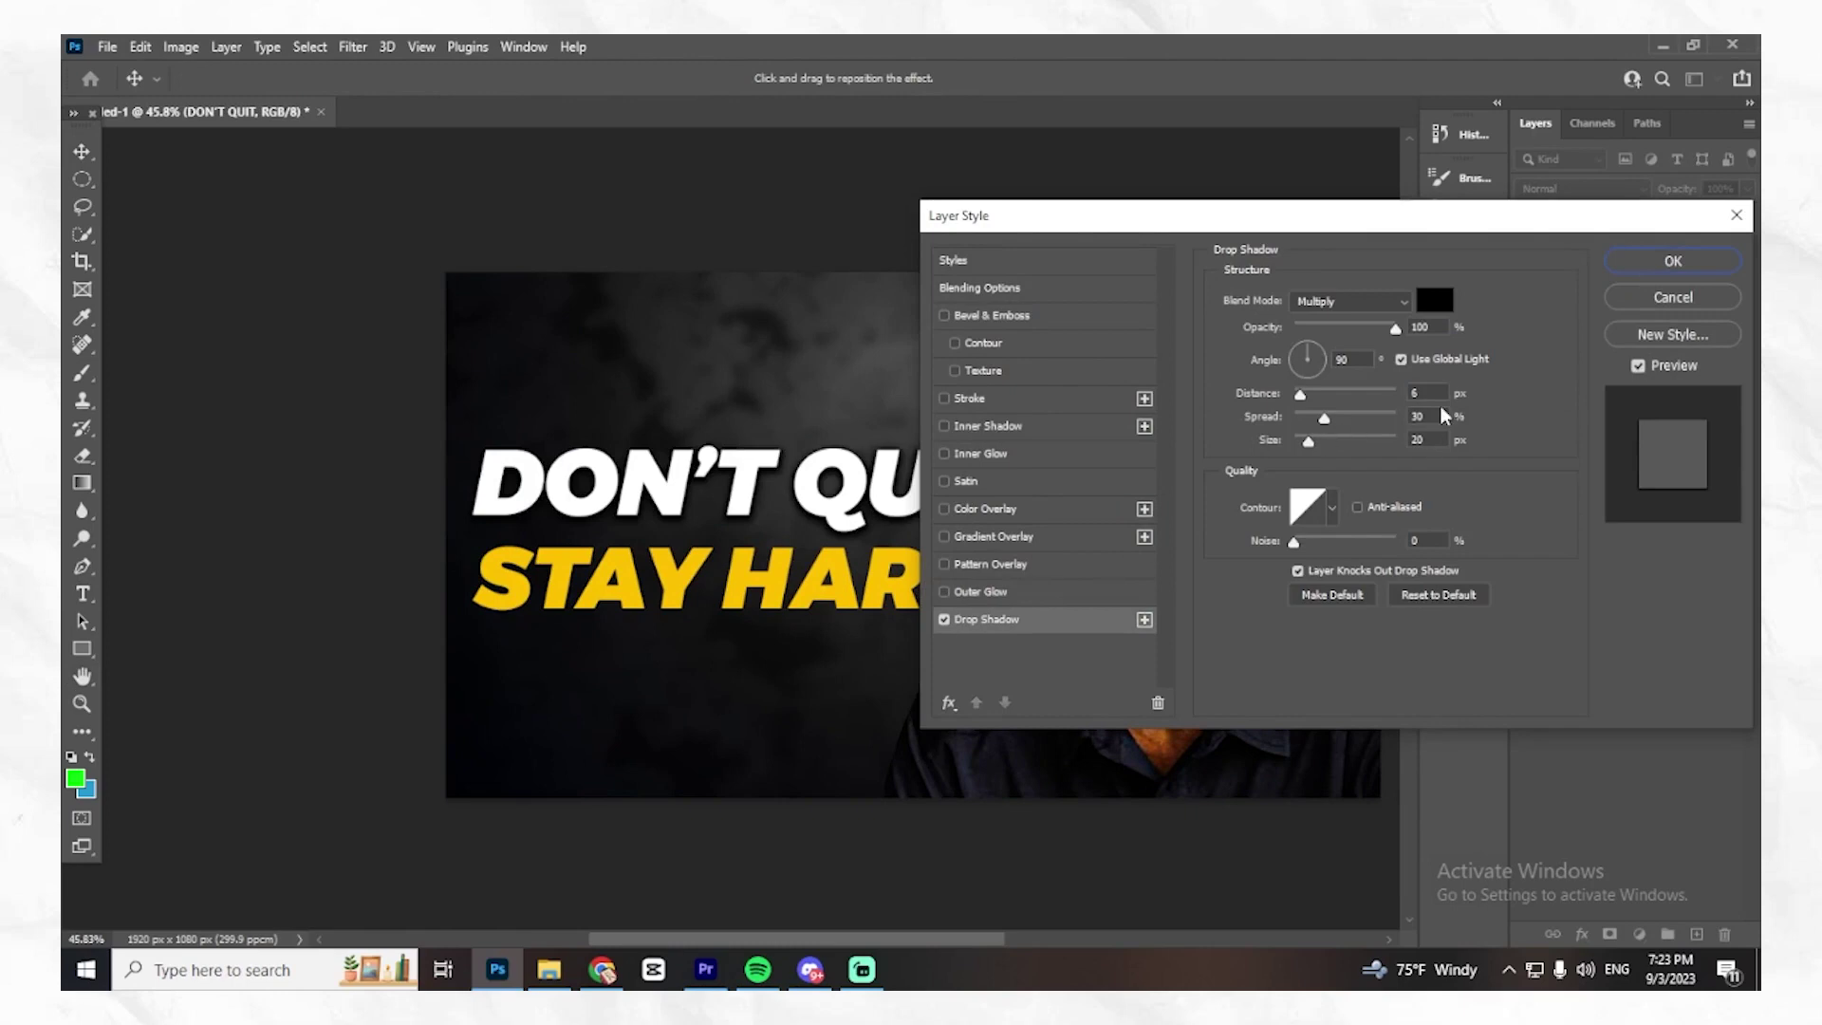
click(1690, 264)
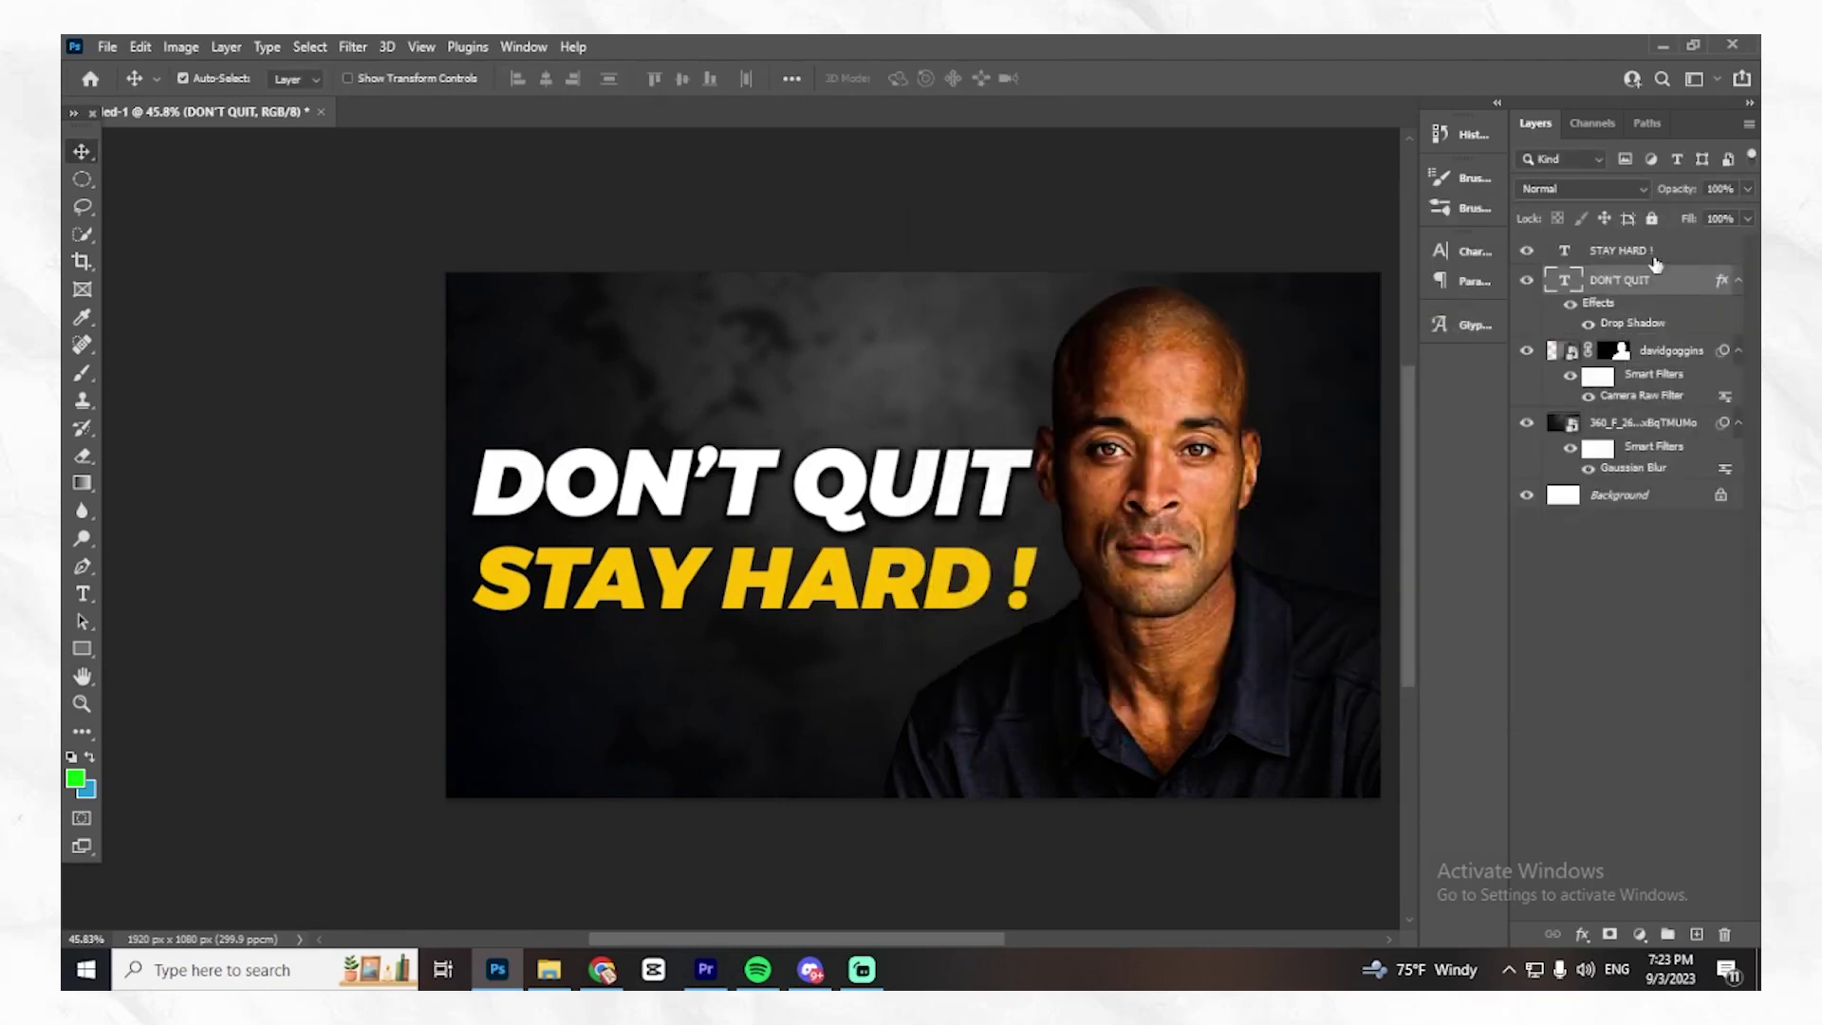
Give the yellow STAY HARD ! text layer a drop shadow too.
click(1687, 262)
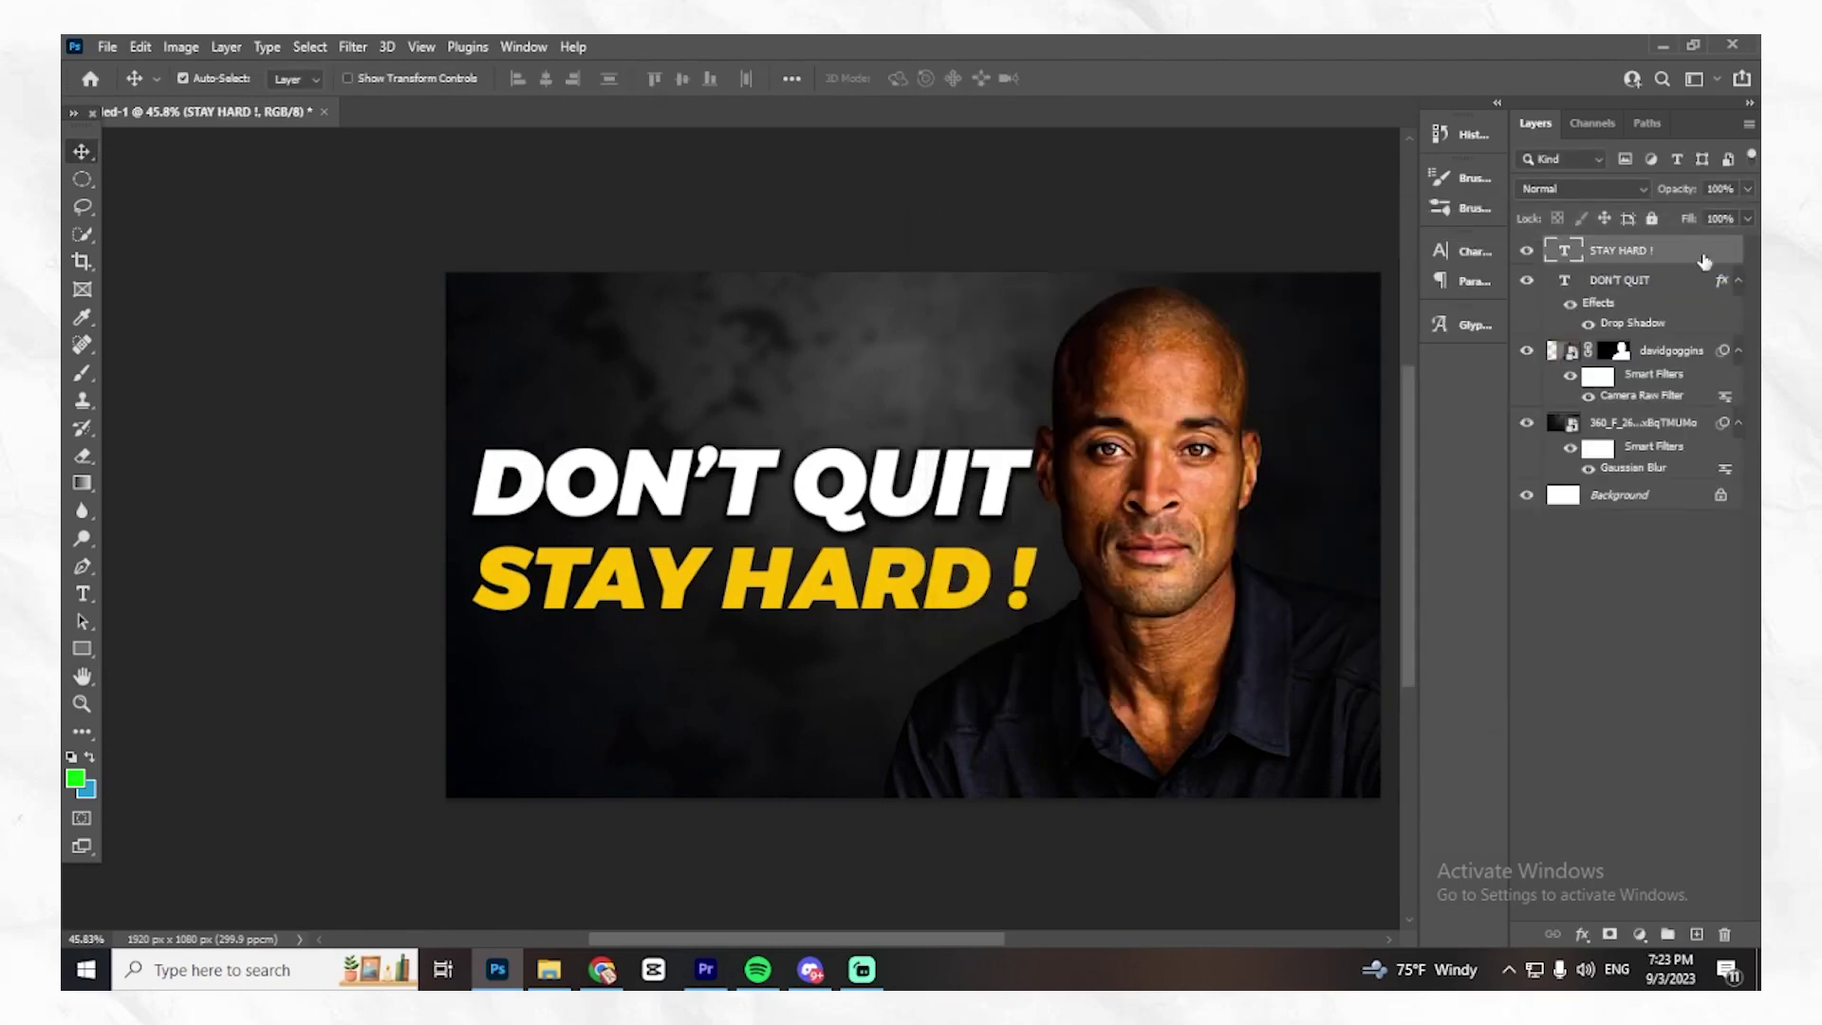
click(1006, 615)
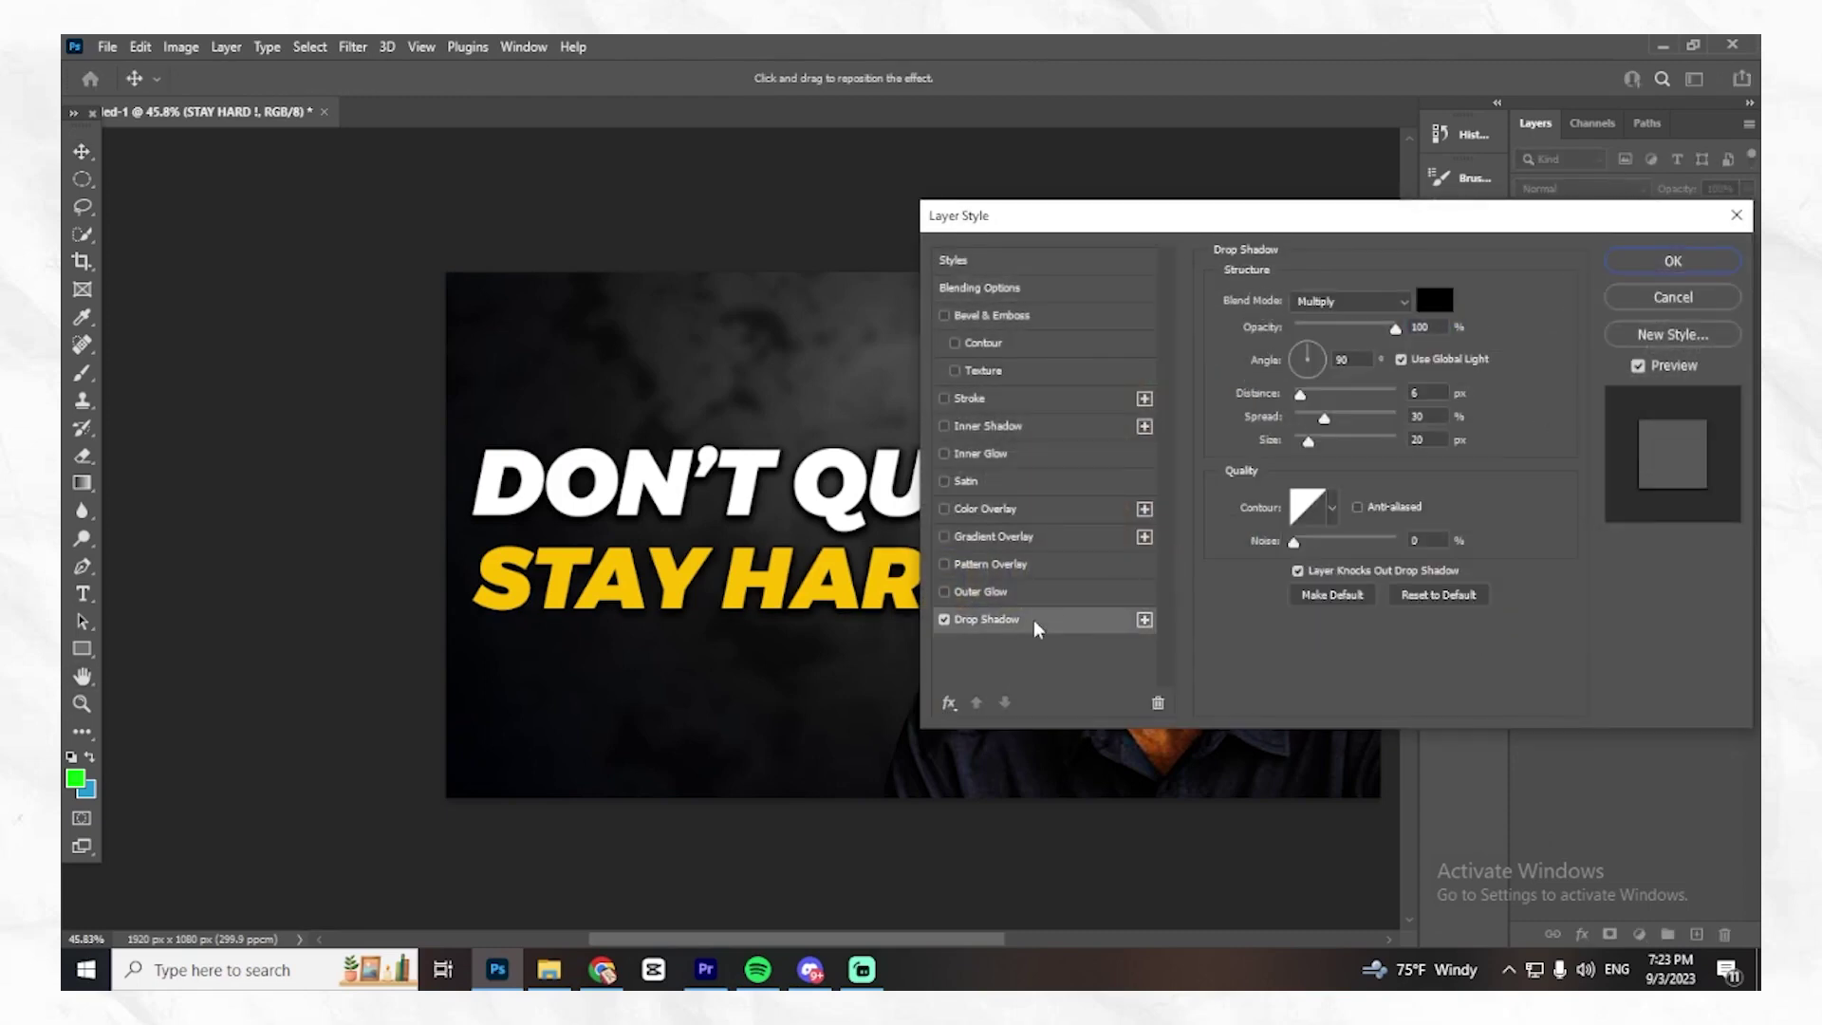
click(1663, 266)
scroll(1025, 846, down, 3)
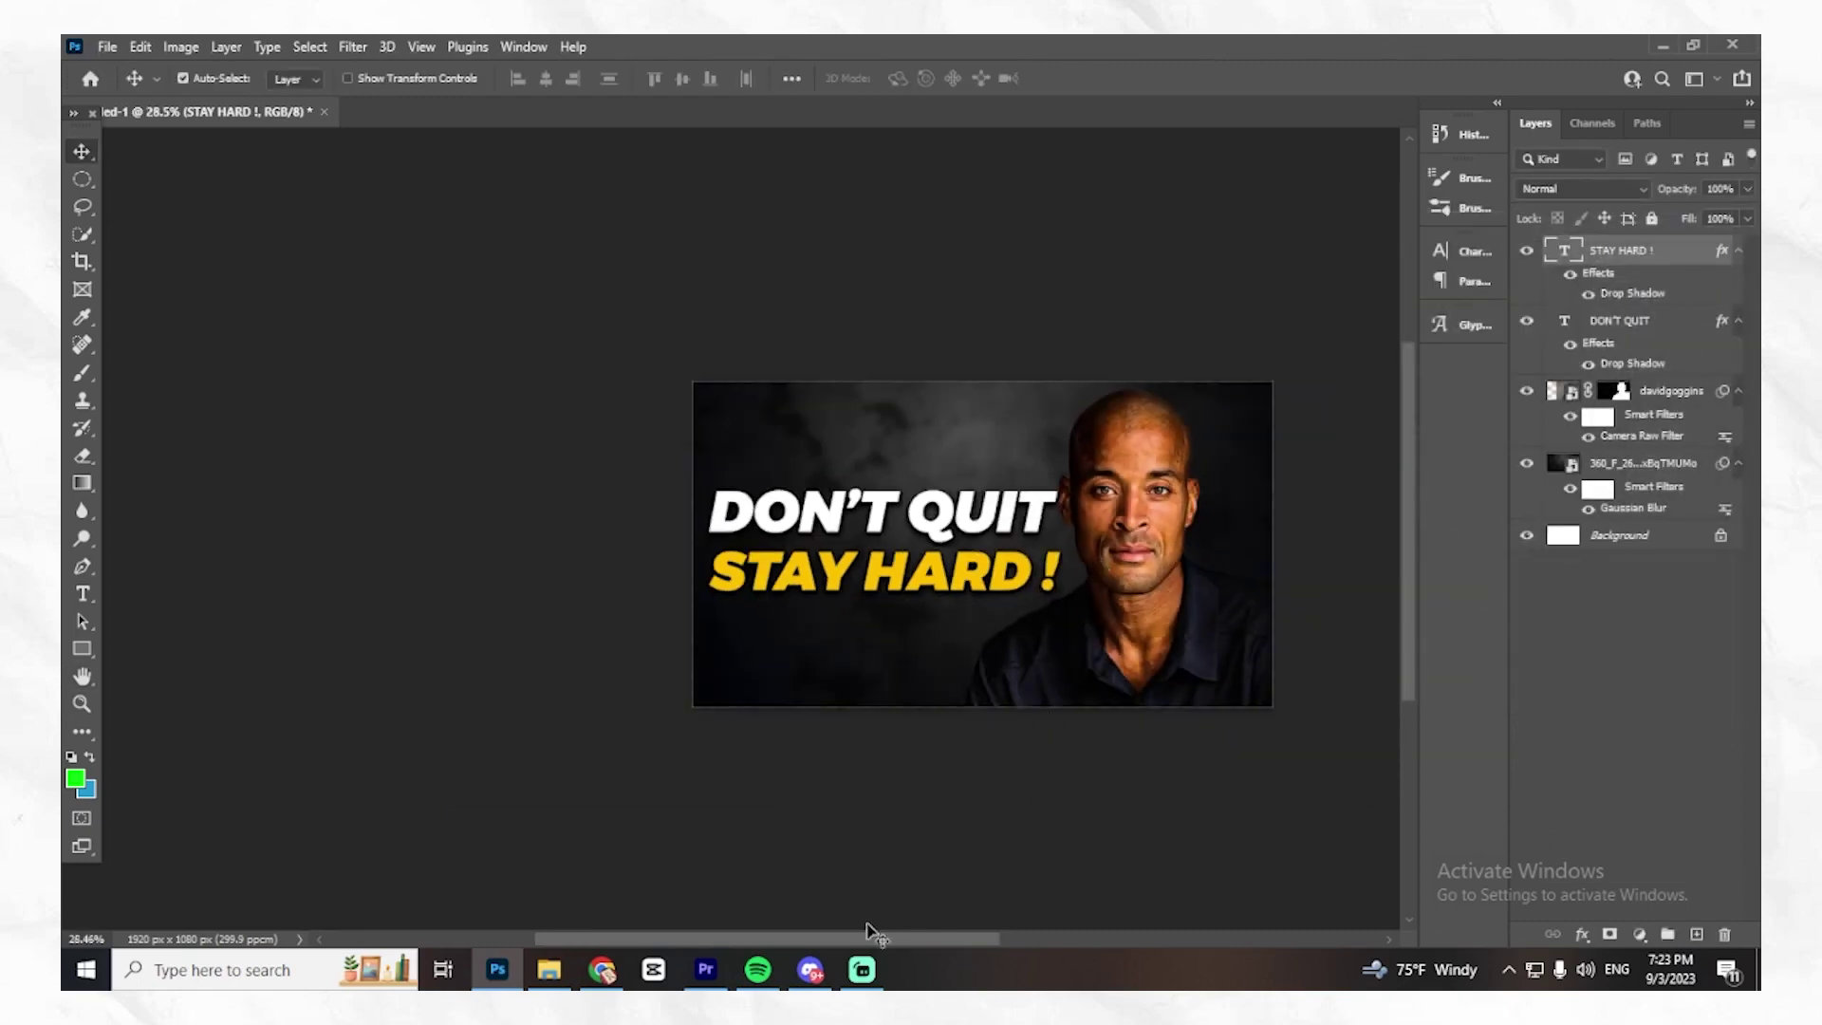
scroll(867, 935, right, 2)
scroll(999, 543, up, 3)
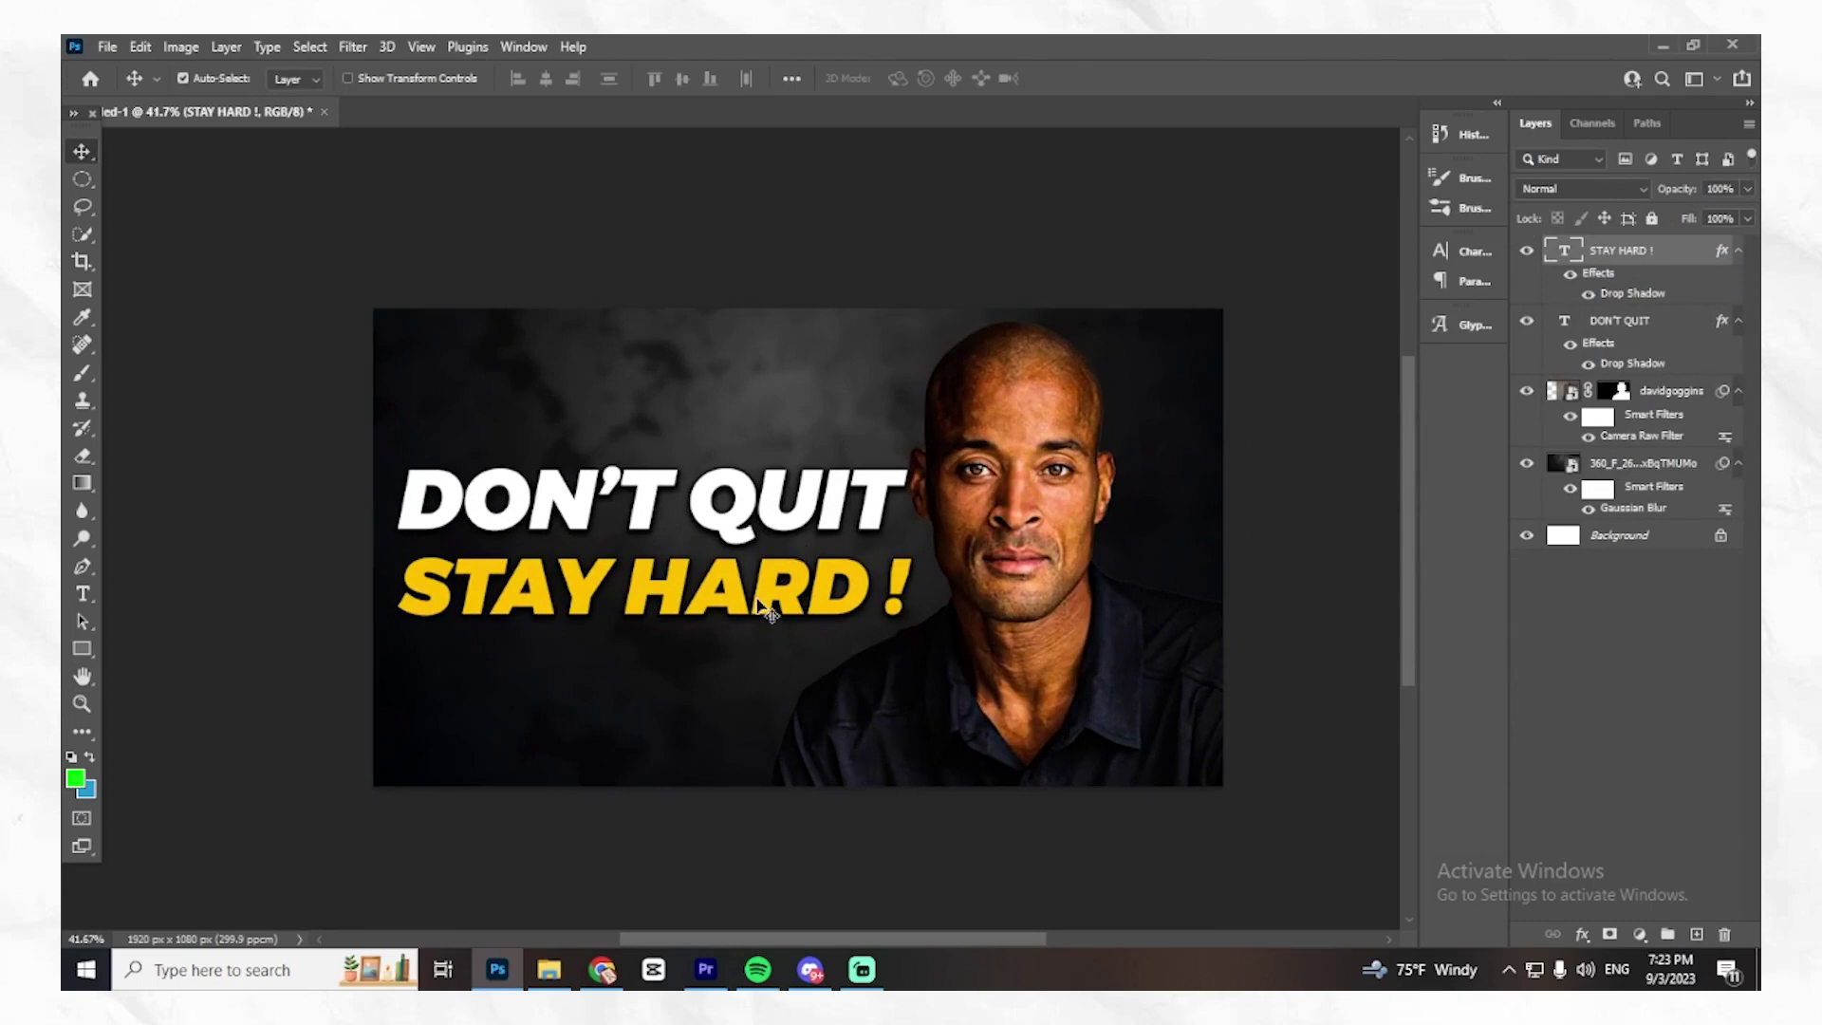
scroll(760, 579, down, 3)
scroll(826, 598, up, 1)
Add a white Outer Glow layer style to the davidgoggins portrait.
click(1012, 640)
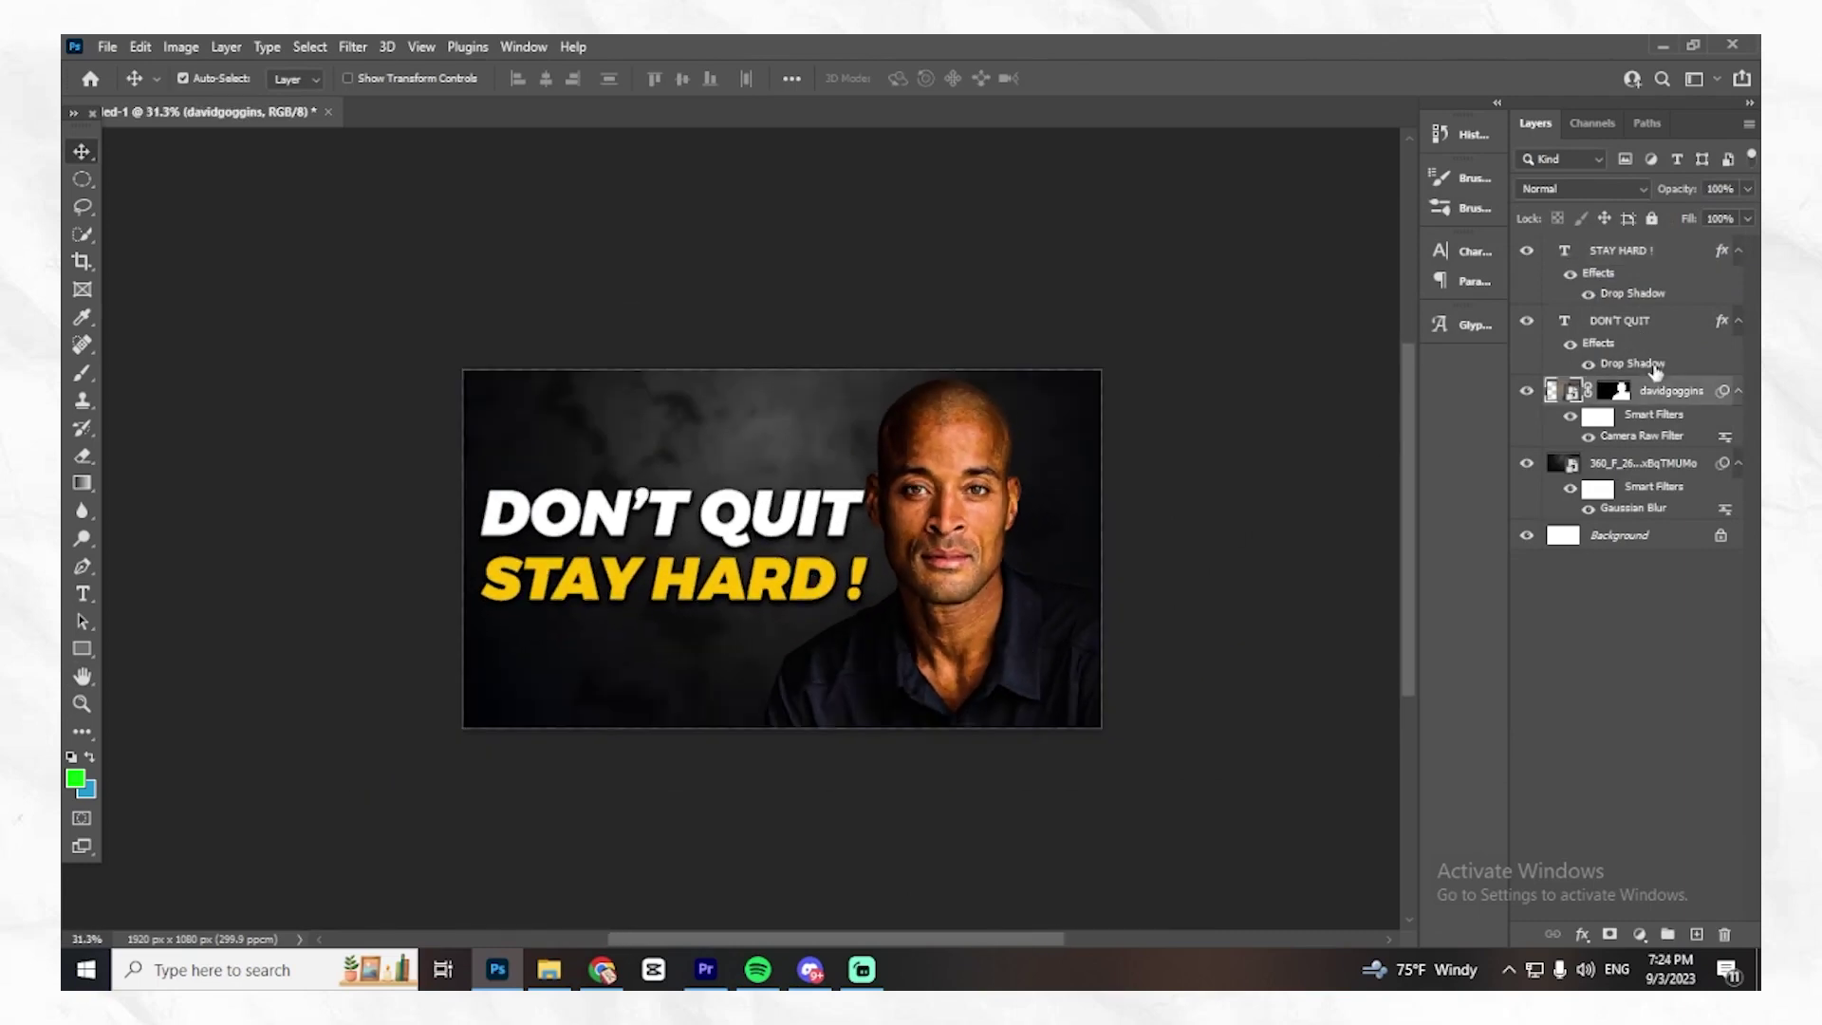
double_click(1688, 401)
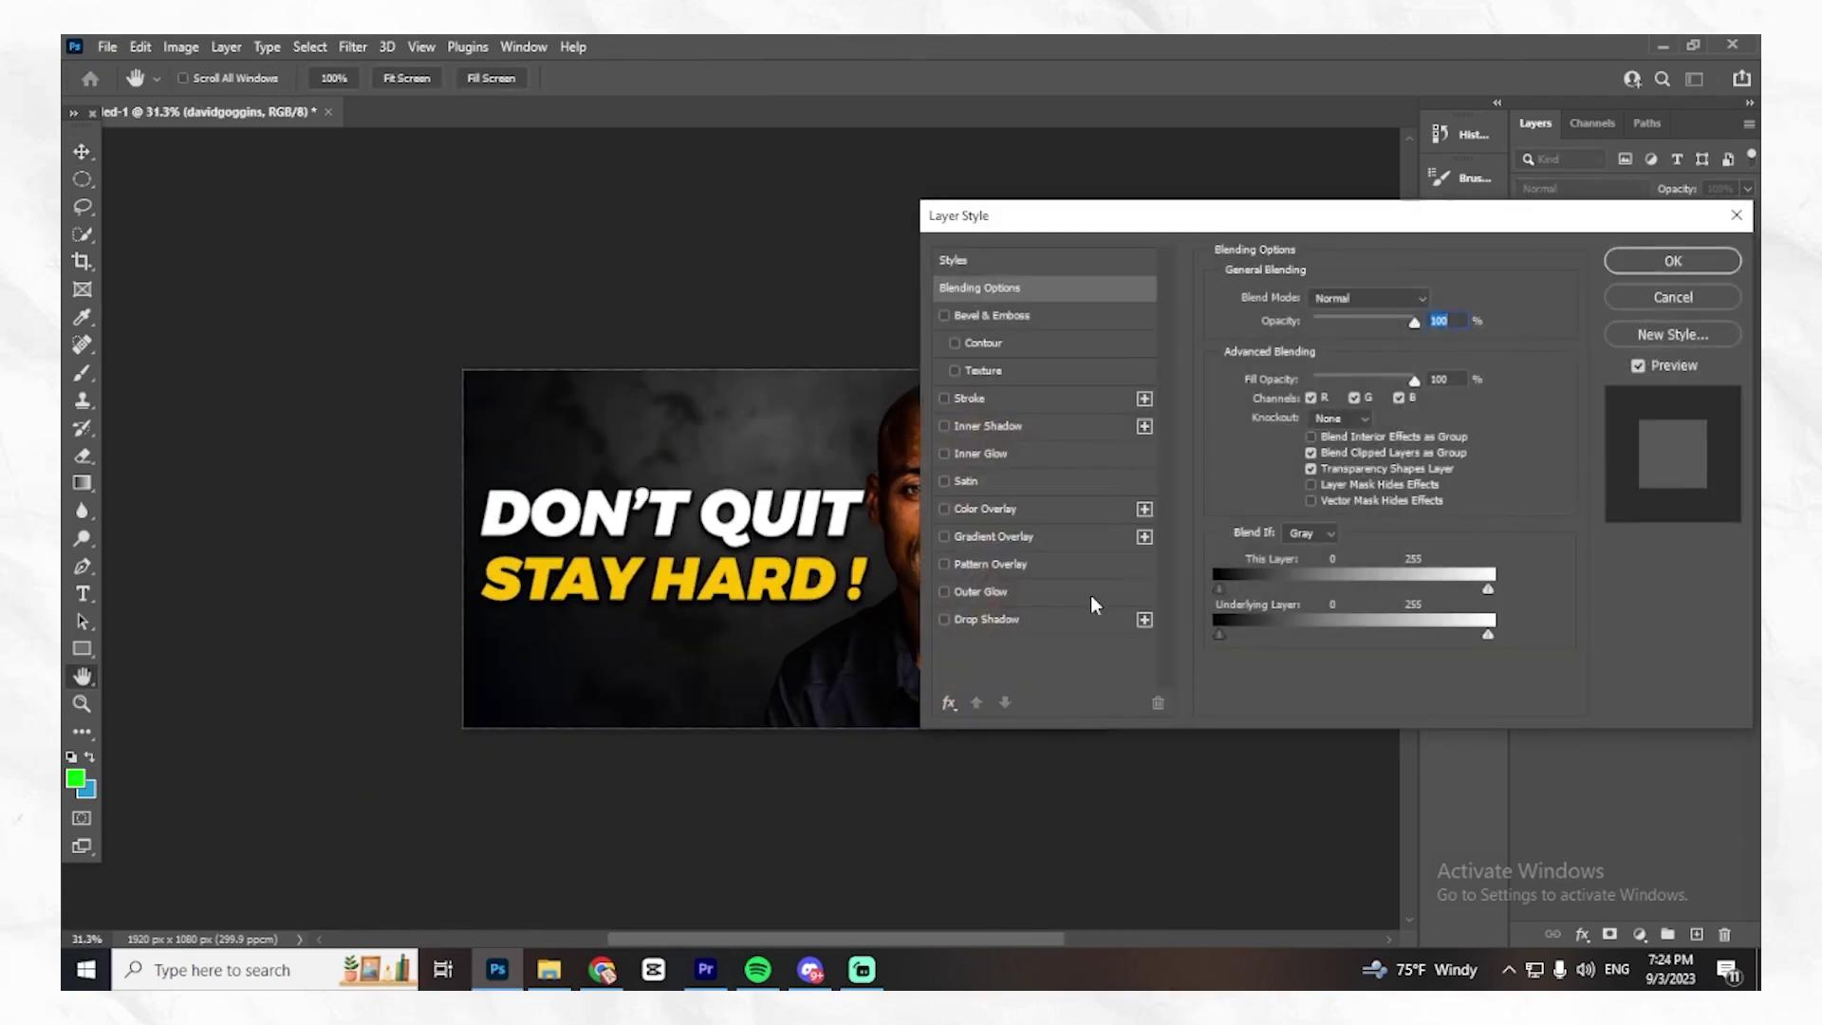
click(987, 592)
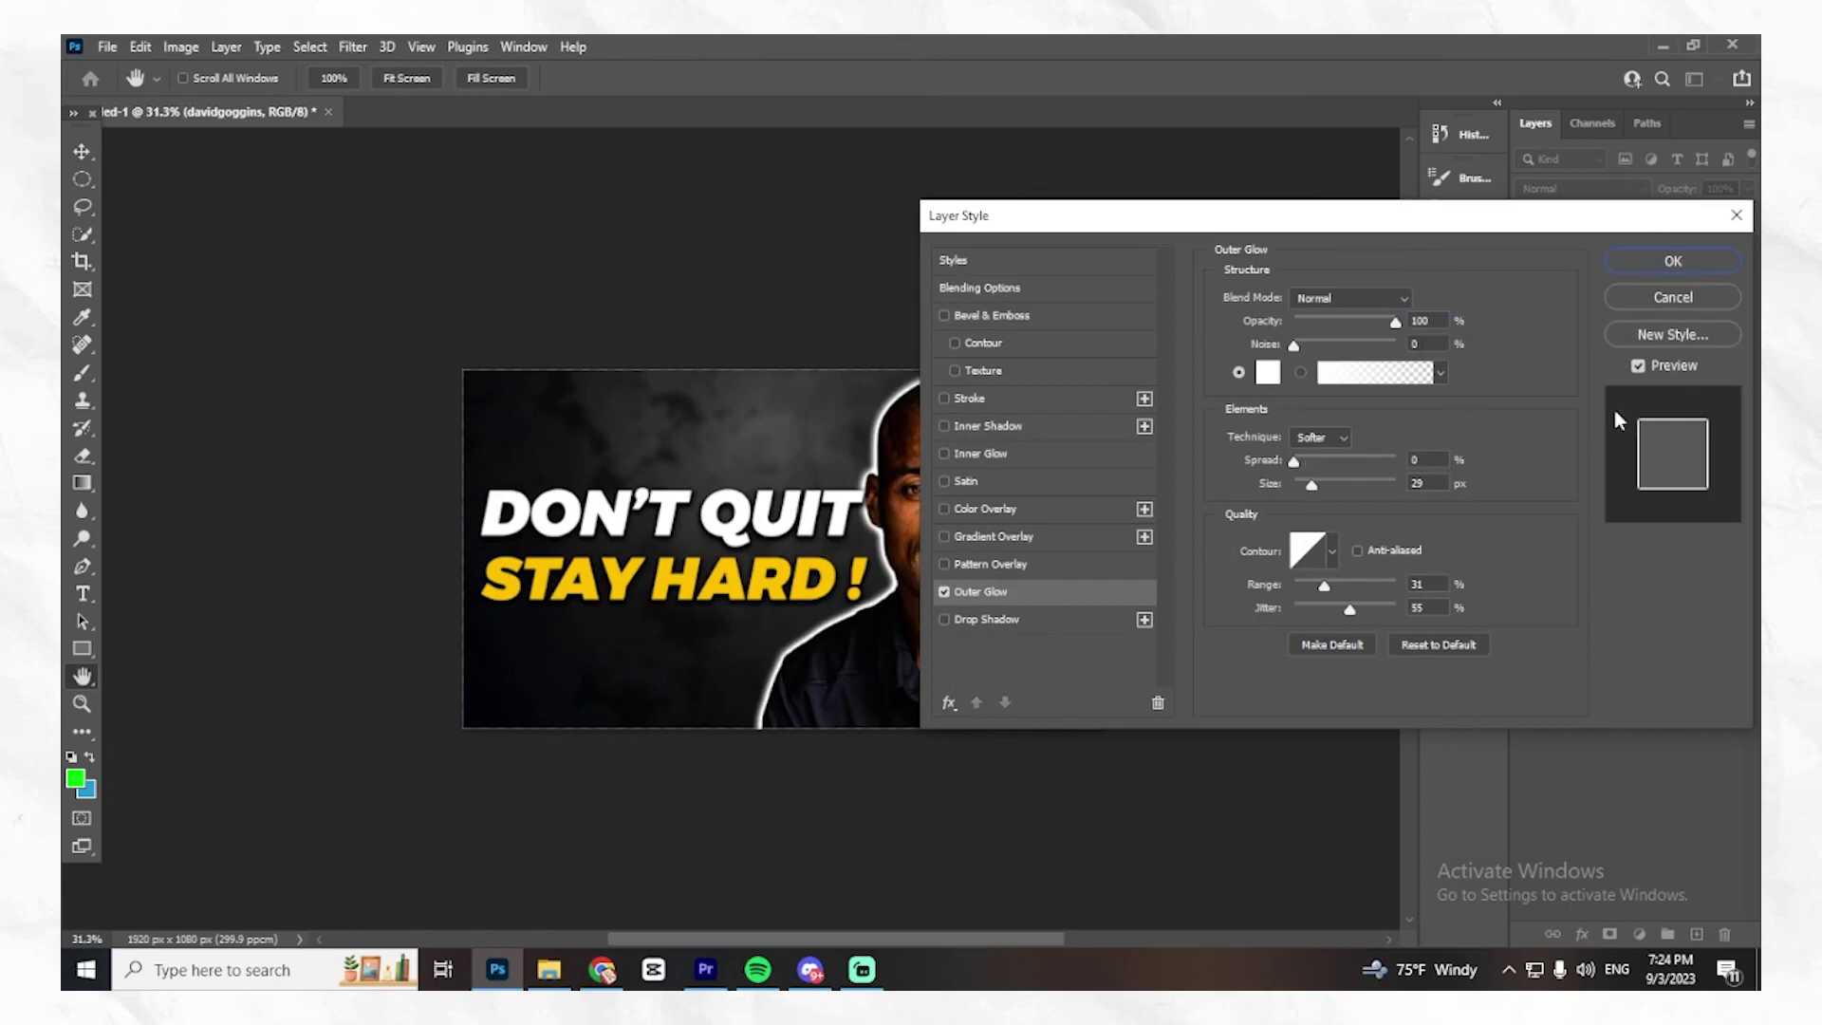
click(1673, 261)
key(v)
Nudge the DON'T QUIT and STAY HARD ! headlines slightly left.
scroll(667, 554, up, 4)
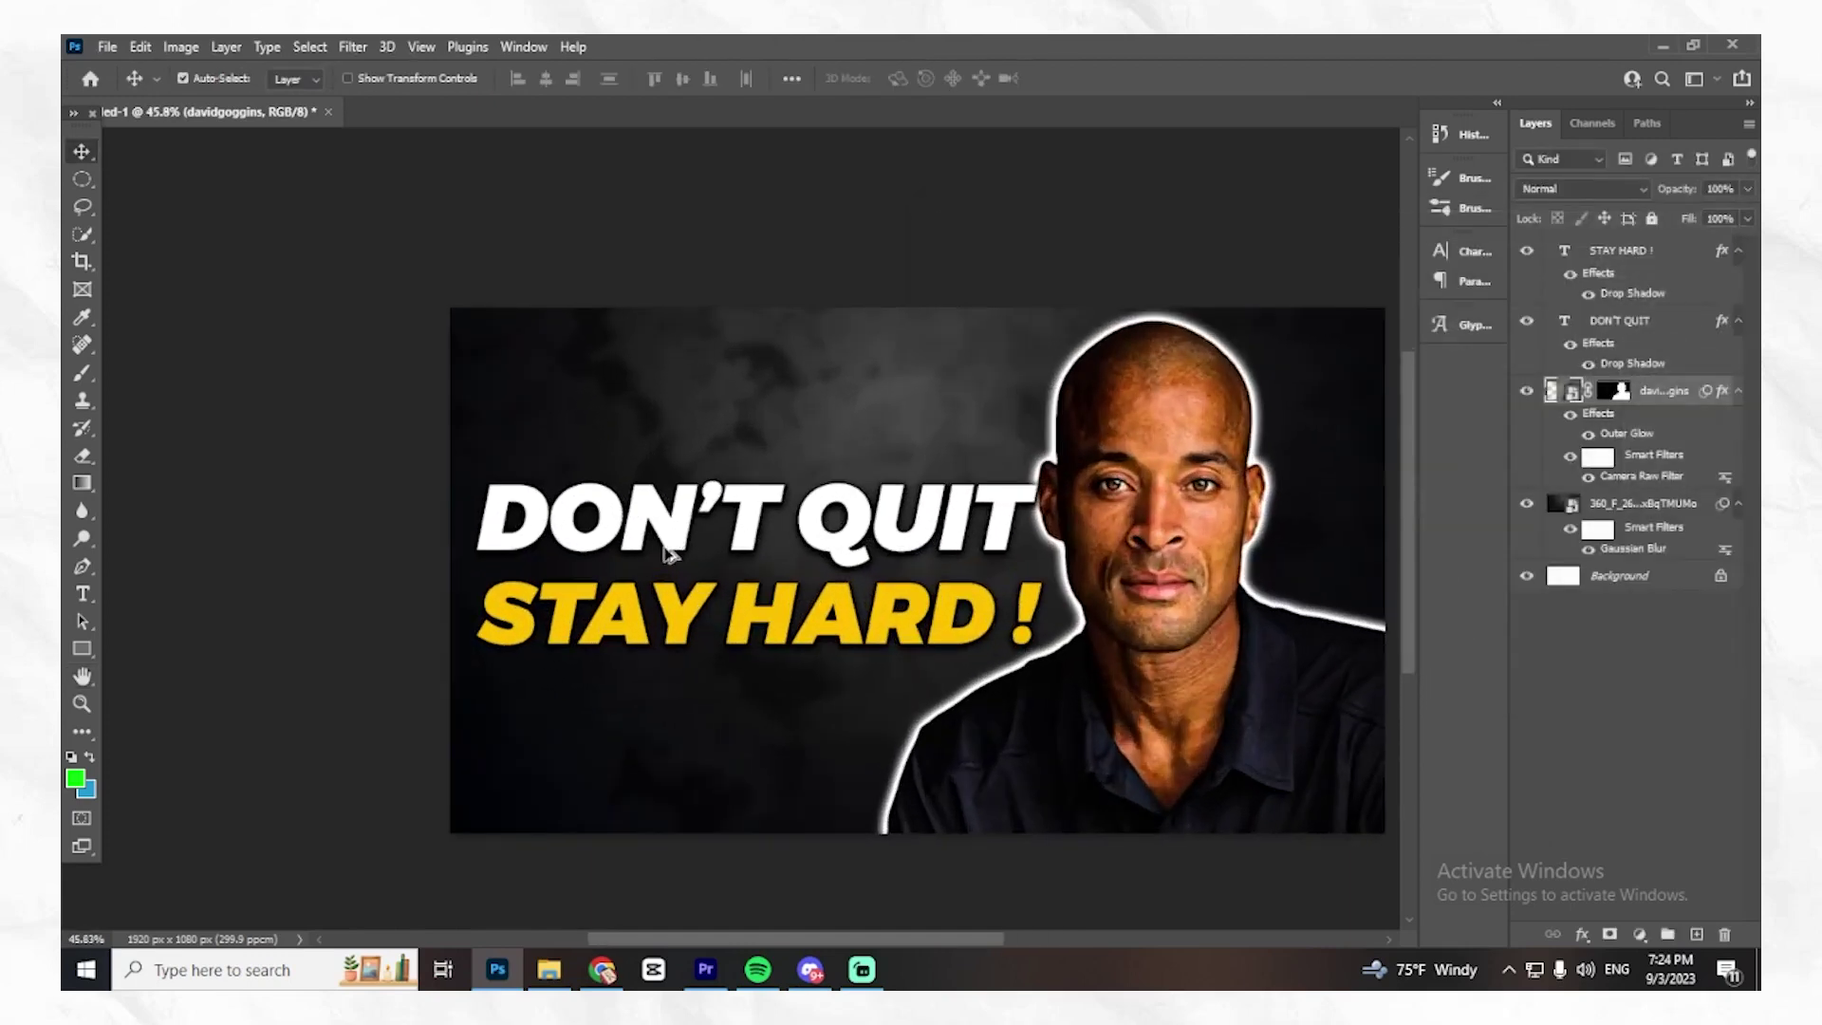
drag(667, 553, 670, 545)
drag(693, 623, 672, 619)
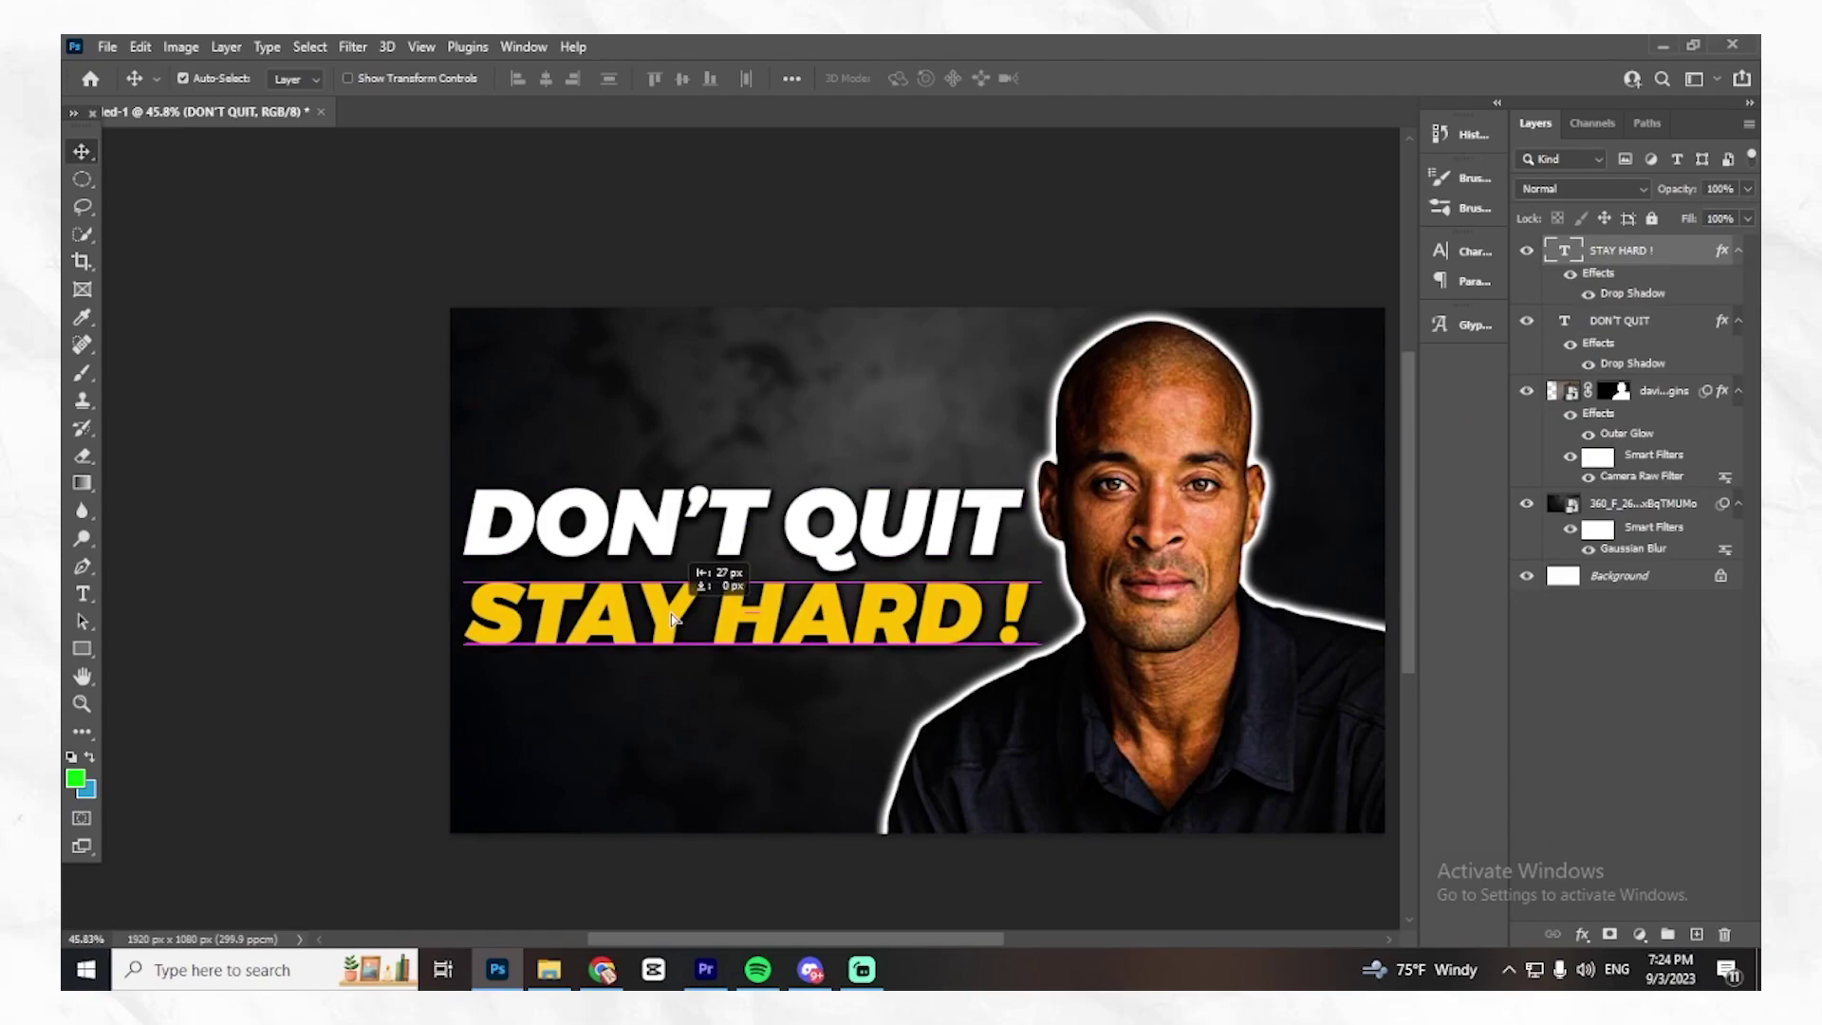